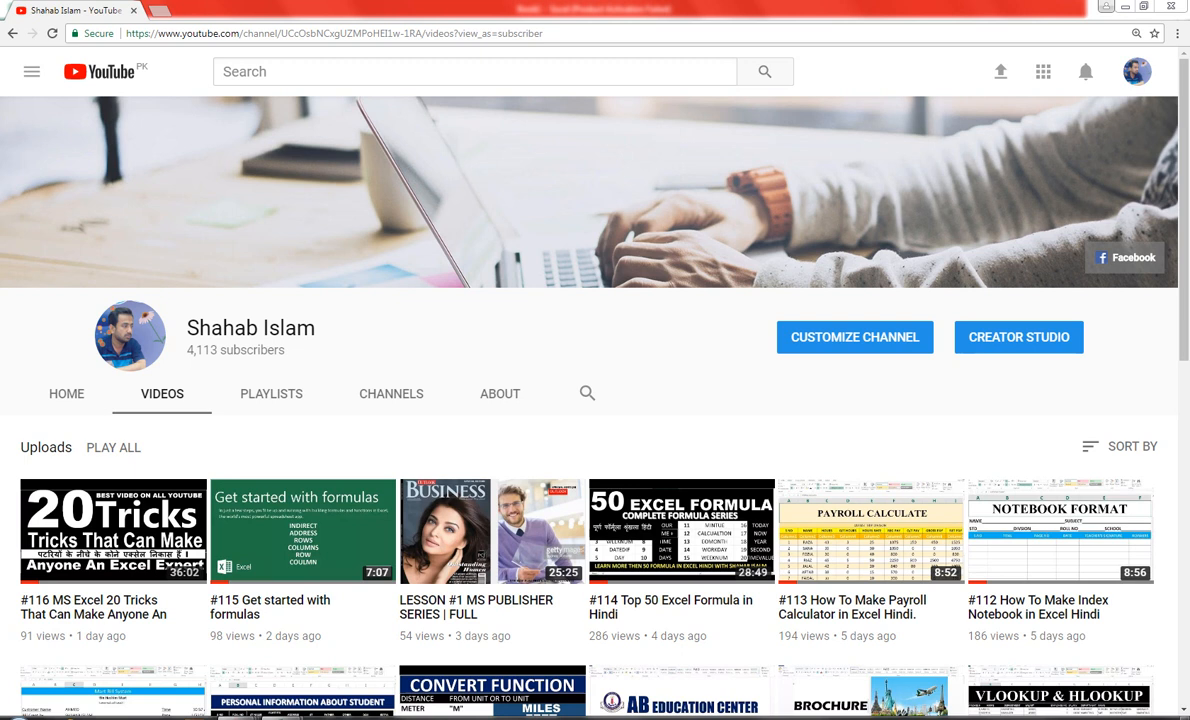
Switch to the blank Book1 workbook in Excel and enter the heading "S NO" in cell A4.
mouse_move(283, 718)
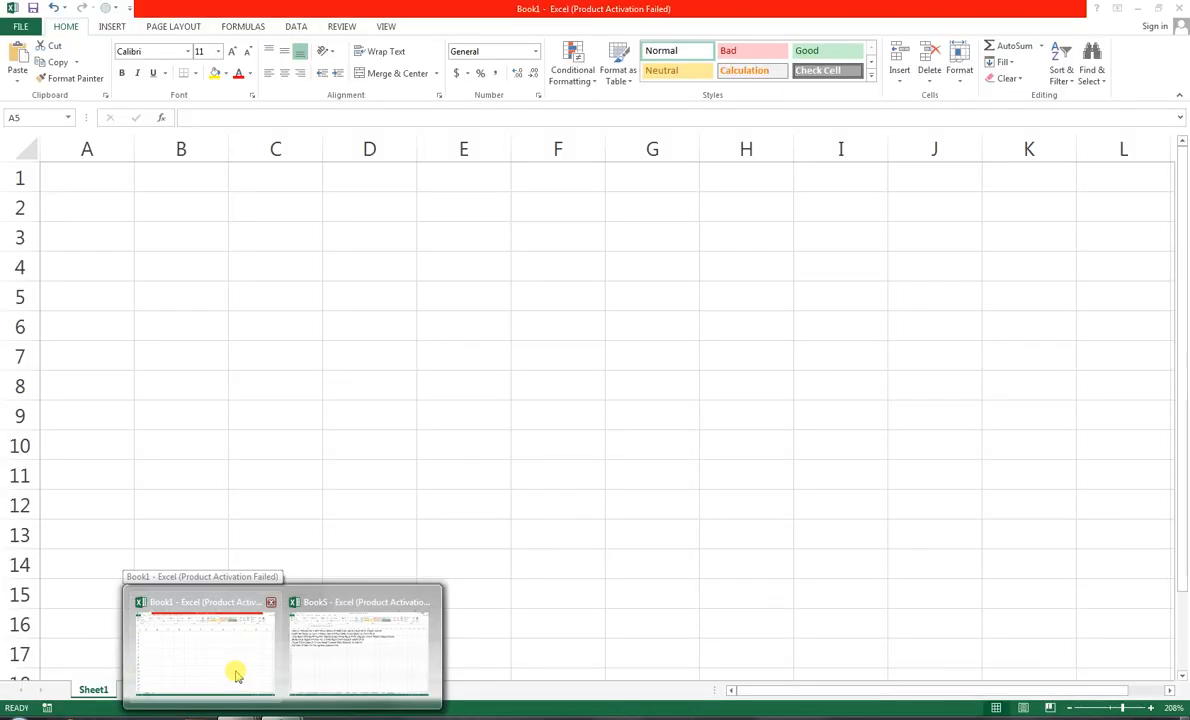
click(236, 673)
key(Up)
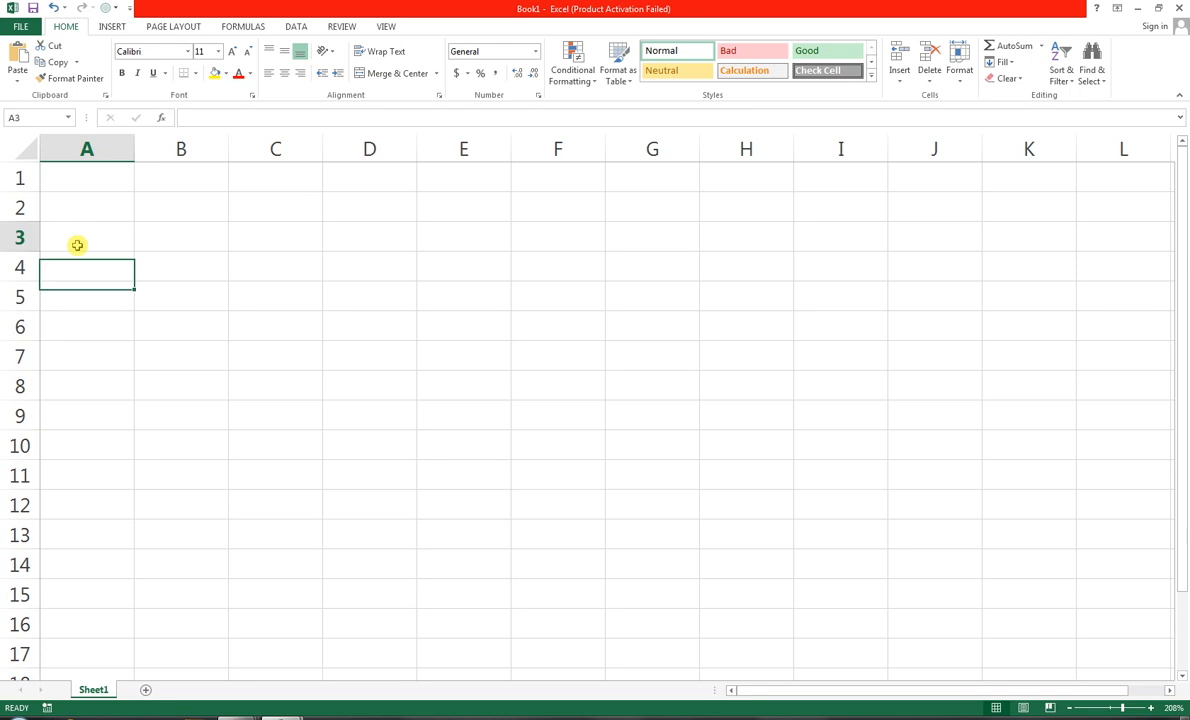
key(Up)
click(66, 272)
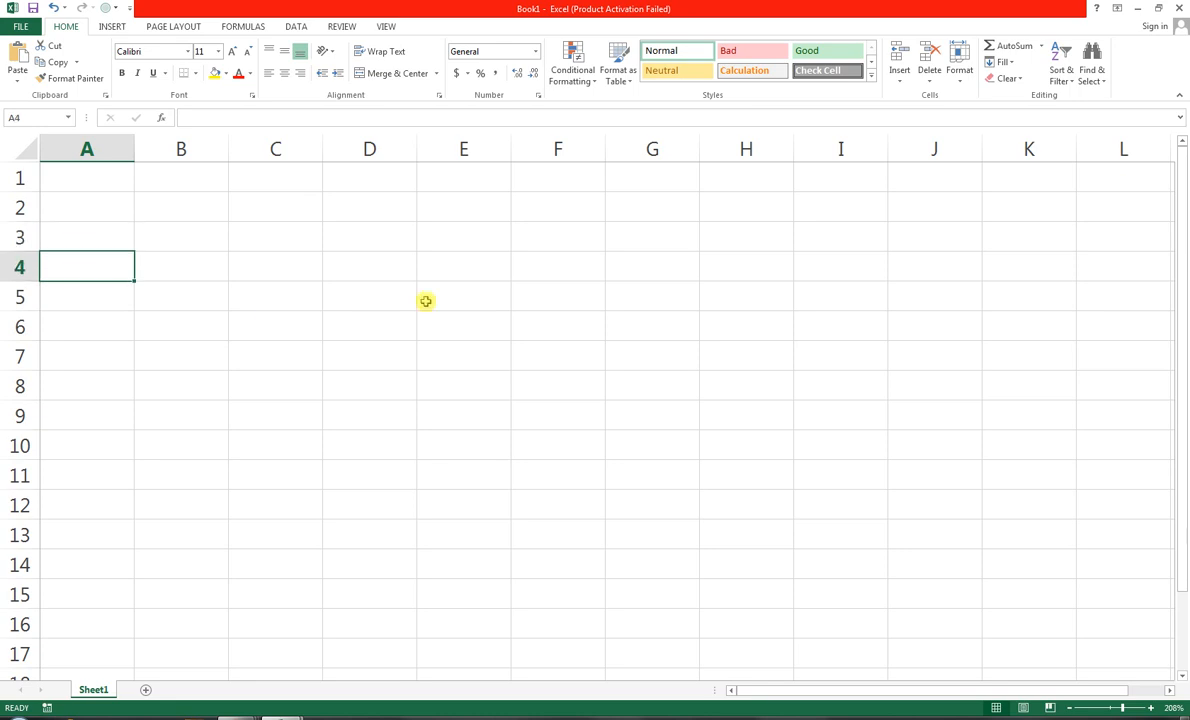
text(sno)
key(Tab)
key(Left)
text(S NO)
key(Tab)
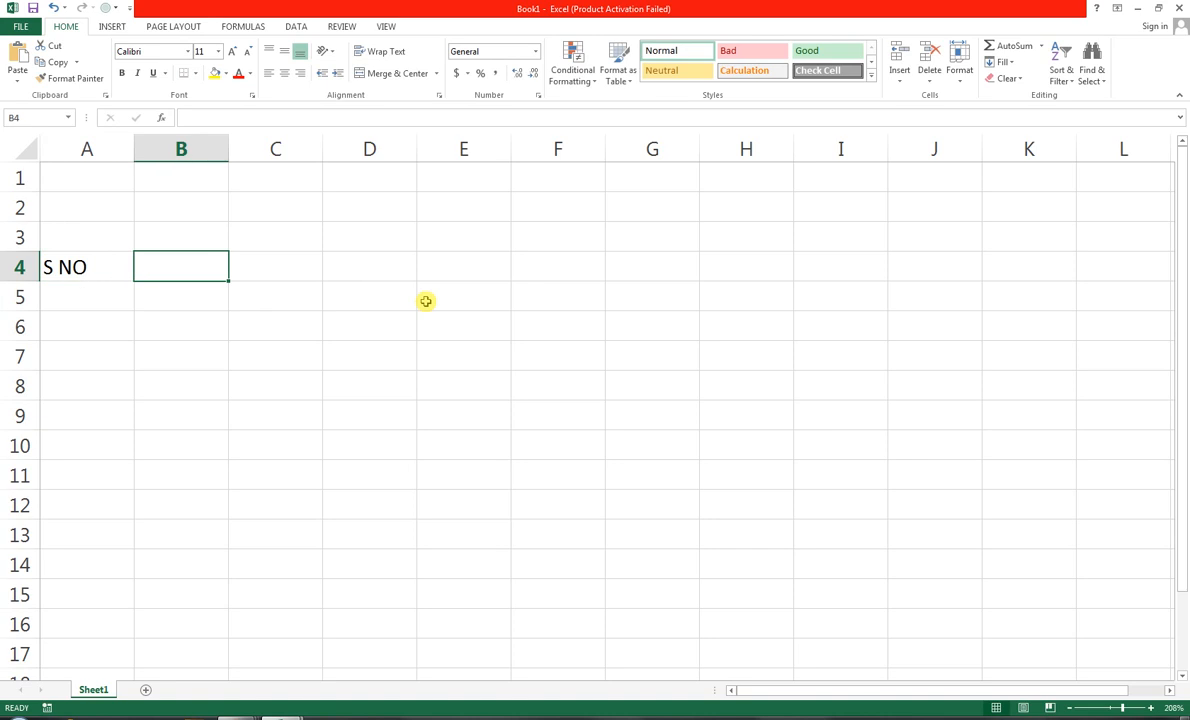
Enter the label "OPENING BALANCE" in cell A3, above the S NO heading.
key(Up)
key(Left)
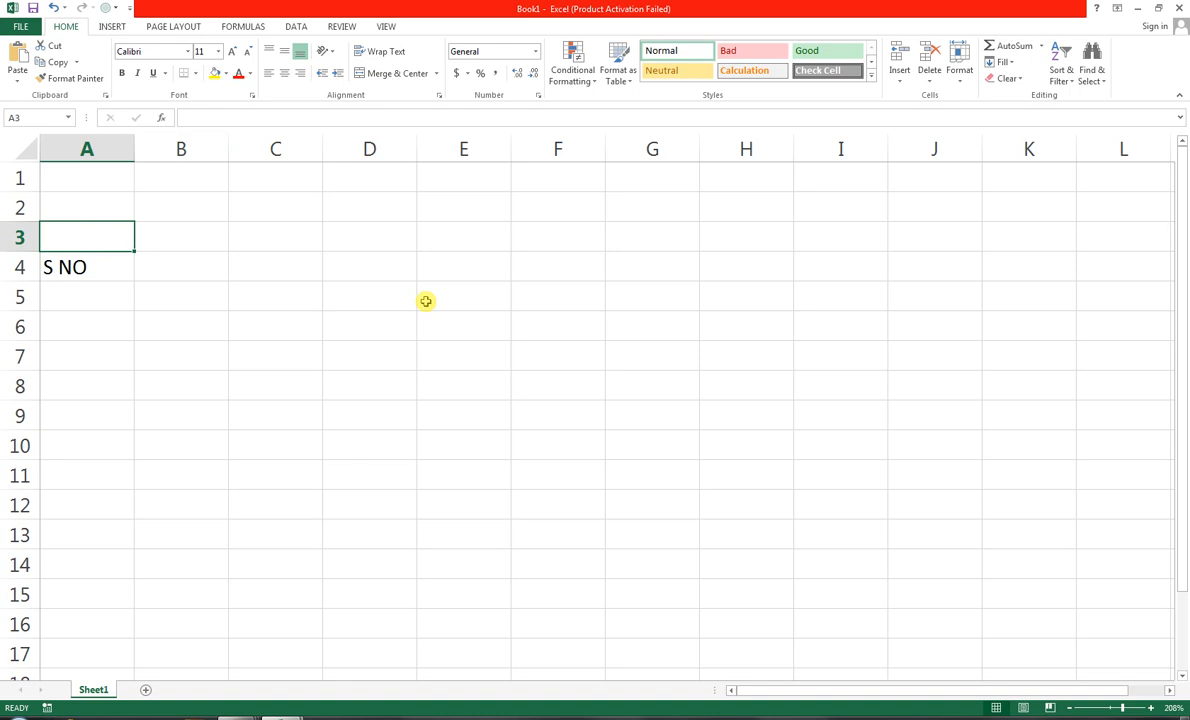
text(OPENIN)
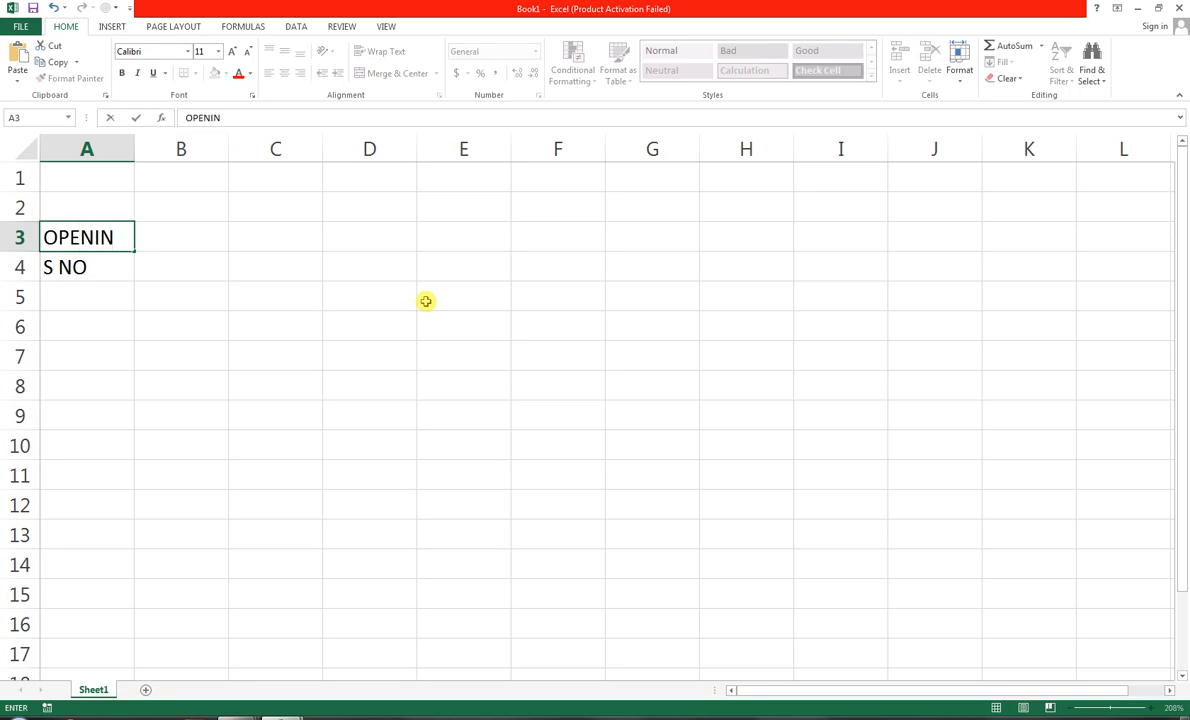
text(IG BALA)
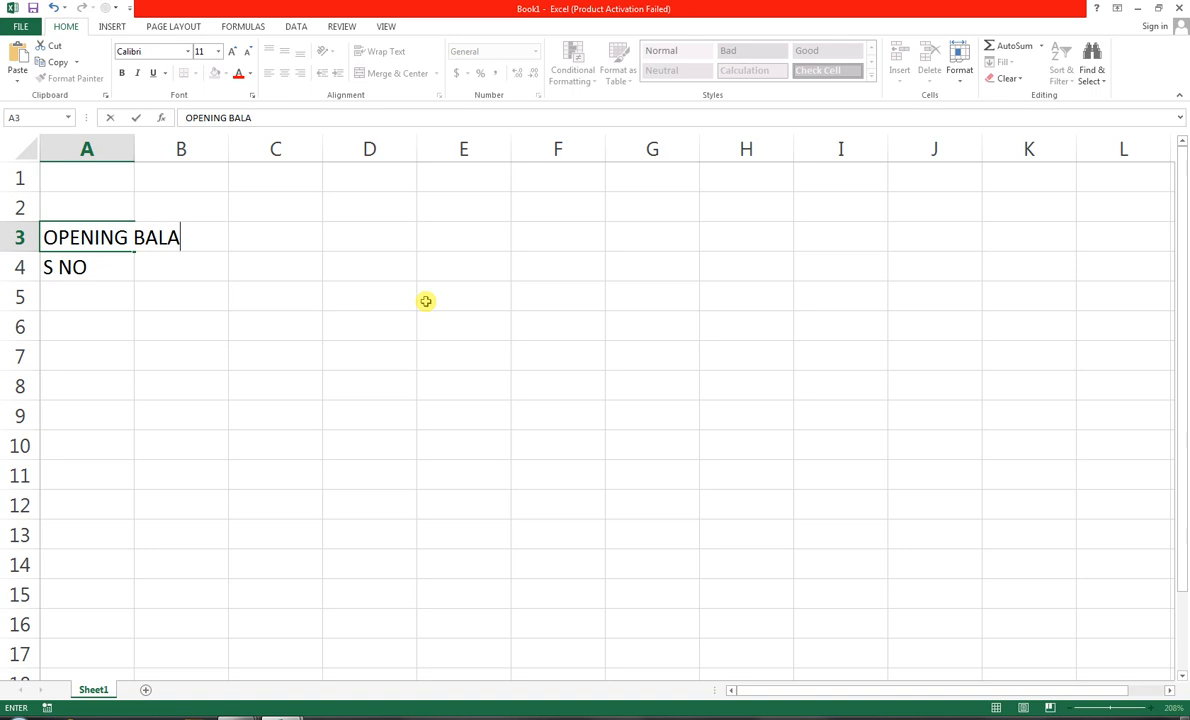
text(NCE)
Enter the column headings "DATE", "INCOME" and "EXPENSE" in cells B4, C4 and D4.
key(Right)
key(Down)
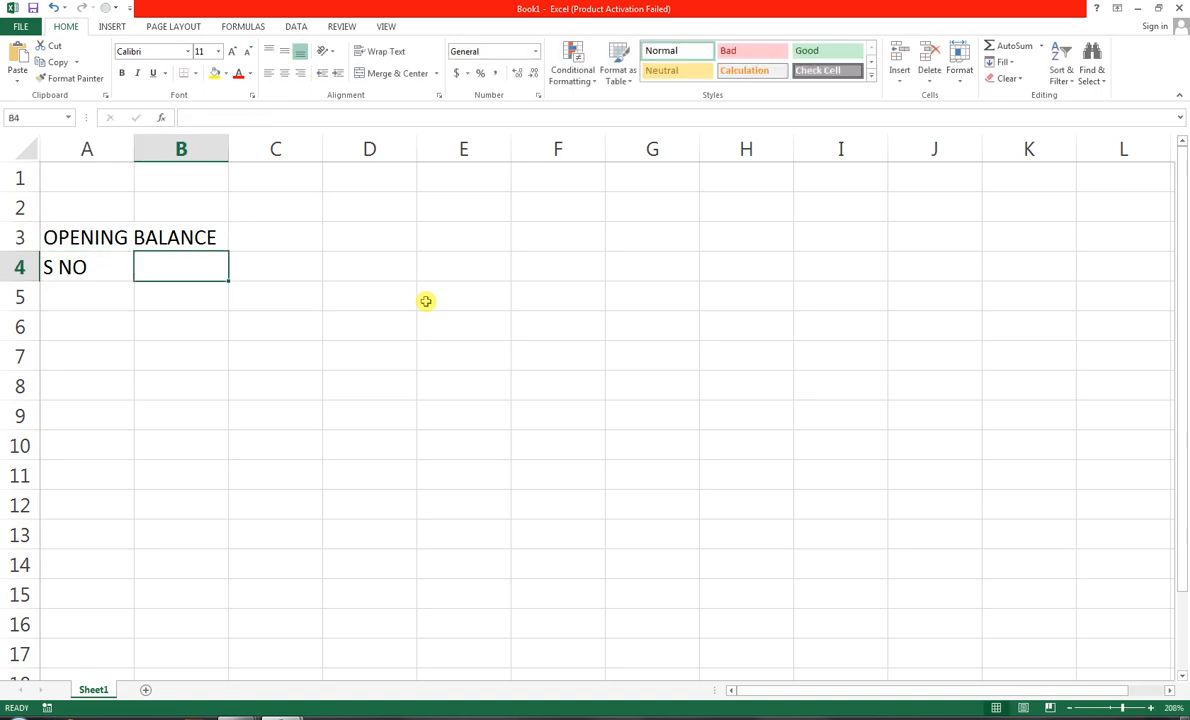
text(DATE)
key(Right)
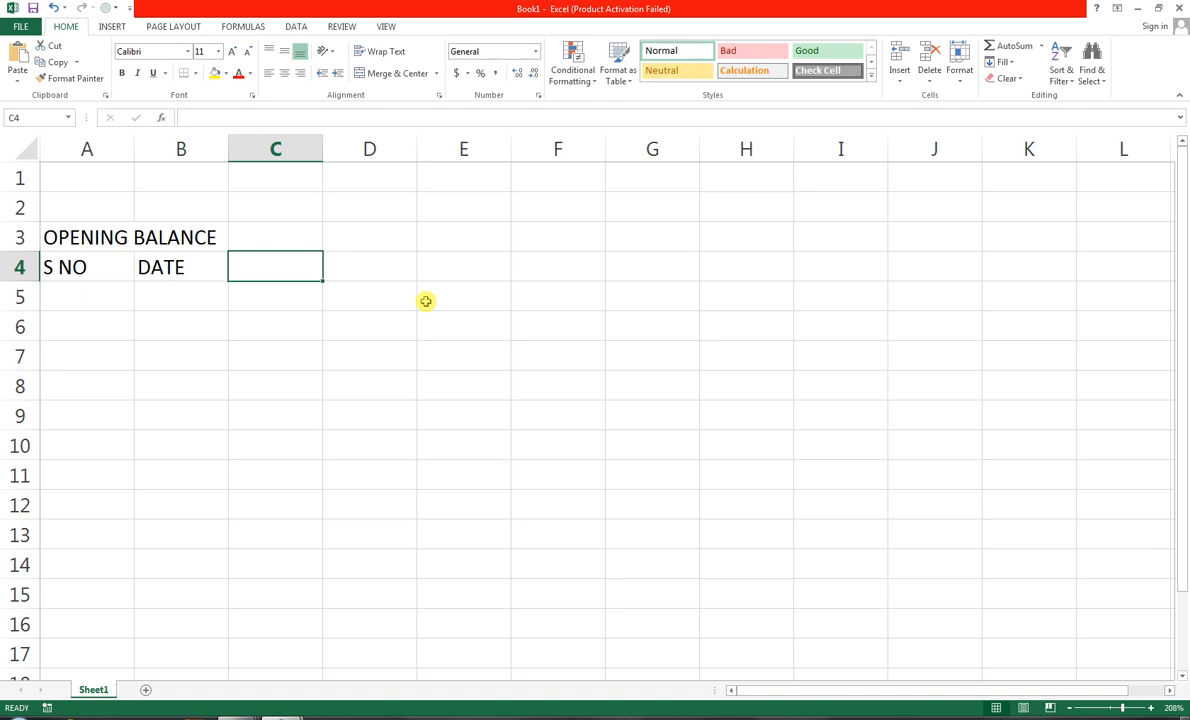
text(INCOME)
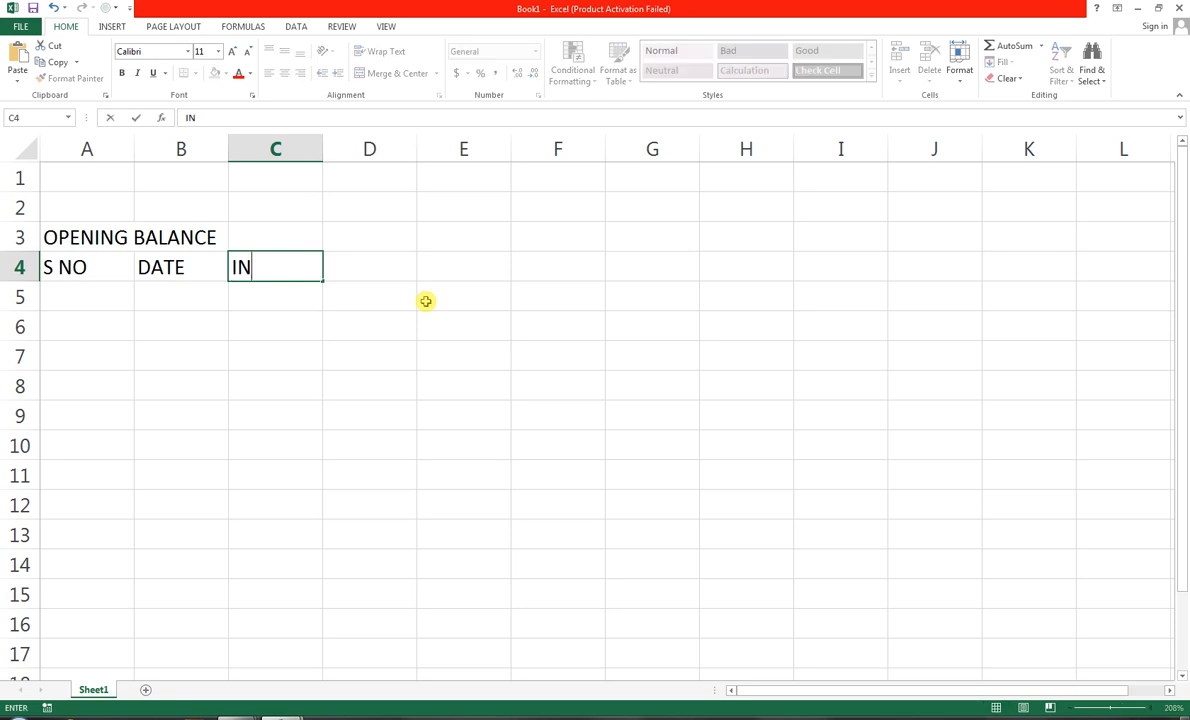
key(Right)
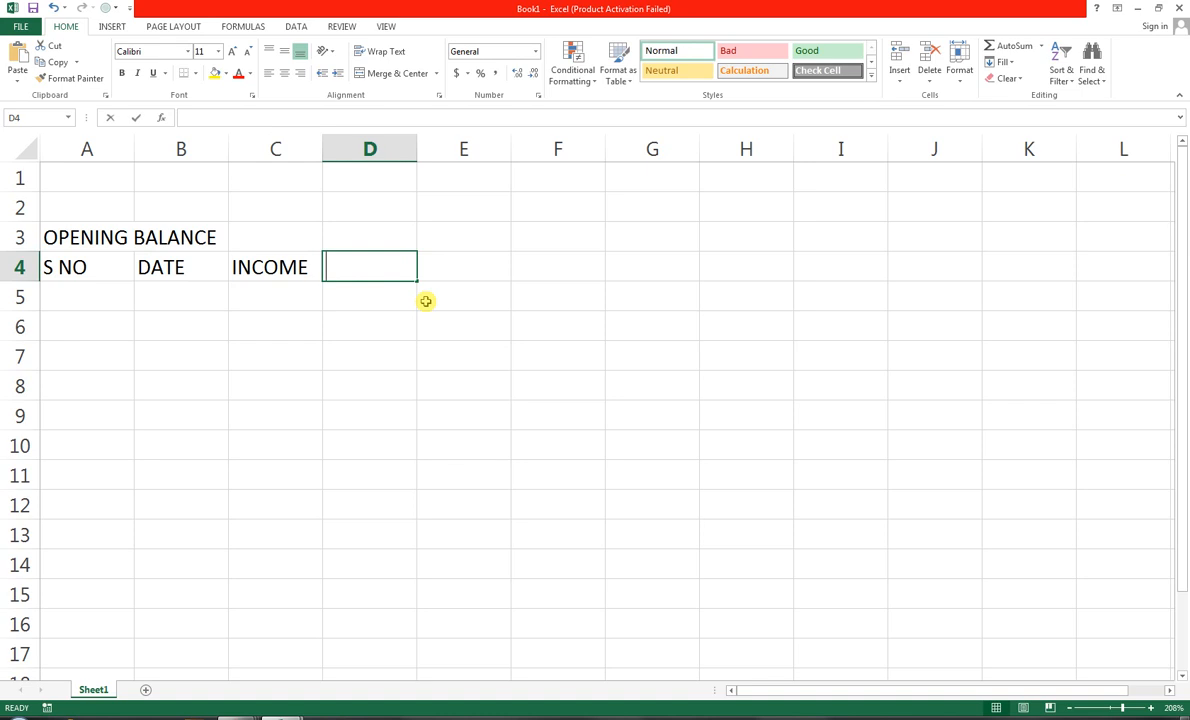
text(EXPEN)
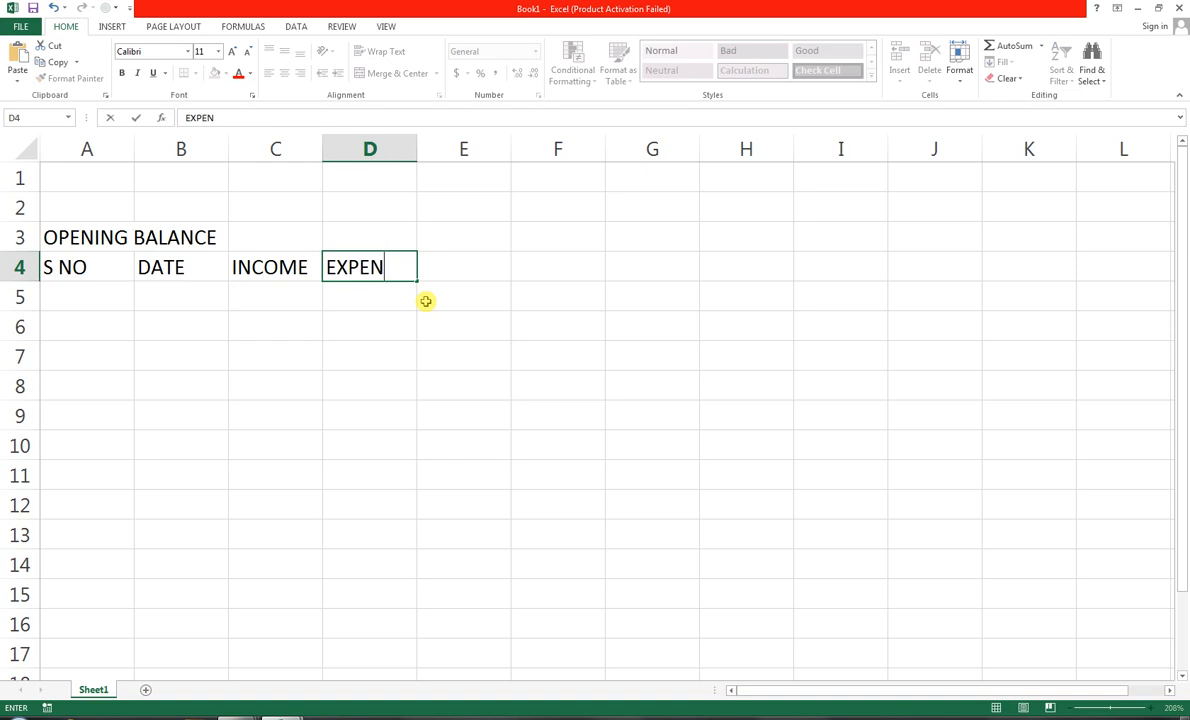
text(SE)
key(Tab)
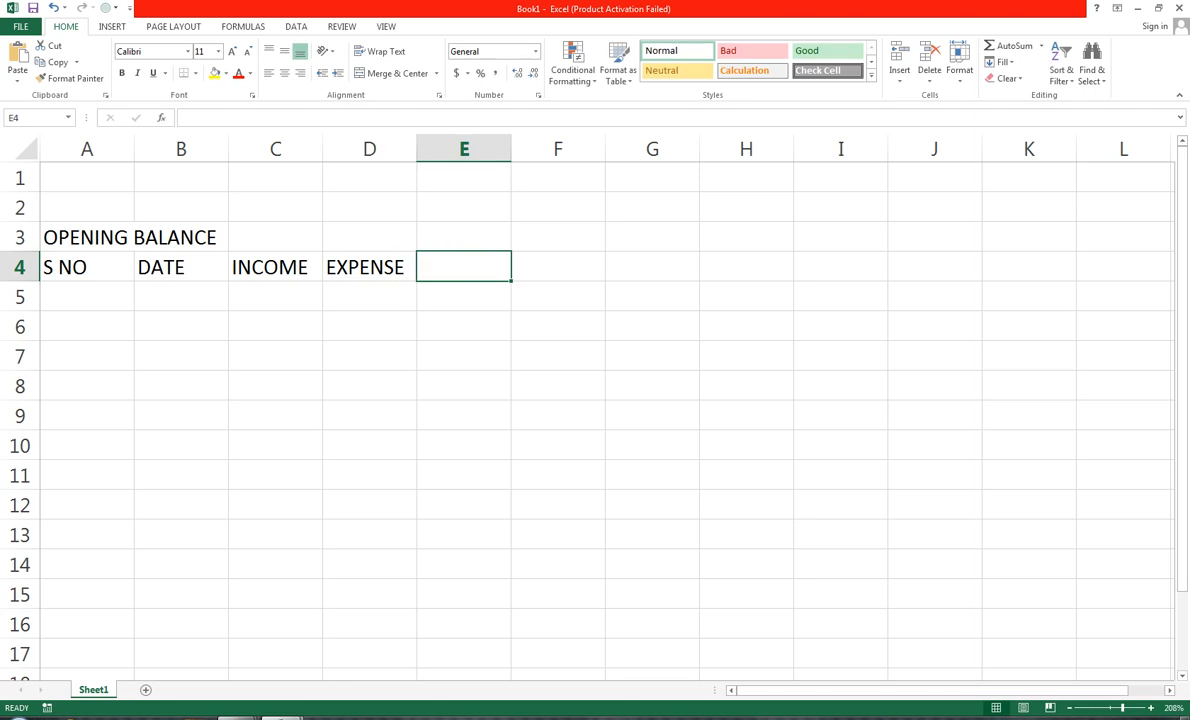
Enter the heading "BANK DEPOSITE" in cell E4 and widen column E to fit it.
text(BAN)
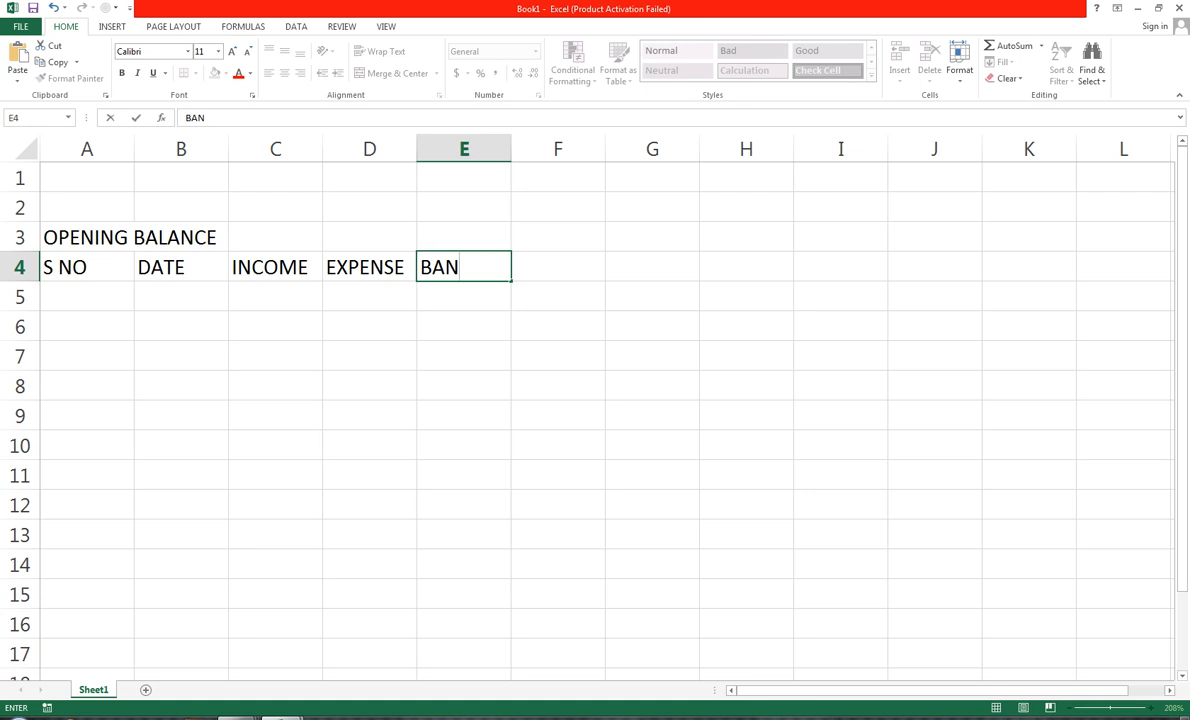
text(K DEPO)
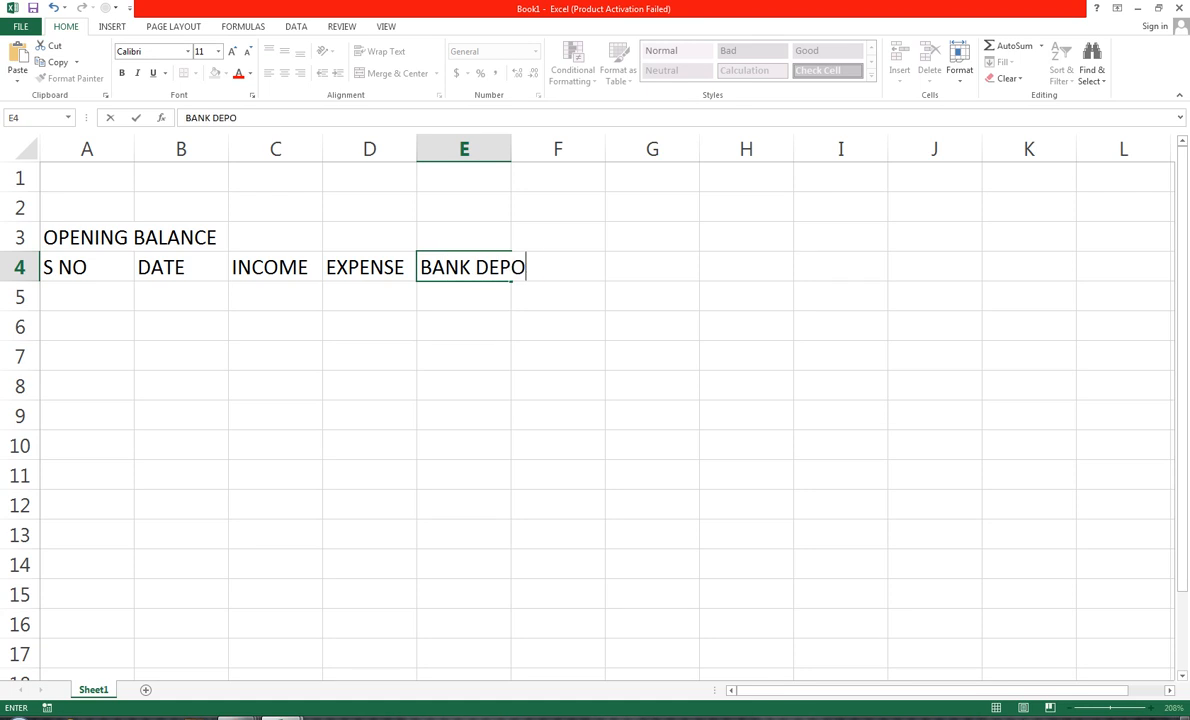
text(SITE)
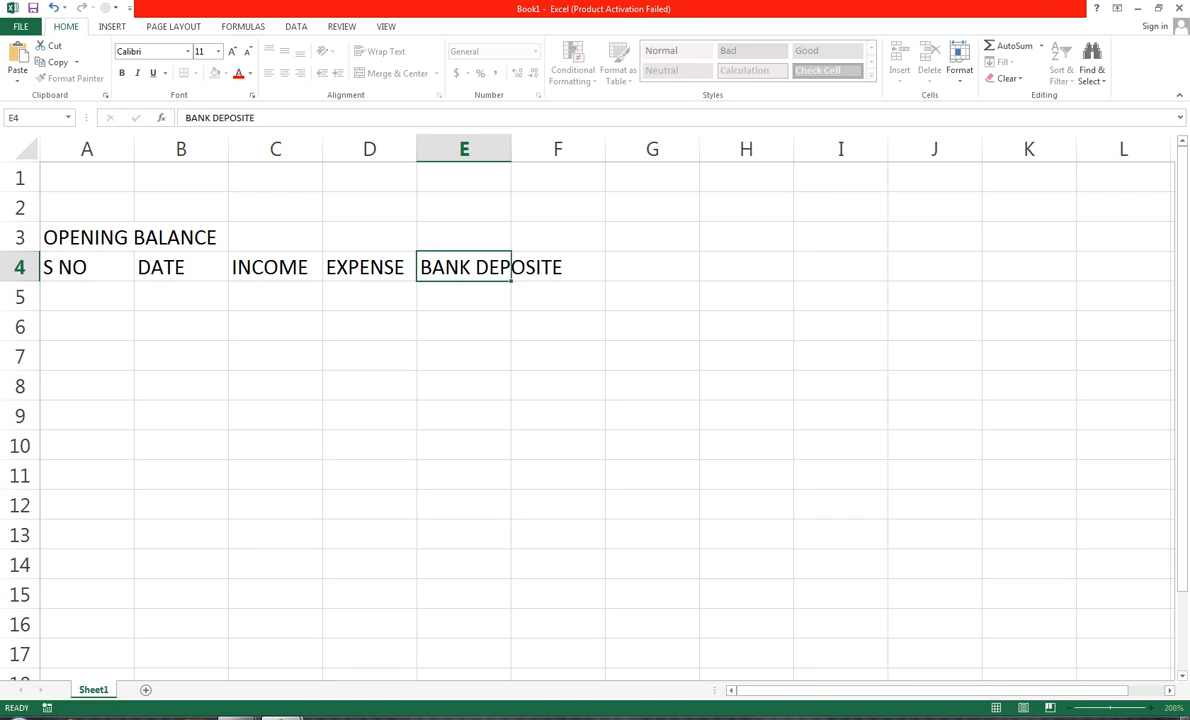
key(Tab)
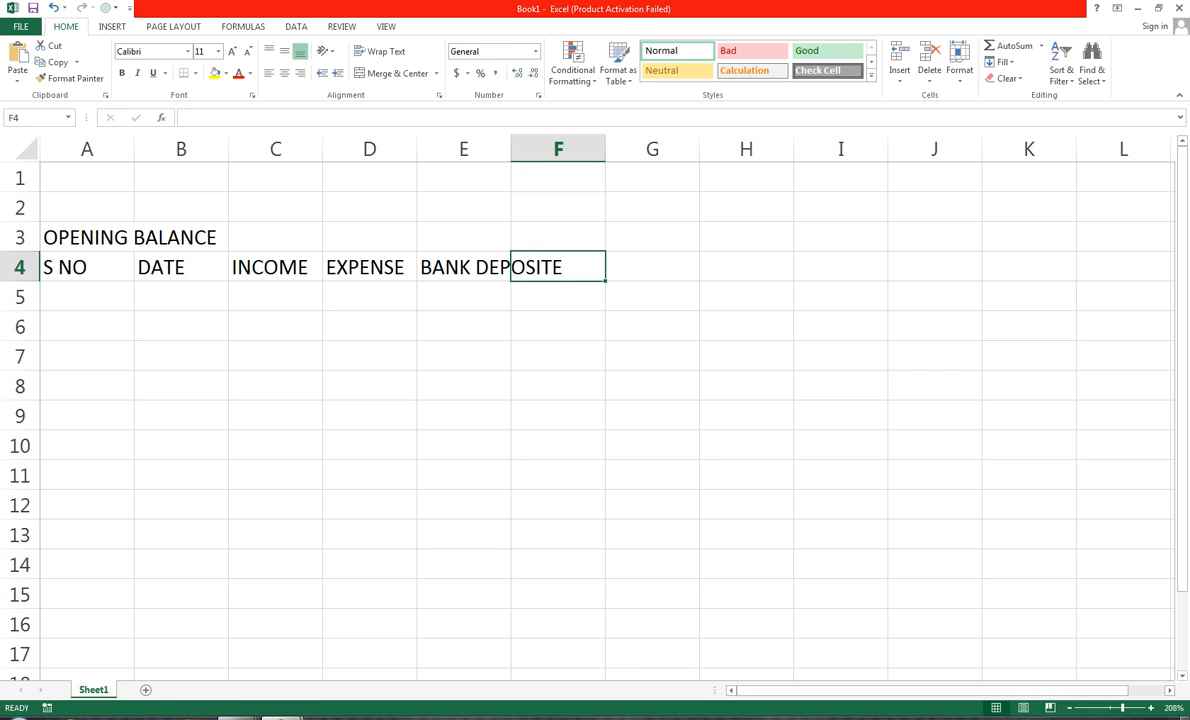
double_click(509, 148)
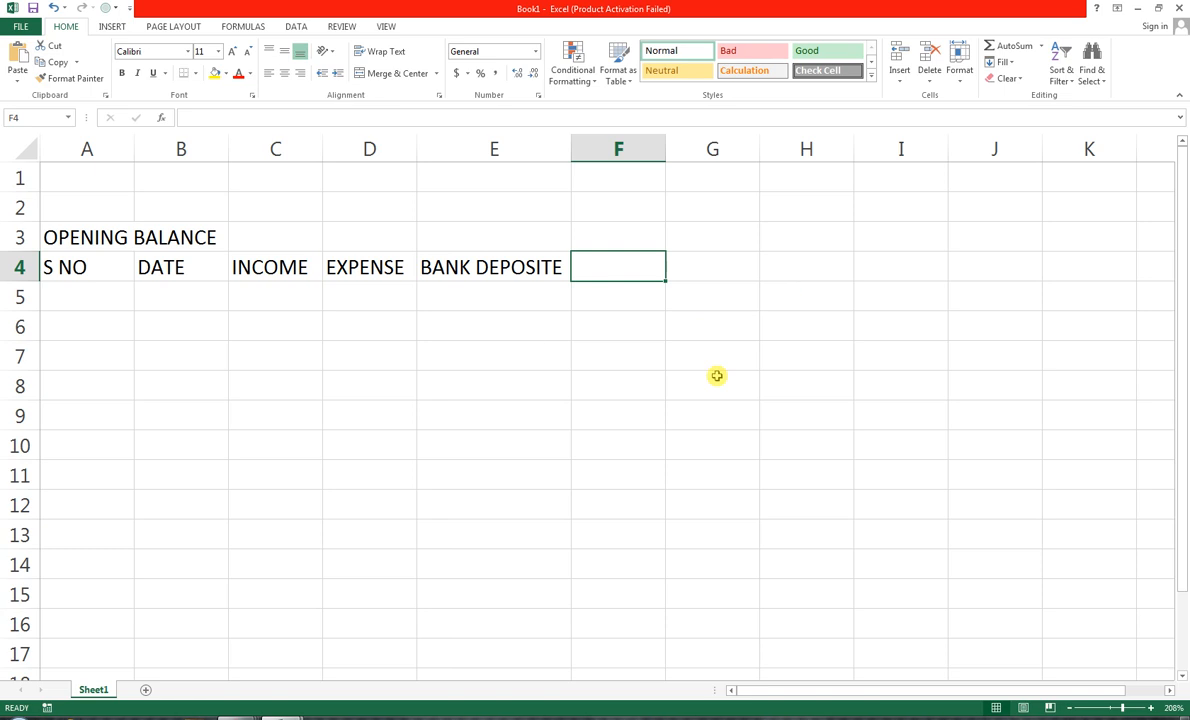
Enter the heading "FUEL EXPENSE" in cell F4 and autofit column F to the text.
text(M)
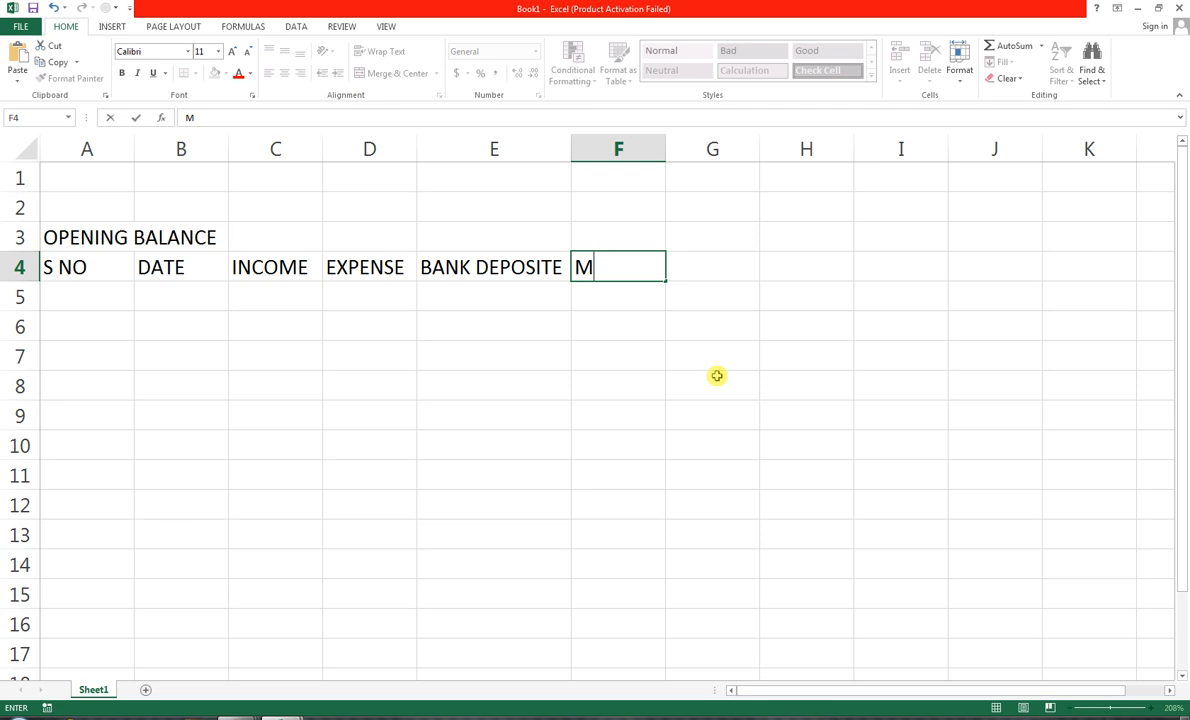
key(BackSpace)
text(FUEL EXPENSER)
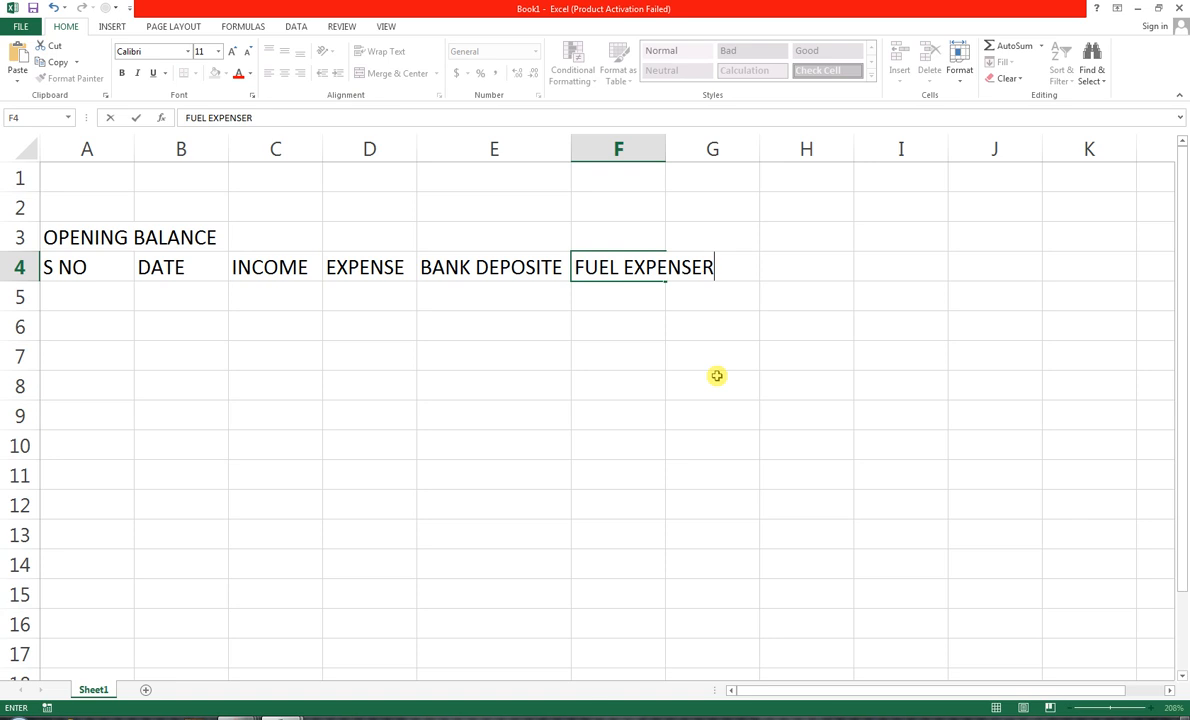
key(BackSpace)
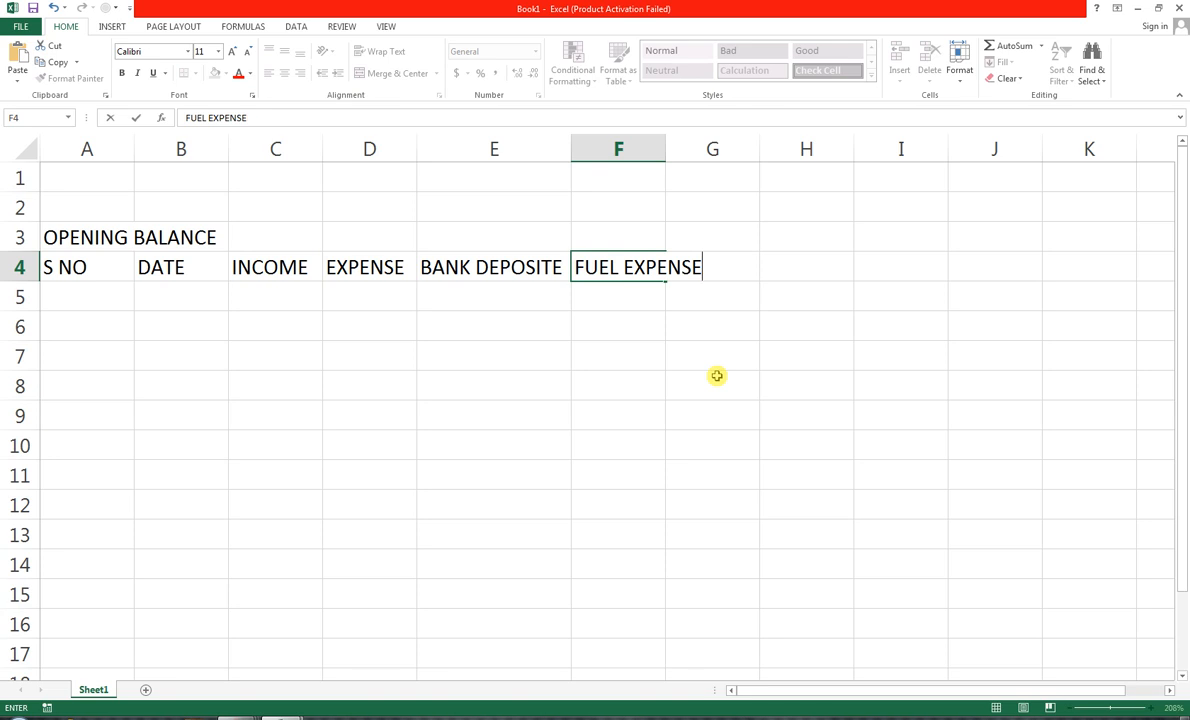
click(712, 234)
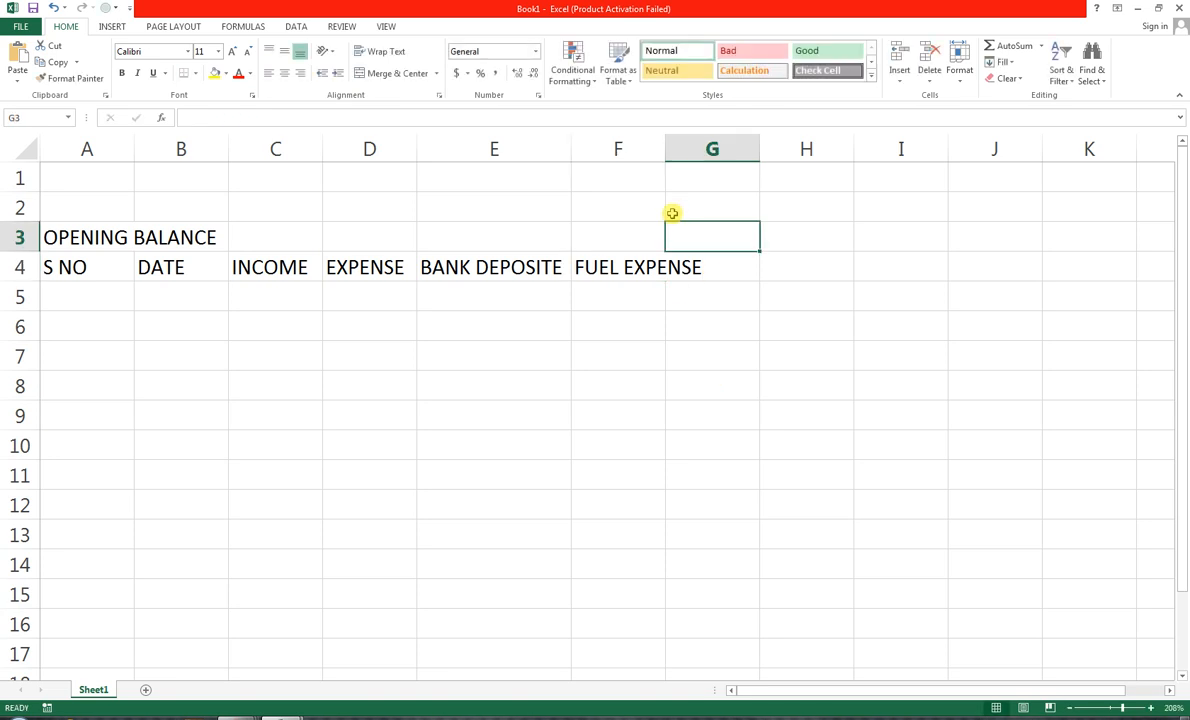
double_click(666, 151)
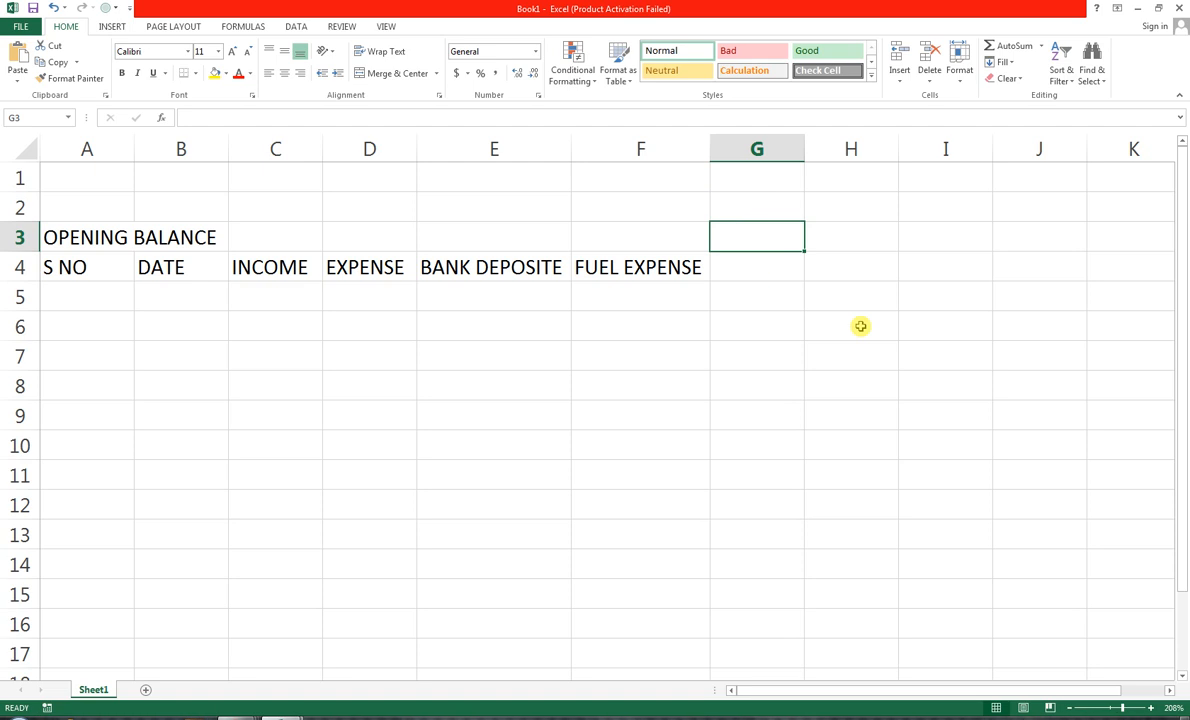
Enter the heading "MOB BALANCE" in cell G4 and autofit the width of column G.
key(Down)
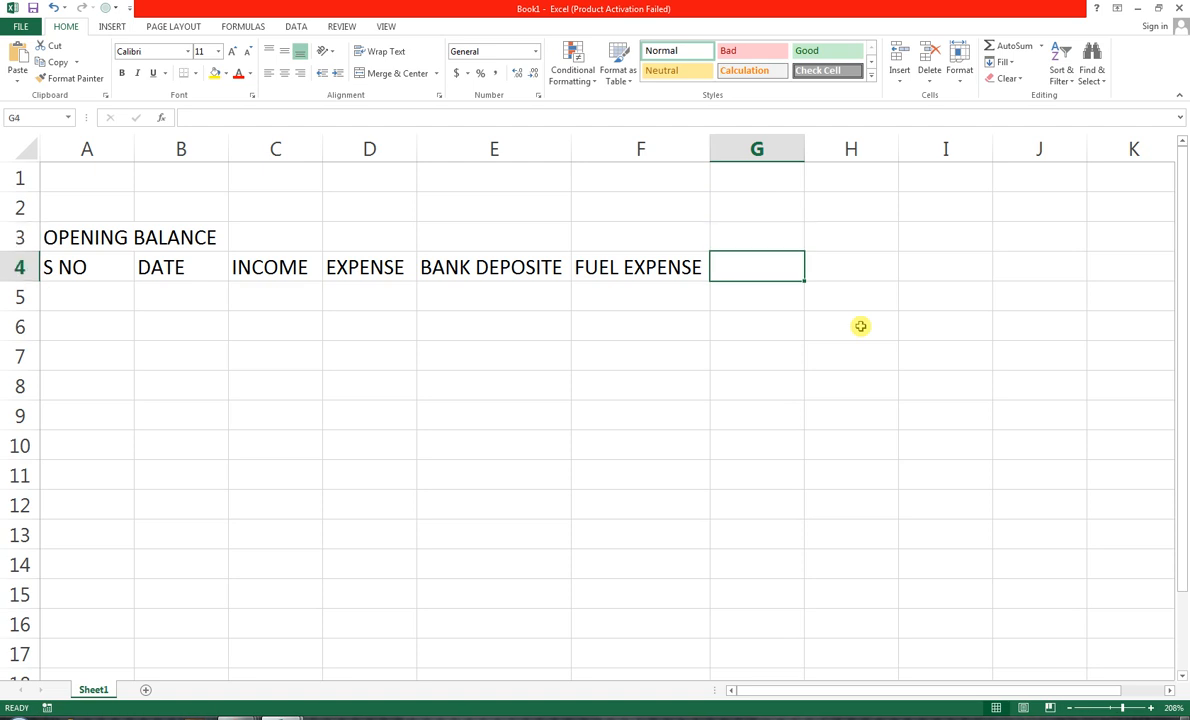
text(MOB BA)
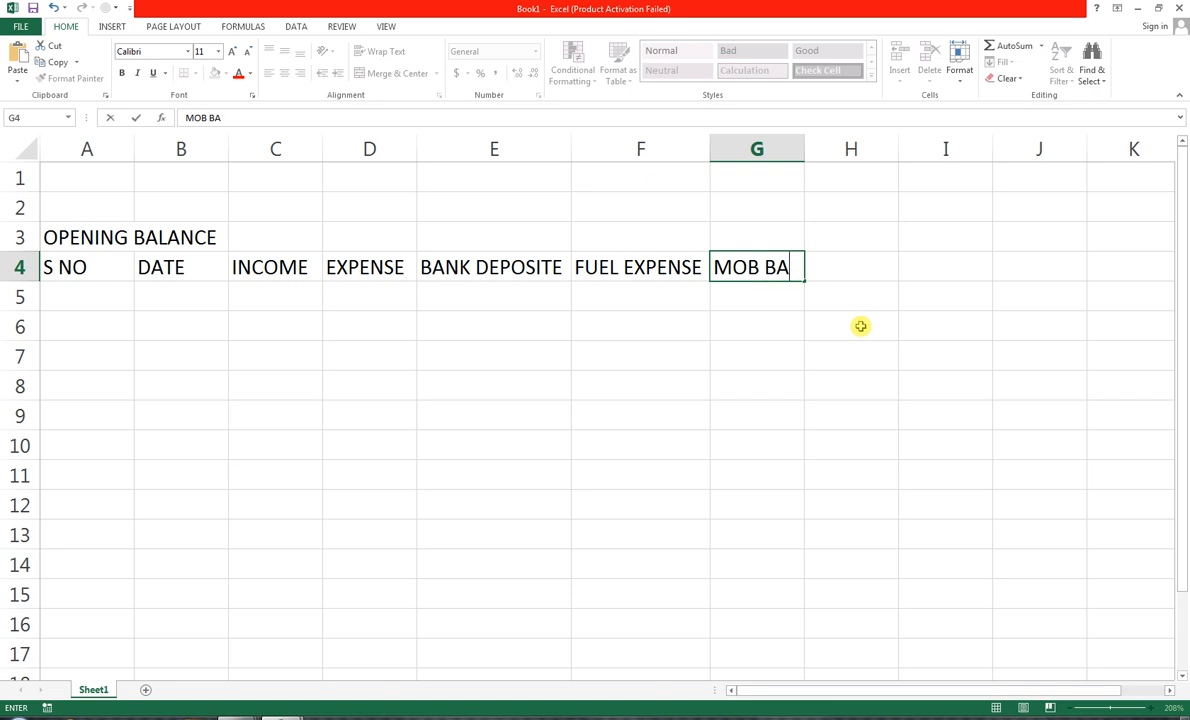
text(LANCE)
key(Tab)
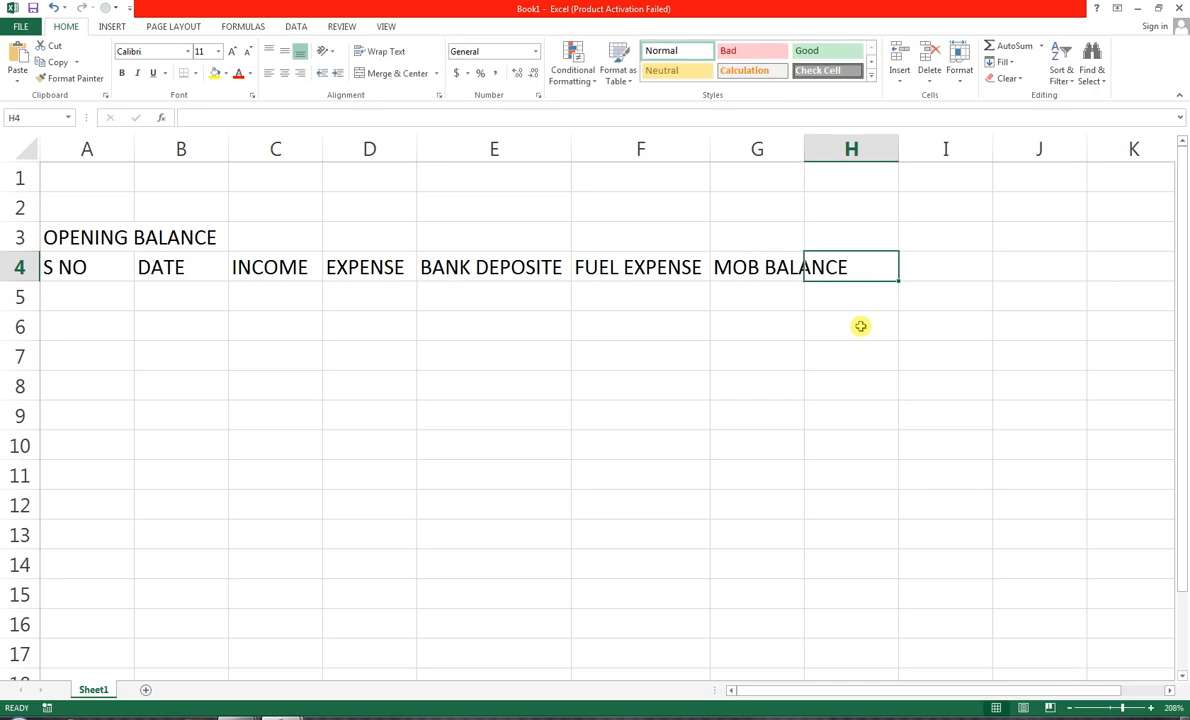
double_click(804, 148)
Enter the heading "OTEHR MIS" in cell H4.
text(OTE)
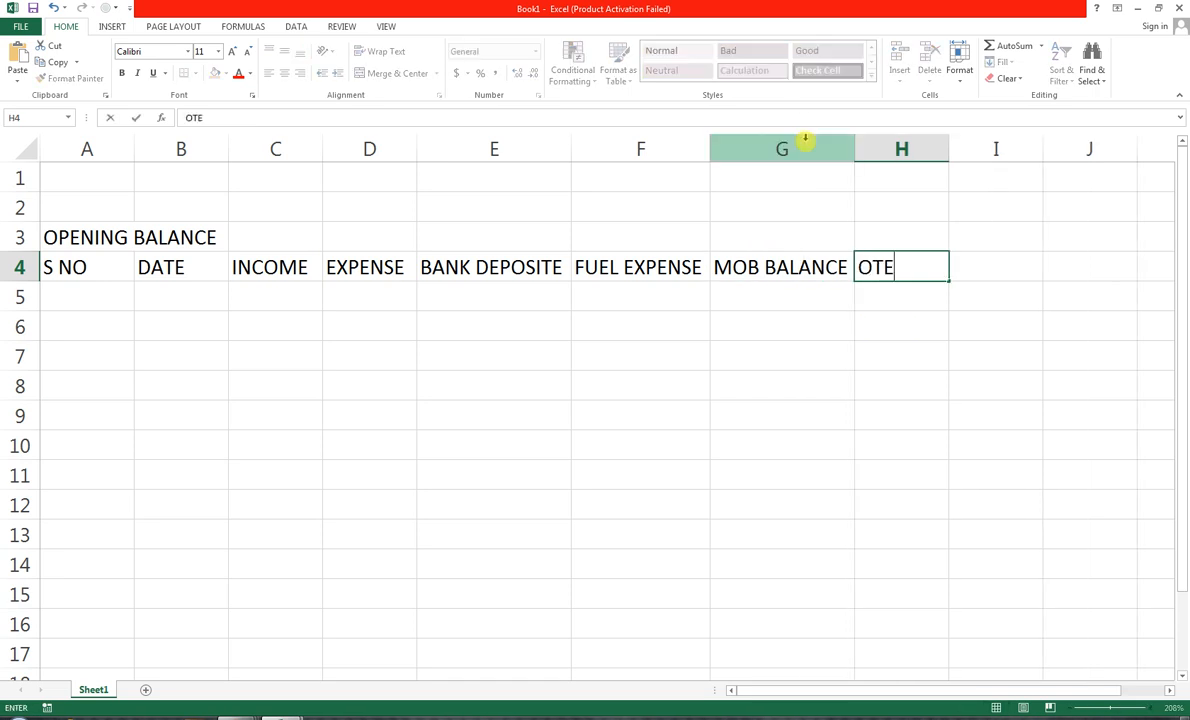
text(H MIS)
key(Return)
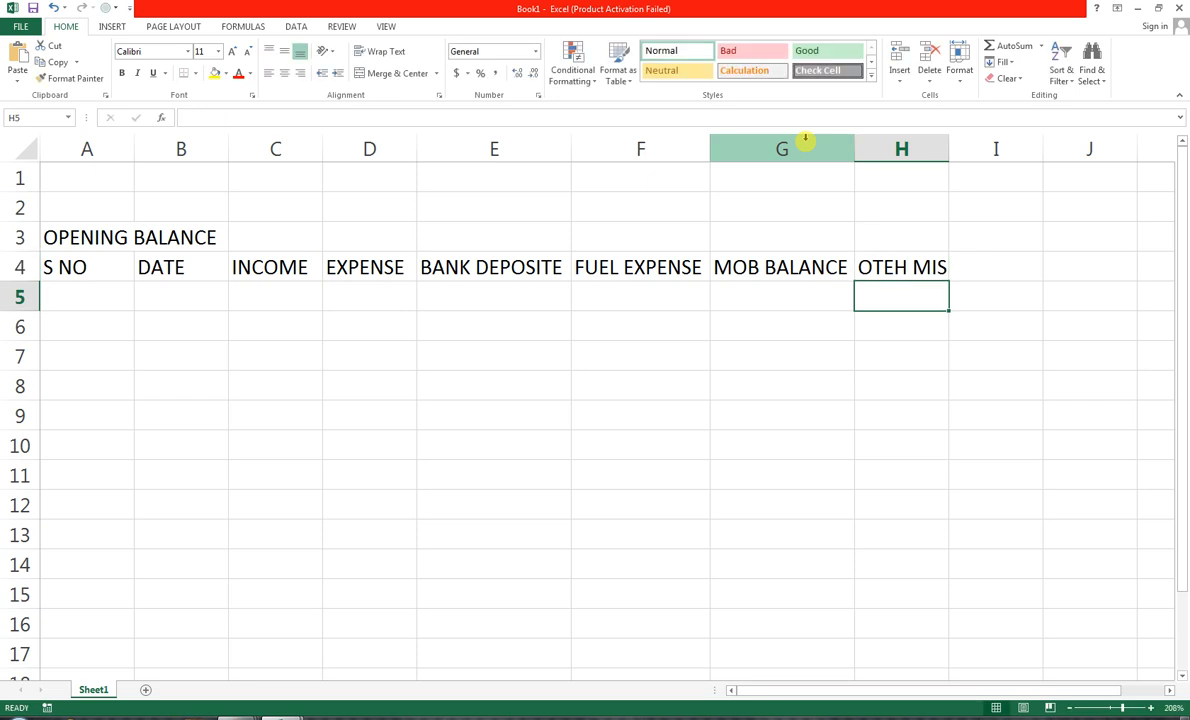
key(Up)
key(F2)
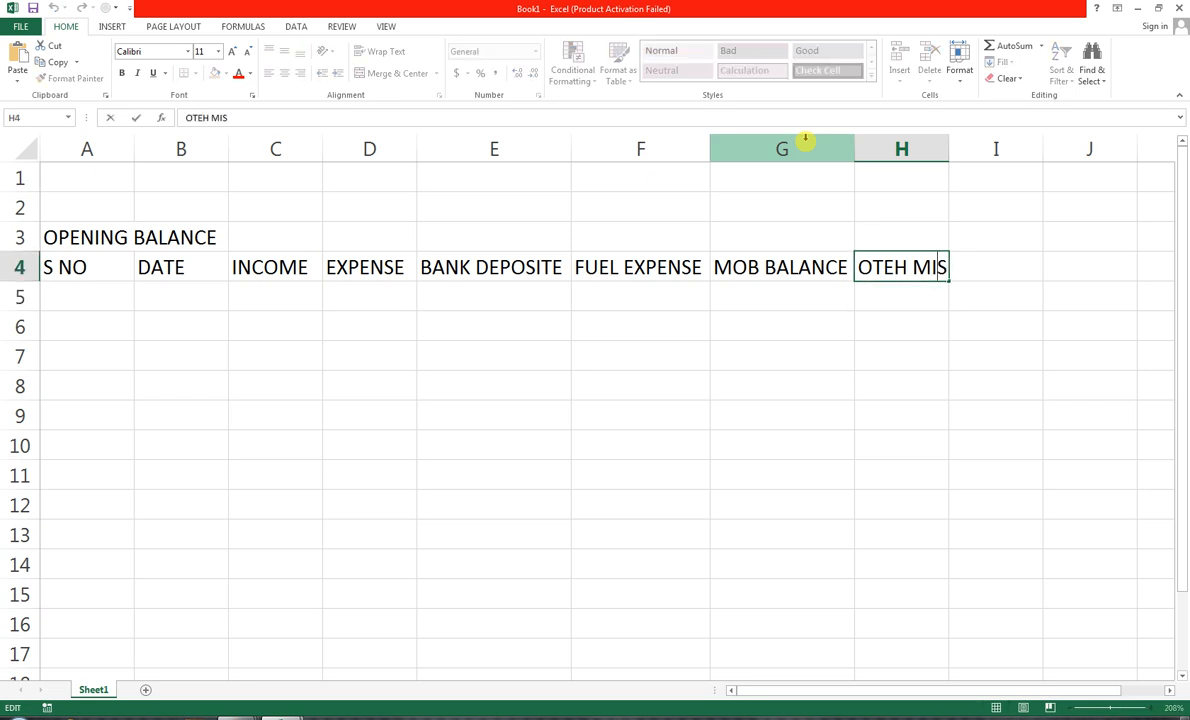
key(Left)
key(Left)
key(Left)
key(Left)
text(R)
key(Return)
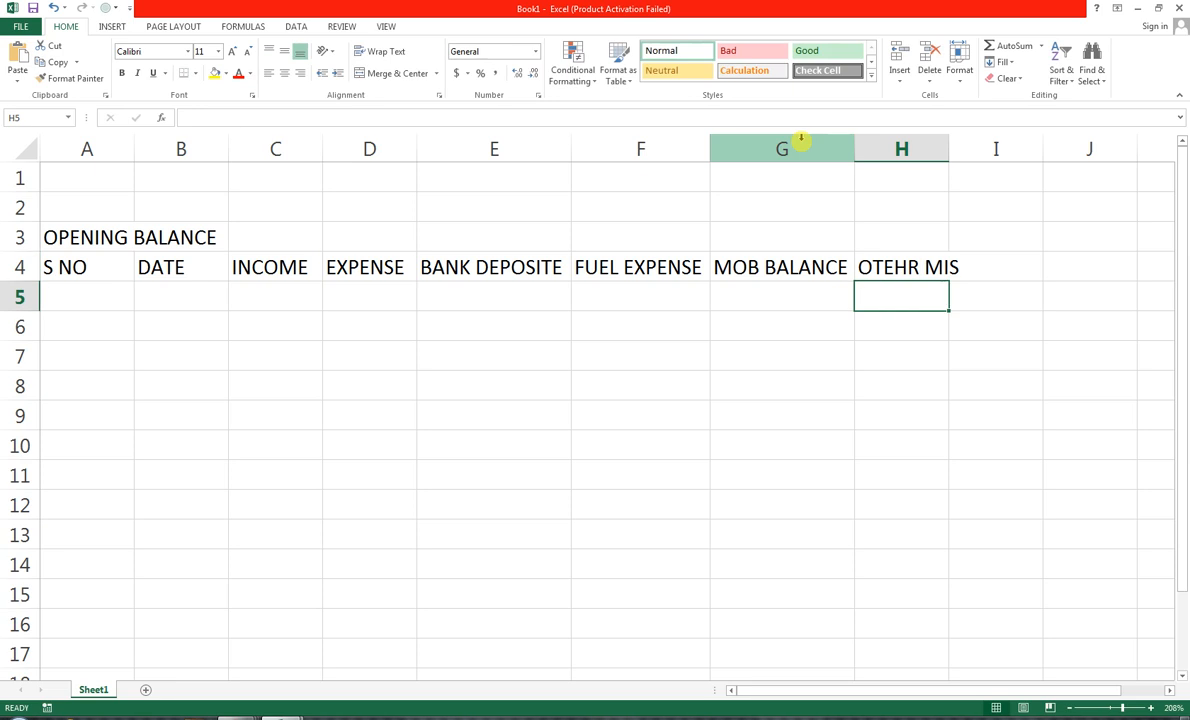
Fill the S NO column with the serial numbers 1 to 10 in cells A5 to A14.
click(113, 287)
text(1)
key(Return)
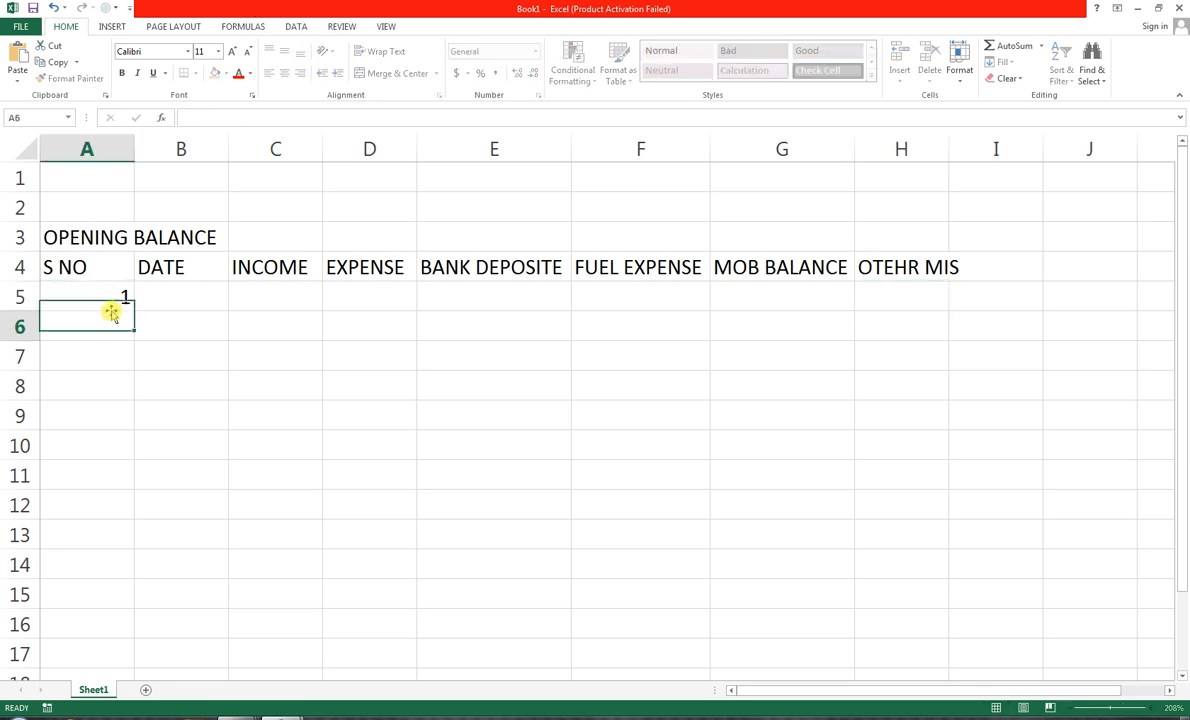
drag(112, 292, 151, 575)
click(120, 296)
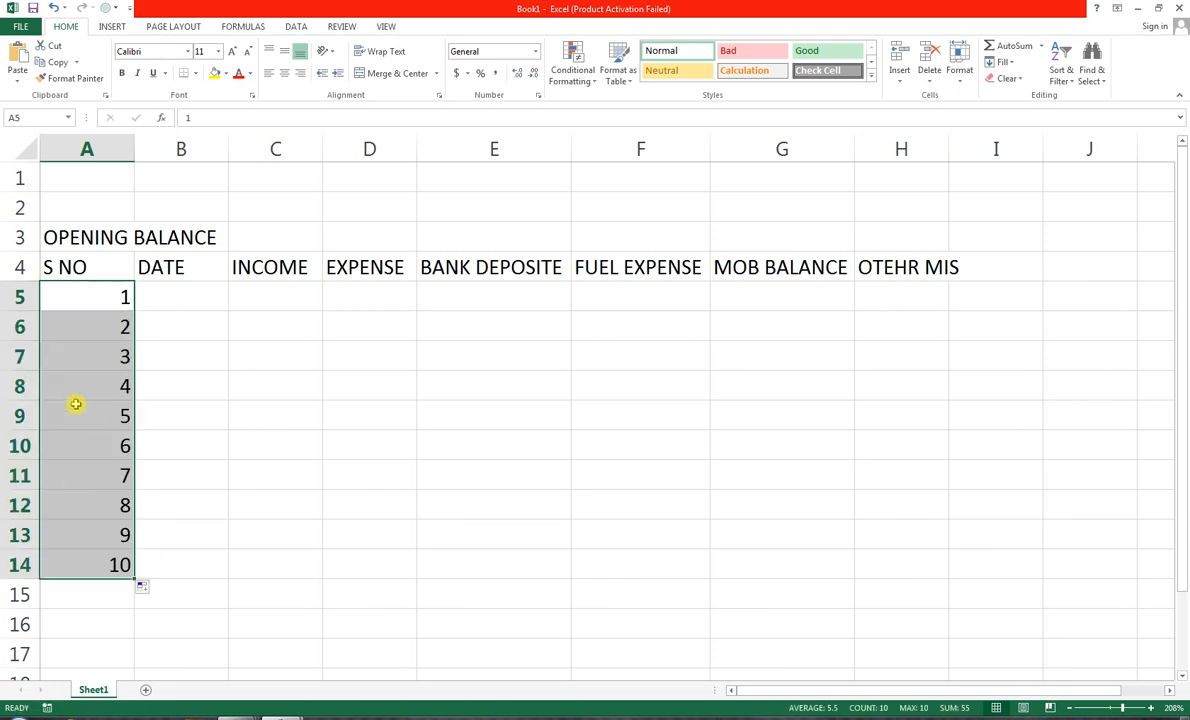
Enter the date 1-FEB in cell B5 as the first entry of the DATE column and select that cell.
click(161, 297)
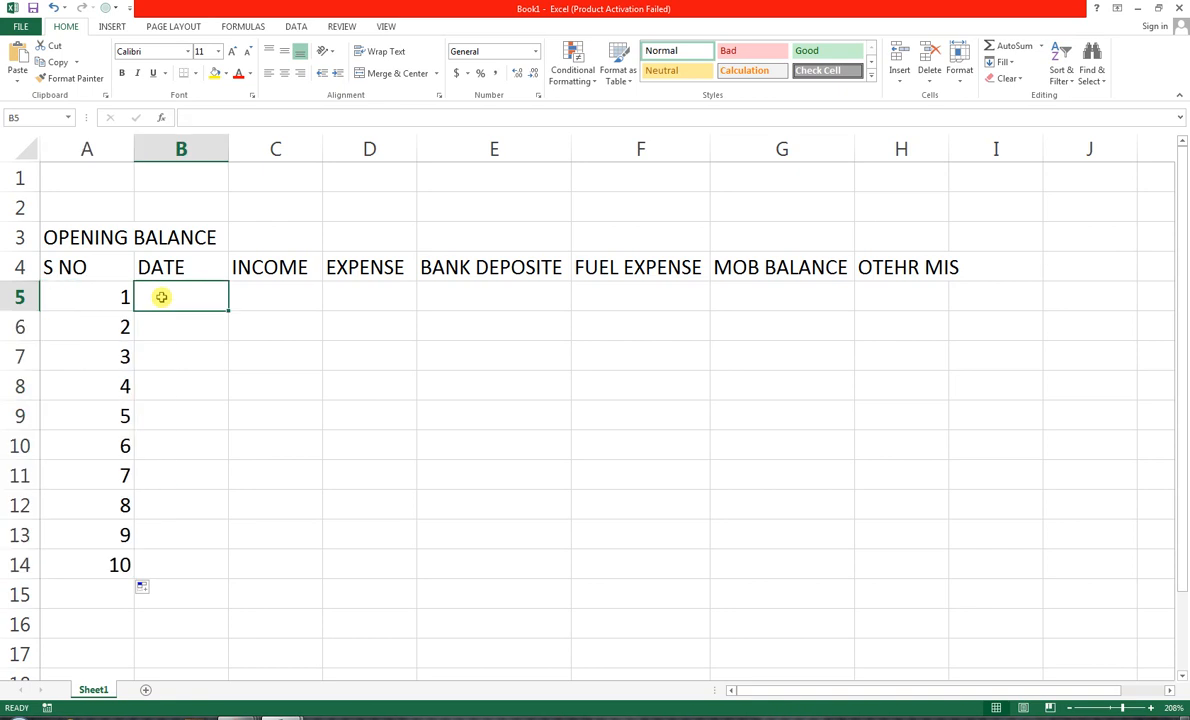
text(1-FEB)
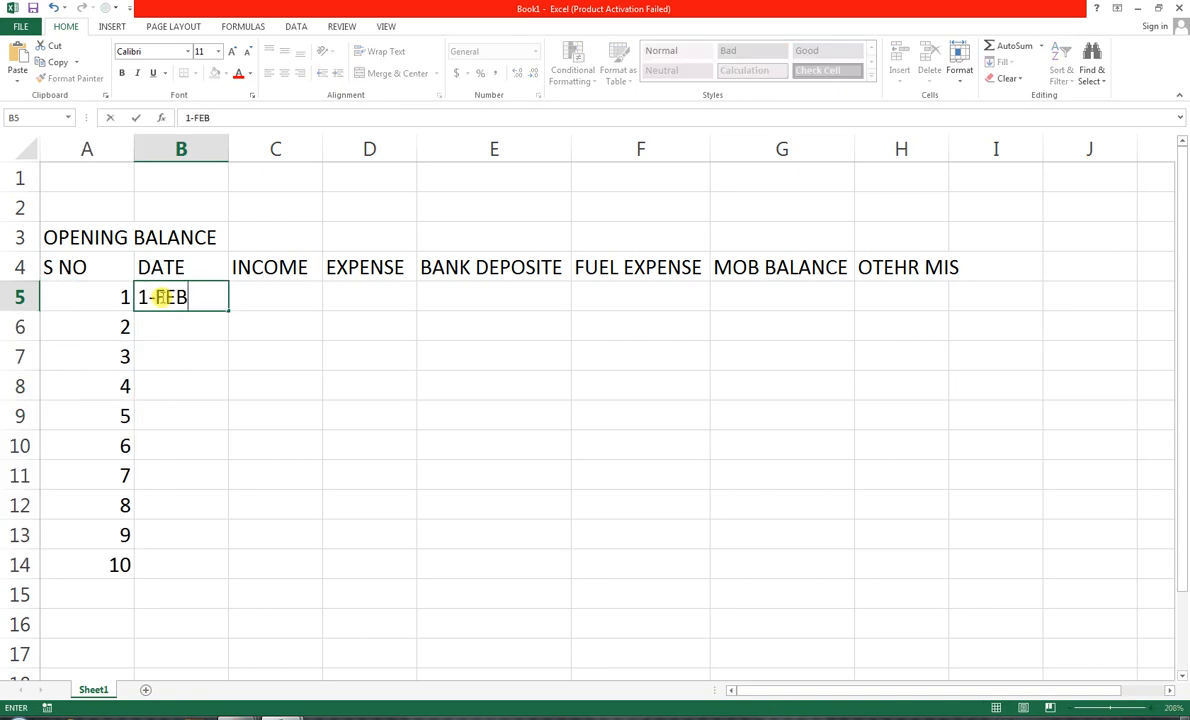
key(Return)
click(178, 297)
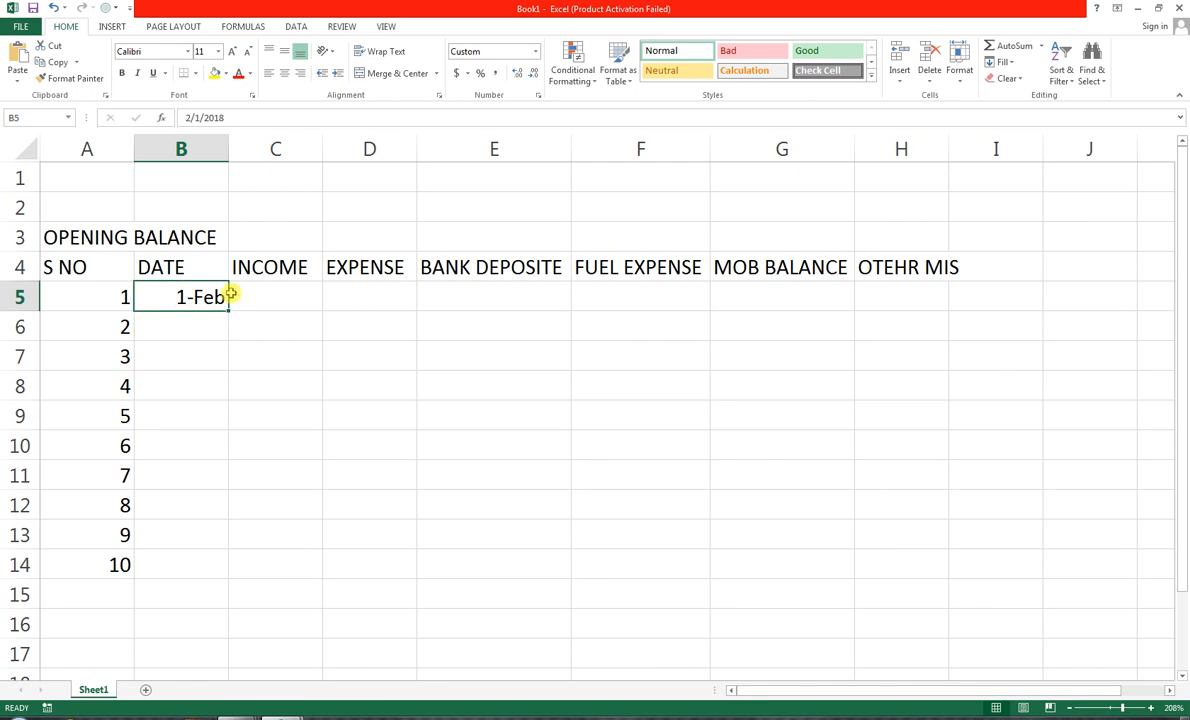
Fill the DATE column down to 10-Feb in cell B14 and set columns A to H to one equal, wider width.
drag(228, 304, 238, 568)
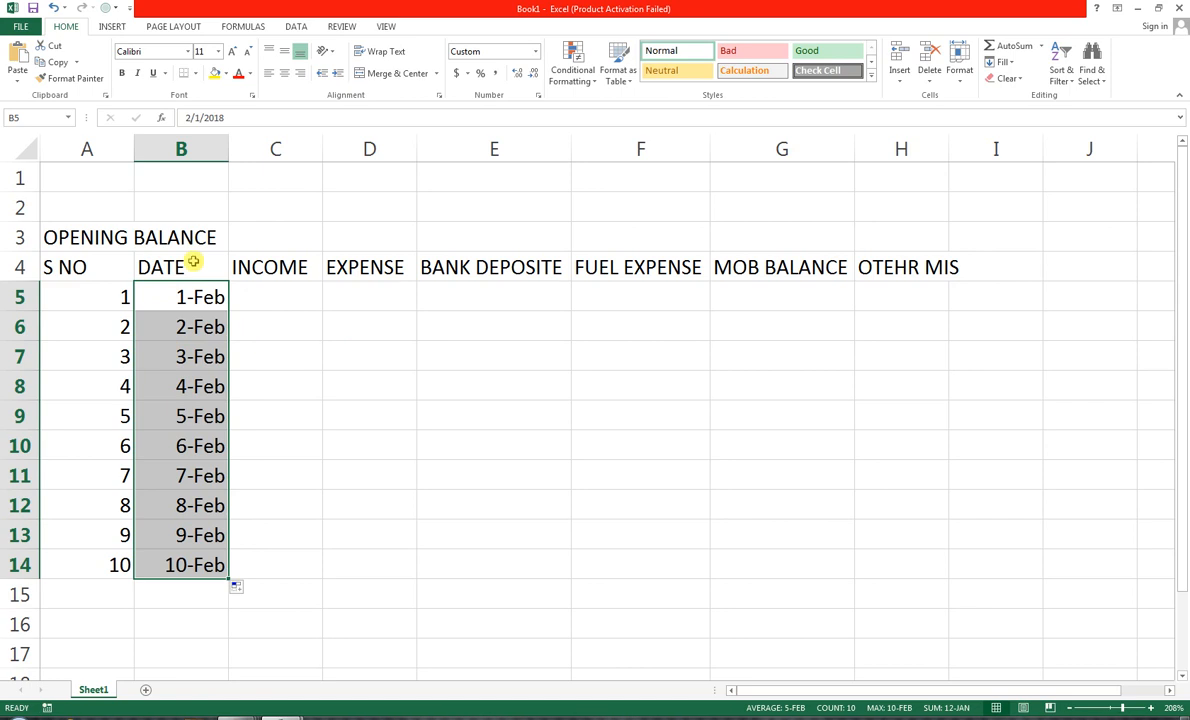
drag(109, 268, 908, 268)
drag(58, 151, 866, 173)
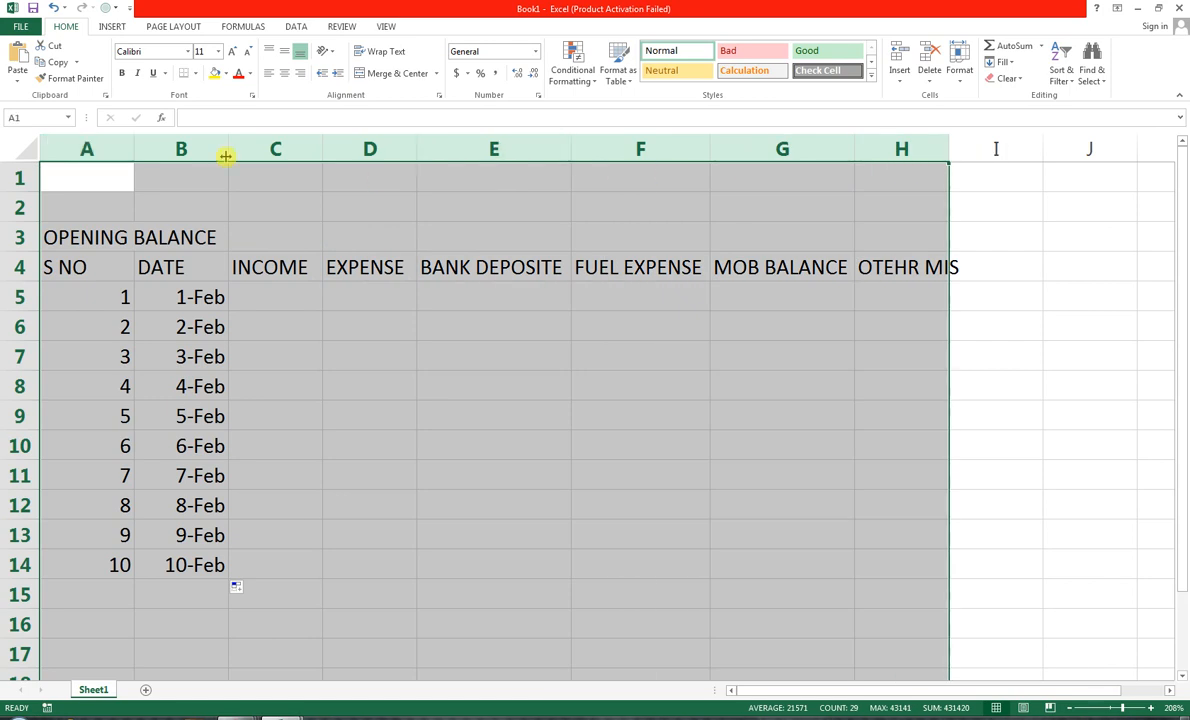
drag(97, 145, 874, 146)
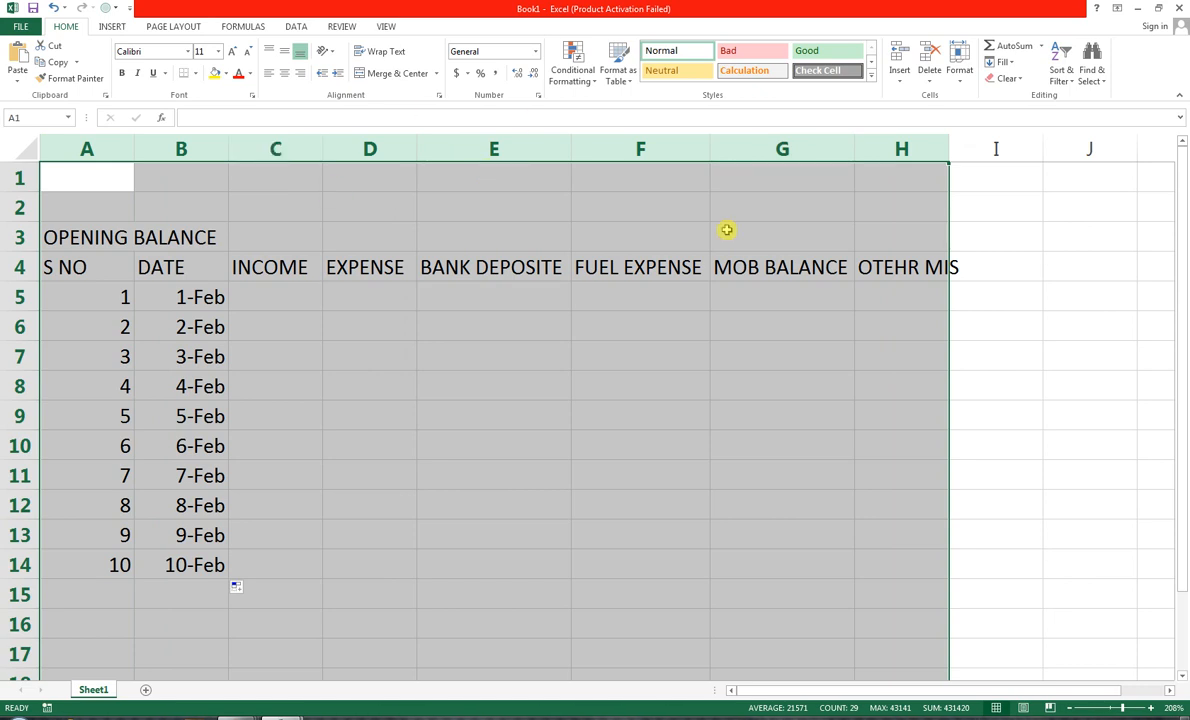
mouse_move(856, 146)
mouse_down()
mouse_move(868, 147)
mouse_move(855, 142)
mouse_up()
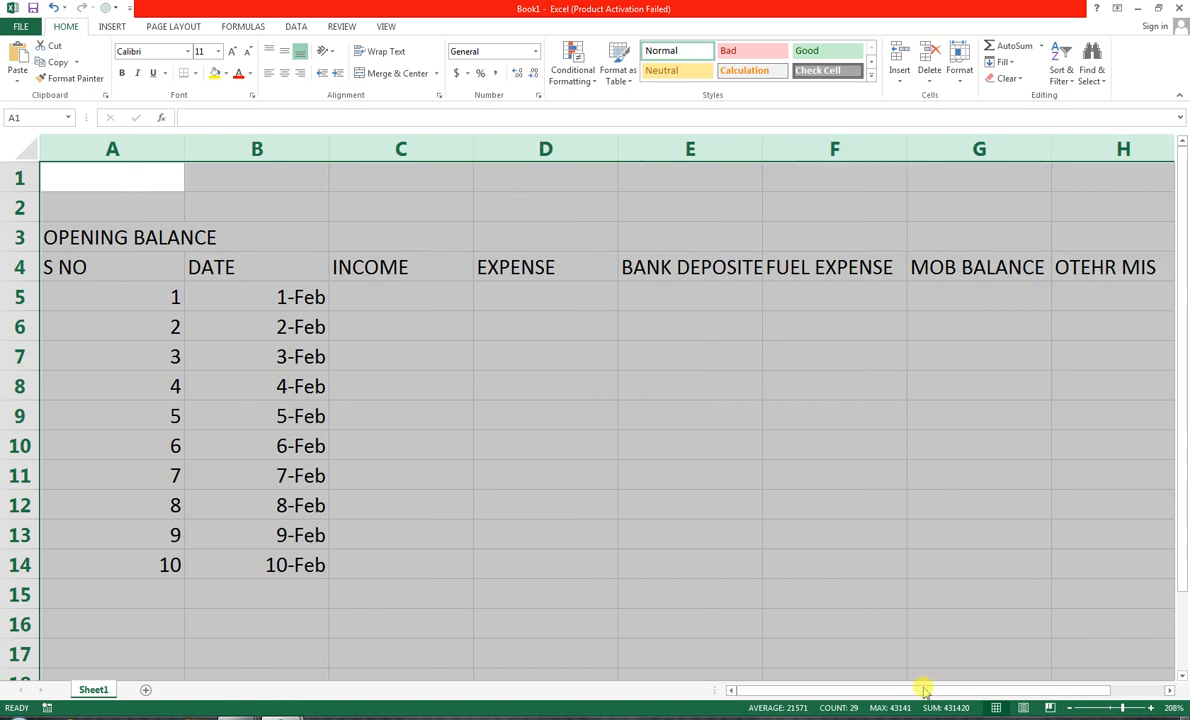
Adjust columns B to F individually, narrowing B, C, D and F and widening E so its BANK DEPOSITE heading fits.
drag(1122, 709, 1116, 708)
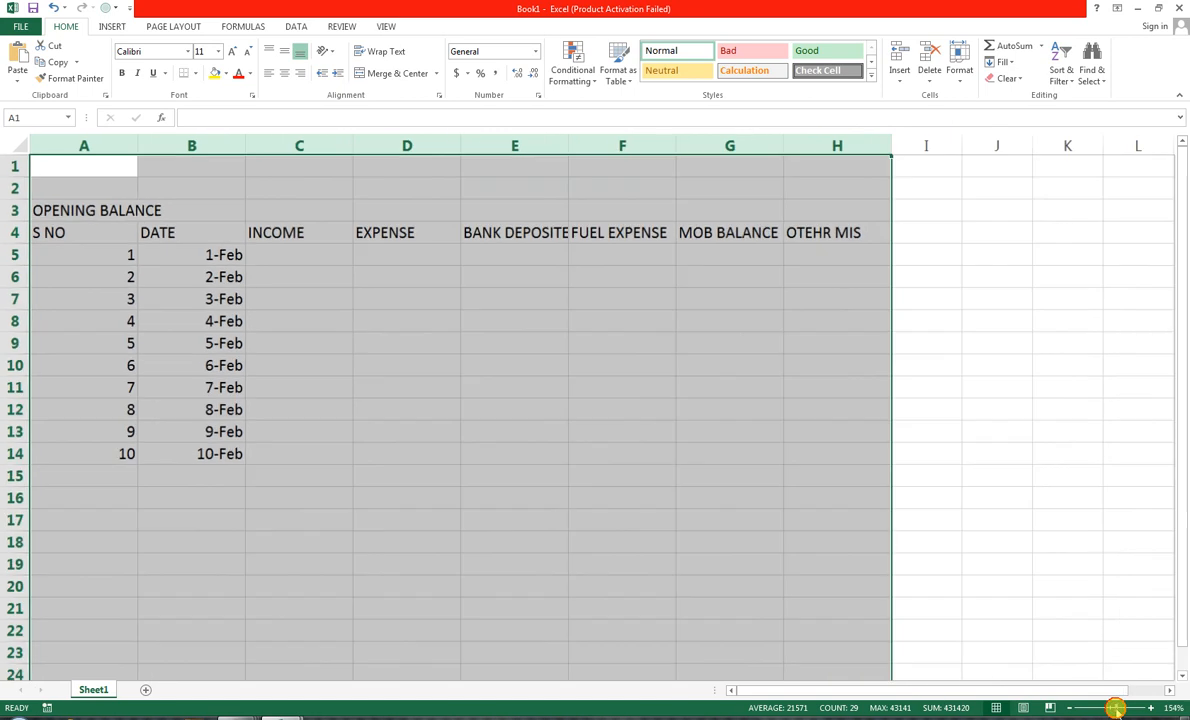
click(1123, 708)
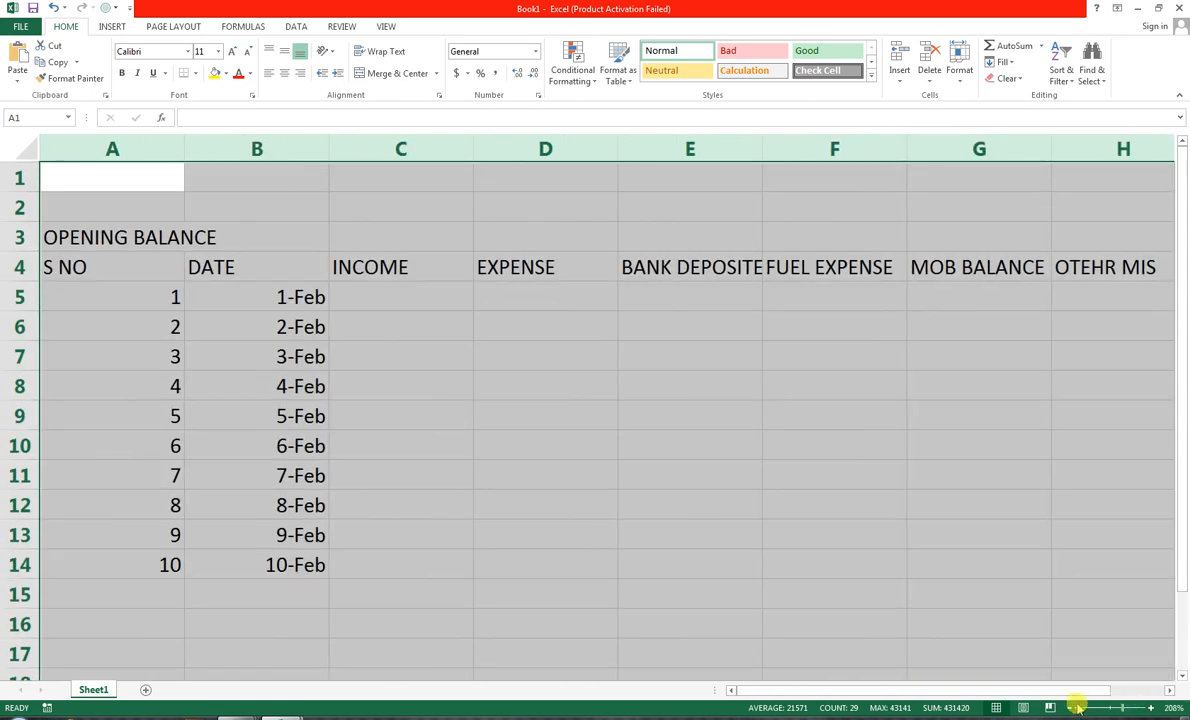
click(521, 412)
drag(474, 147, 440, 147)
drag(578, 148, 559, 149)
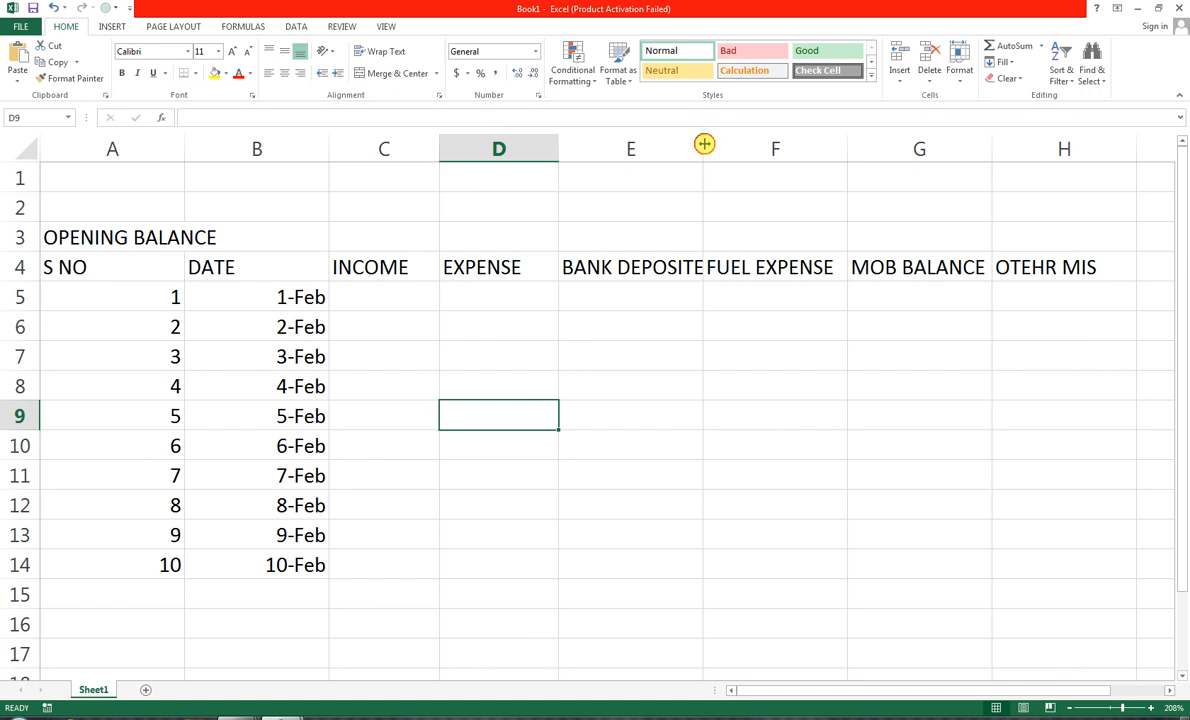
drag(704, 148, 713, 148)
drag(861, 147, 855, 149)
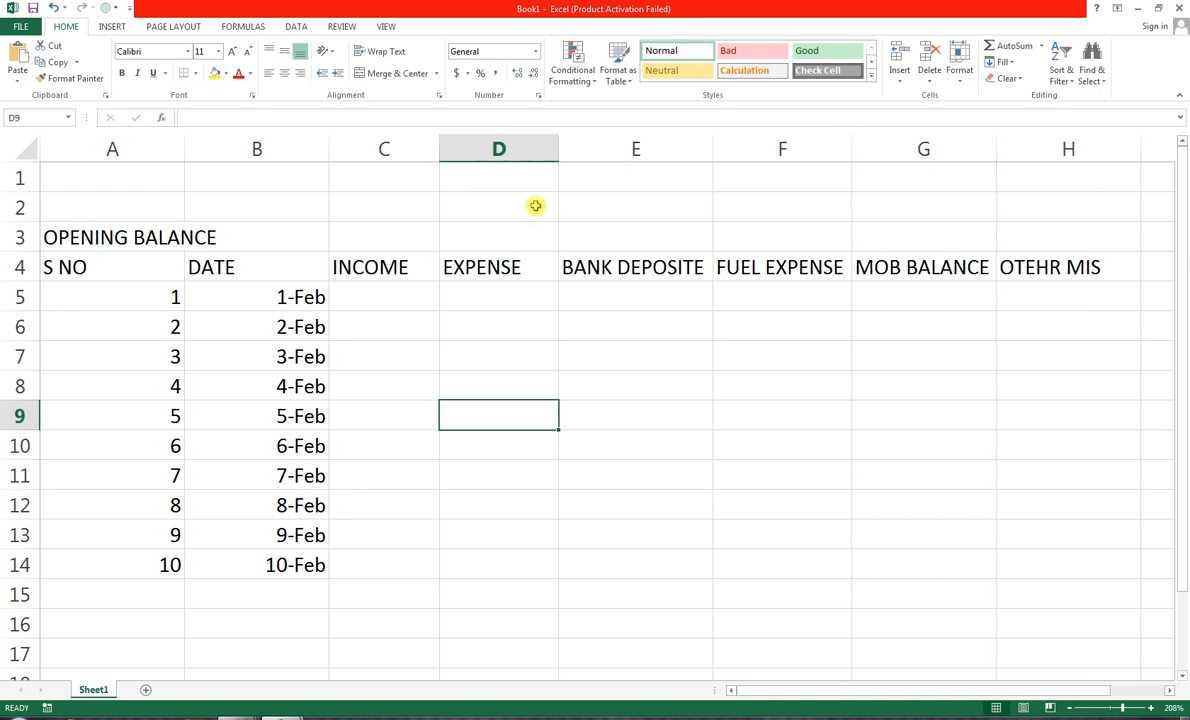
drag(327, 140, 281, 149)
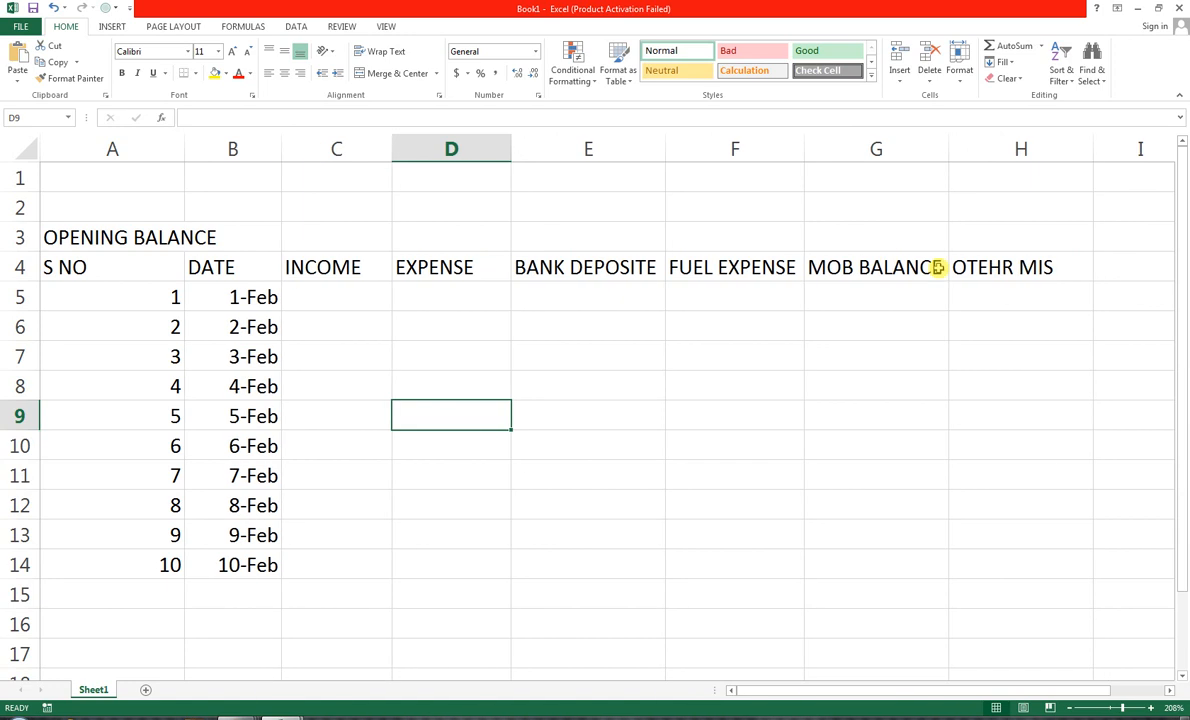
Enter the heading "TOTAL AMOUNT" in cell I4 and autofit the width of column I.
click(1113, 261)
text(TO)
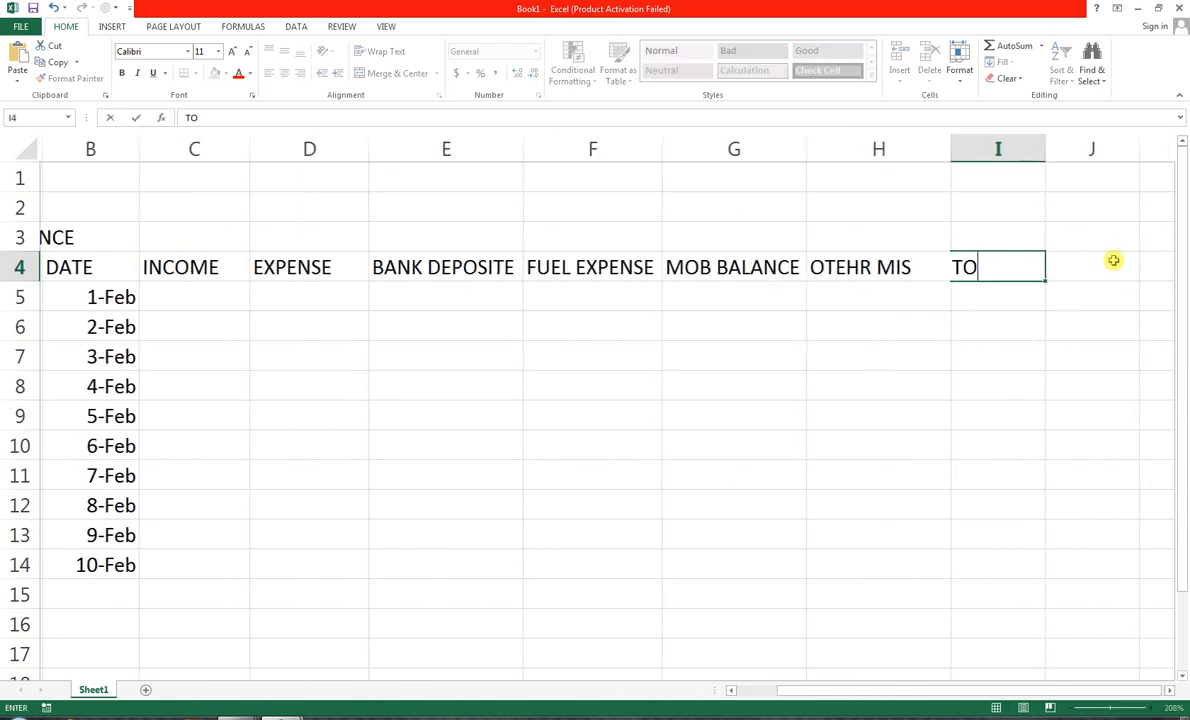
text(TAL AMOUNT)
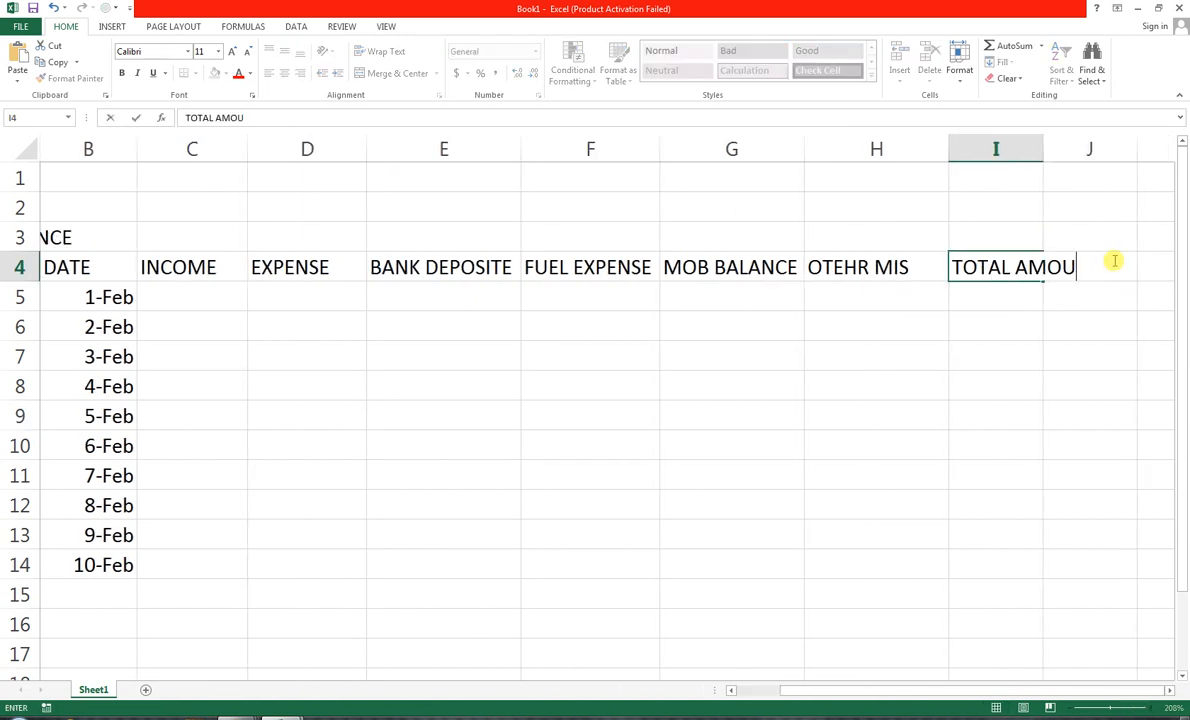
key(Return)
key(Return)
key(Return)
key(Return)
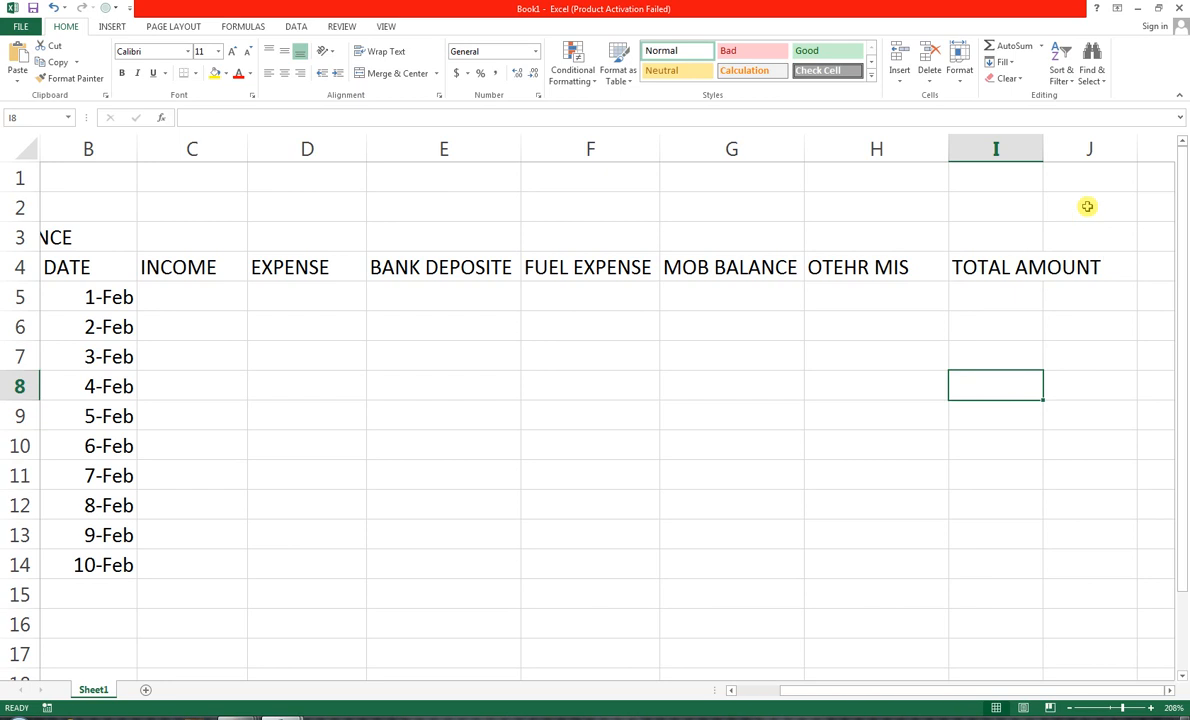
click(1001, 266)
click(1052, 149)
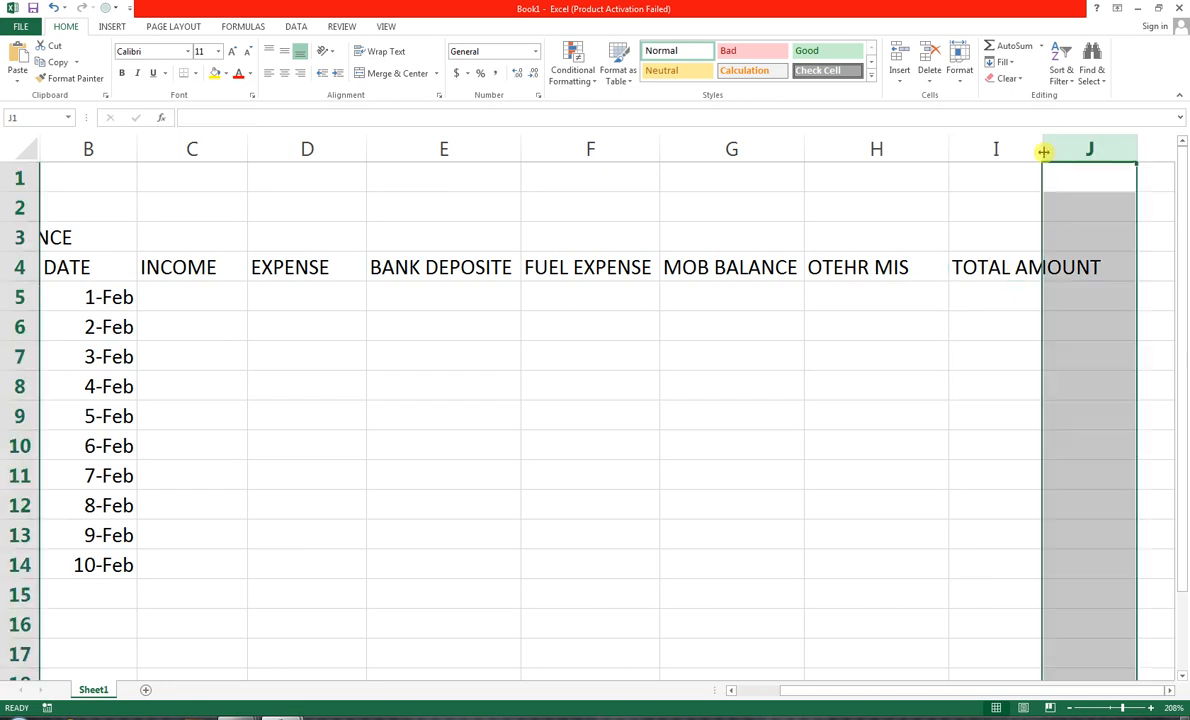
double_click(1043, 149)
drag(1039, 688, 1012, 689)
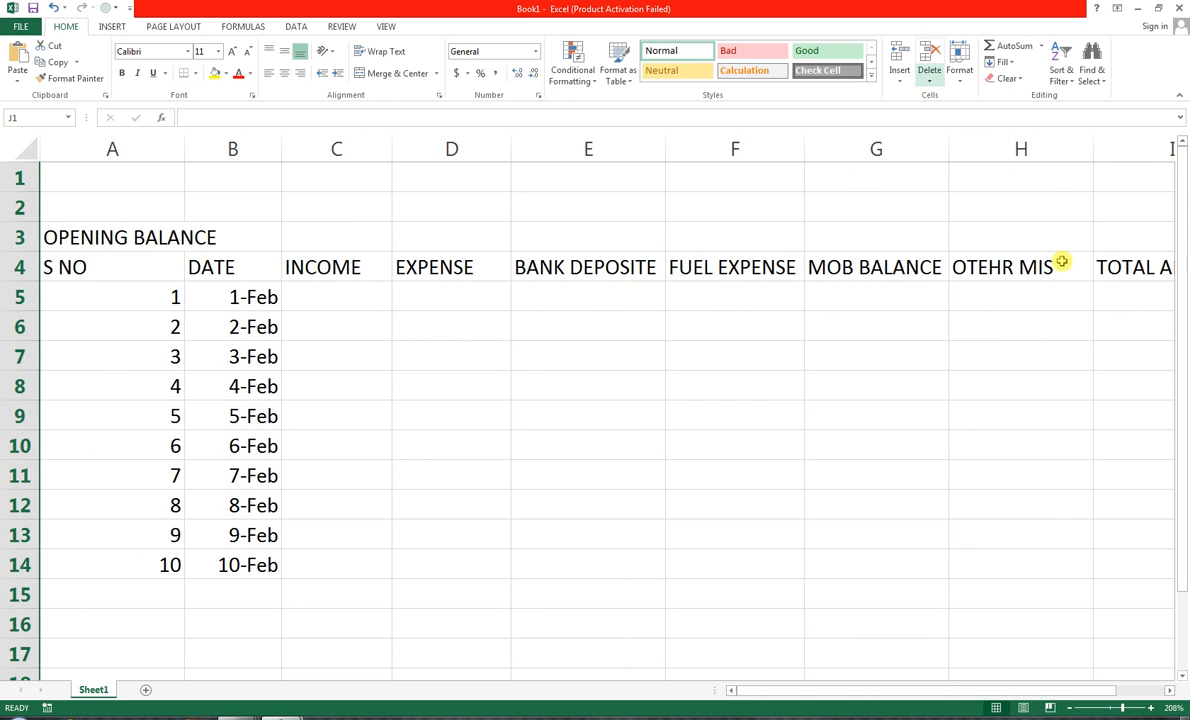
Enter the opening balance 50000 in cell C3.
click(1118, 300)
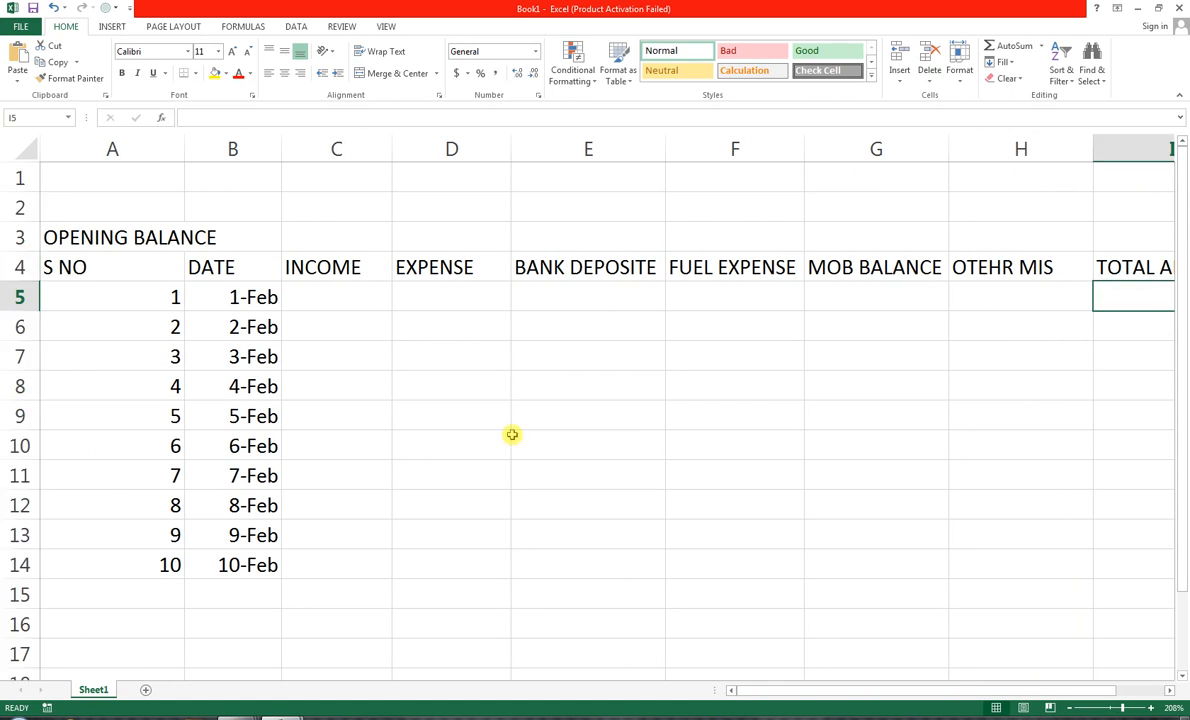
click(350, 295)
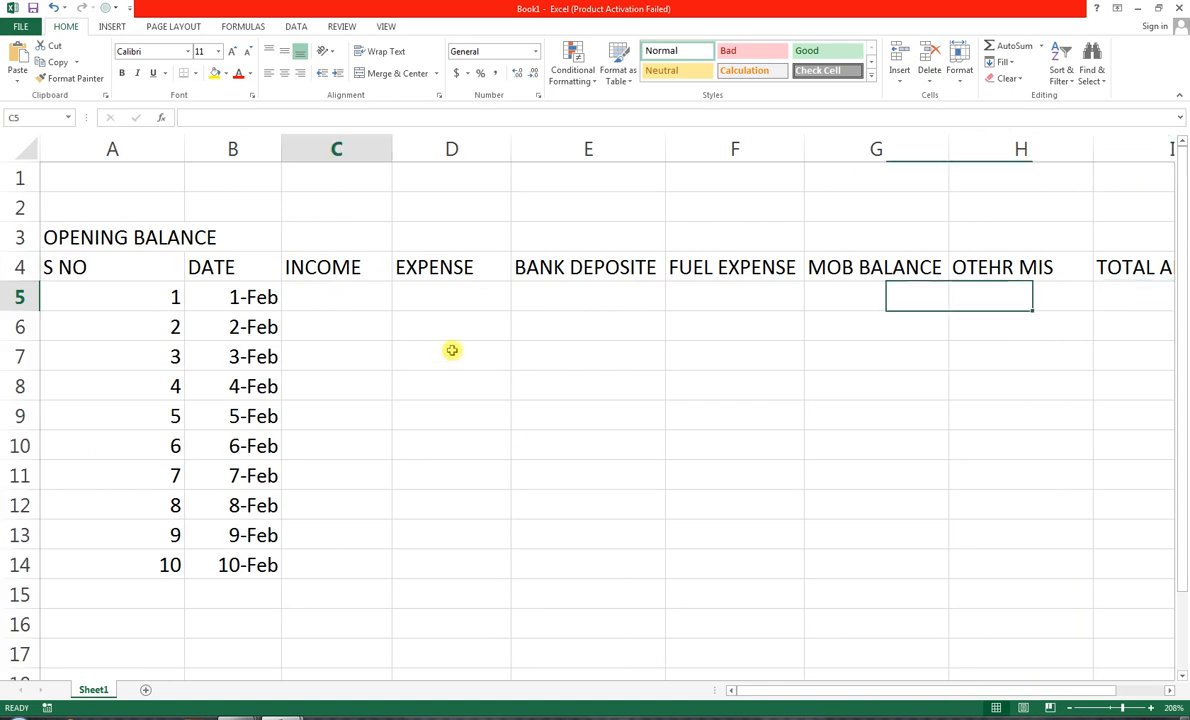
click(335, 236)
text(50000)
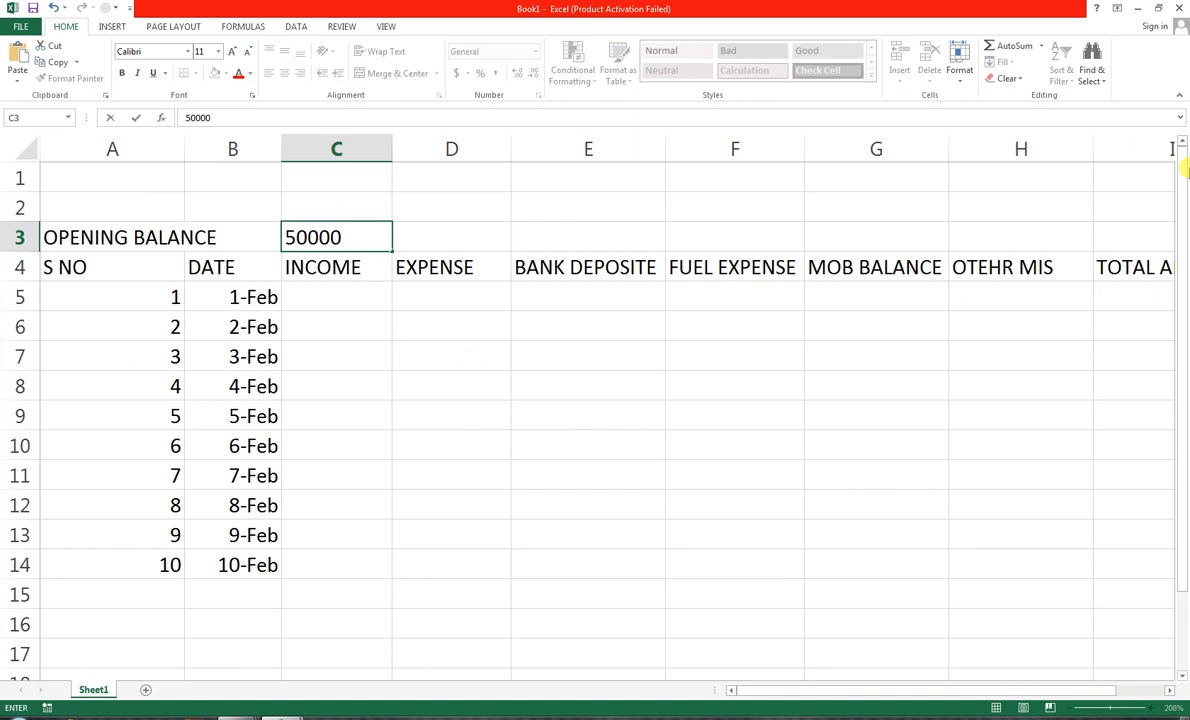
key(Return)
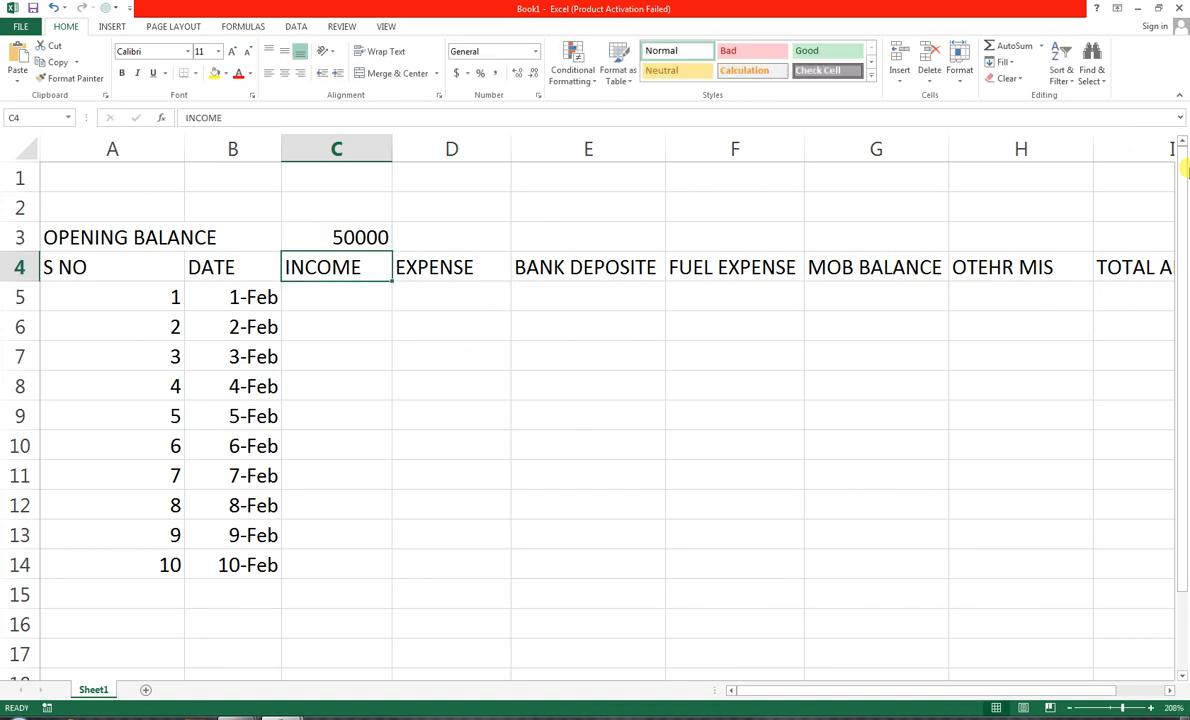
Enter 2000 in cell C5 as the INCOME value for 1-Feb.
key(Down)
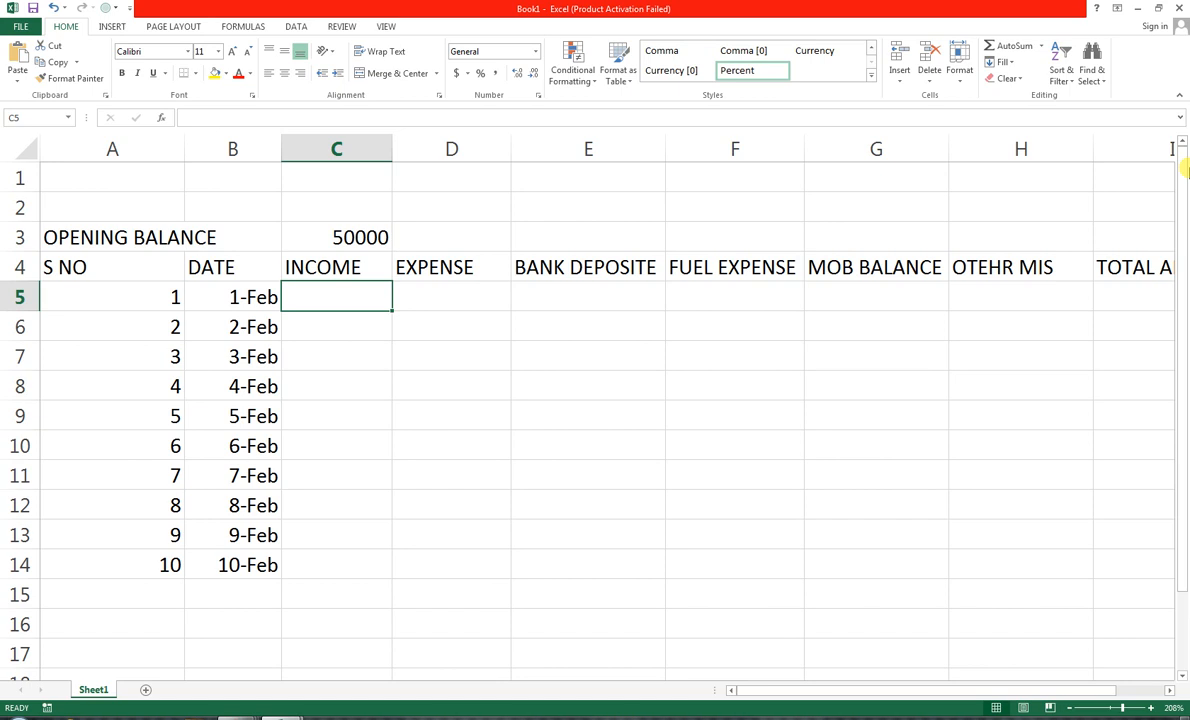
text(200)
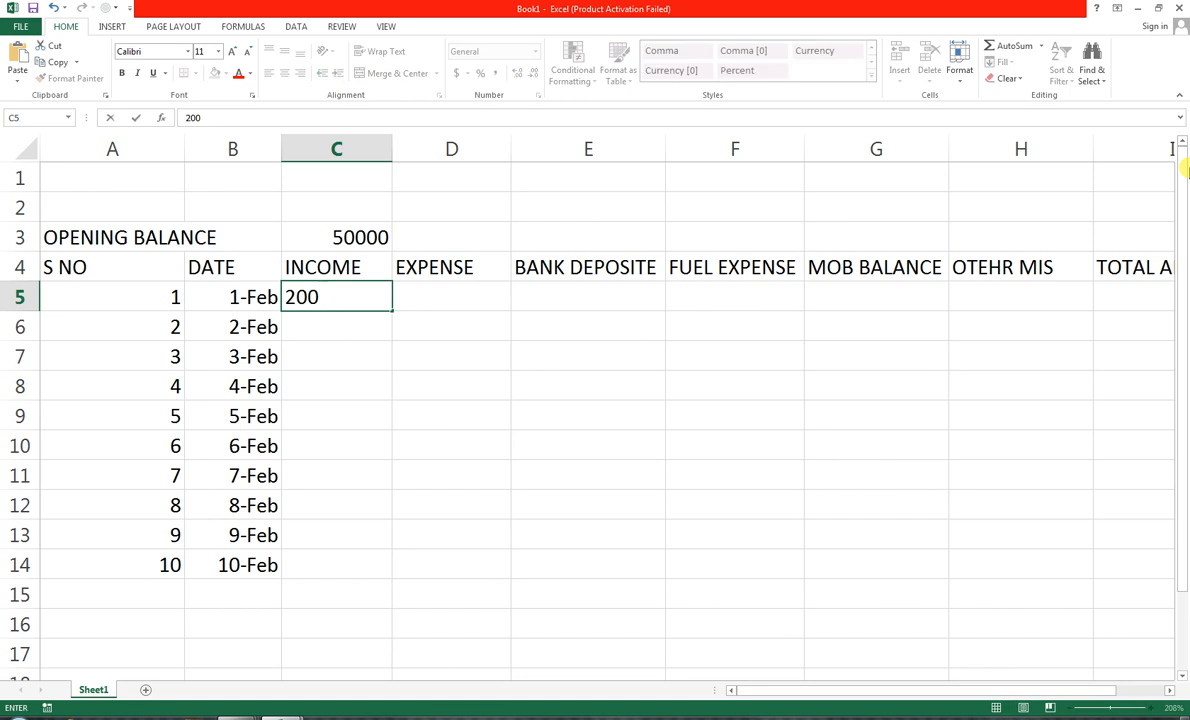
text(0)
key(Return)
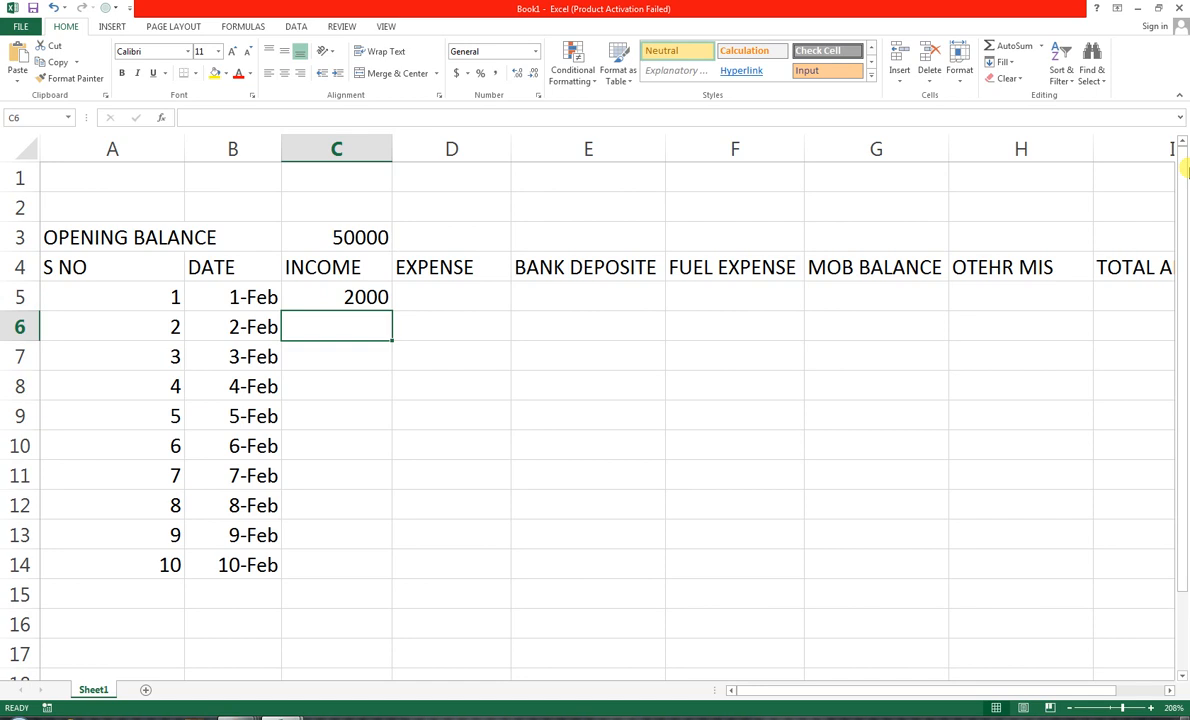
click(467, 375)
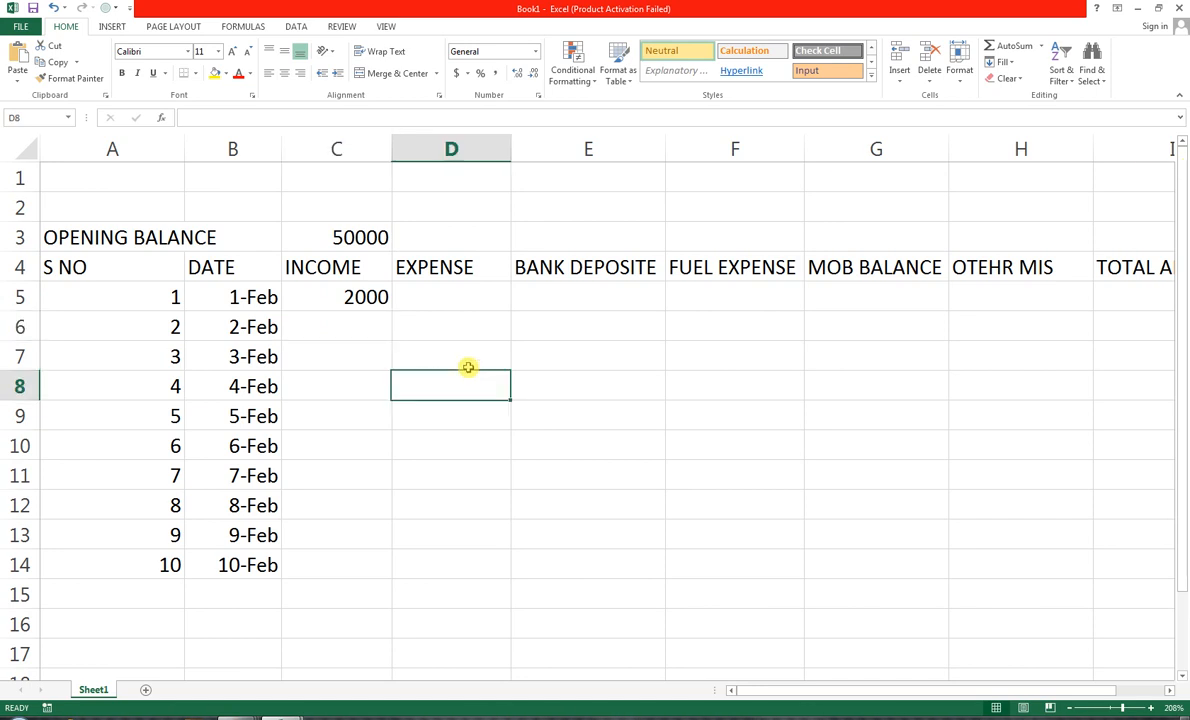
click(361, 324)
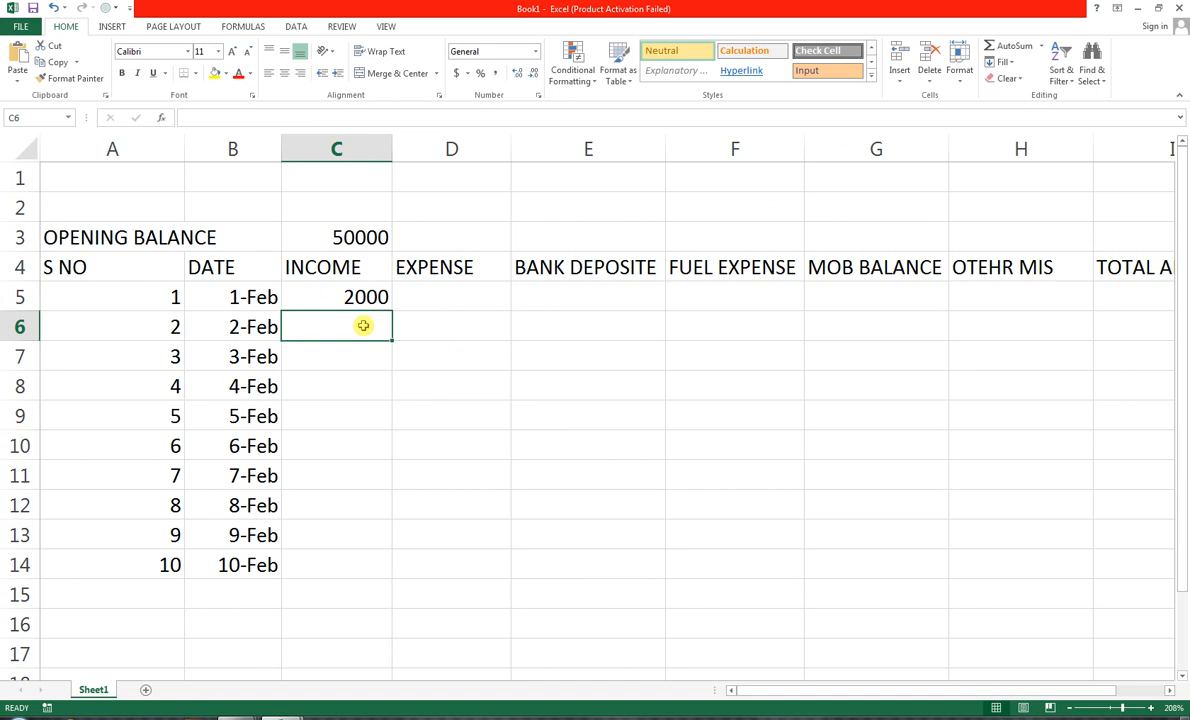
click(573, 444)
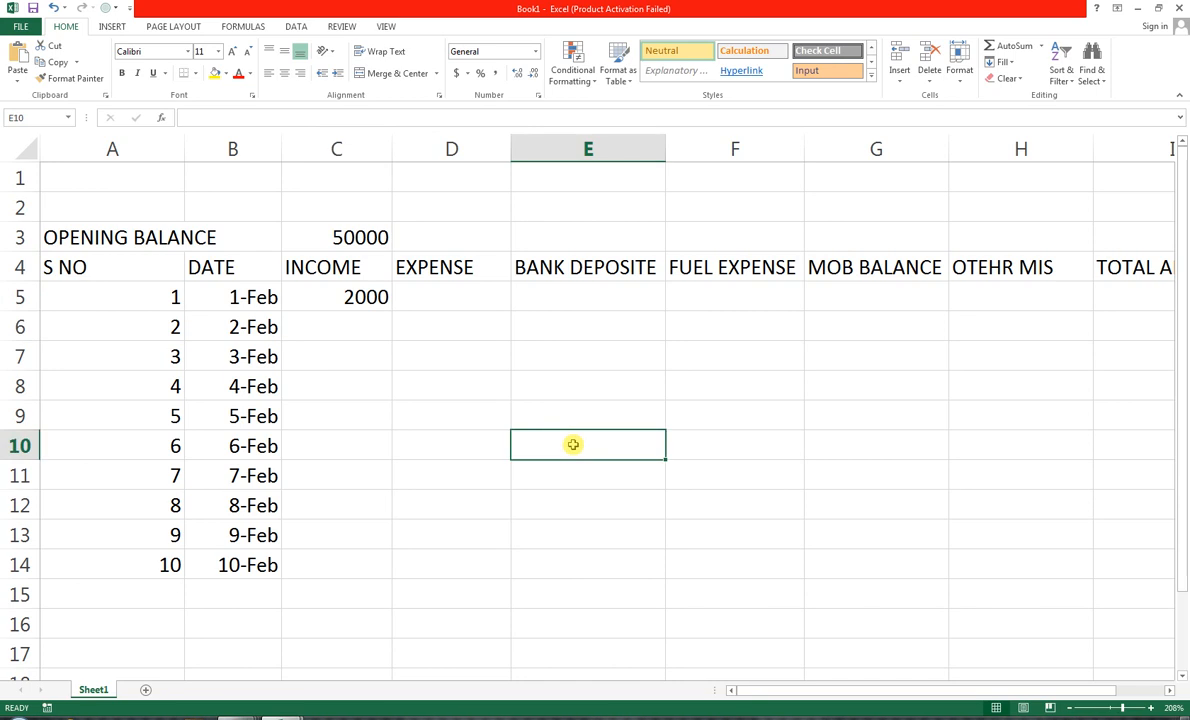
key(Return)
Enter the INCOME values 1500, 2500, 3000, 3500 and 6000 in cells C6 to C10.
click(355, 330)
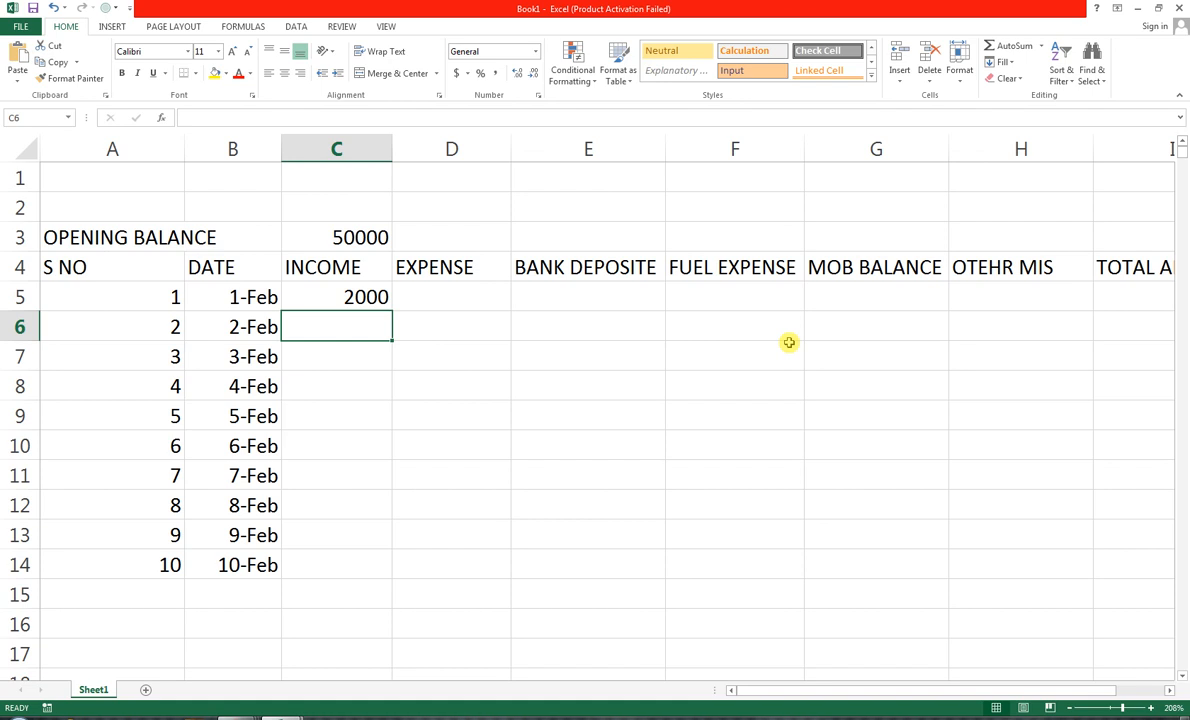
text(1500)
key(Return)
text(2500)
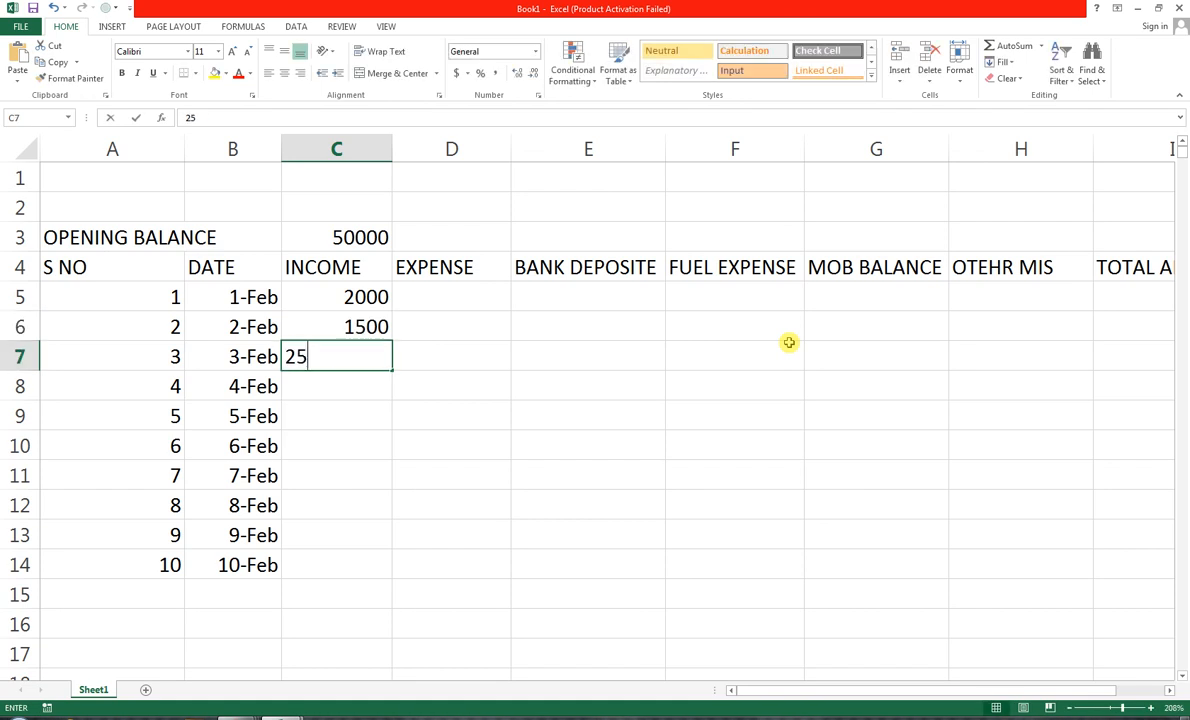
key(Return)
key(Return)
text(3000)
key(Return)
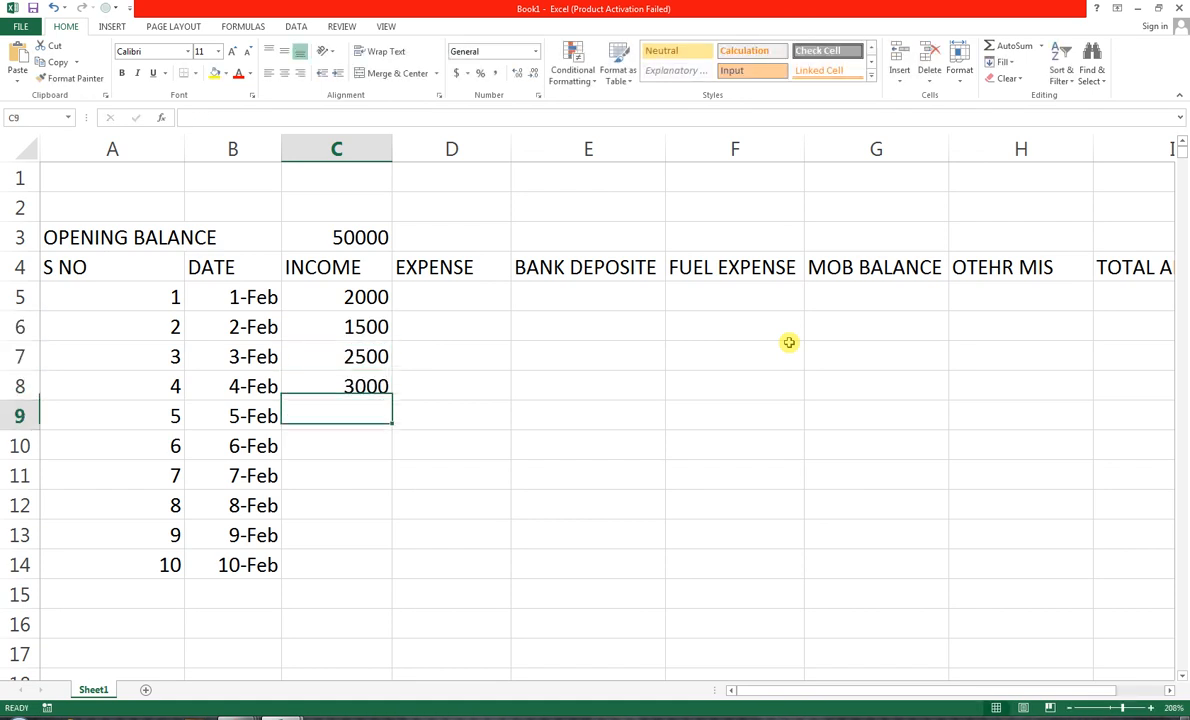
text(3500)
key(Return)
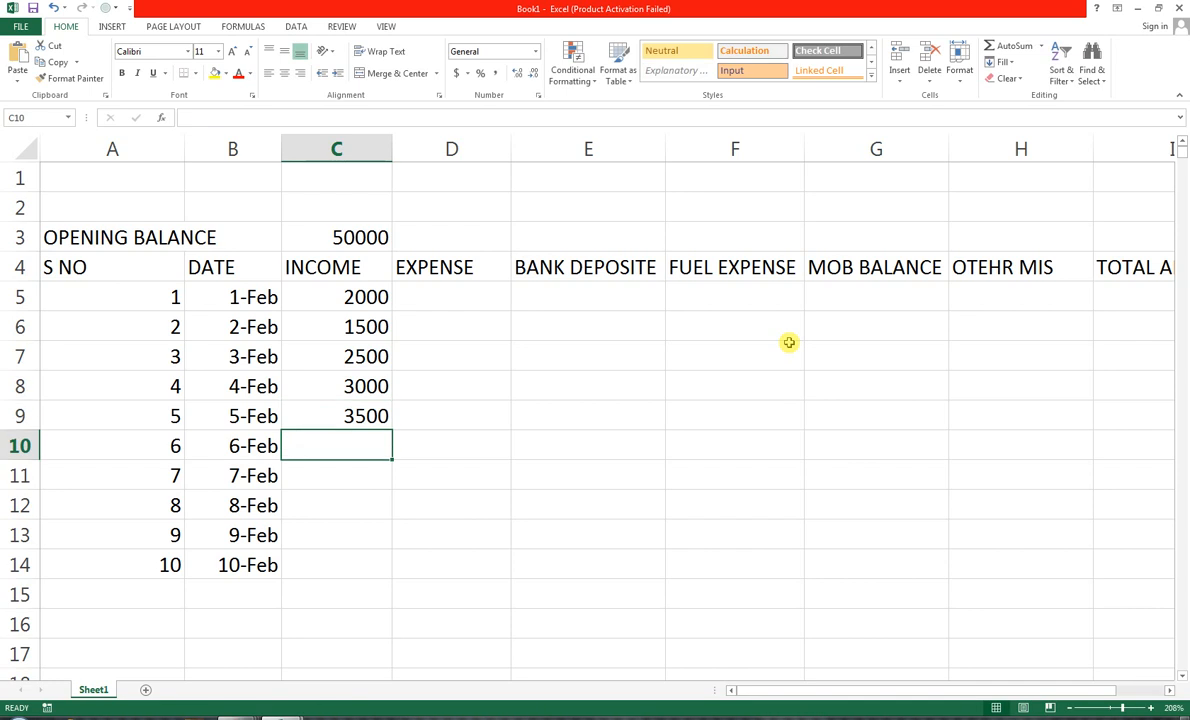
text(6000)
key(Return)
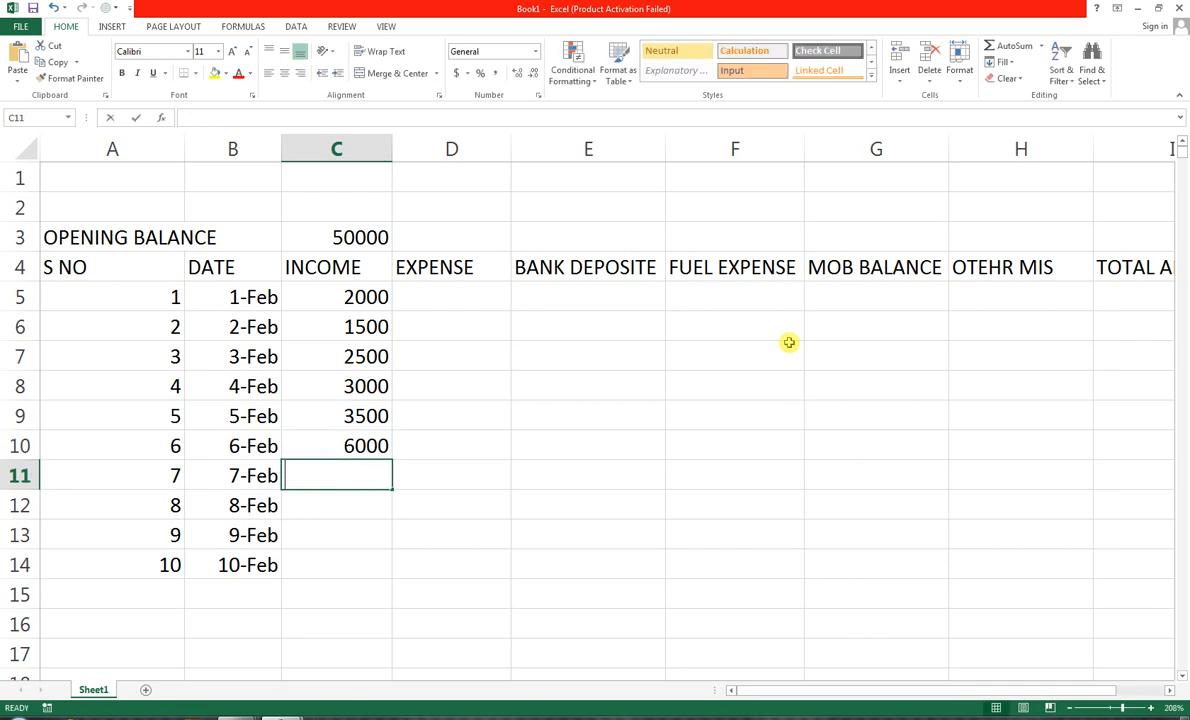
Enter the INCOME values 4500, 5800, 6000 and 500 in cells C11 to C14.
text(4500)
key(Return)
text(5800)
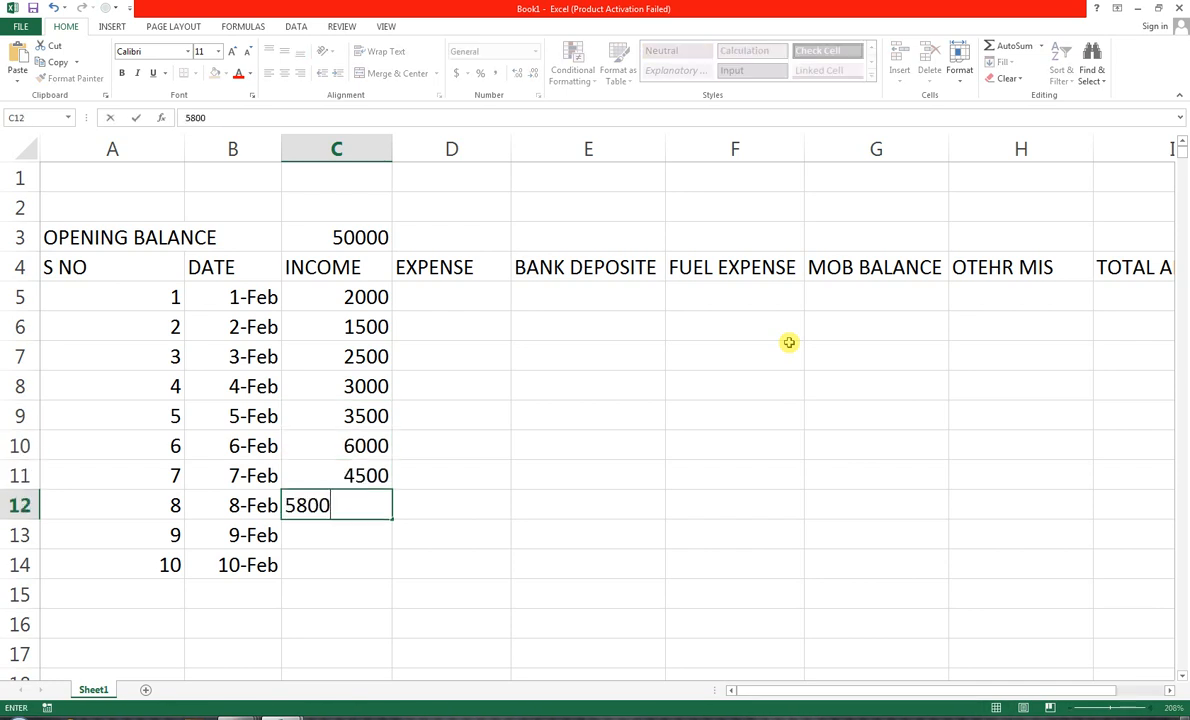
key(Return)
text(6000)
key(Return)
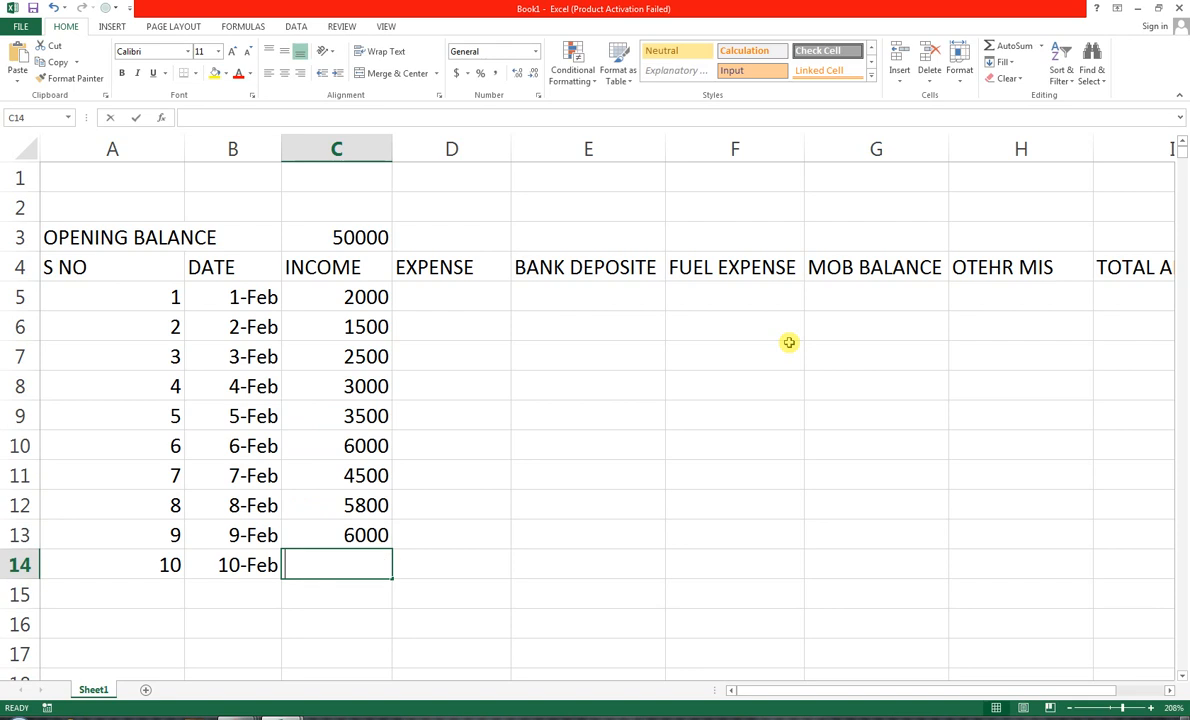
text(500)
key(Tab)
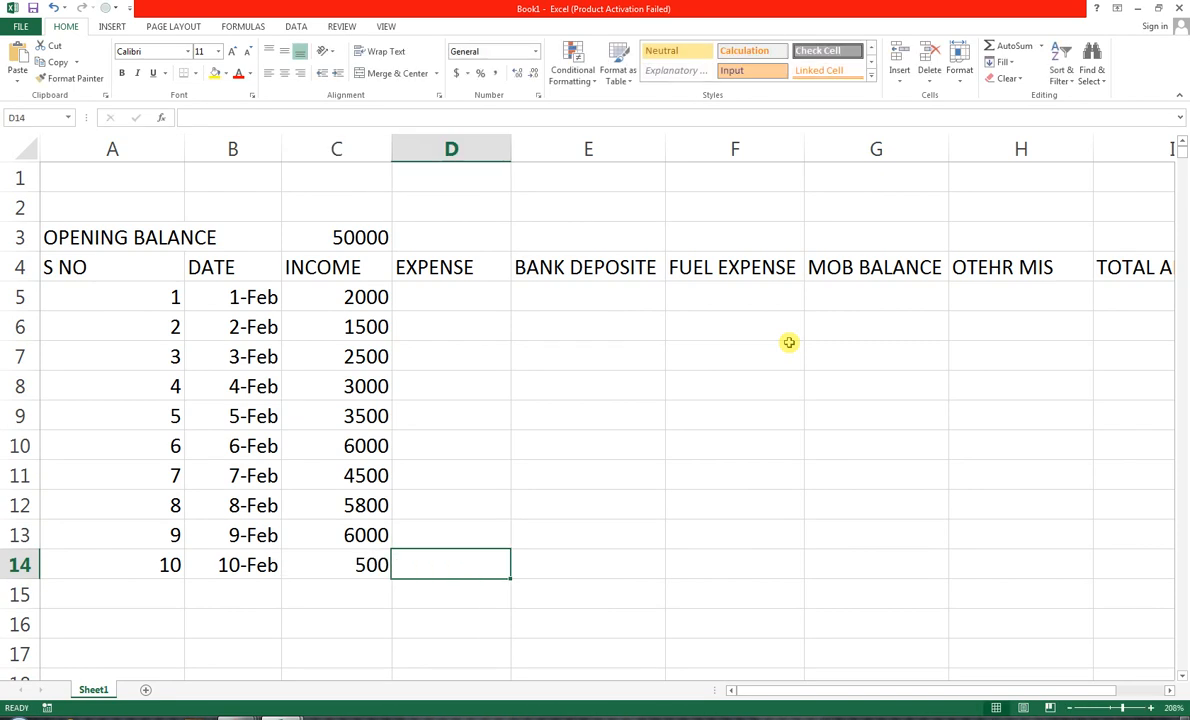
Correct the 10-Feb INCOME value in cell C14 to 5000.
key(Up)
key(Up)
key(Up)
key(Left)
key(Down)
key(Down)
key(Down)
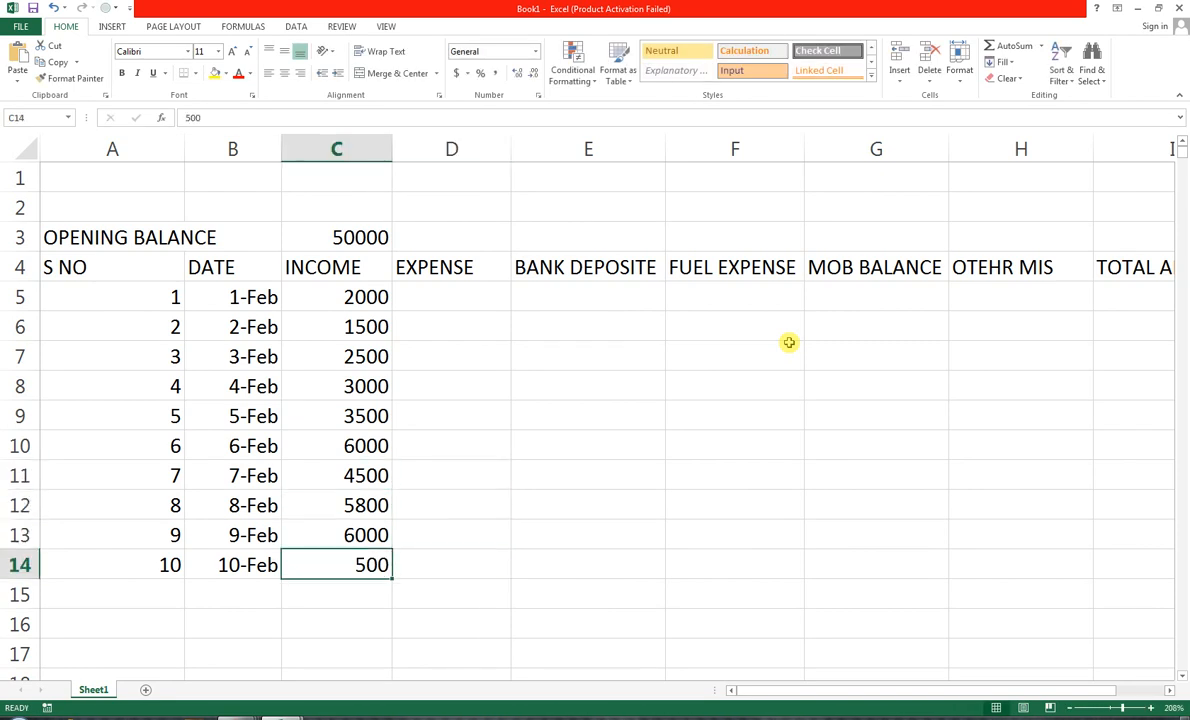
text(5000)
key(Tab)
Enter the EXPENSE values 500 and 2500 in cells D5 and D6.
key(Up)
key(Up)
key(Up)
key(Up)
key(Up)
key(Up)
key(Up)
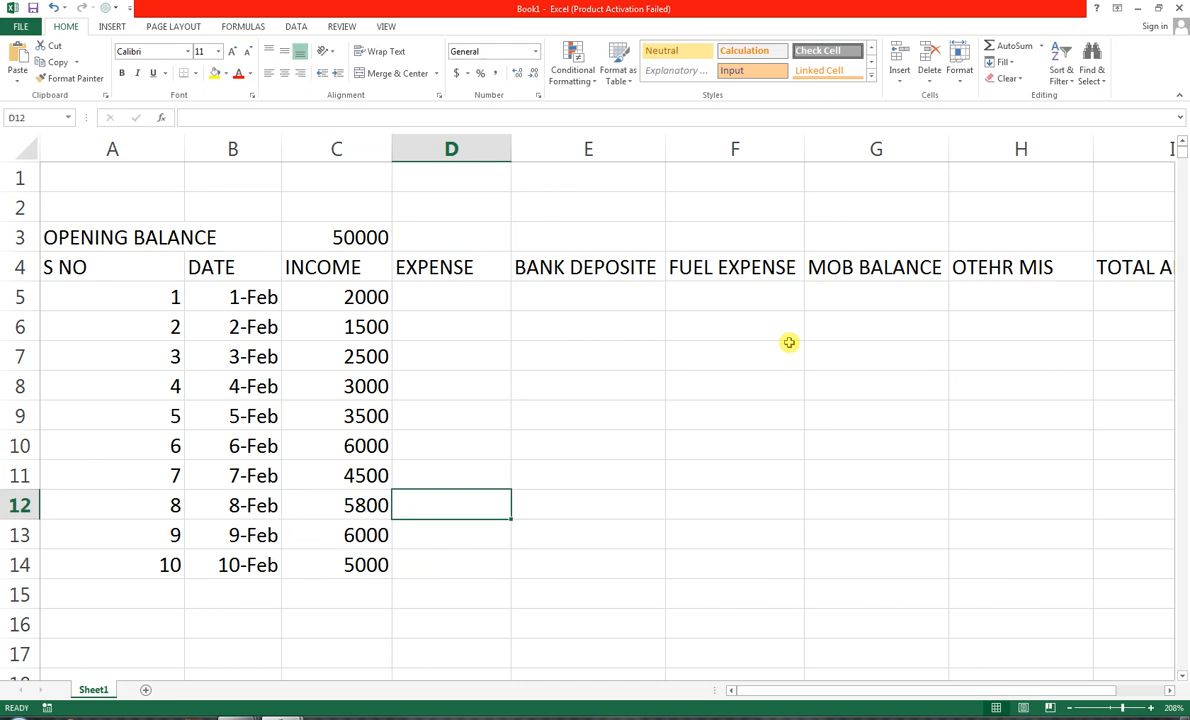
key(Up)
key(Up)
key(Up)
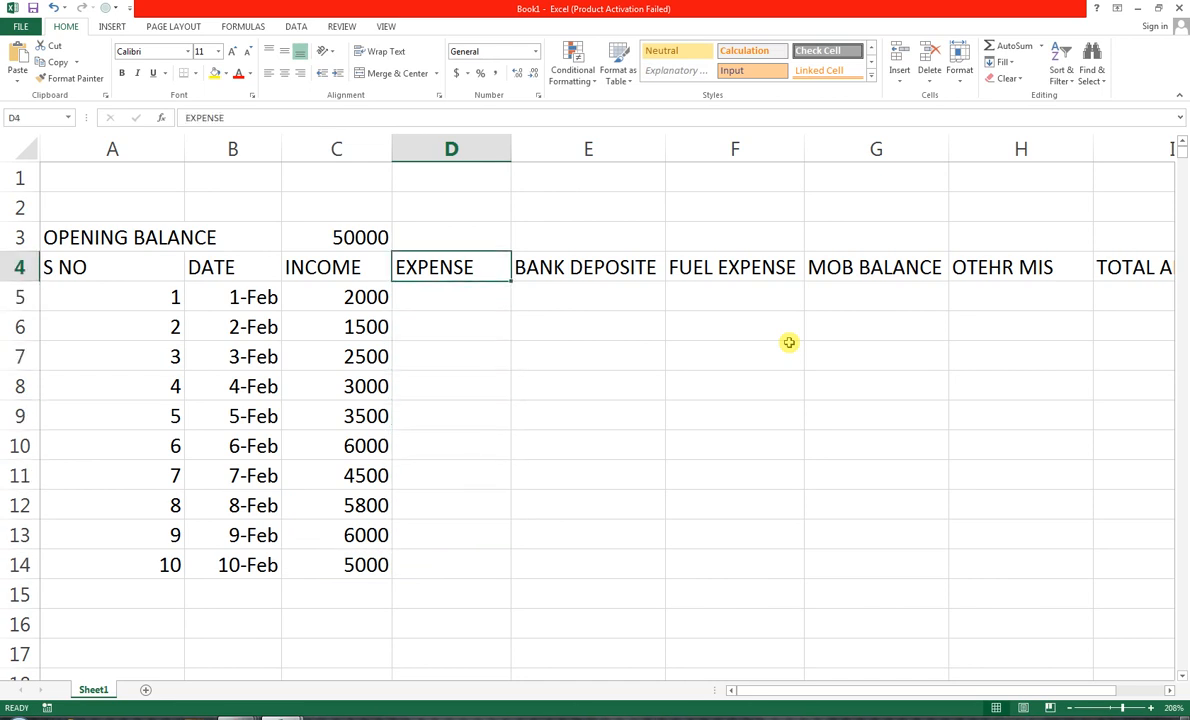
key(Down)
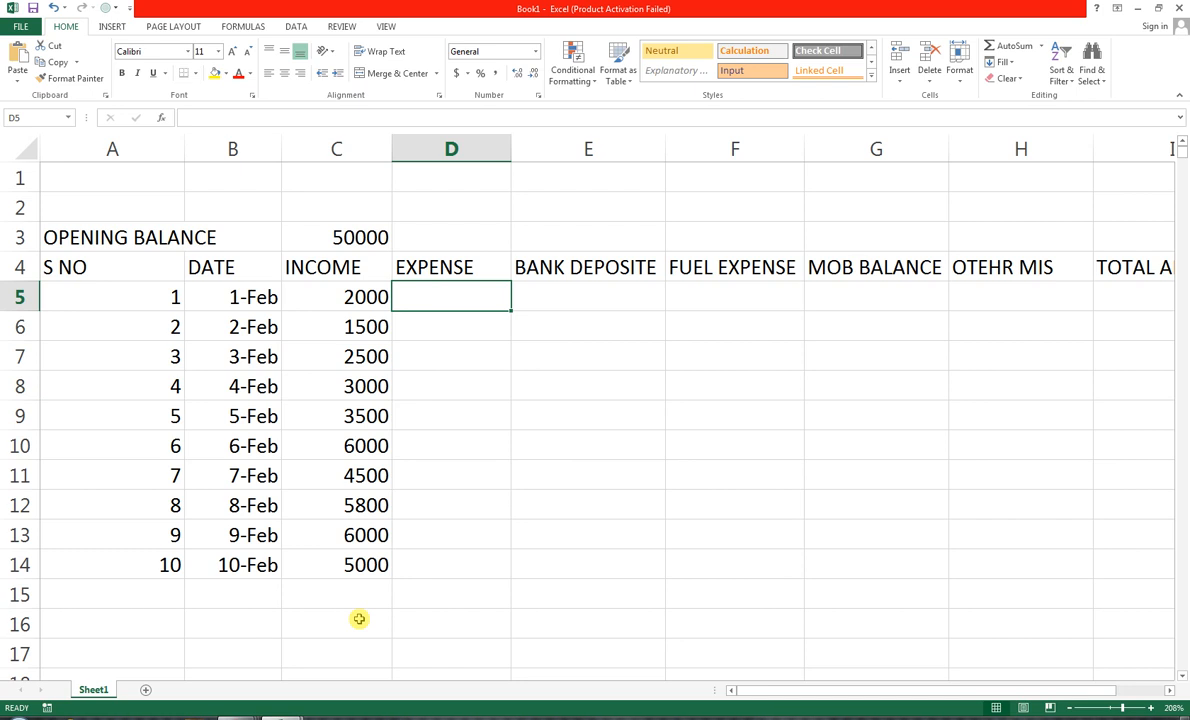
text(500)
key(Return)
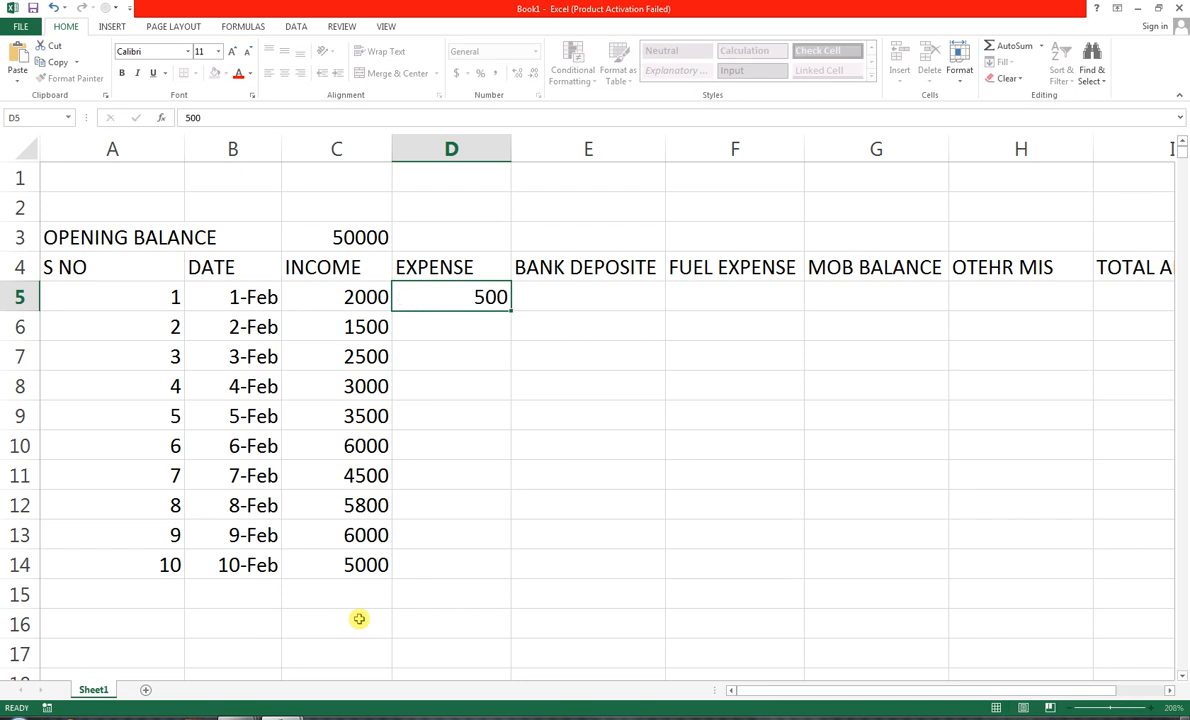
text(2500)
key(Return)
Leave cell D7 empty and enter the EXPENSE values 2300, 100 and 200 in cells D8 to D10.
key(Return)
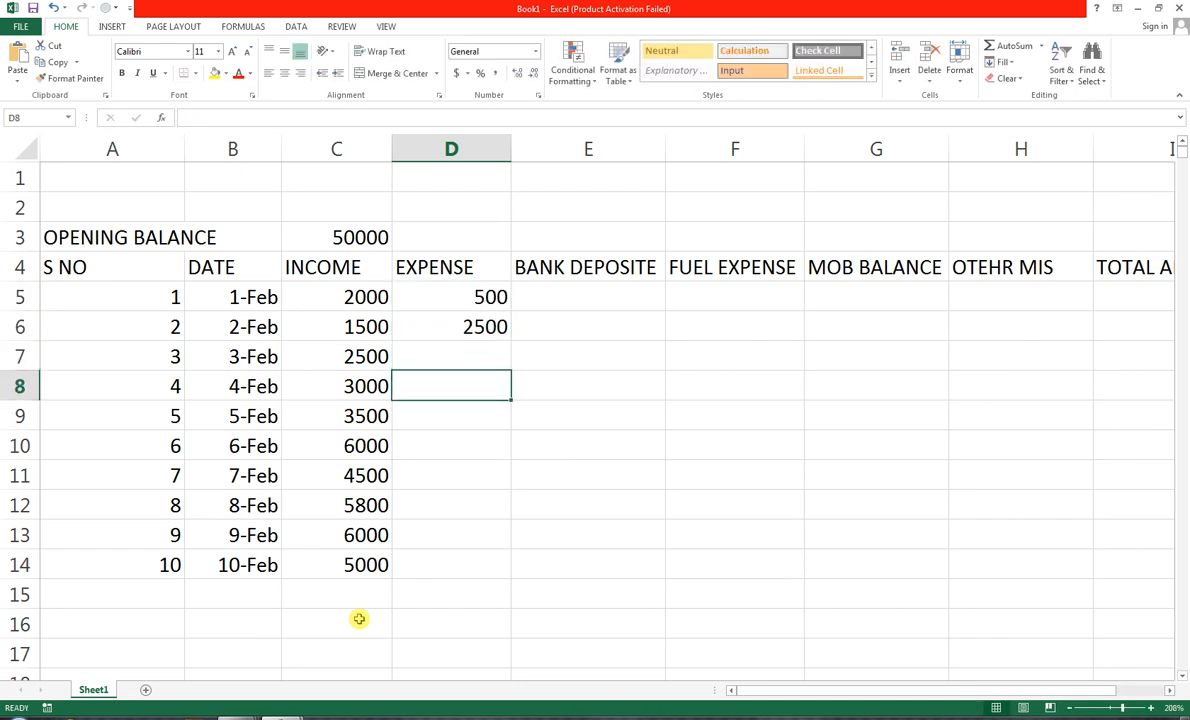
text(2300)
key(Return)
text(100)
key(Return)
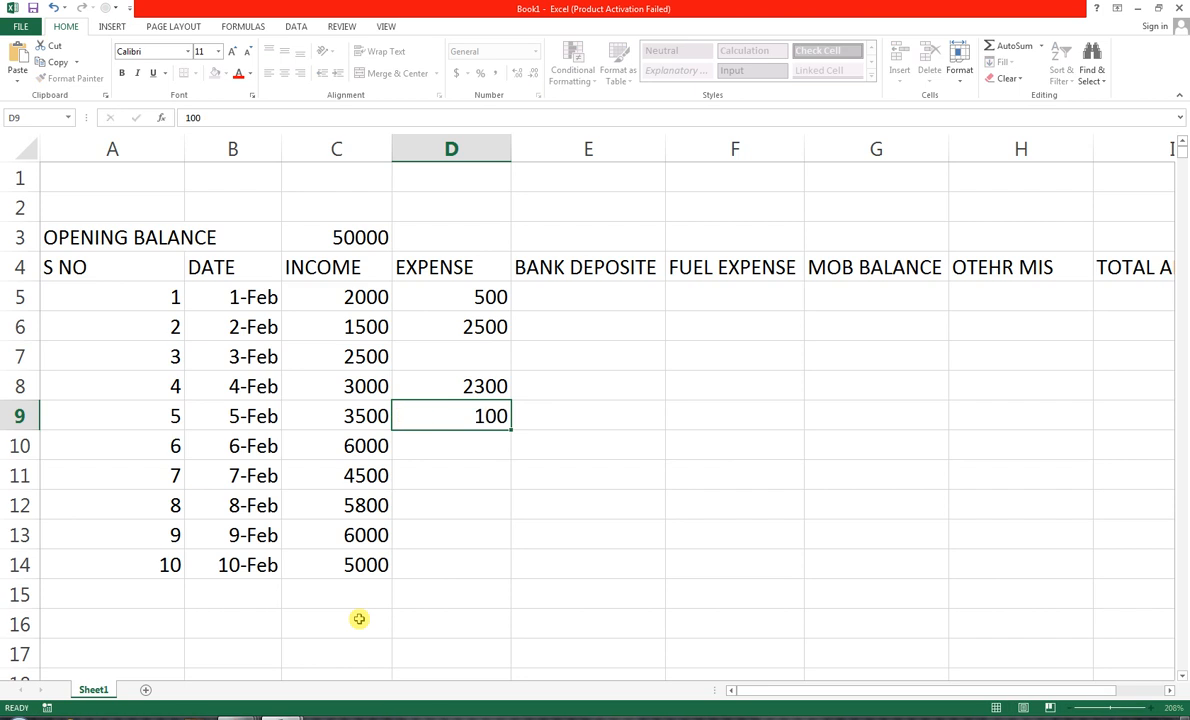
text(200)
key(Return)
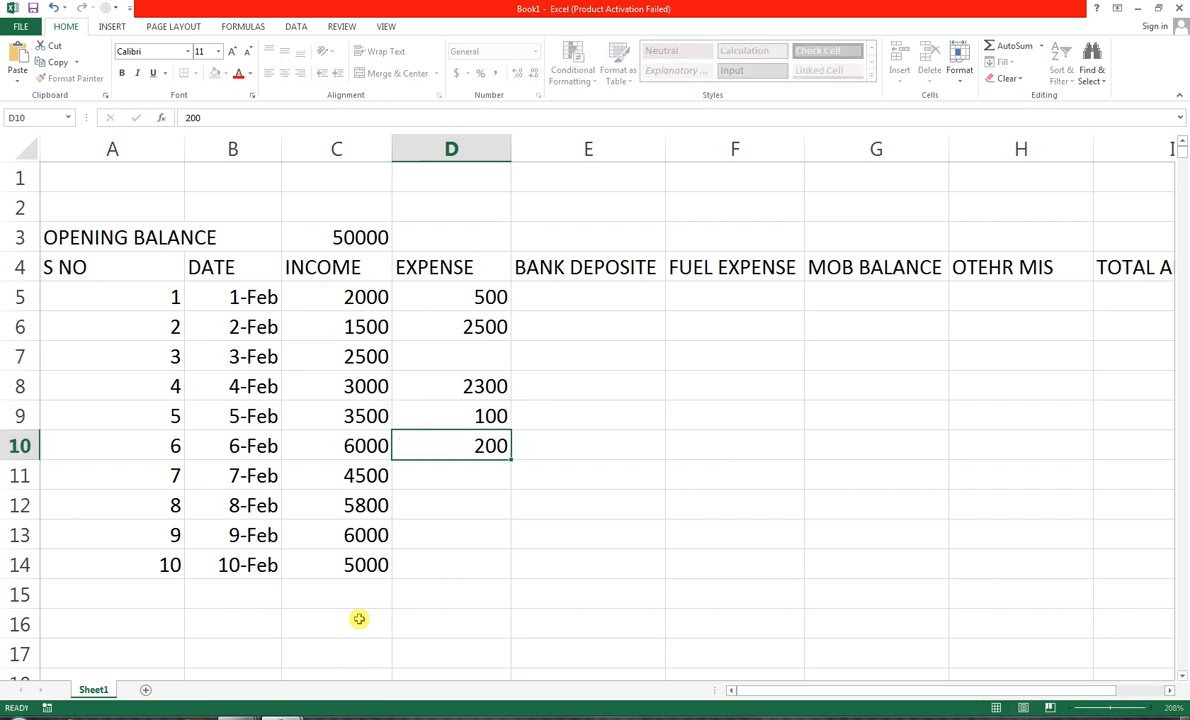
Enter the EXPENSE values 800 and 350 in cells D11 and D12, leaving cell D13 empty.
text(800)
key(Return)
text(350)
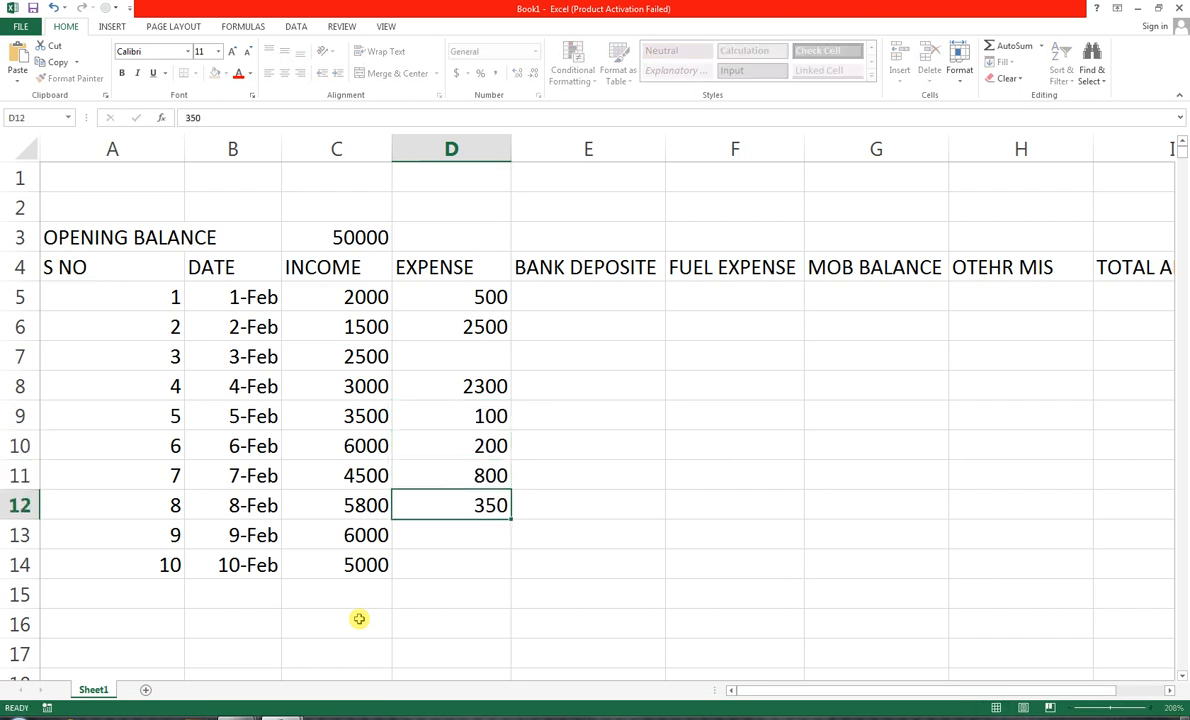
key(Return)
key(Return)
key(Return)
text(1)
key(ctrl+Return)
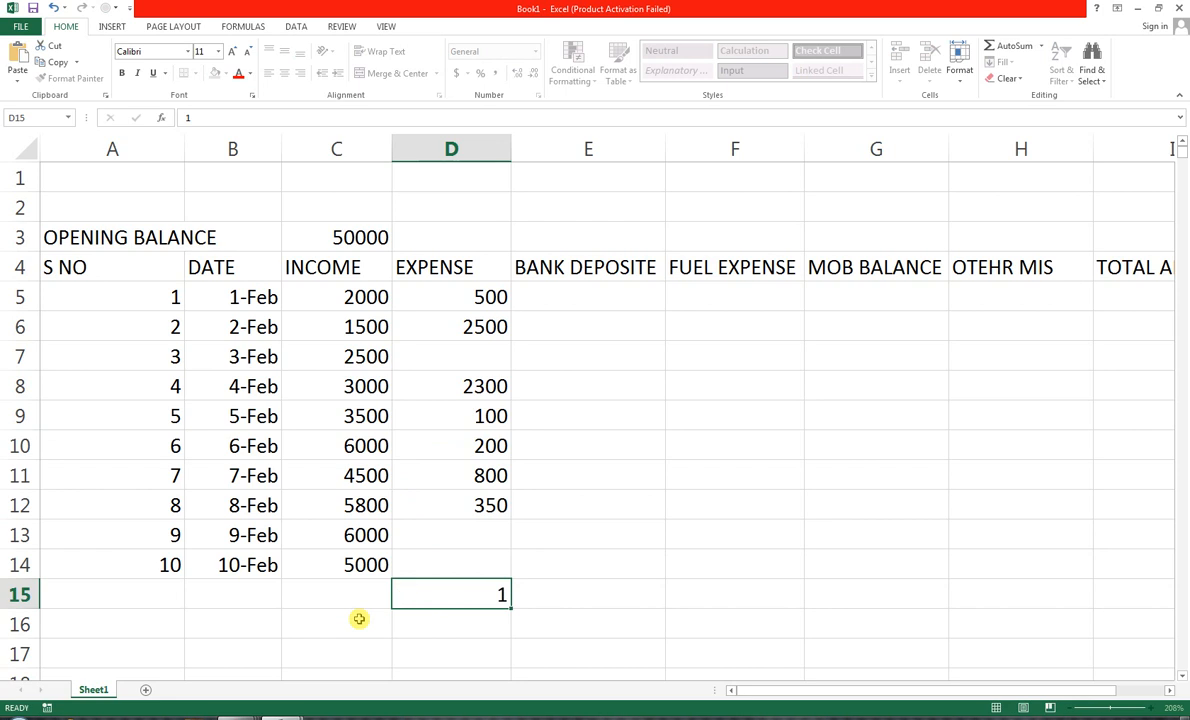
key(Delete)
key(Up)
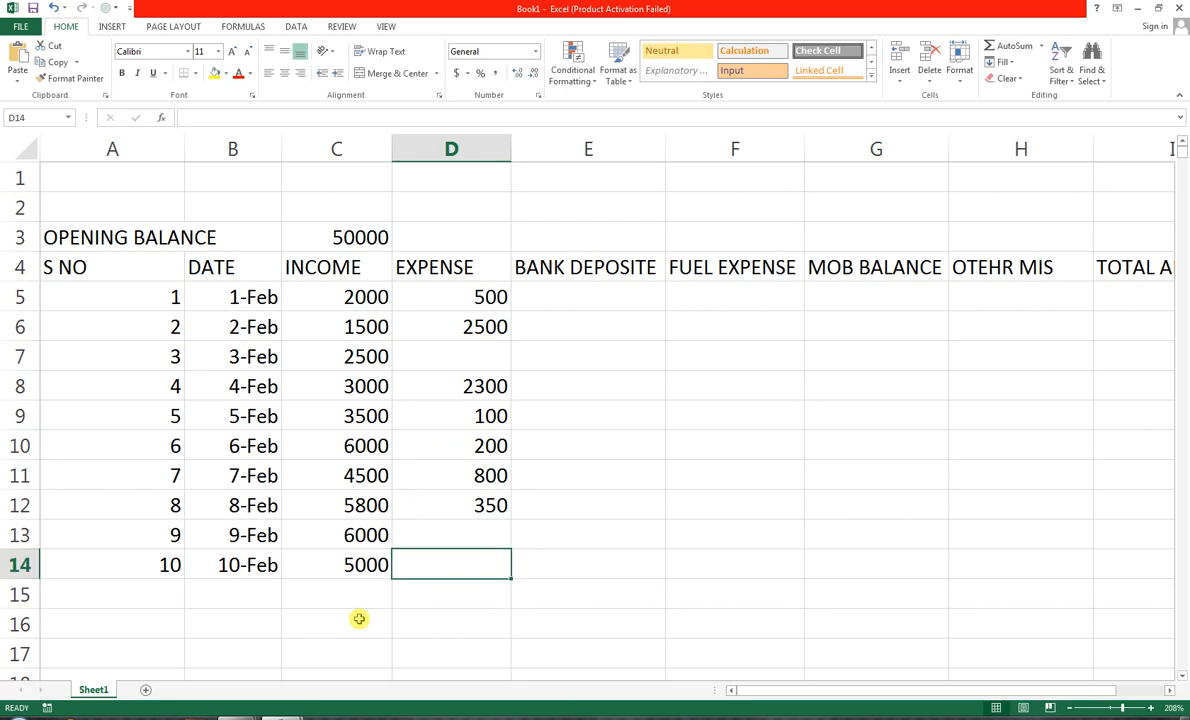
Enter 120 in cell D14 as the EXPENSE value for 10-Feb.
text(120)
key(ctrl+Return)
Enter 5000 in cell E5 as the BANK DEPOSITE value for 1-Feb.
key(Right)
key(Up)
key(Up)
key(Up)
key(Up)
key(Up)
key(Up)
key(Up)
key(Up)
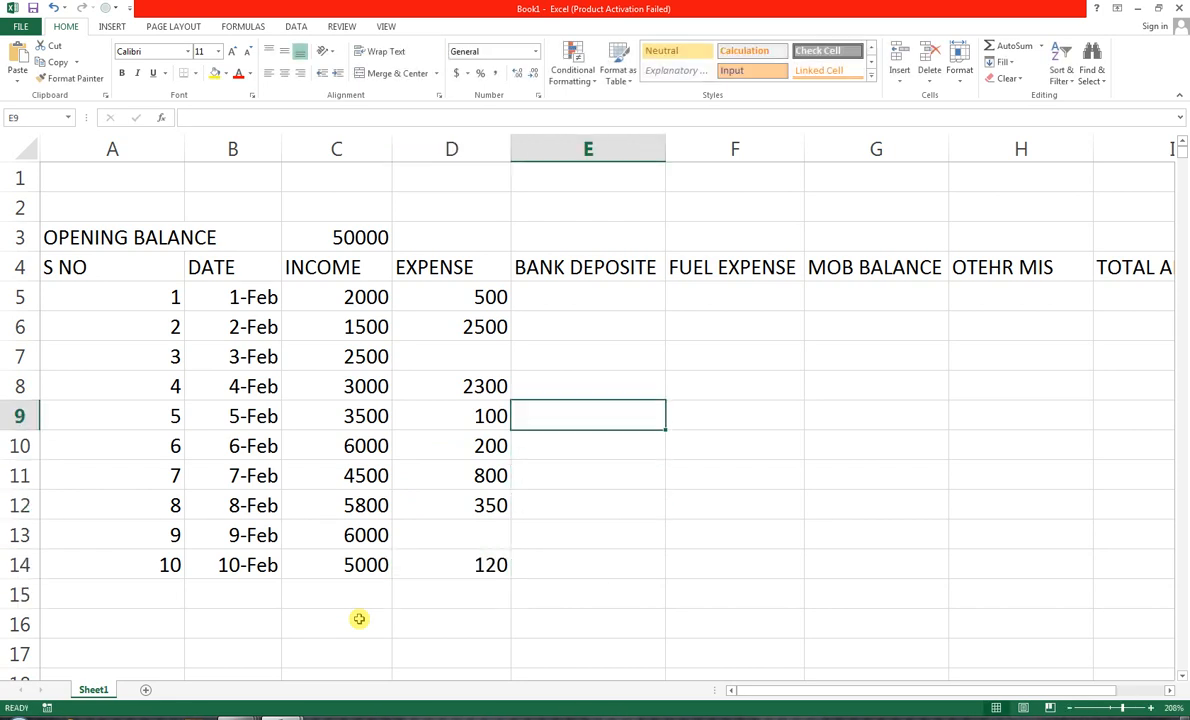
key(Up)
text(5000)
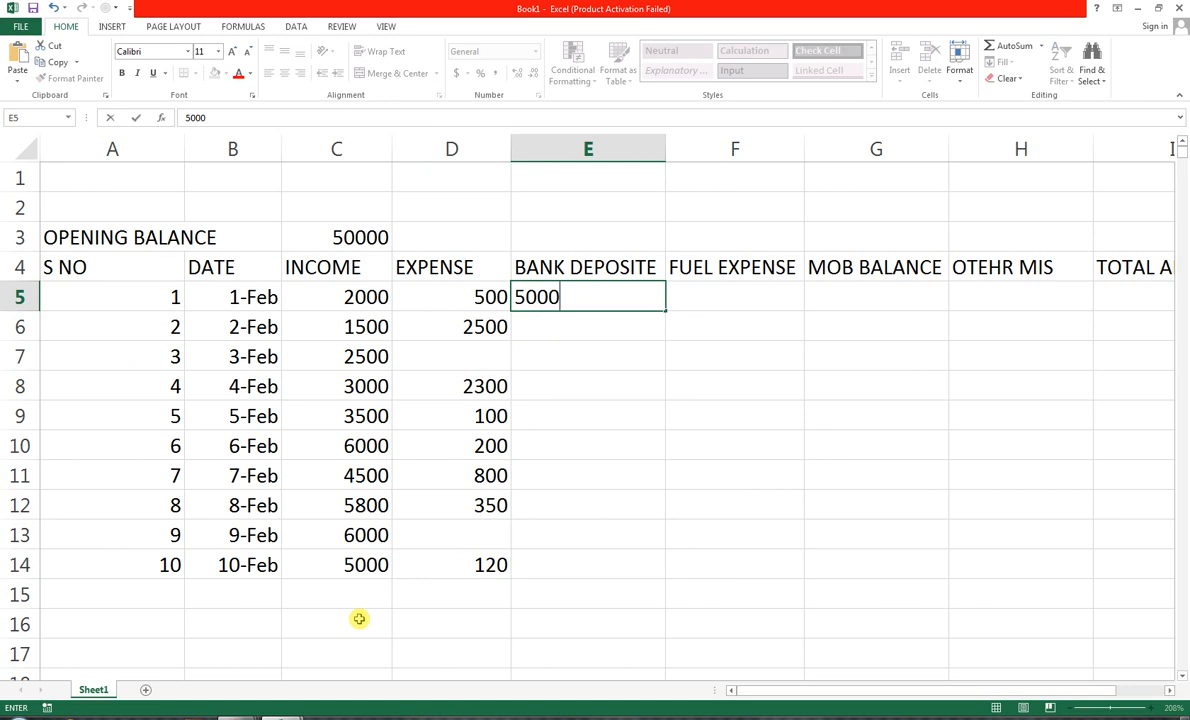
key(Return)
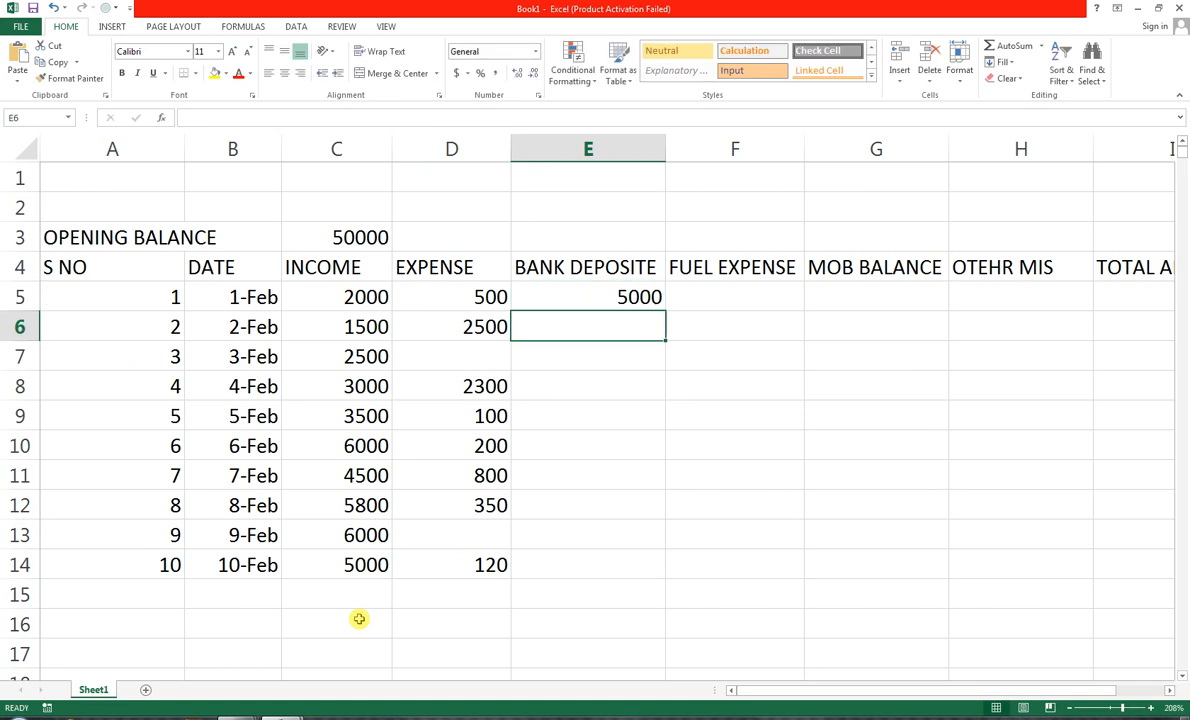
Enter 2000 as the BANK DEPOSITE value in cells E10 and E14 for 6-Feb and 10-Feb.
key(Down)
key(Down)
key(Down)
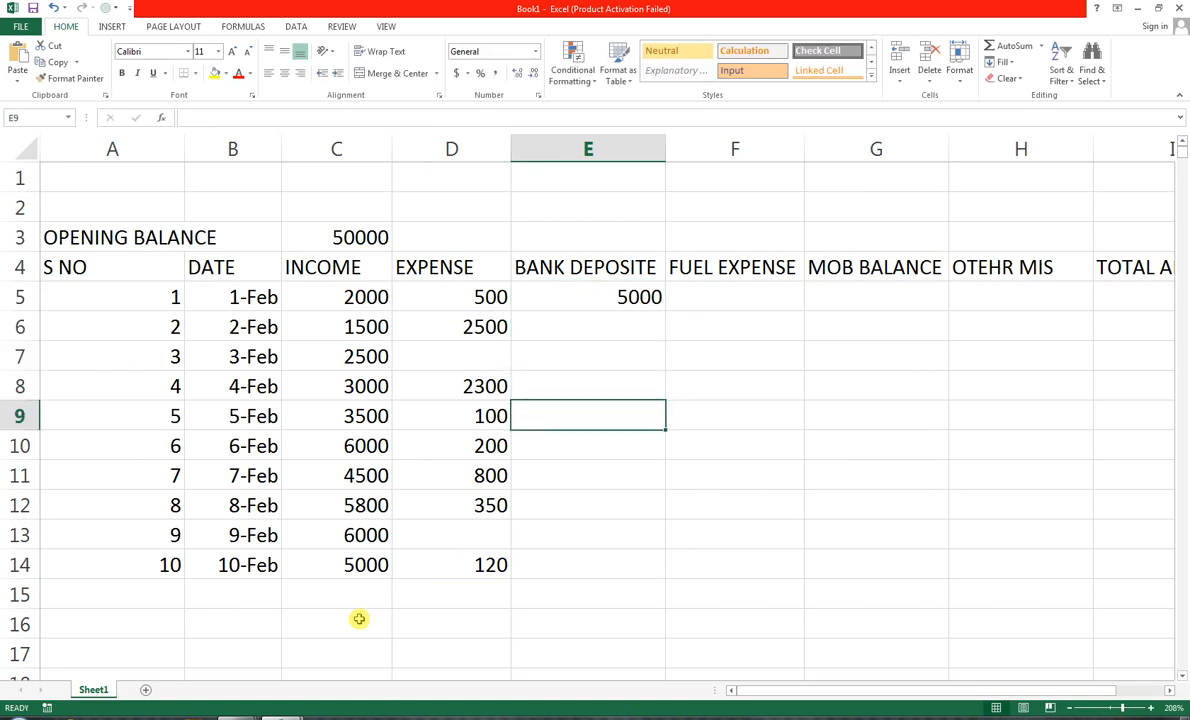
key(Down)
text(2000)
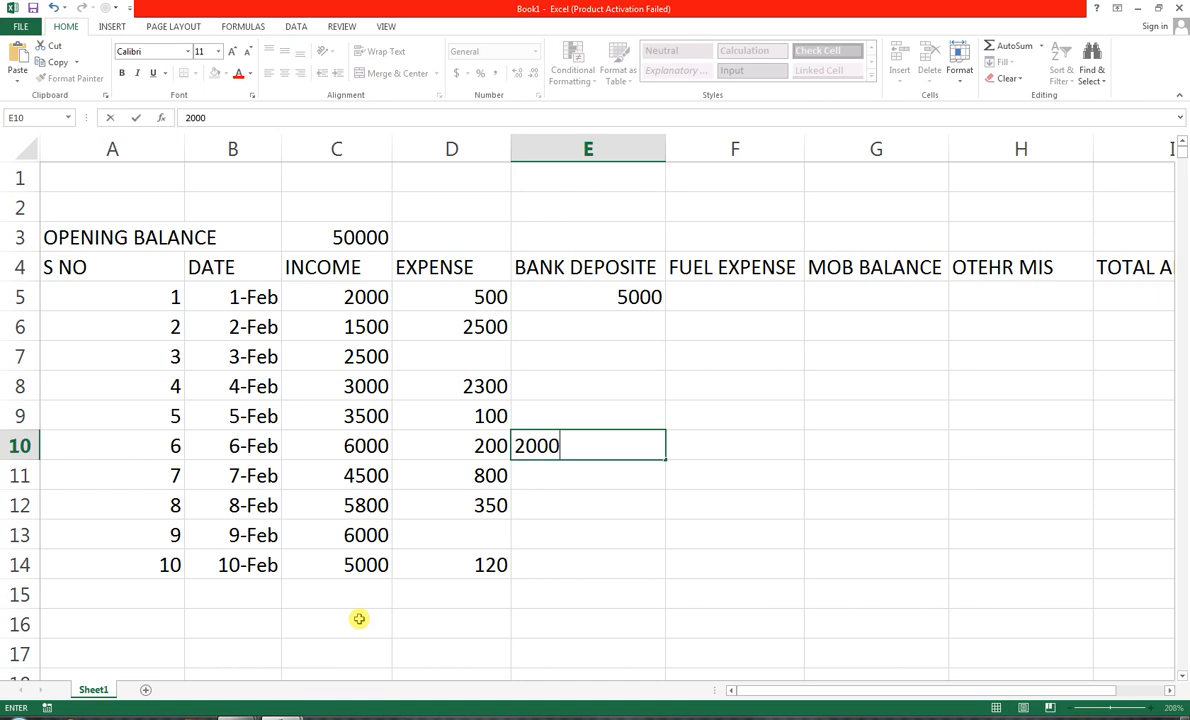
key(Return)
key(Down)
key(Down)
key(Down)
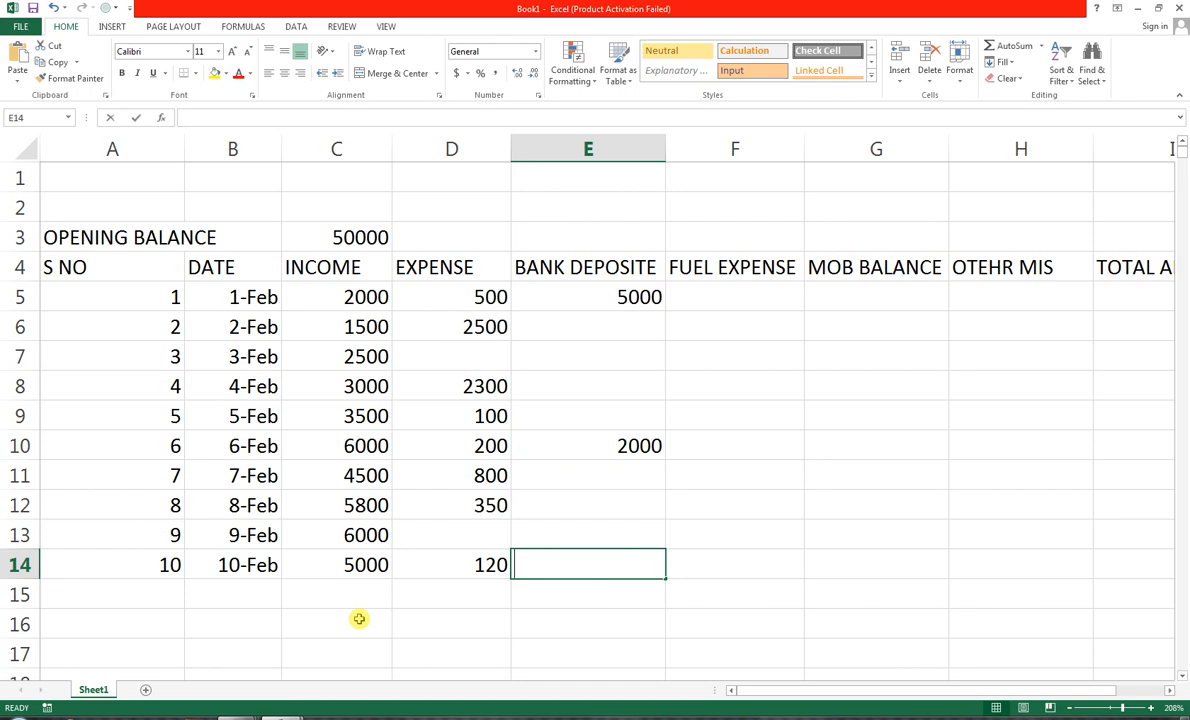
text(2000)
key(Right)
Enter 200 in cell F5 as the FUEL EXPENSE value for 1-Feb.
key(Up)
key(Up)
key(Up)
key(Up)
key(Up)
key(Up)
key(Up)
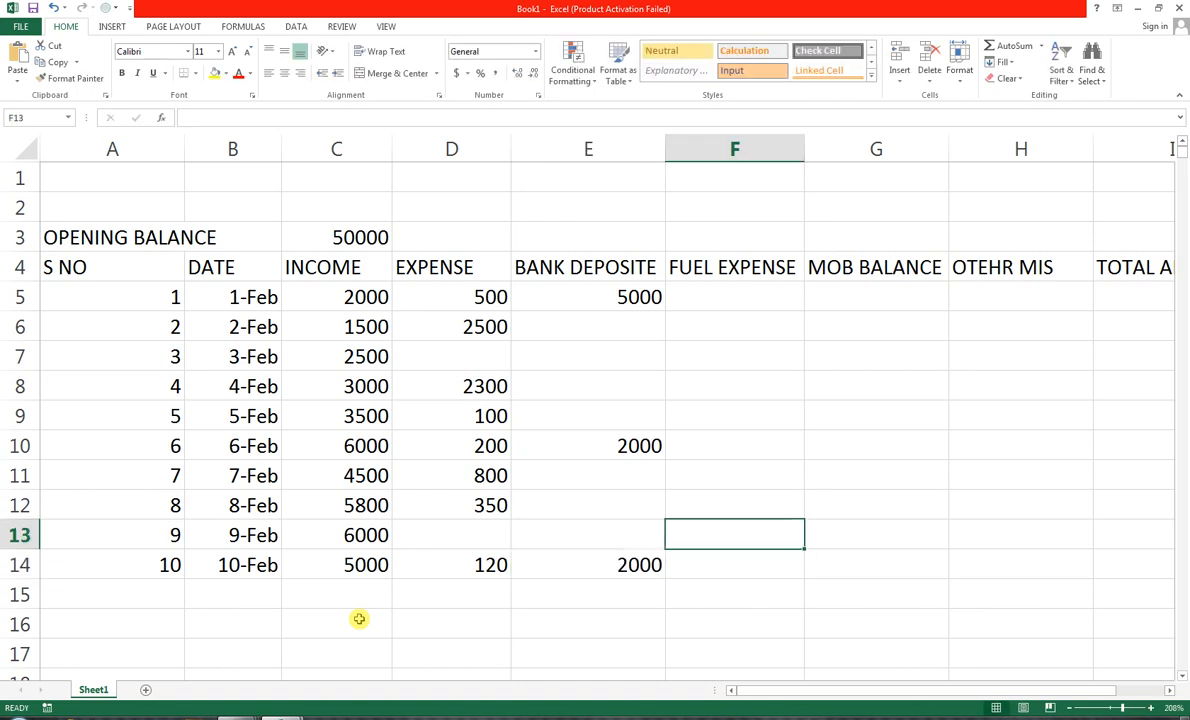
key(Up)
key(Up)
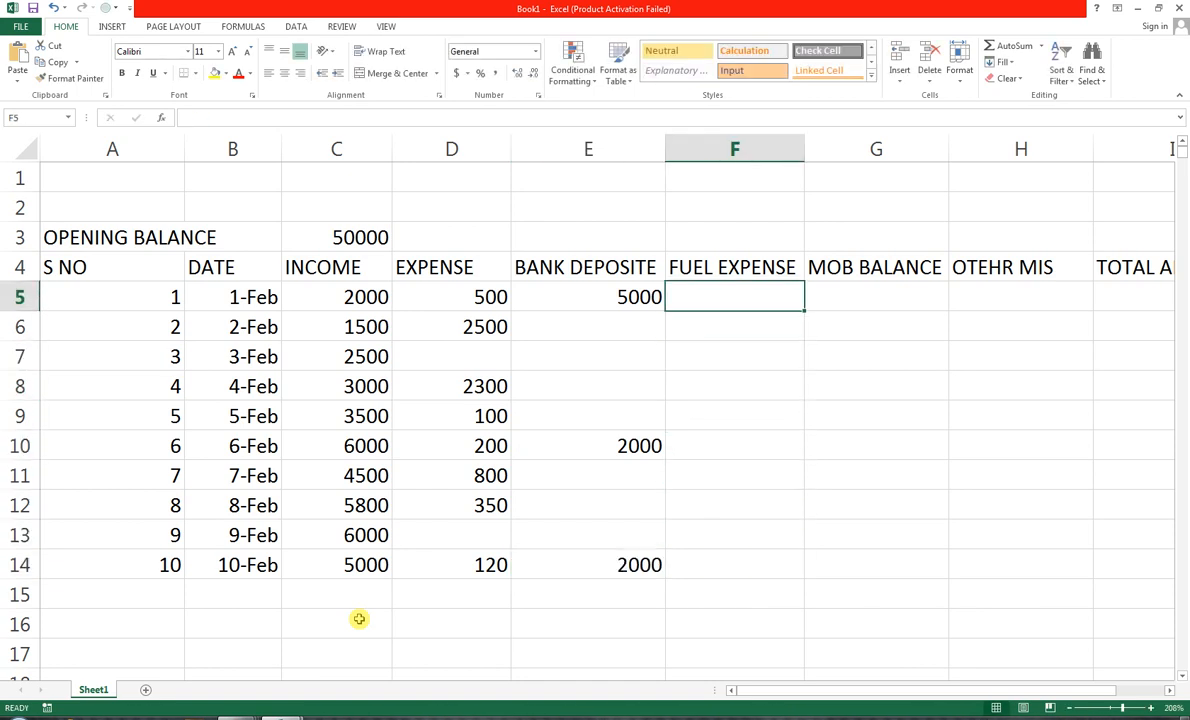
text(200)
key(Return)
Fill the FUEL EXPENSE value from cell F5 down through cell F14.
key(Up)
key(shift+Down)
key(shift+Down)
key(shift+Down)
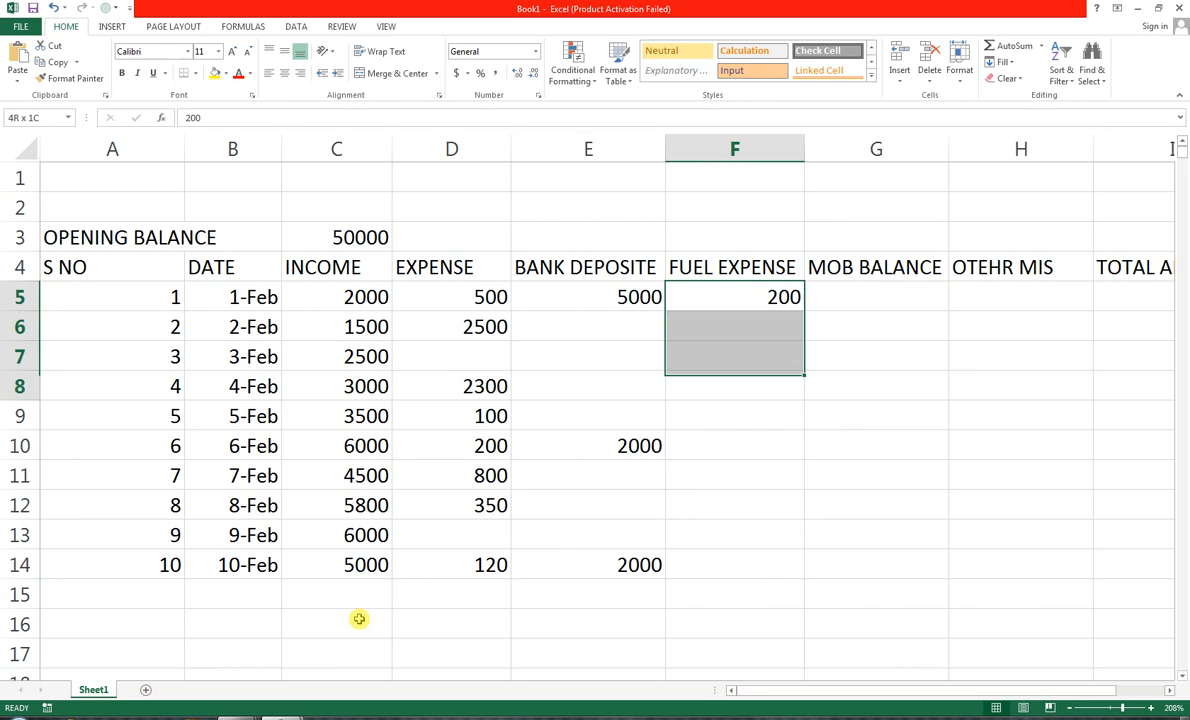
key(shift+Down)
key(shift+Down)
key(shift+Down)
key(shift+Down)
key(shift+Down)
key(shift+Down)
key(shift+Down)
key(ctrl+d)
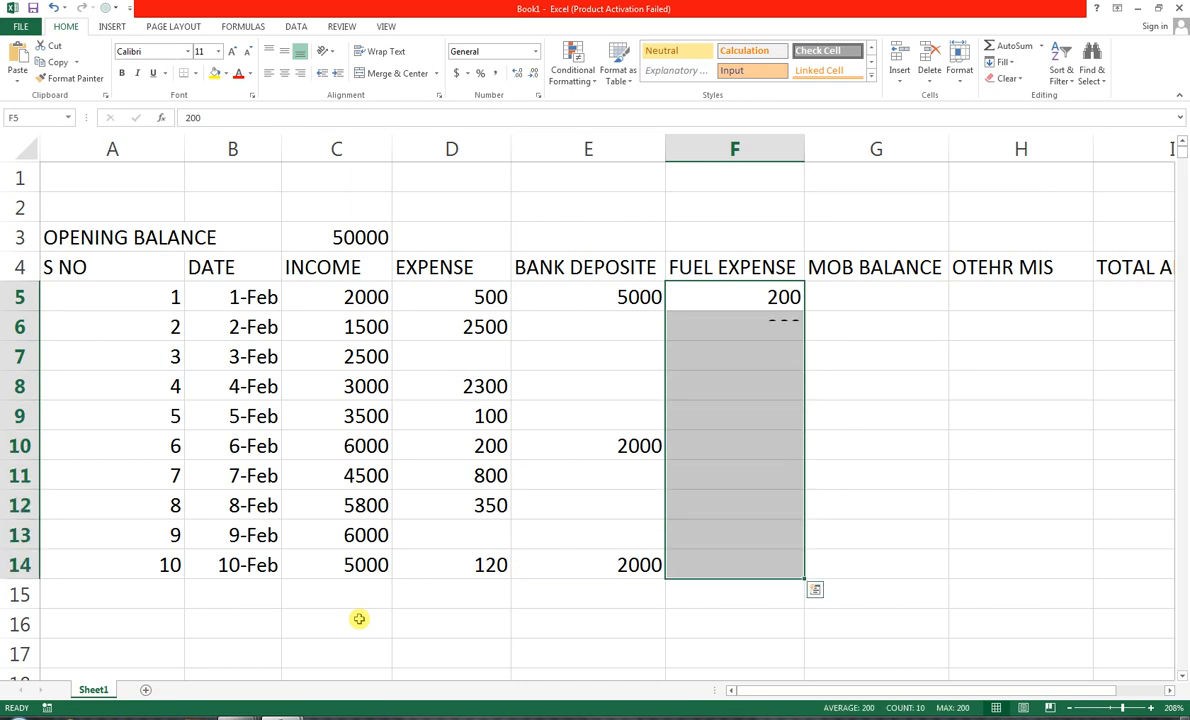
Enter the MOB BALANCE values 200 in cell G5 and 150 in cell G9.
key(Right)
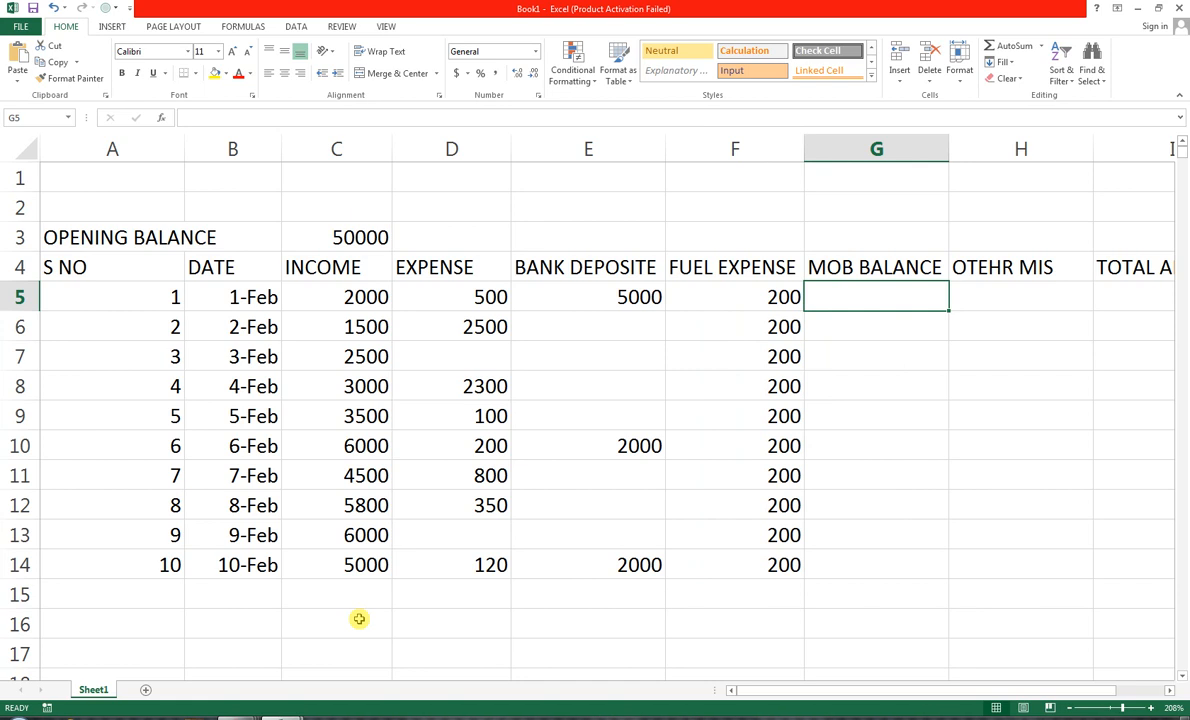
text(200)
key(ctrl+Return)
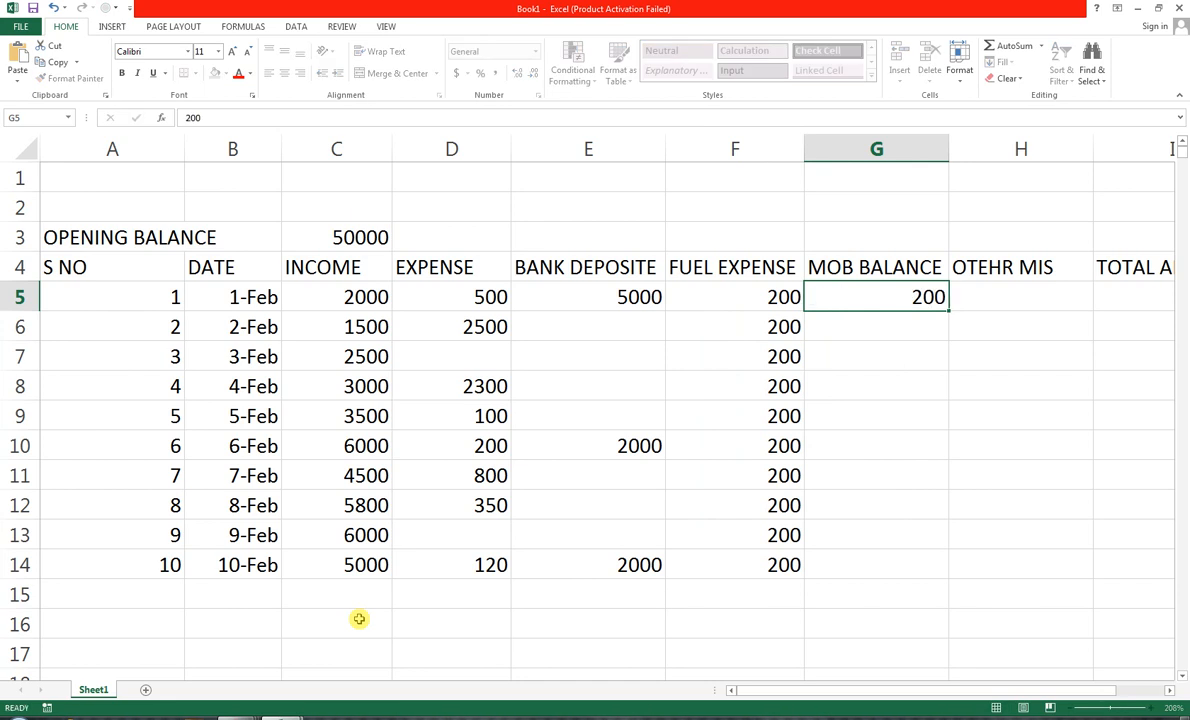
key(Down)
key(Down)
key(Down)
key(Down)
text(150)
key(ctrl+Return)
Enter the MOB BALANCE values 300, 120 and 500 in cells G12 to G14.
key(Down)
key(Down)
key(Down)
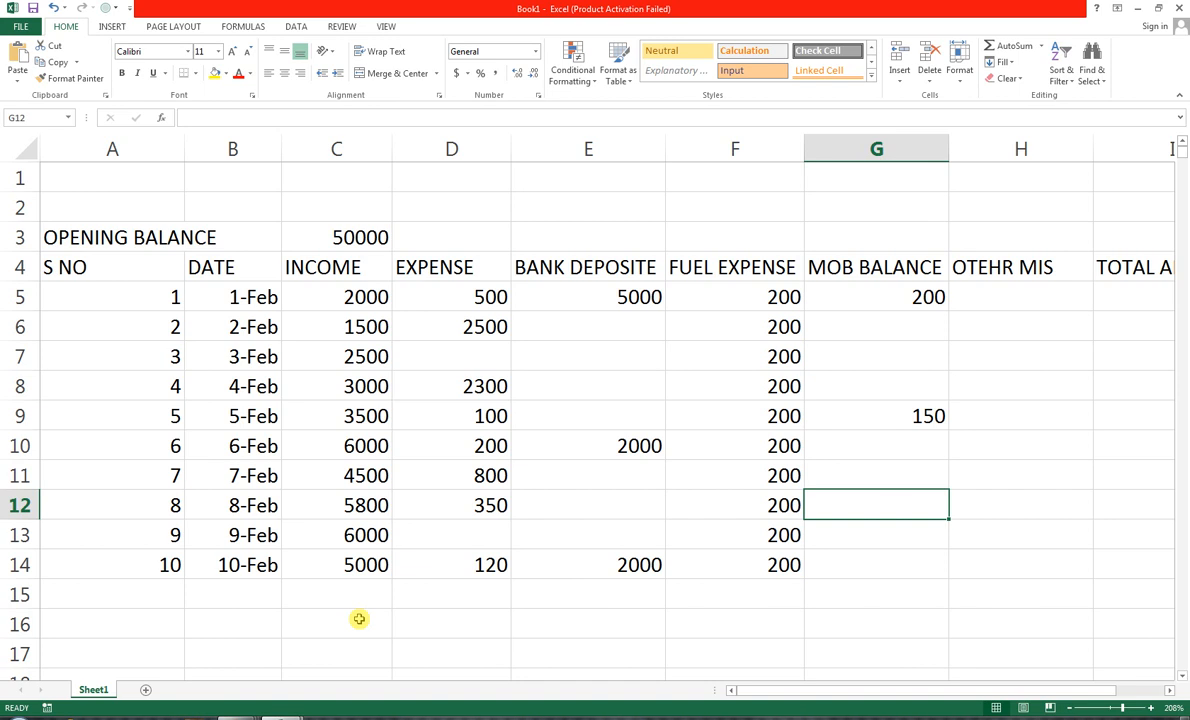
text(300)
key(Return)
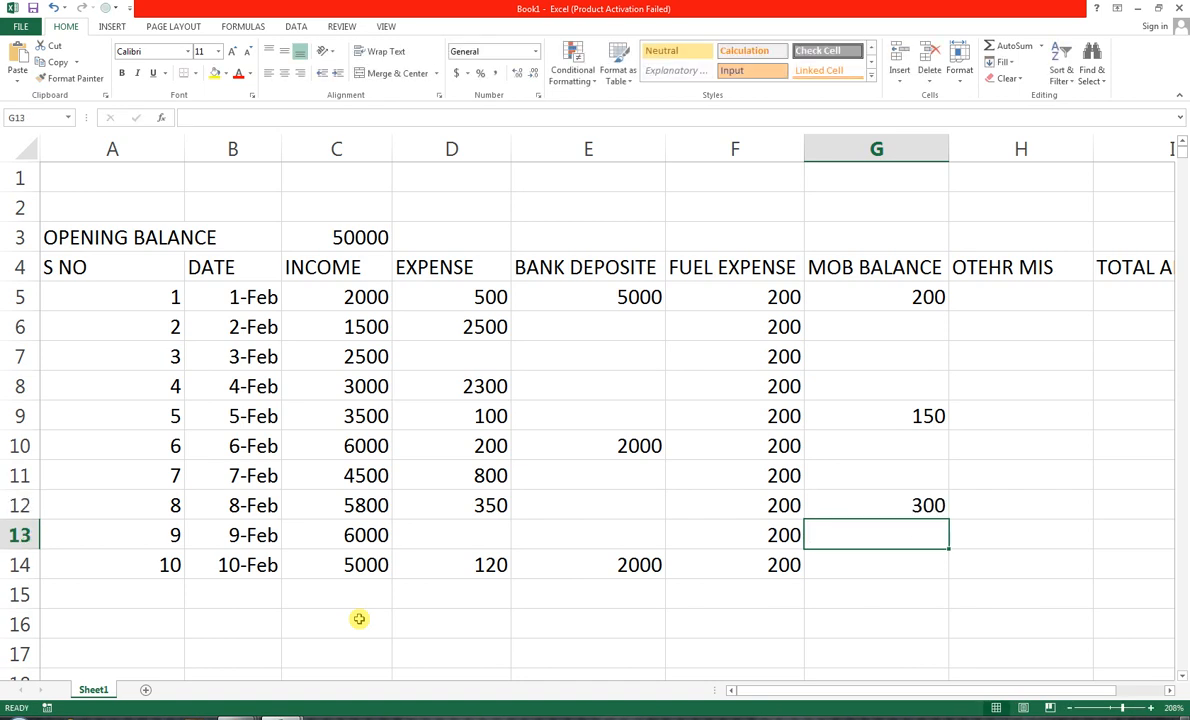
text(120)
key(Return)
text(500)
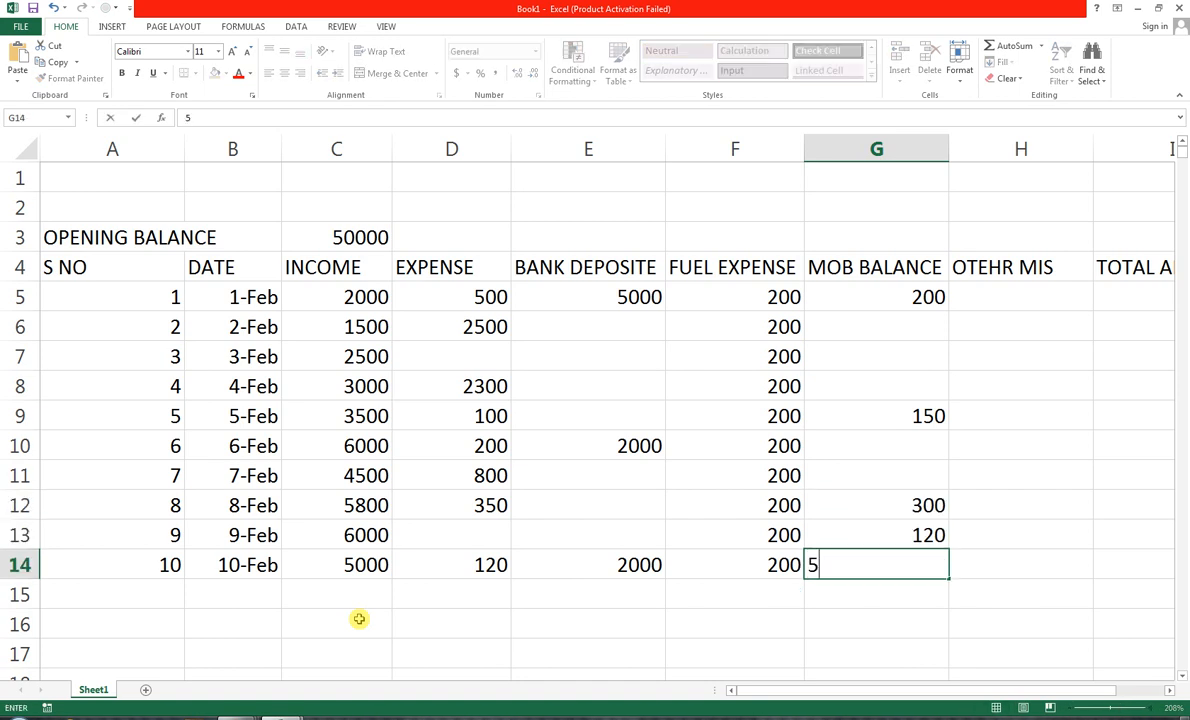
key(Tab)
Enter 200 in cell H7 as the OTEHR MIS value for 3-Feb.
key(Up)
key(Up)
key(Up)
key(Up)
key(Up)
key(Up)
key(Up)
key(Up)
key(Up)
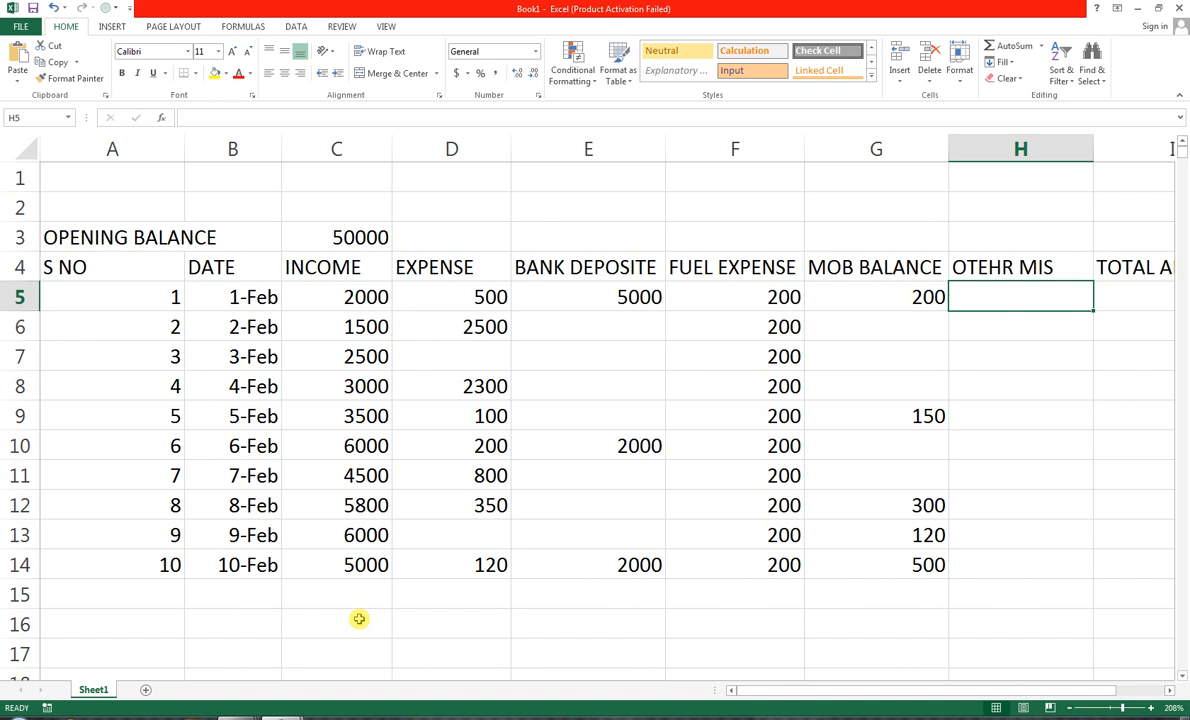
key(Down)
key(Down)
text(200)
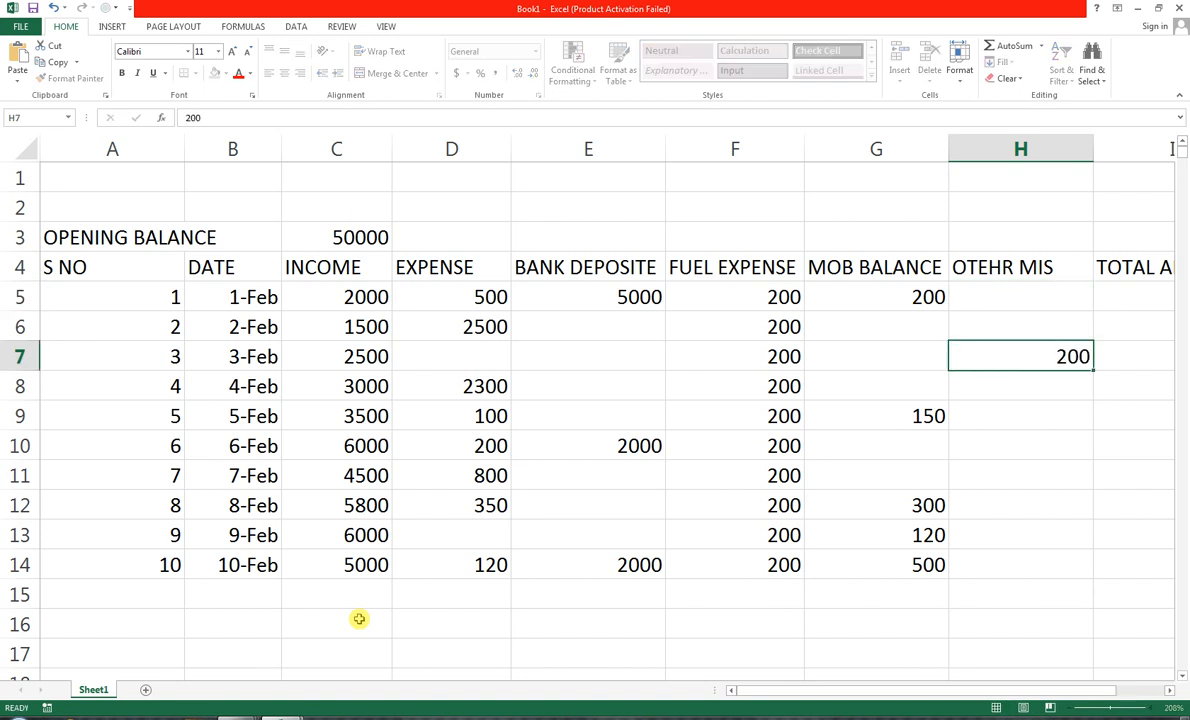
key(Return)
Enter the OTEHR MIS values 140 in cell H10 and 160 in cell H13.
key(Down)
key(Down)
text(140)
key(Return)
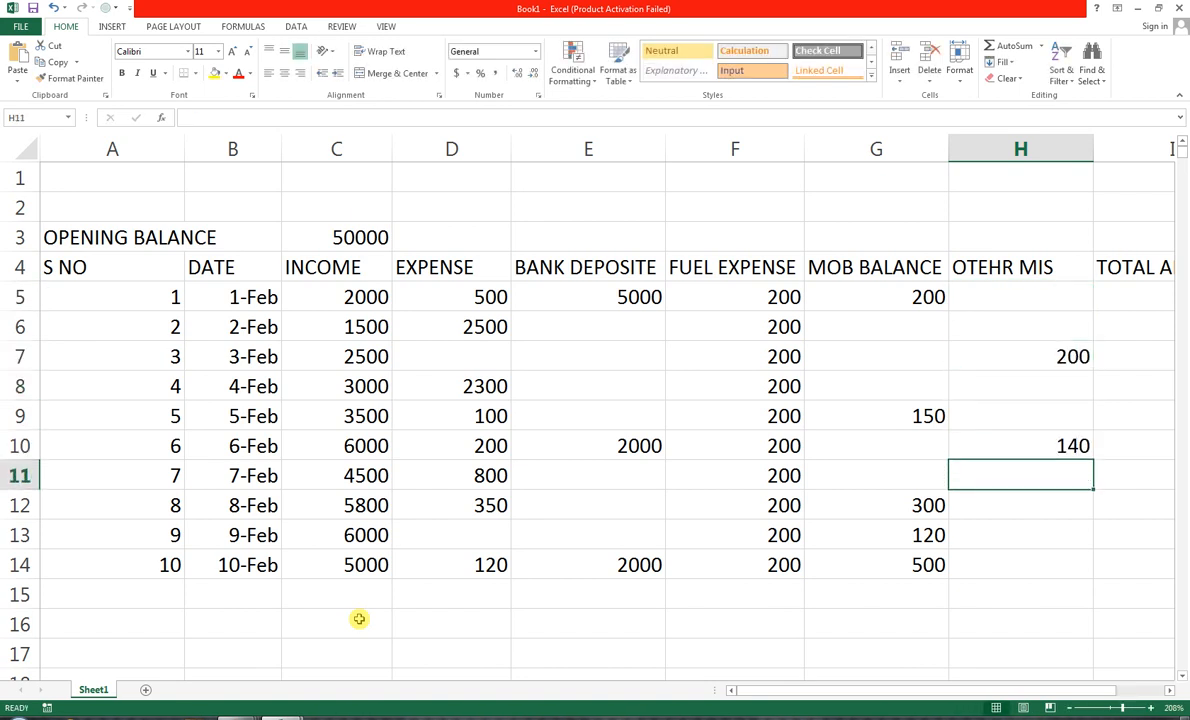
key(Down)
key(Down)
text(160)
key(Return)
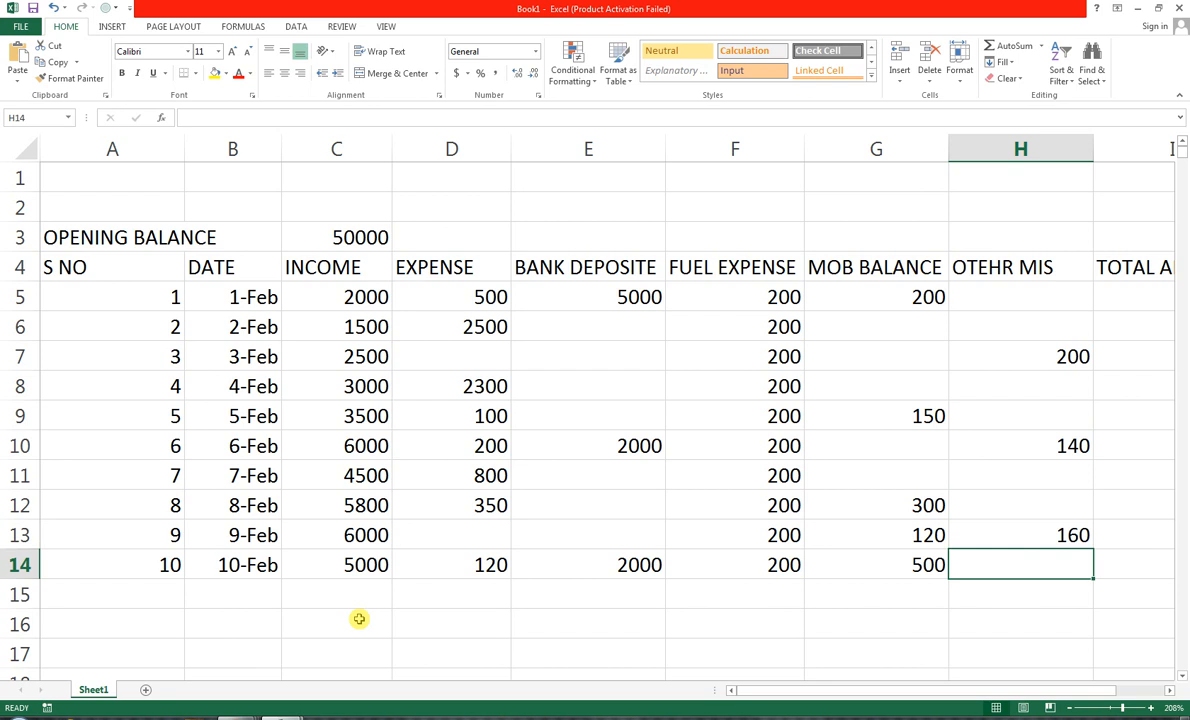
Total the INCOME column in cell C16 with the formula =SUM(C5:C15), keeping that cell selected.
key(Right)
key(Left)
key(Left)
key(Left)
key(Left)
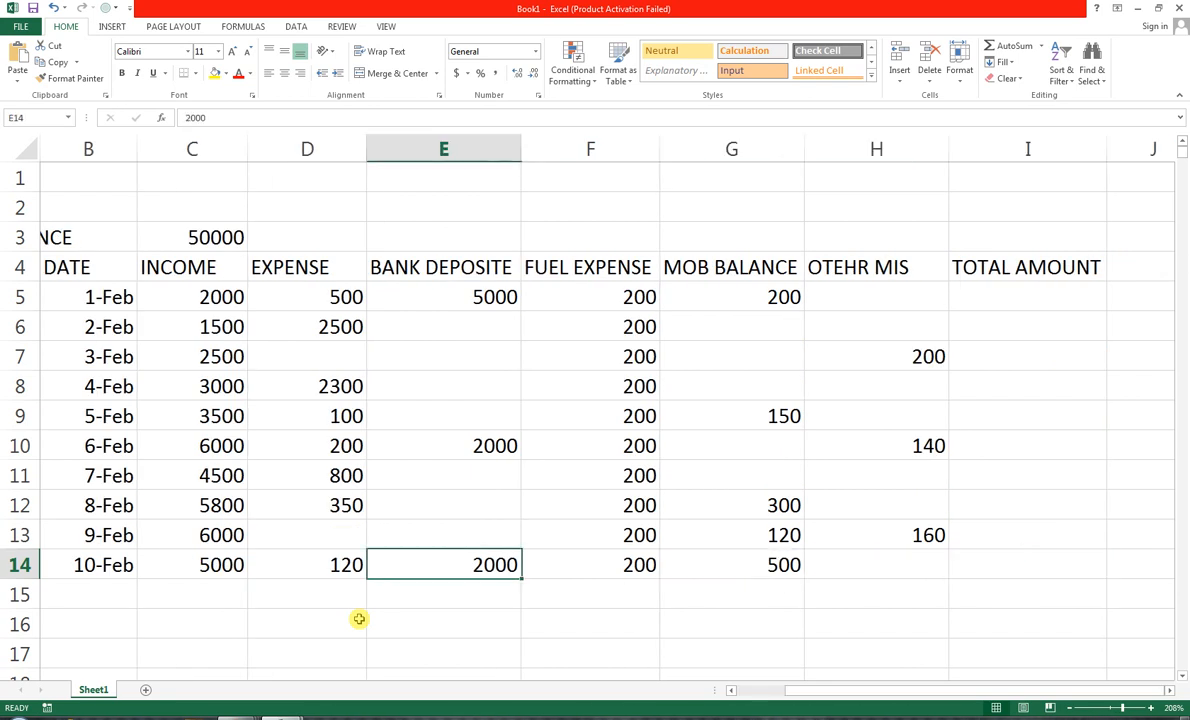
key(Left)
key(Left)
key(Left)
key(Left)
key(Down)
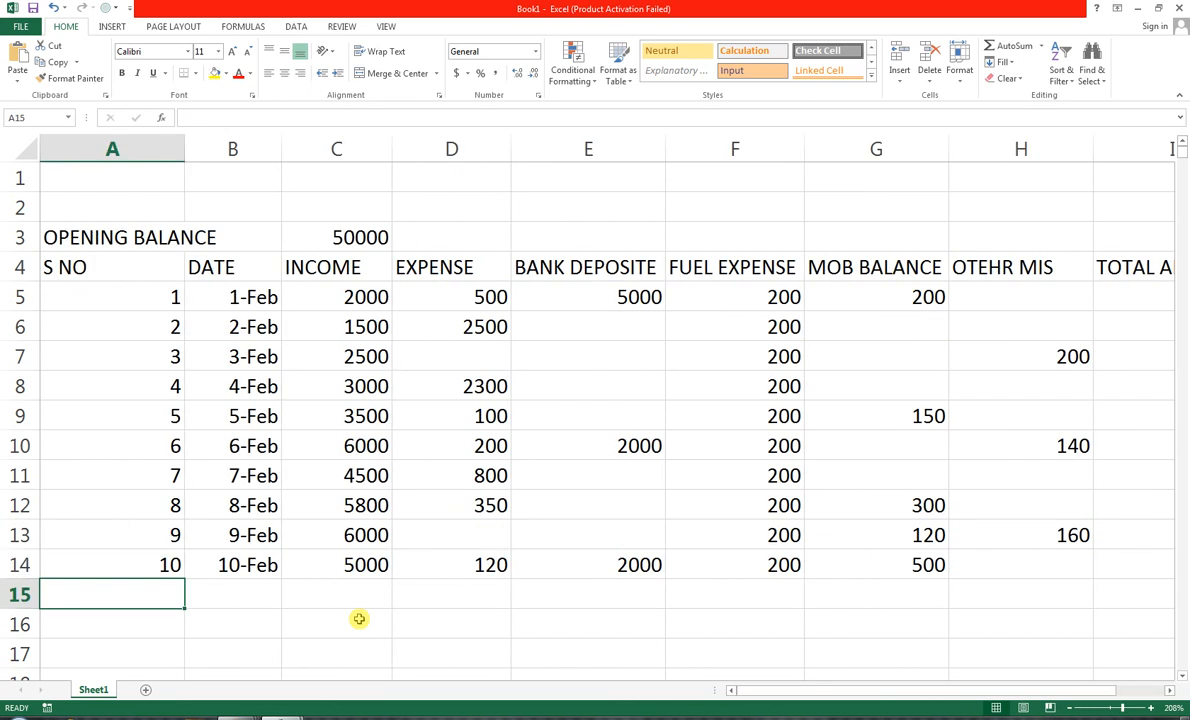
key(Down)
key(Right)
key(Right)
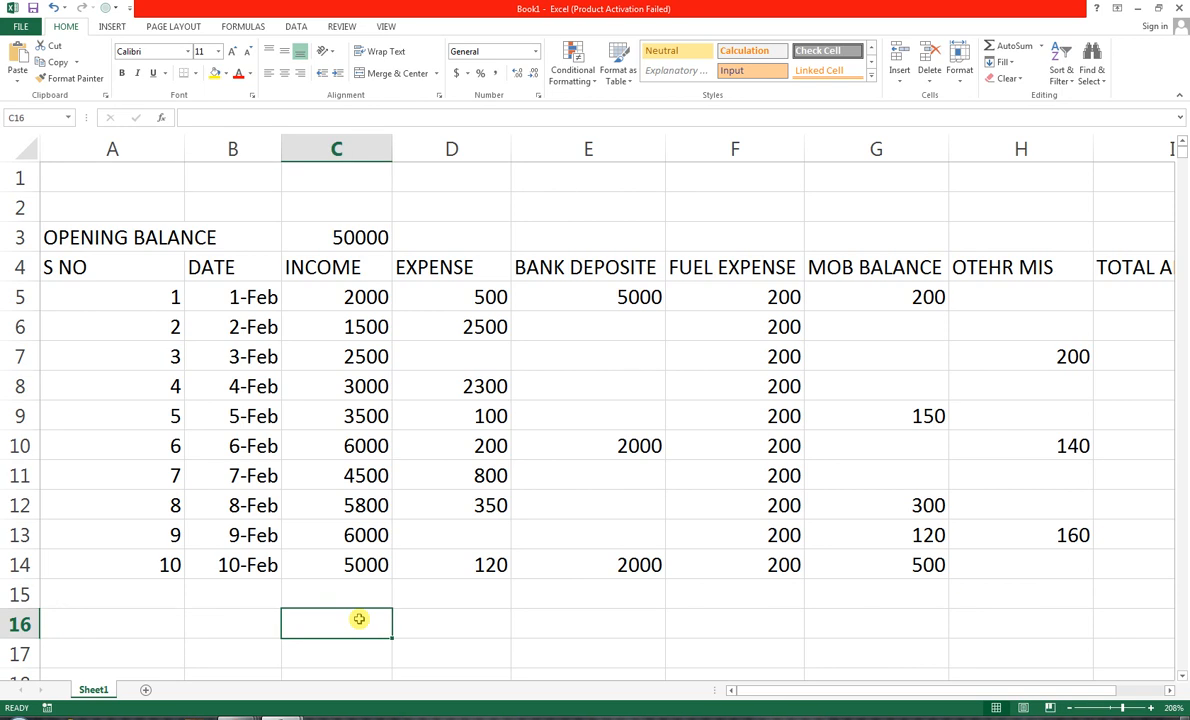
key(Up)
key(Down)
key(alt+equal)
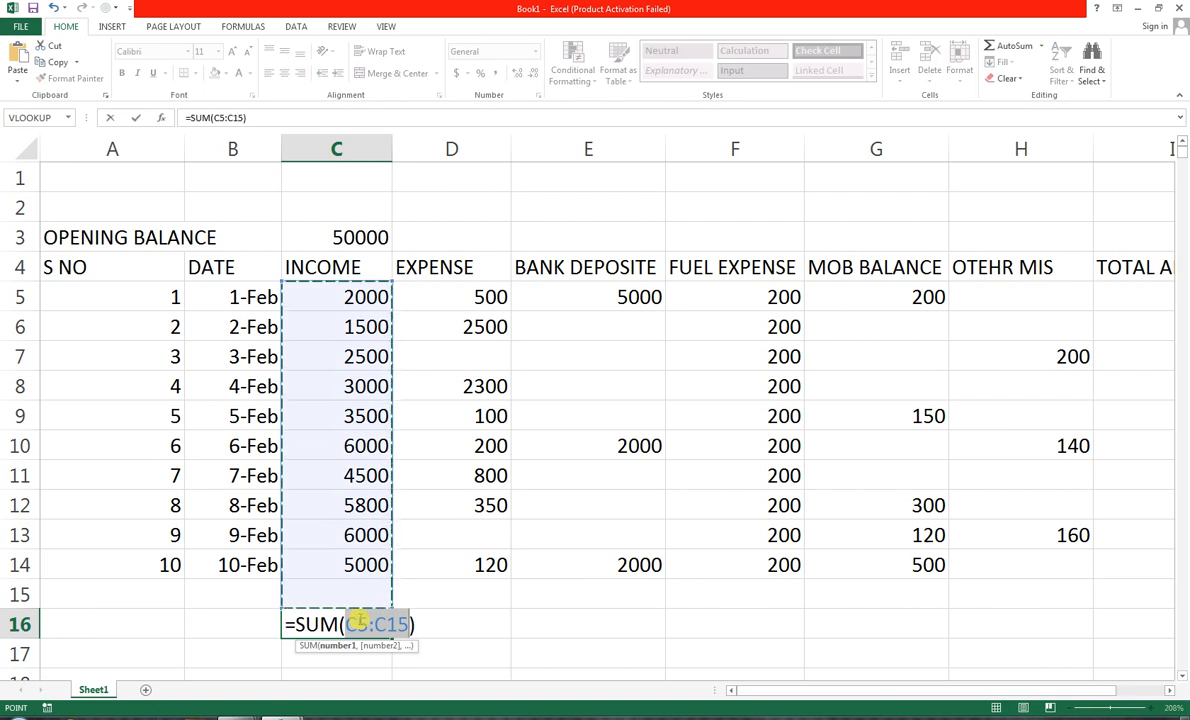
key(Return)
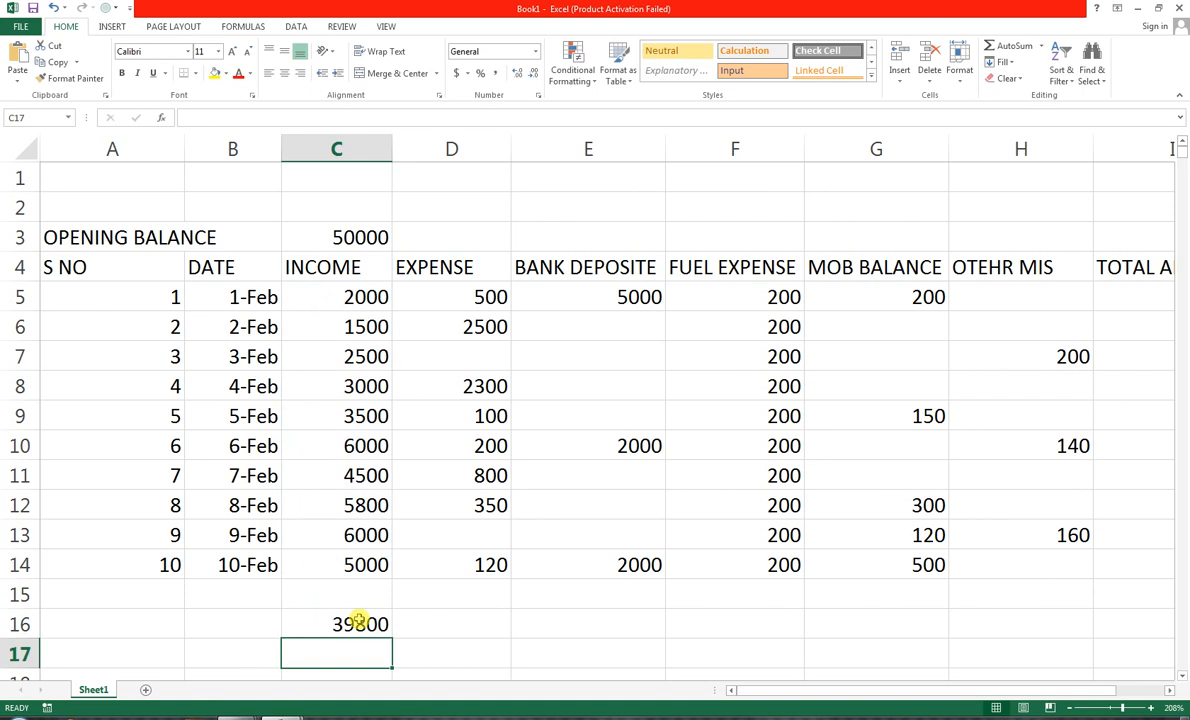
click(358, 621)
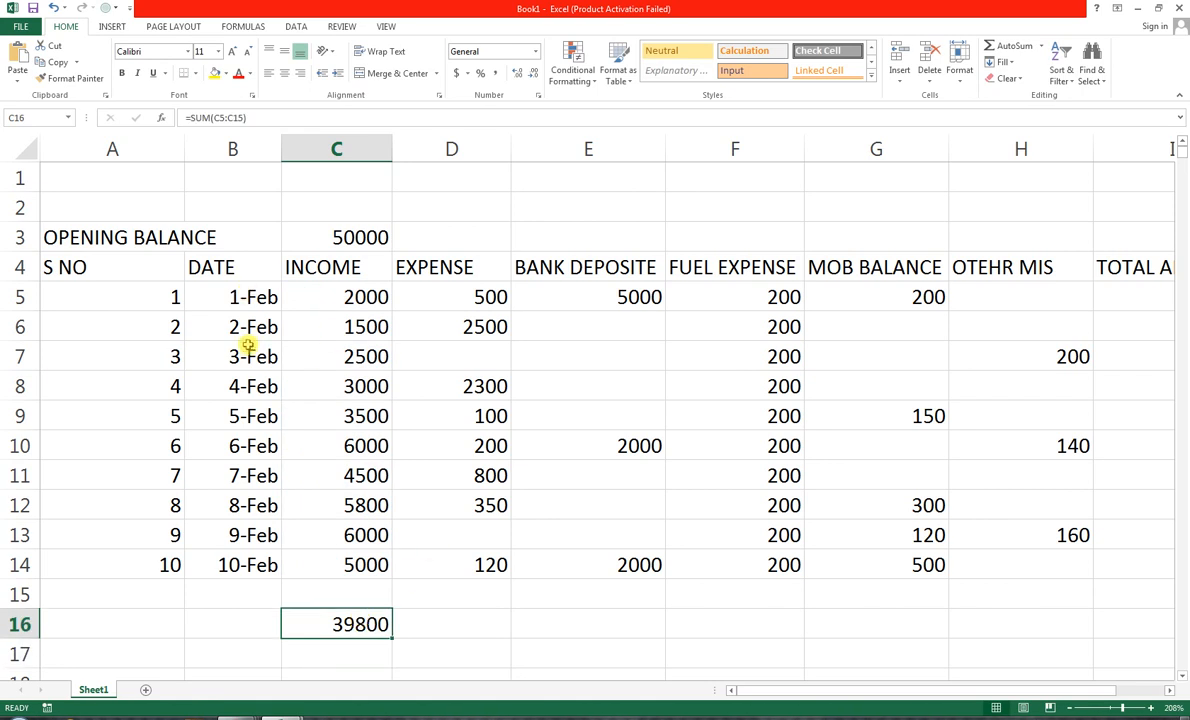
Add the opening balance in C3 to the income total in C16, making the formula =SUM(C5:C15)+C3.
key(F2)
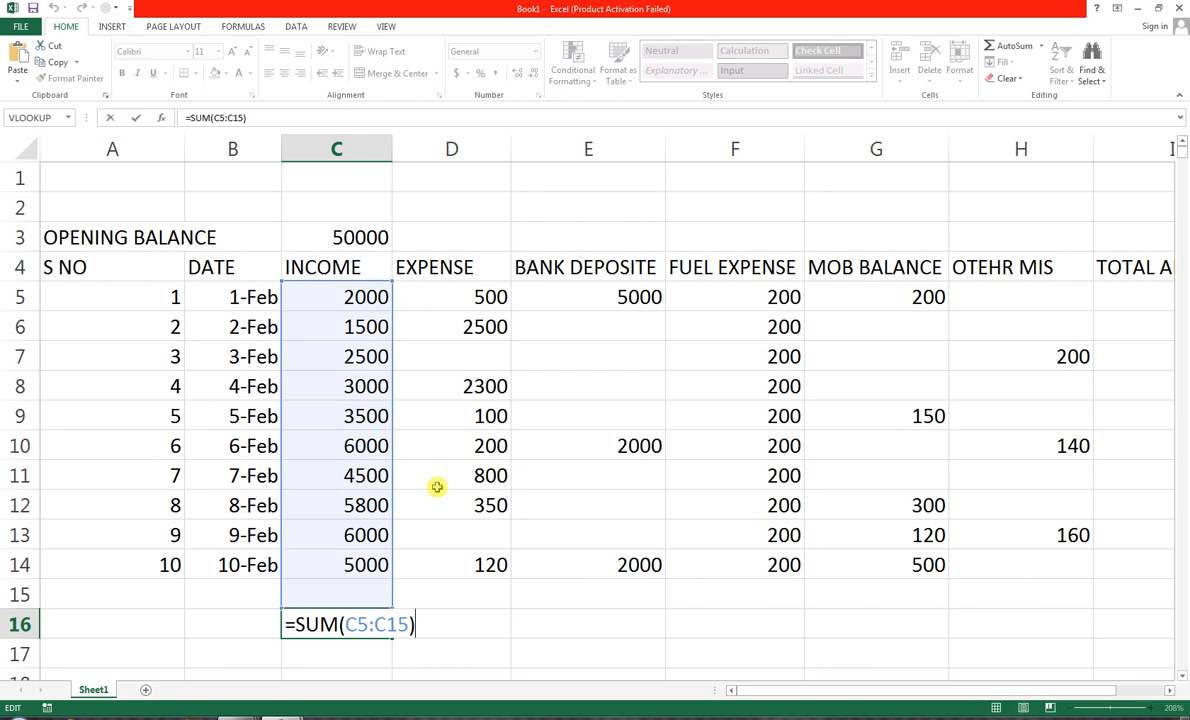
text(+)
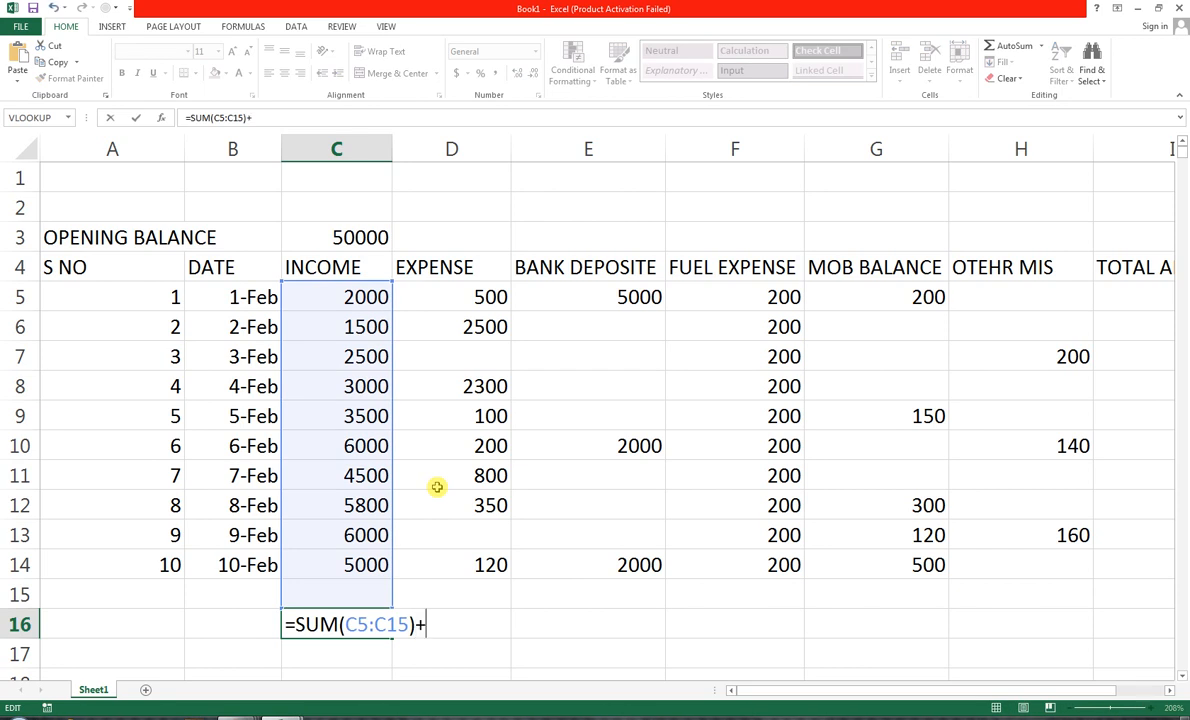
click(366, 238)
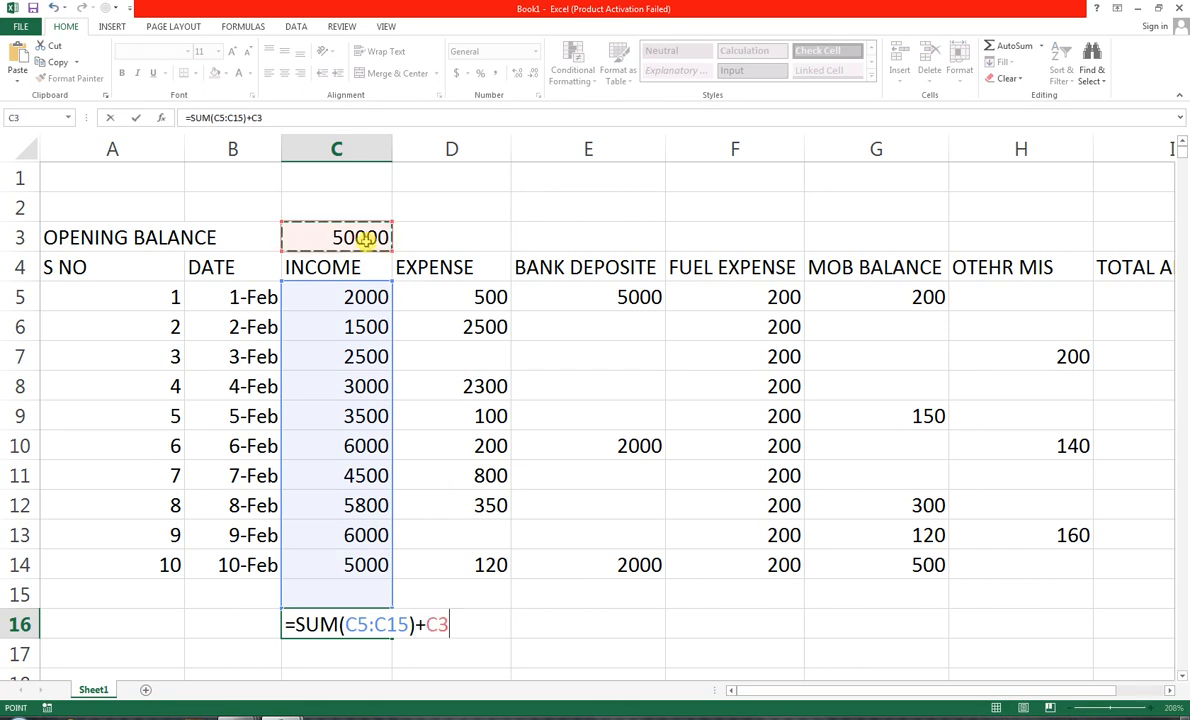
key(Return)
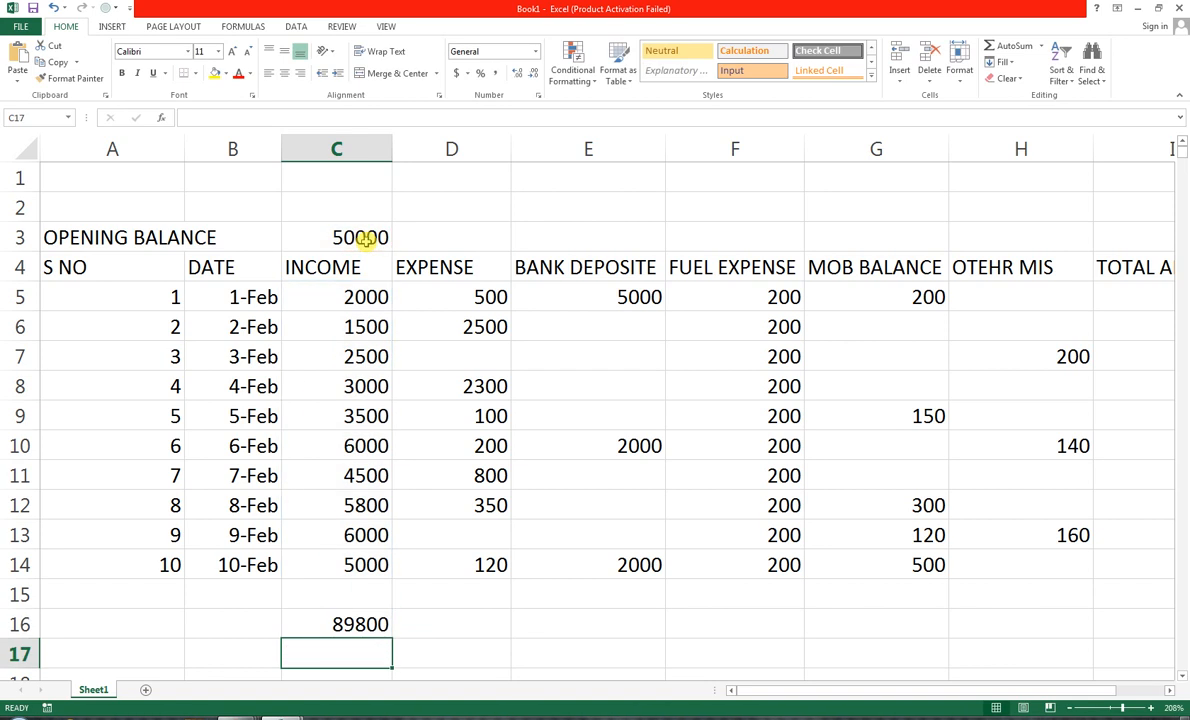
Fill the total formula from C16 across row 16 through column H.
key(Up)
key(Right)
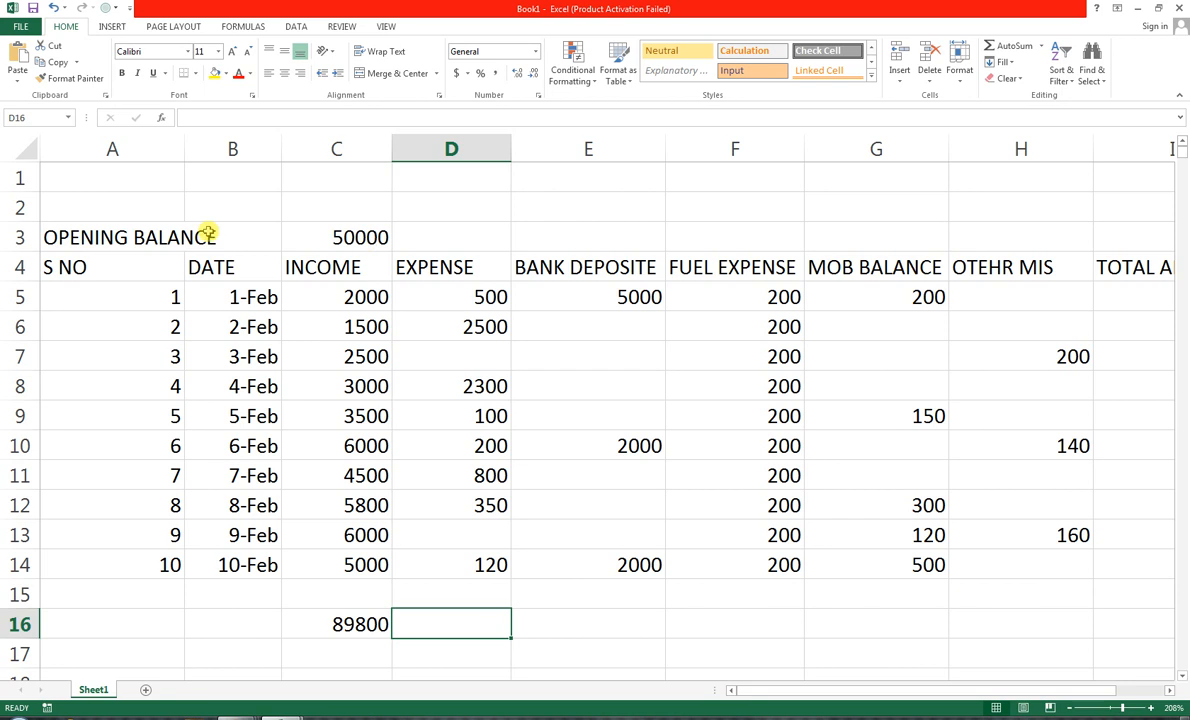
click(377, 624)
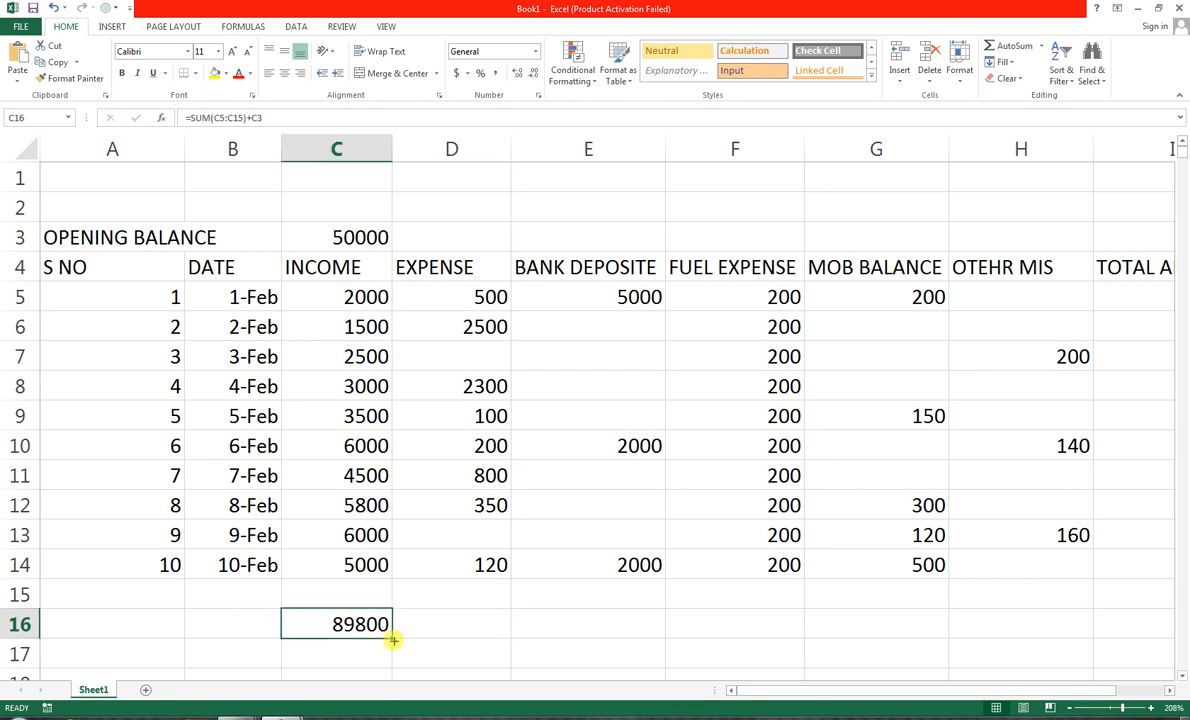
drag(390, 637, 1061, 591)
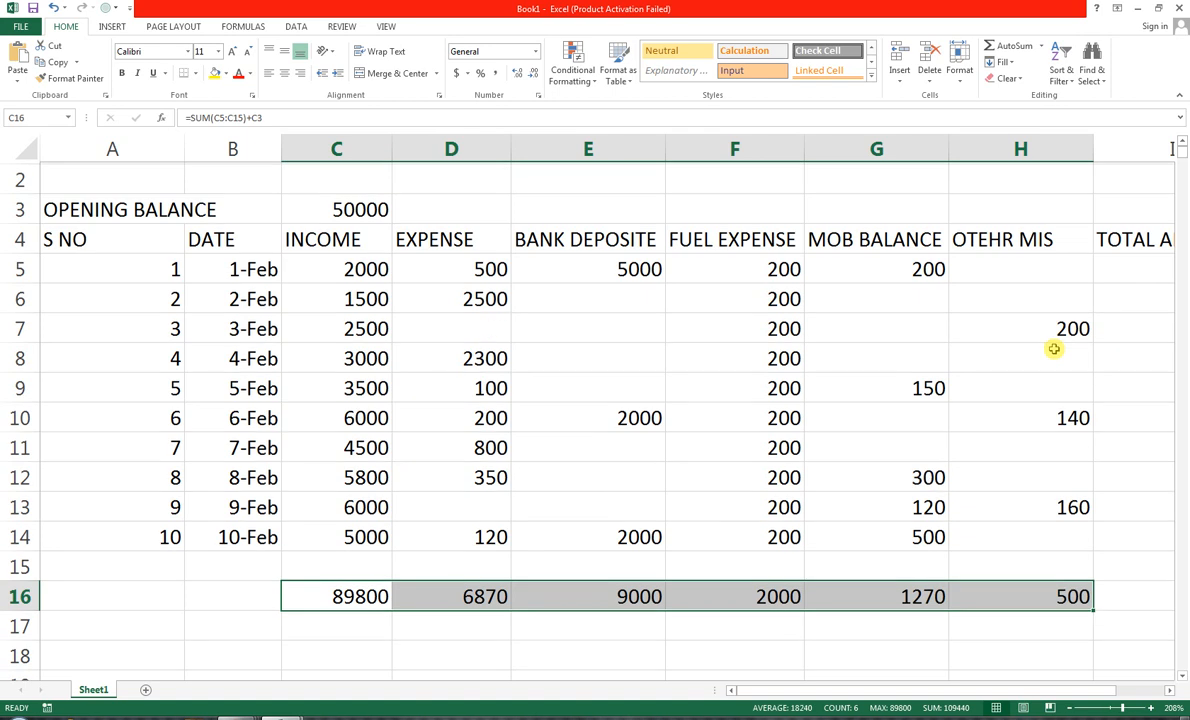
scroll(900, 385, up, 1)
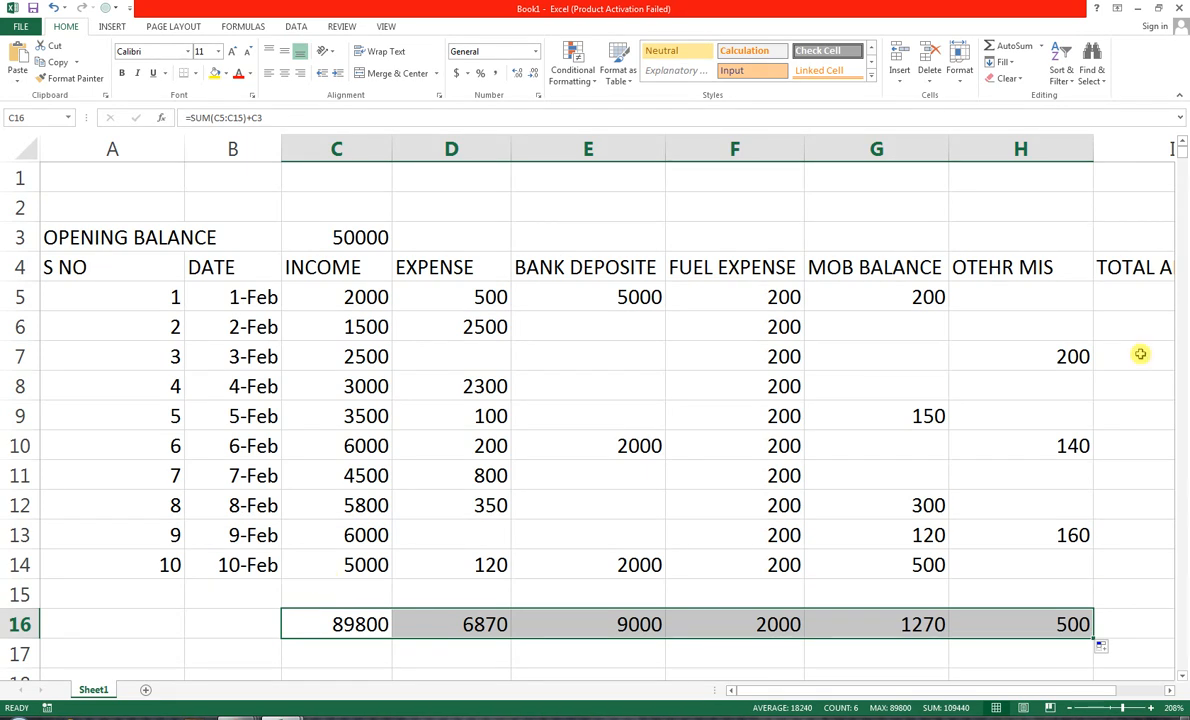
Start the TOTAL AMOUNT formula in I5 as =$C$3+C5, with the opening balance reference locked as absolute.
click(1130, 294)
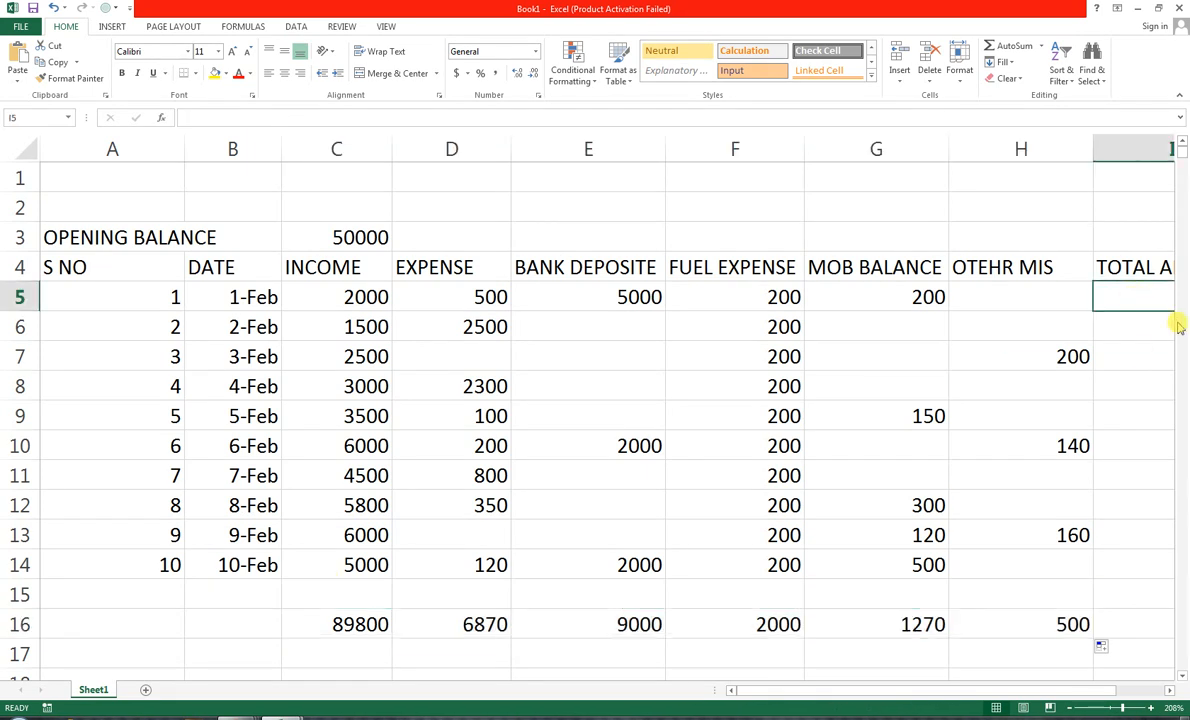
scroll(1150, 325, down, 6)
click(1097, 330)
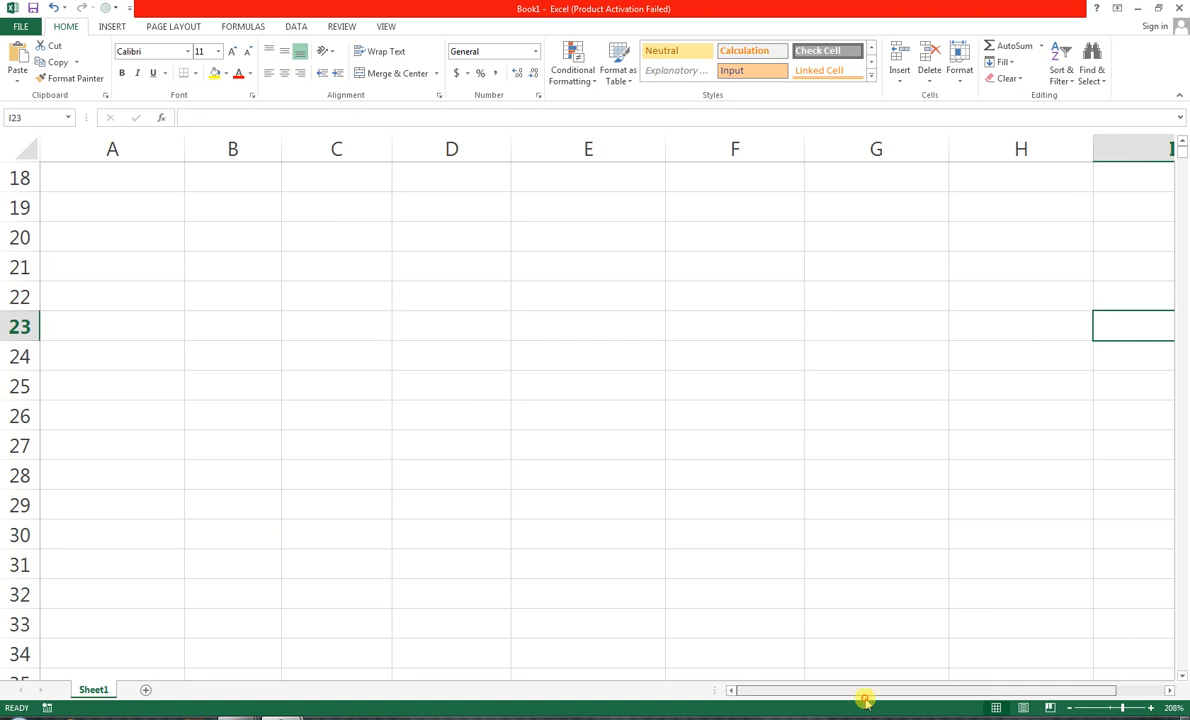
scroll(630, 494, up, 5)
key(ctrl+Up)
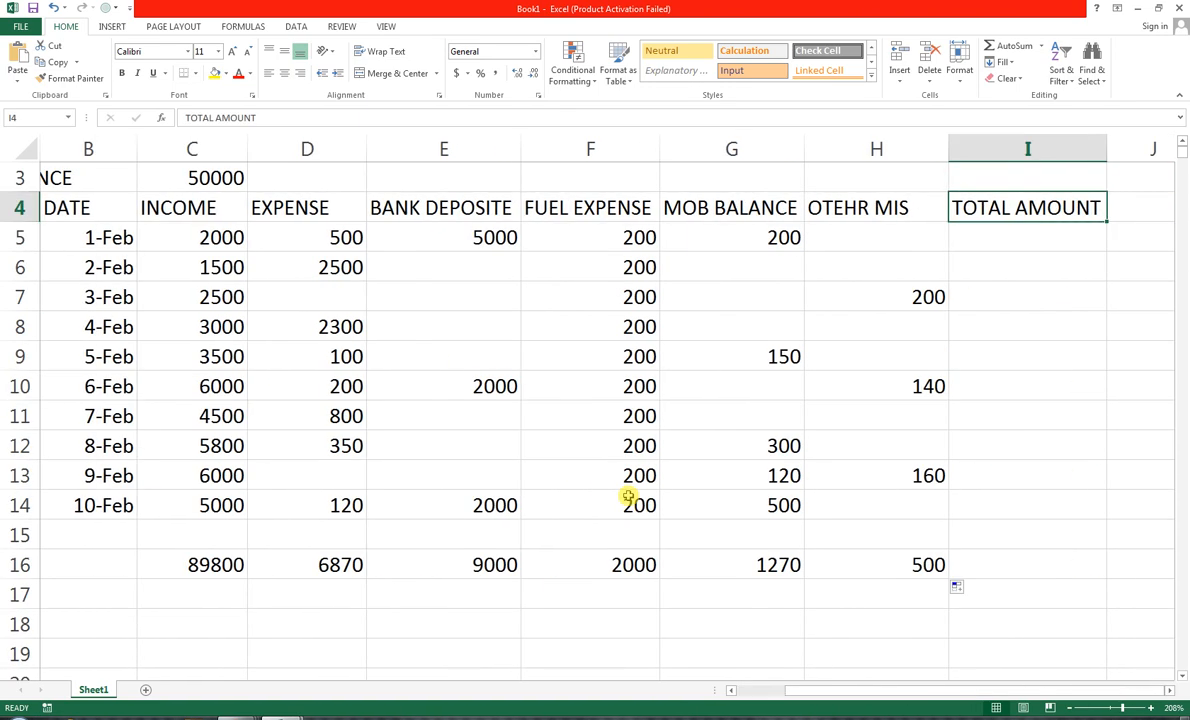
key(Left)
key(Right)
key(Down)
scroll(701, 457, up, 1)
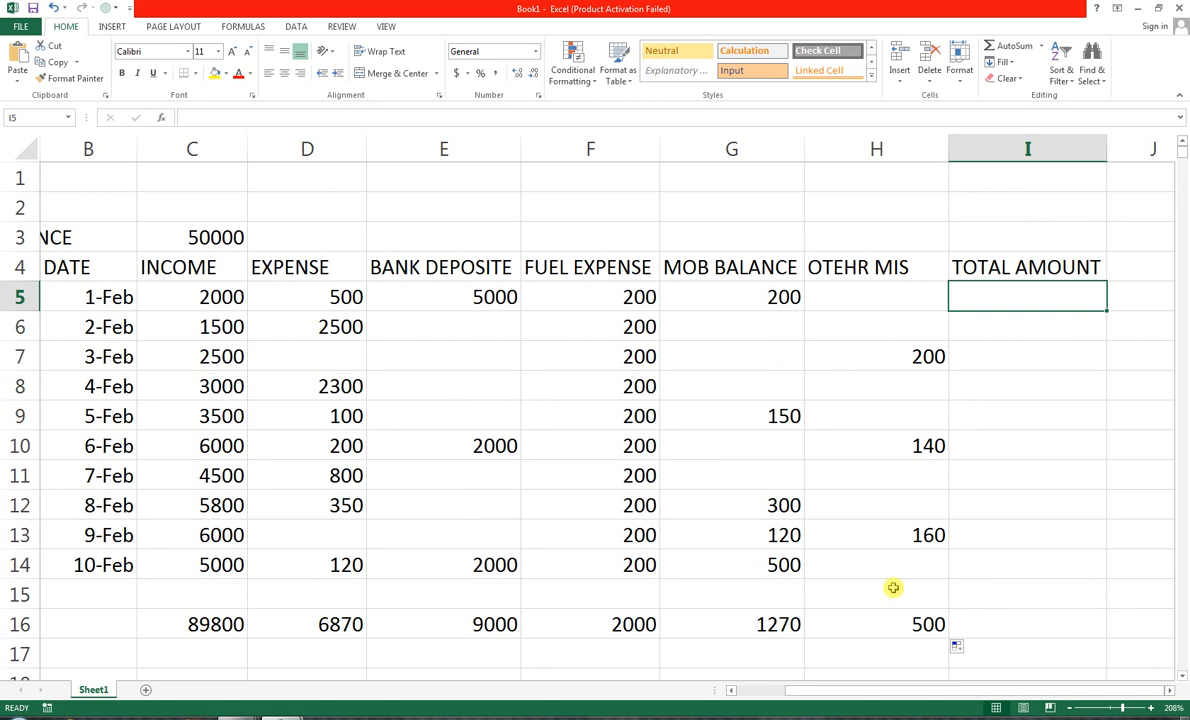
text(=)
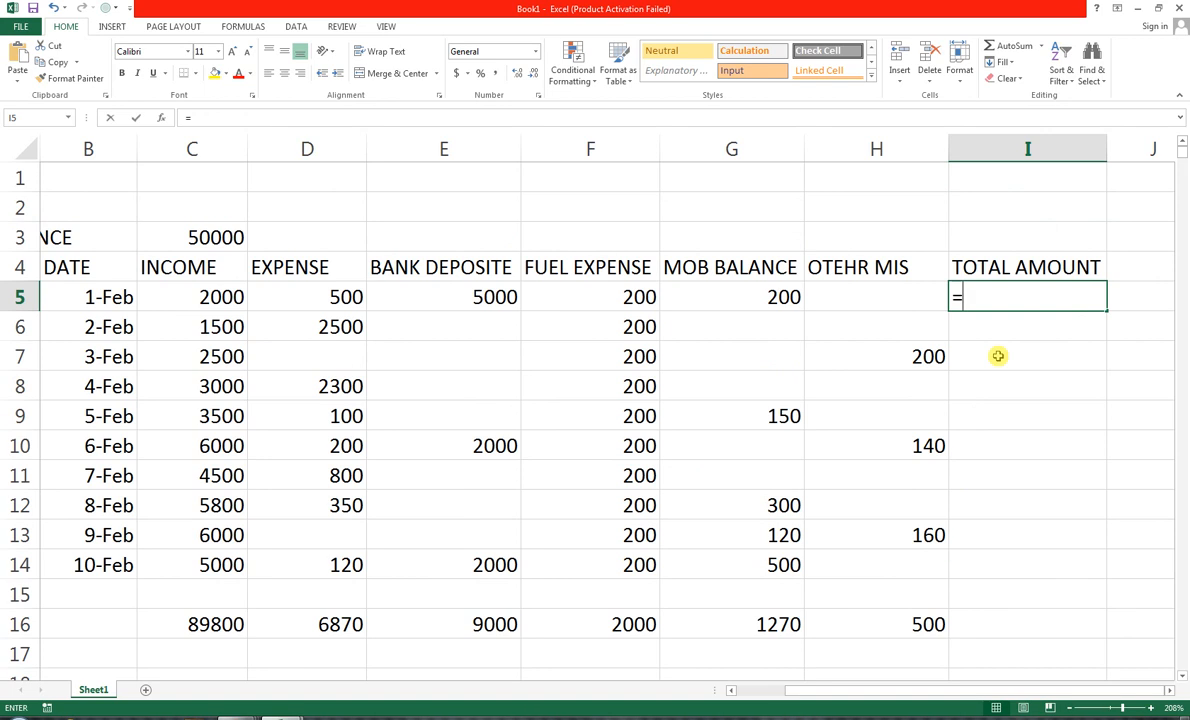
click(188, 243)
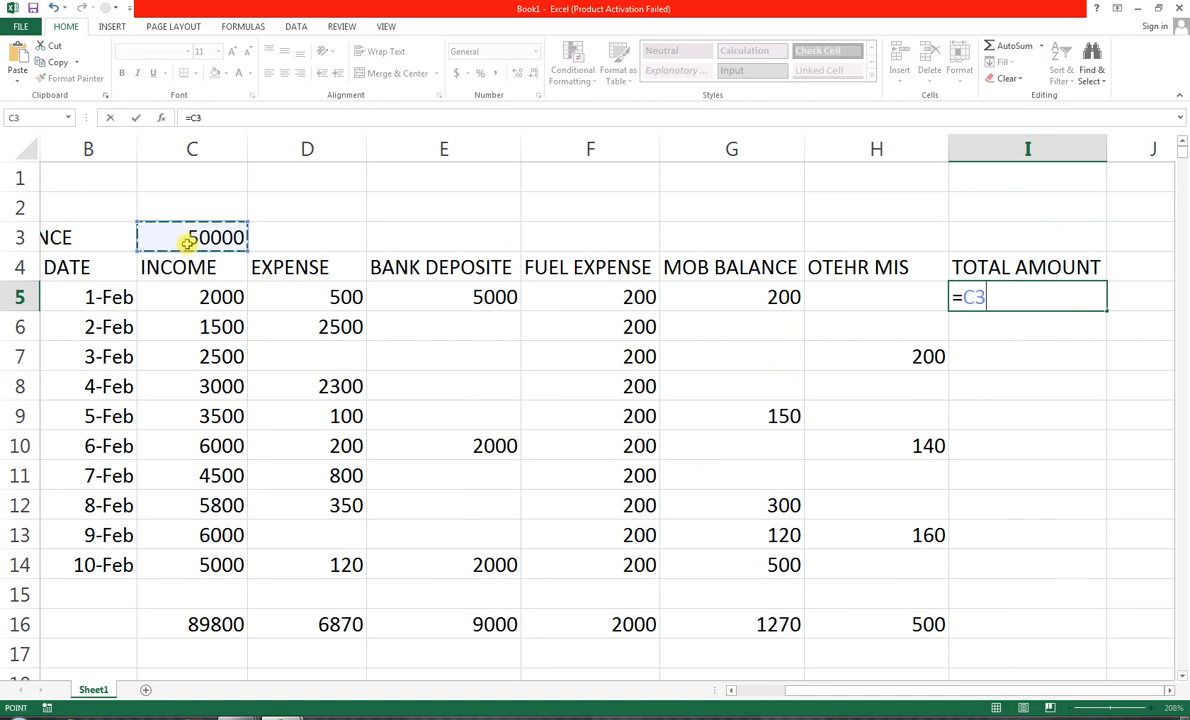
key(F4)
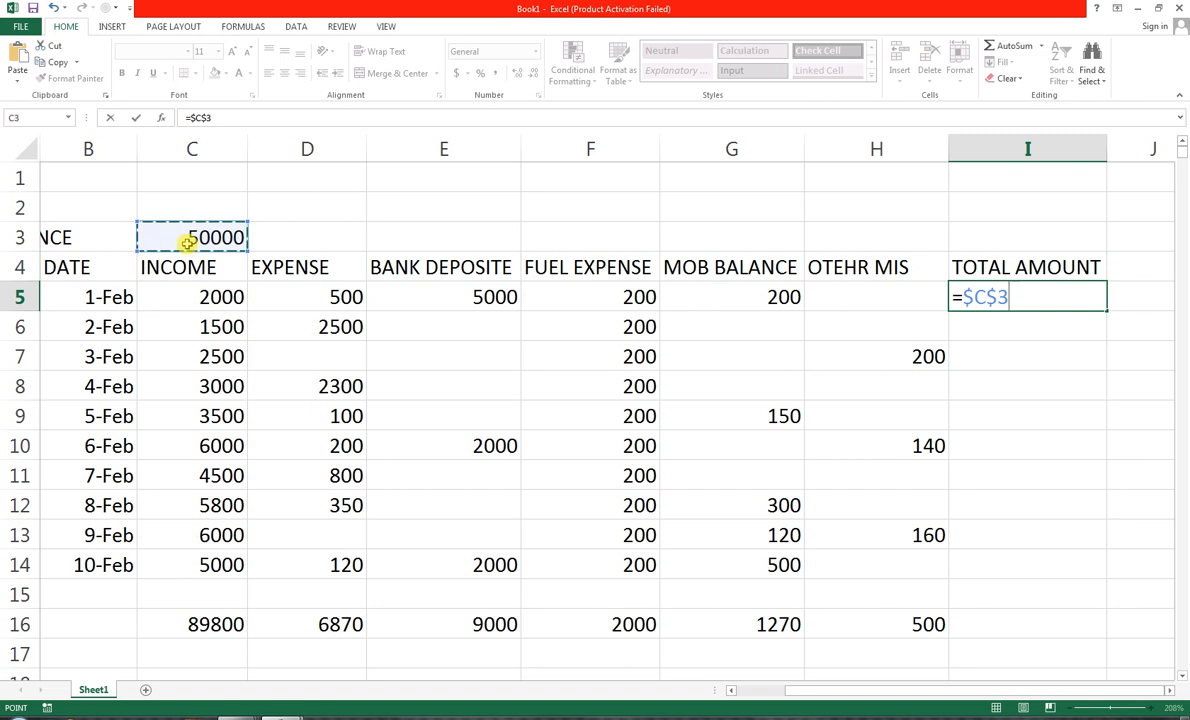
text(+)
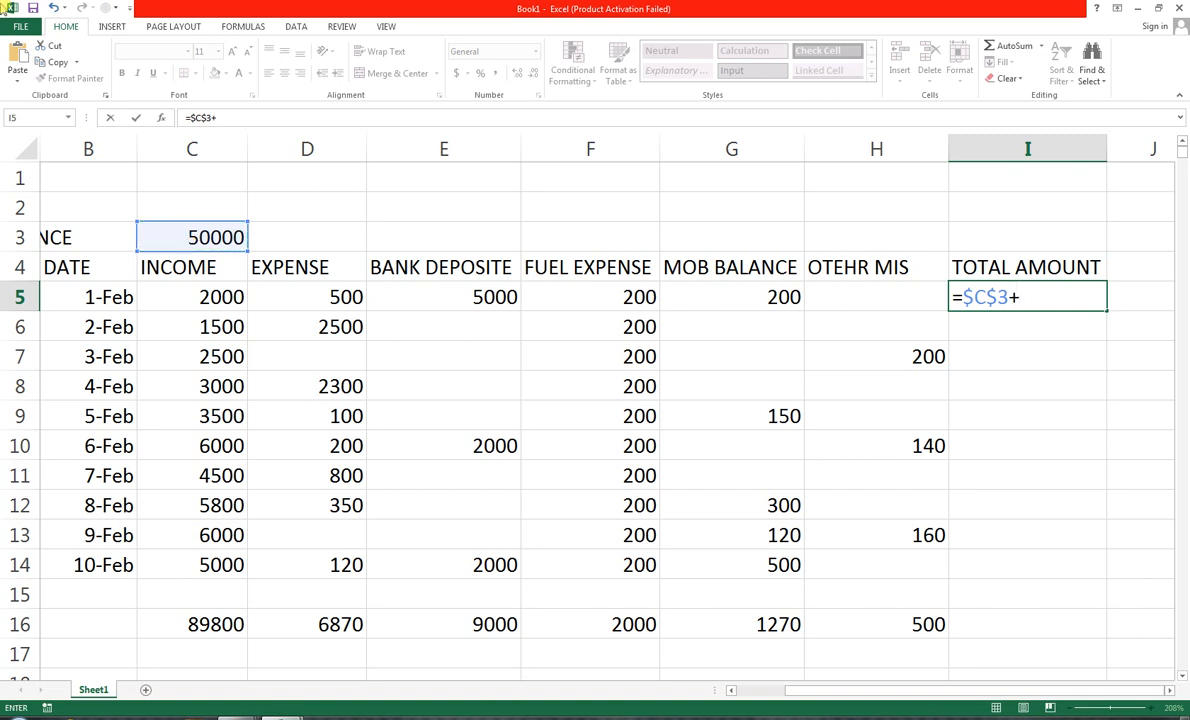
click(233, 307)
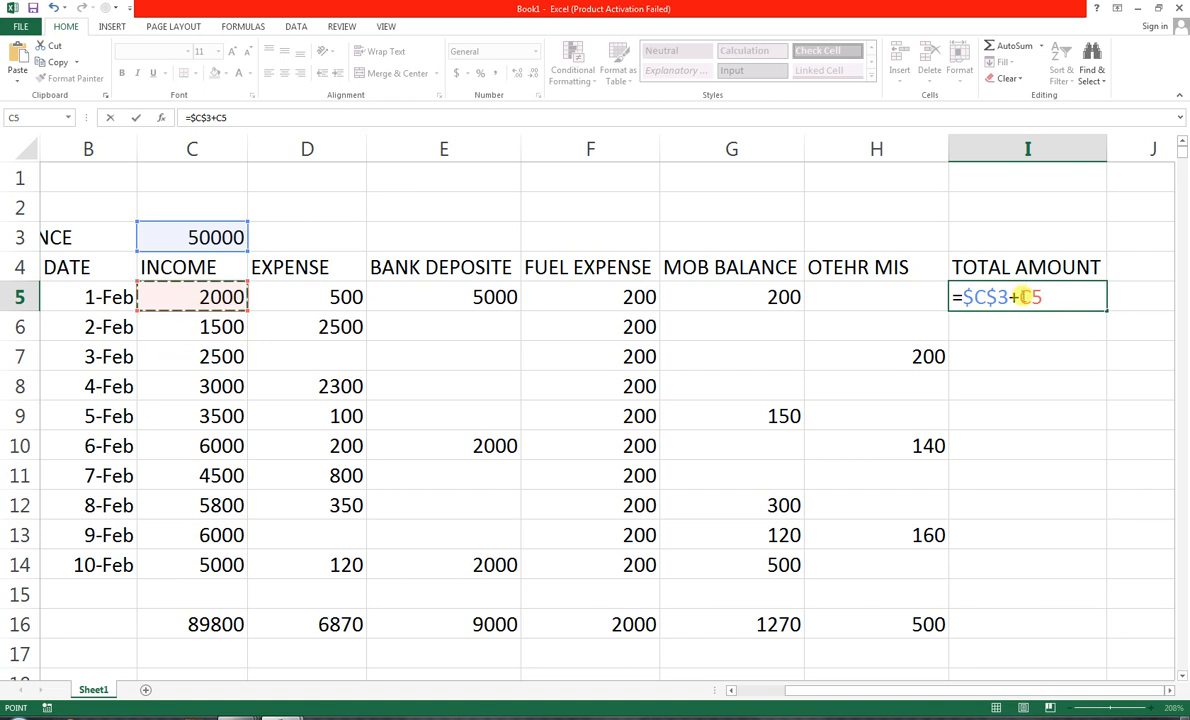
Complete the I5 formula by subtracting the row's five outgoing amounts, giving =$C$3+C5-D5-E5-F5-G5-H5.
text(-)
key(Left)
key(Left)
key(Left)
key(Left)
key(Left)
key(Left)
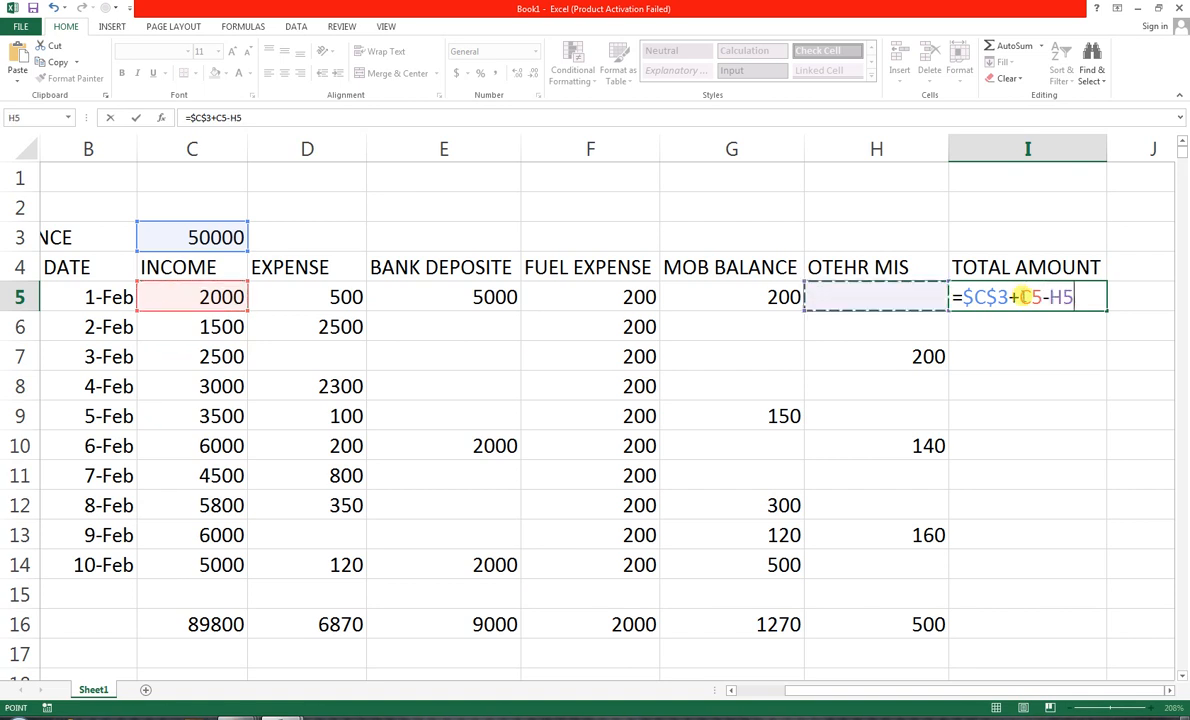
key(Right)
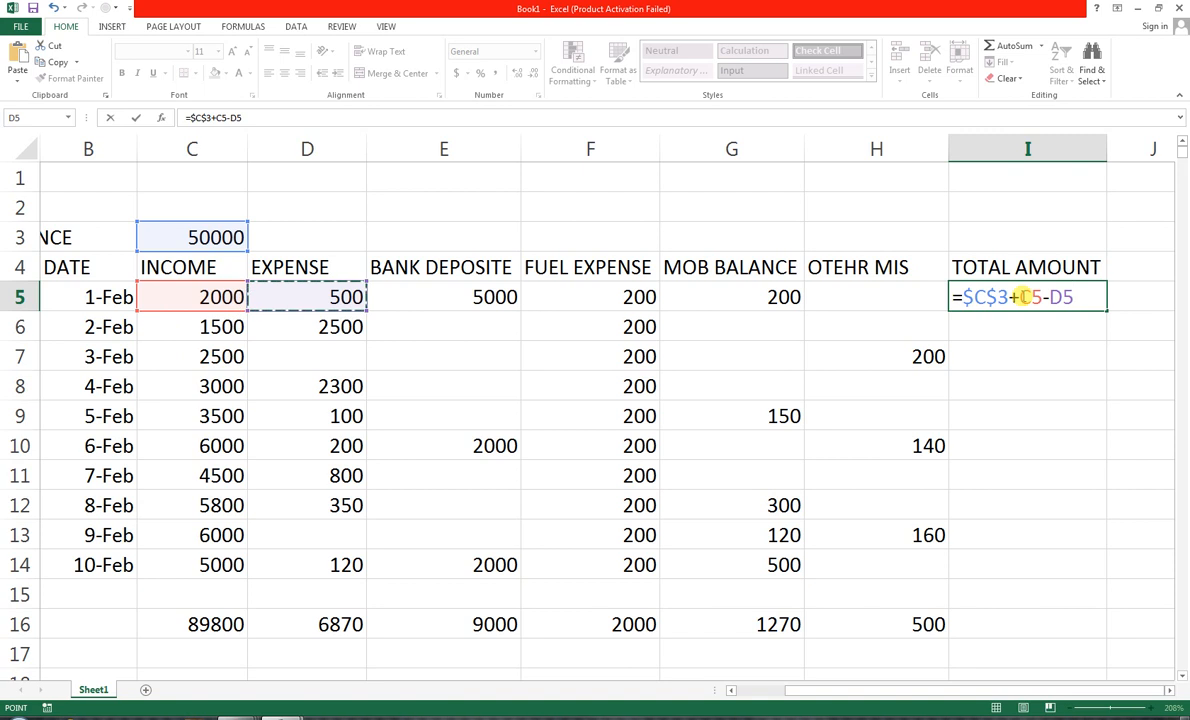
text(-)
key(Left)
key(Left)
key(Left)
key(Left)
key(Left)
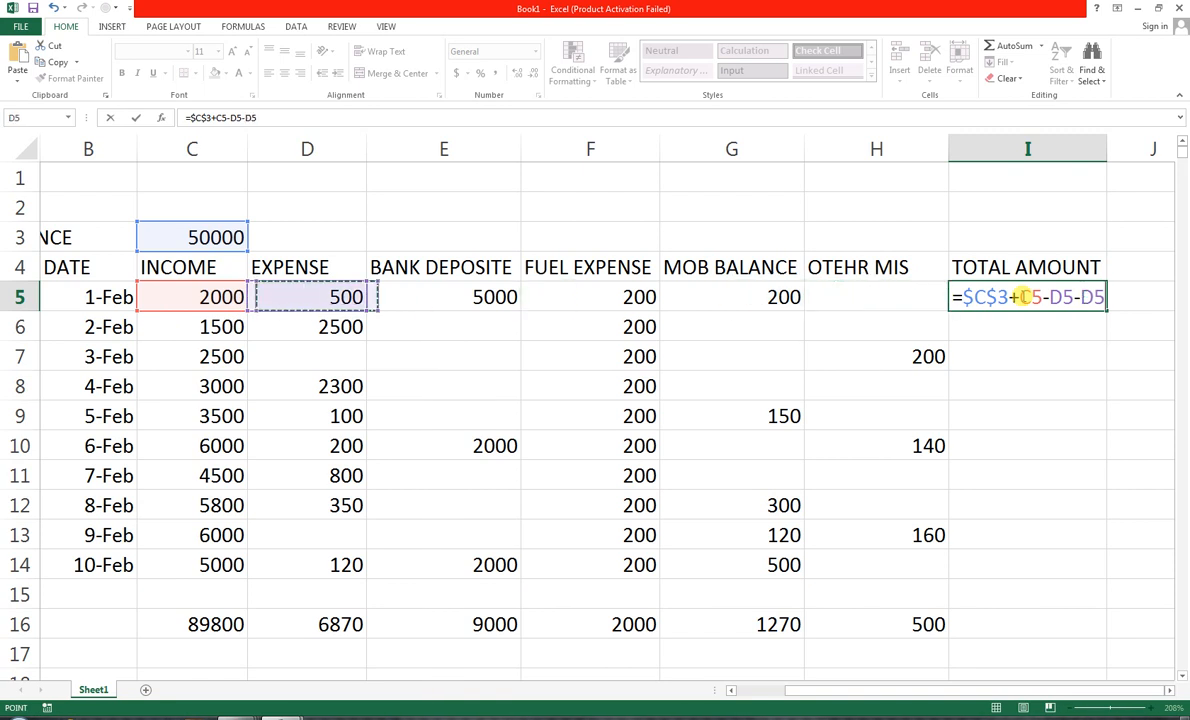
key(Right)
text(-)
key(Left)
key(Left)
key(Left)
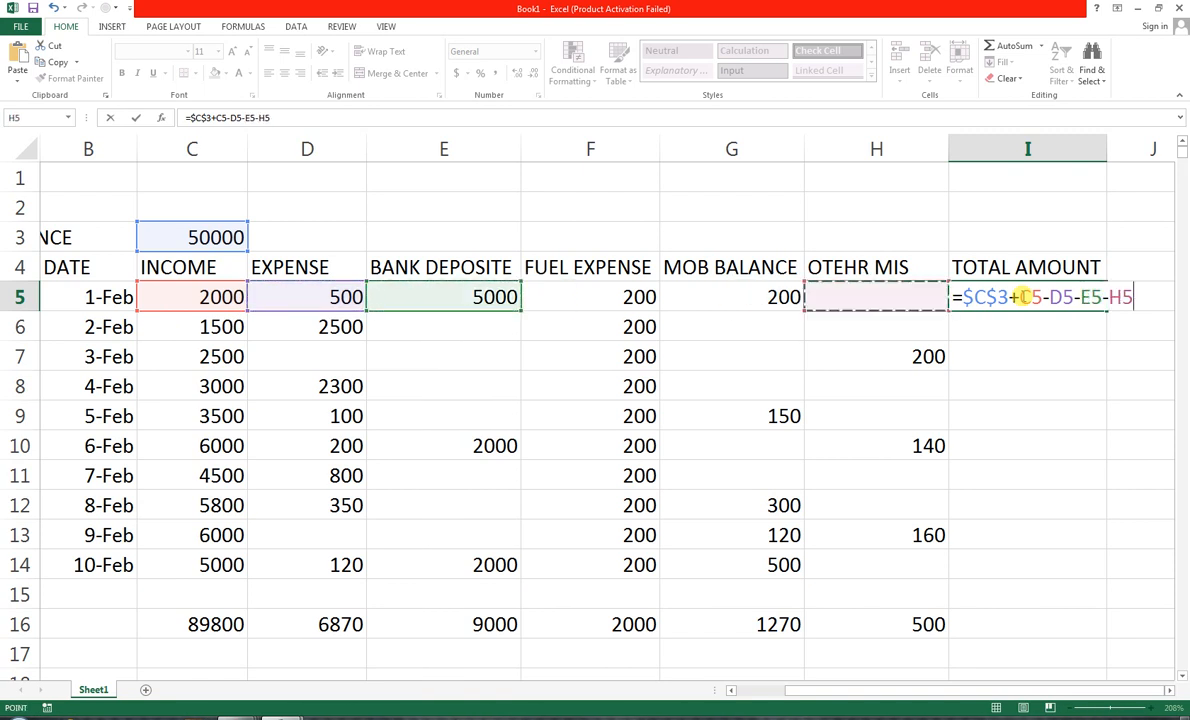
text(-)
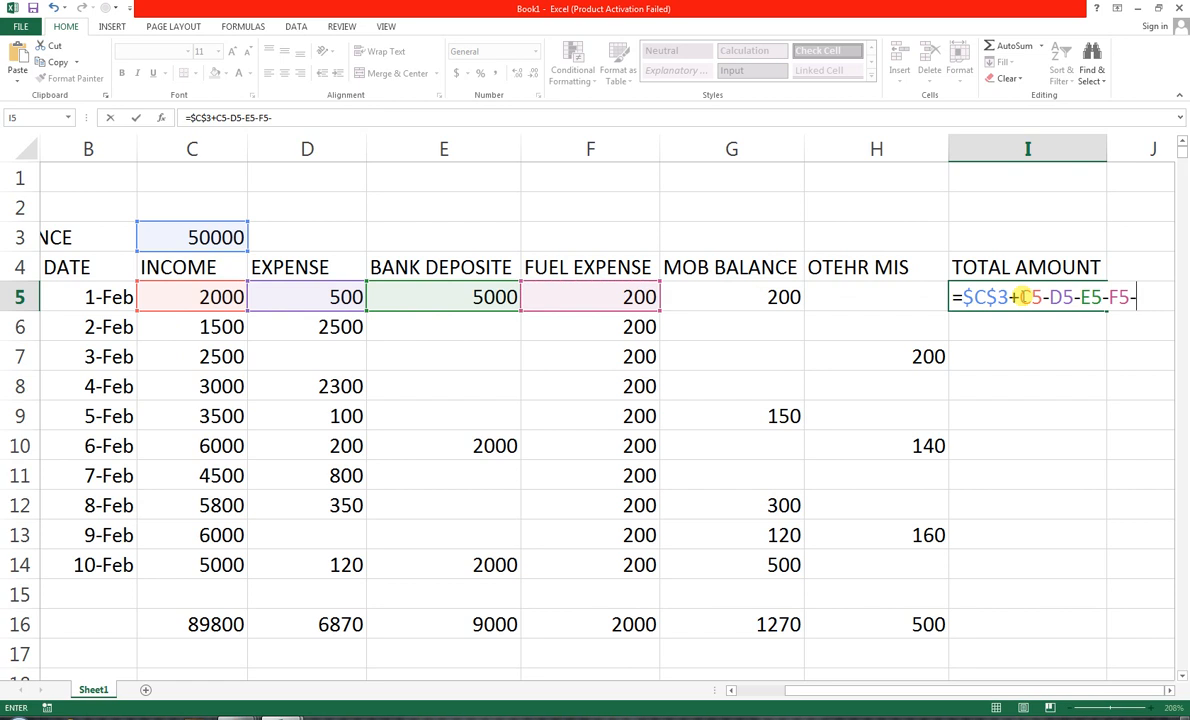
key(Left)
key(Left)
text(-)
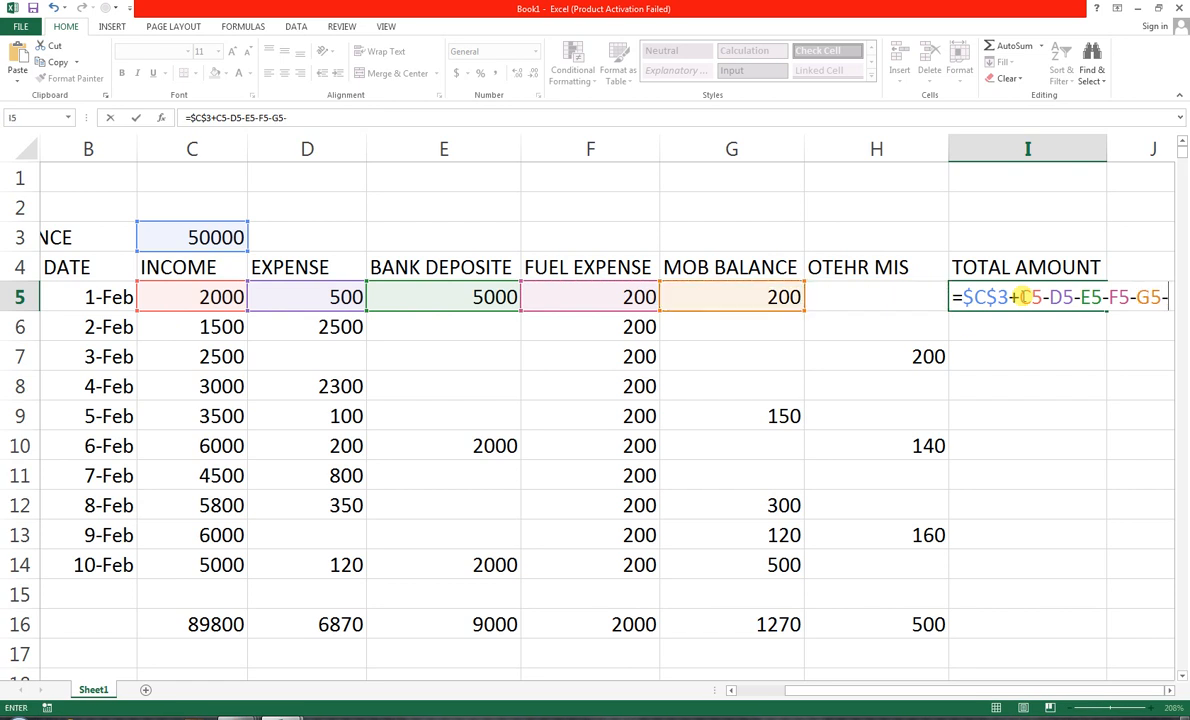
key(Left)
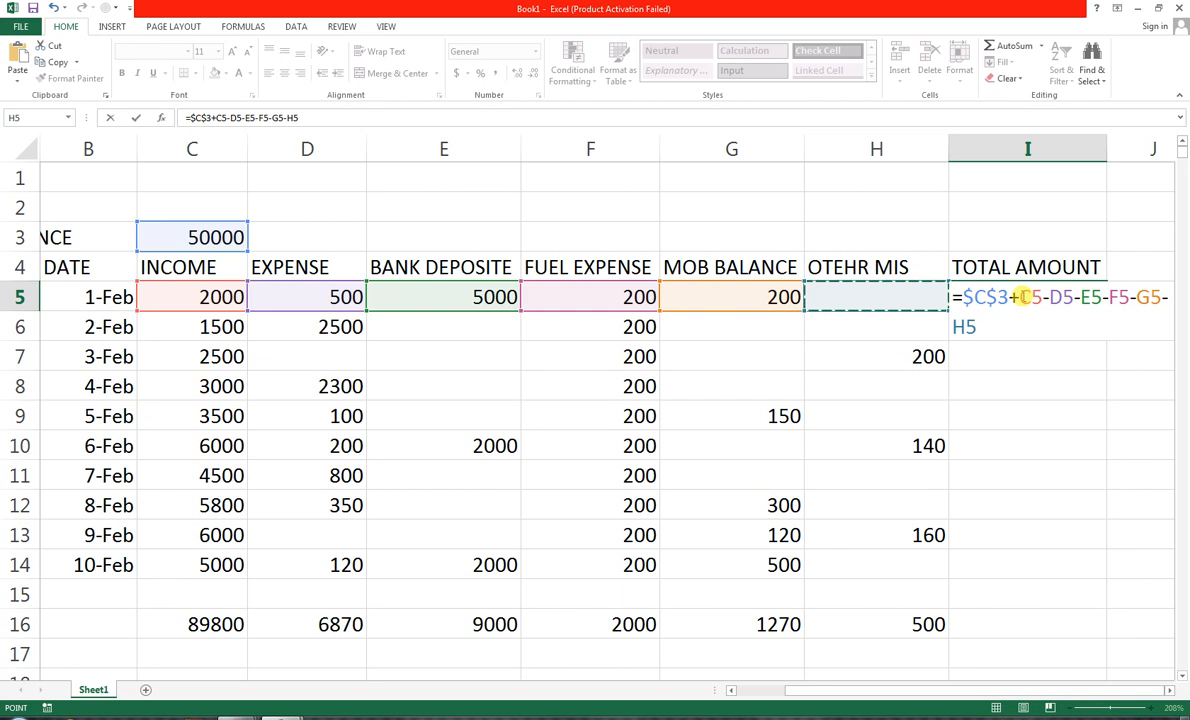
key(Return)
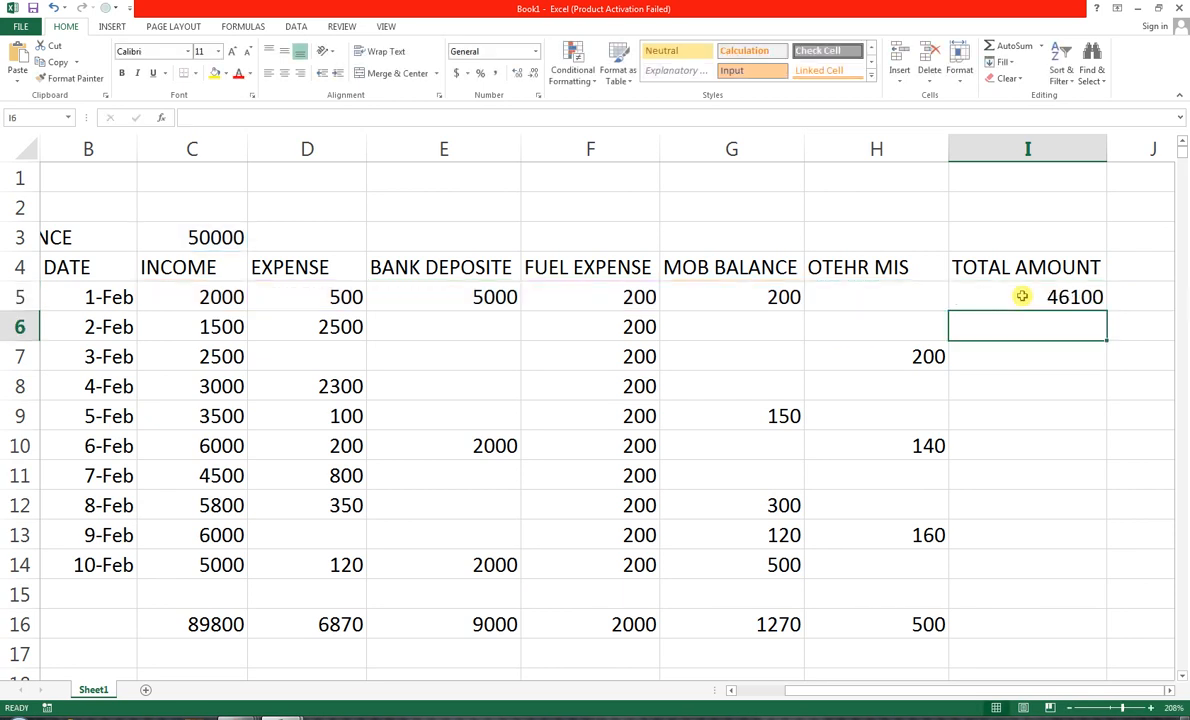
Copy the TOTAL AMOUNT formula from I5 down through I14 for all the dates.
click(1022, 296)
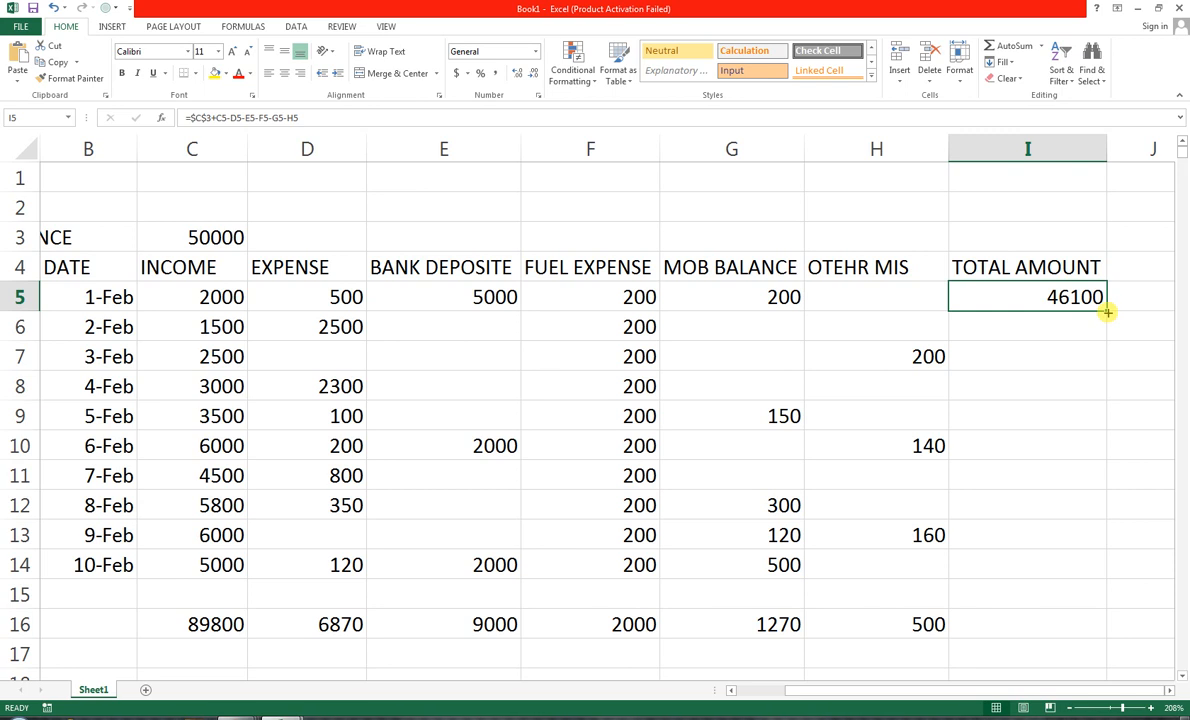
drag(1107, 312, 1072, 566)
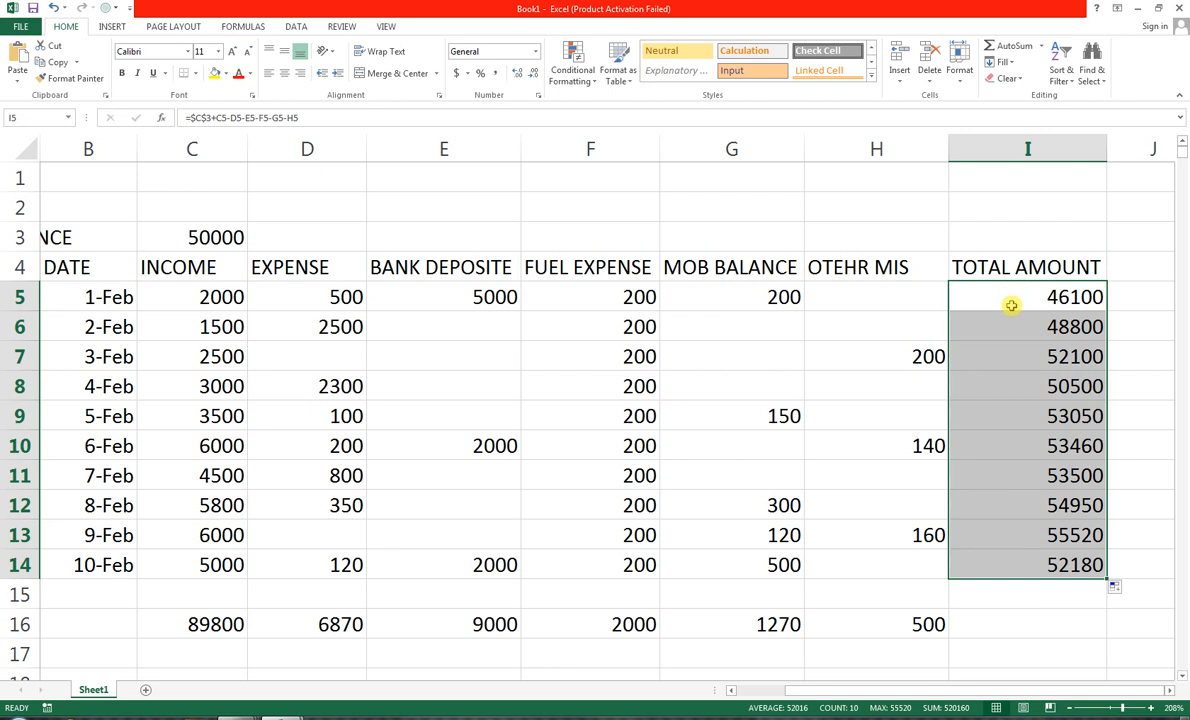
click(1134, 300)
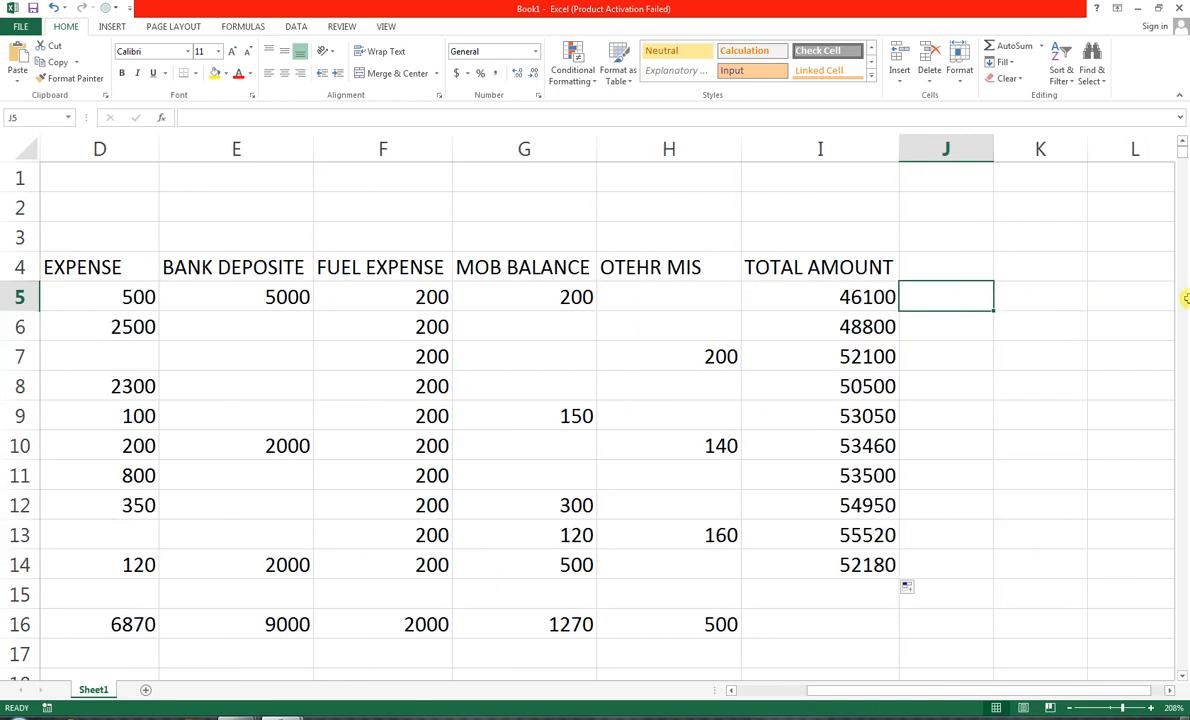
Move the TOTAL AMOUNT column from I4:I14 to K4:K14 and autofit the width of column K.
click(923, 269)
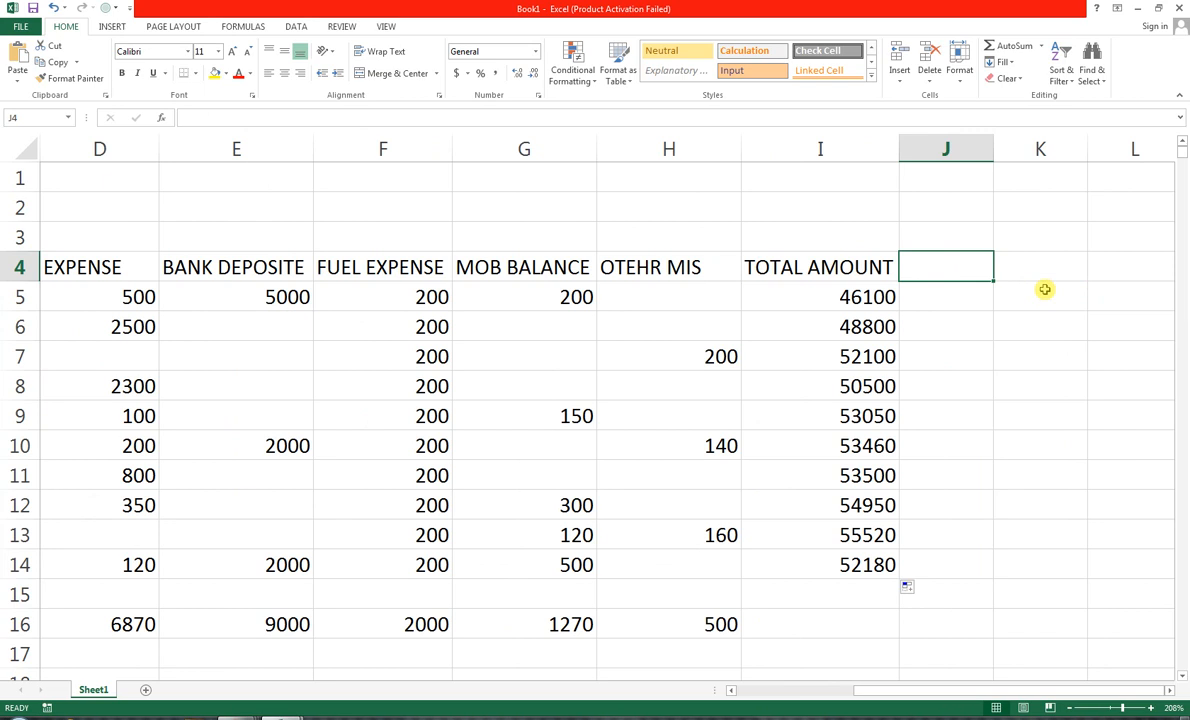
drag(782, 262, 862, 570)
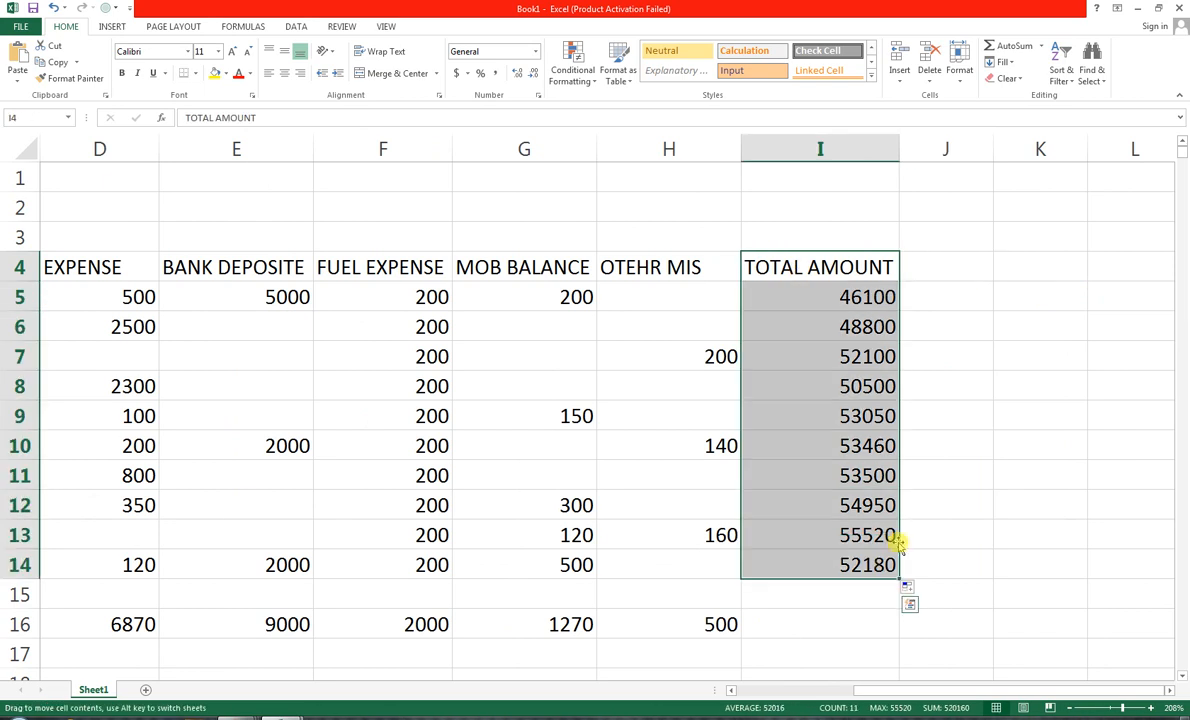
drag(898, 543, 1004, 473)
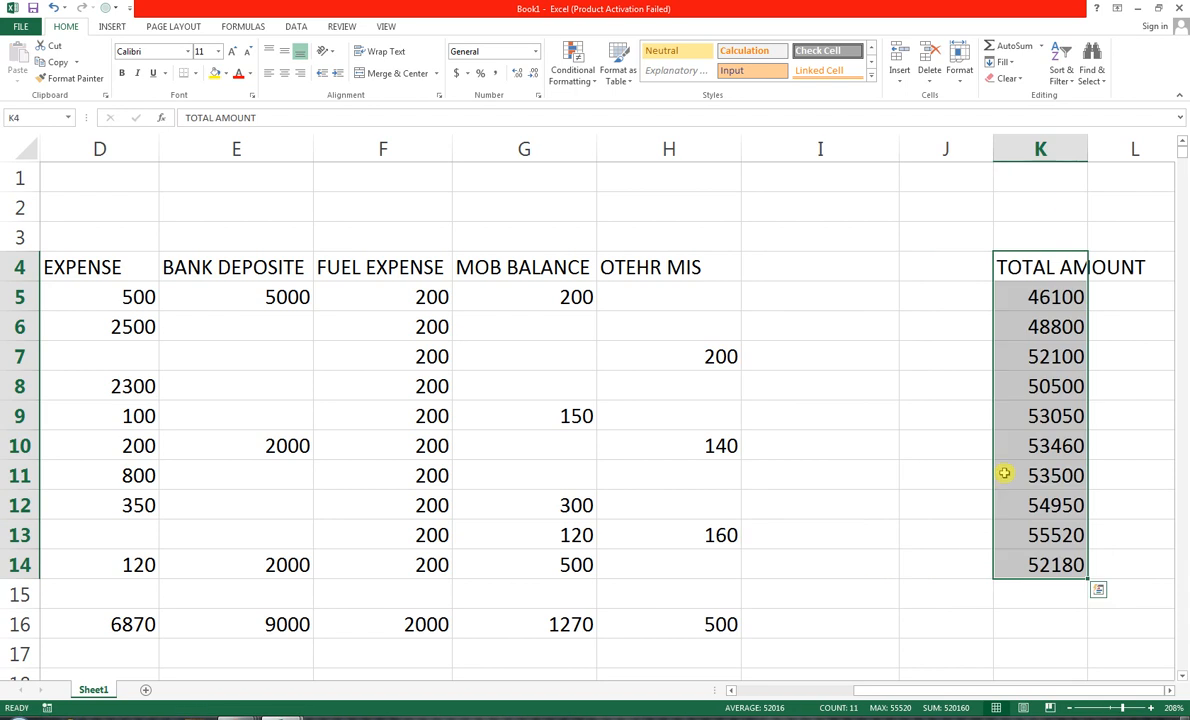
double_click(1088, 148)
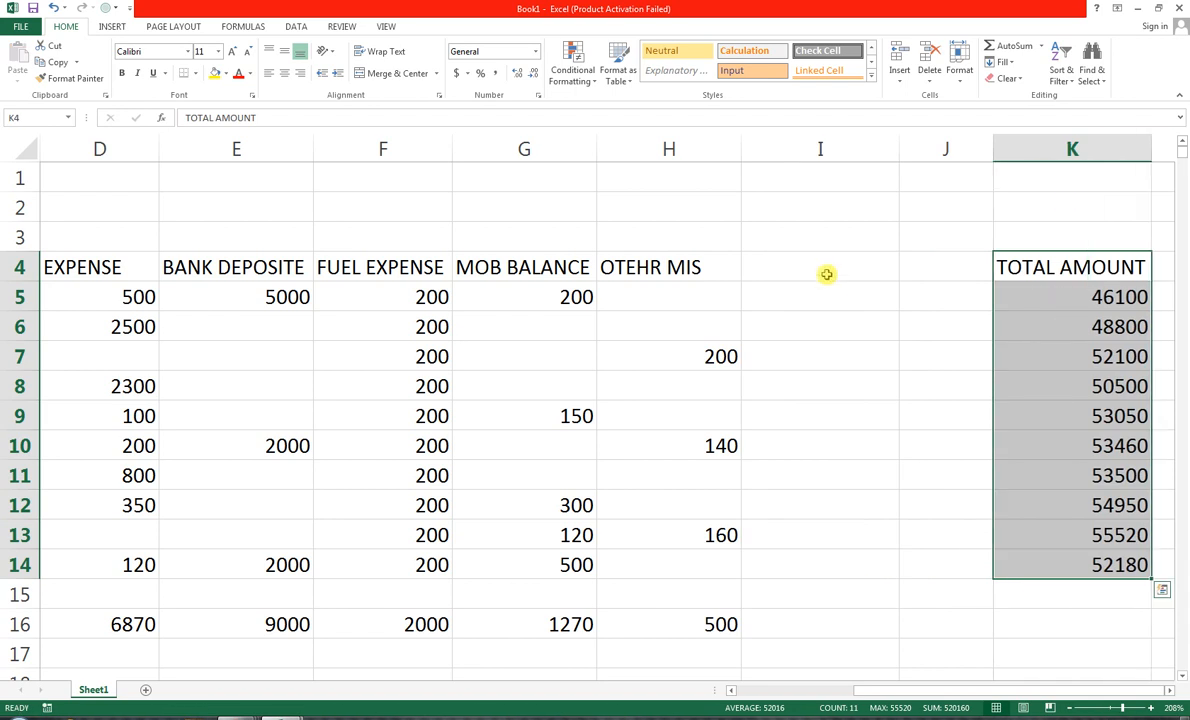
Add the header TOTAL EXPENSE in cell I4, after the OTEHR MIS column.
click(826, 276)
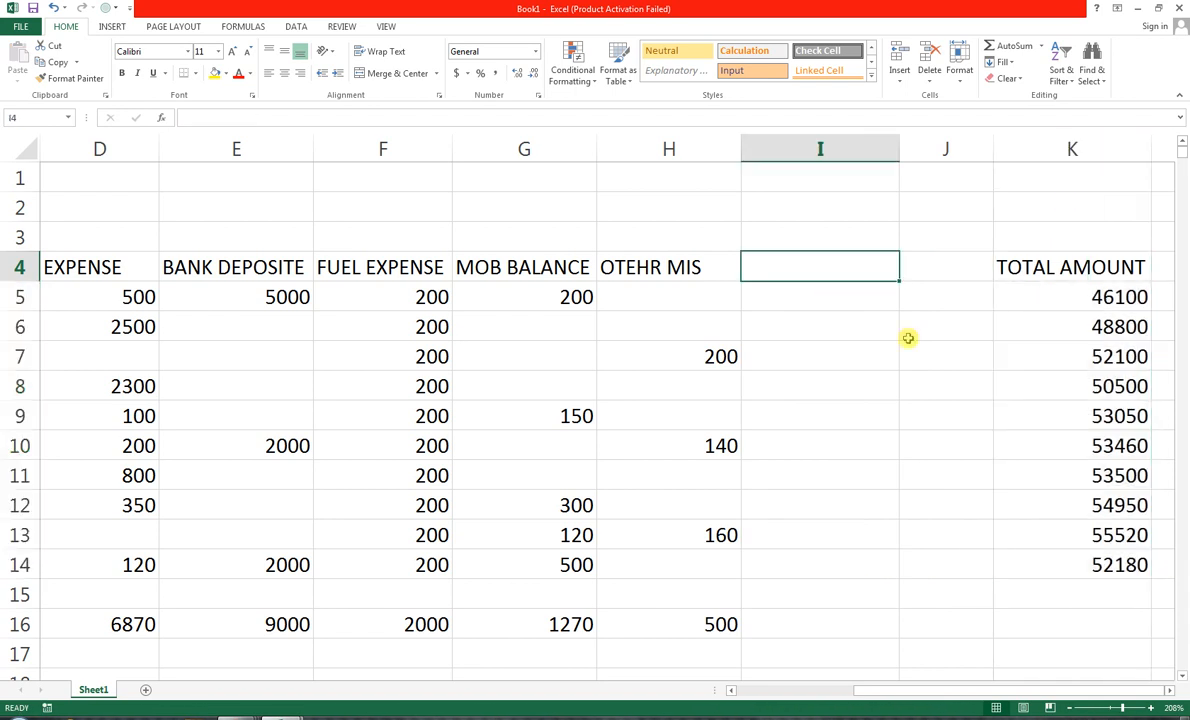
text(TO)
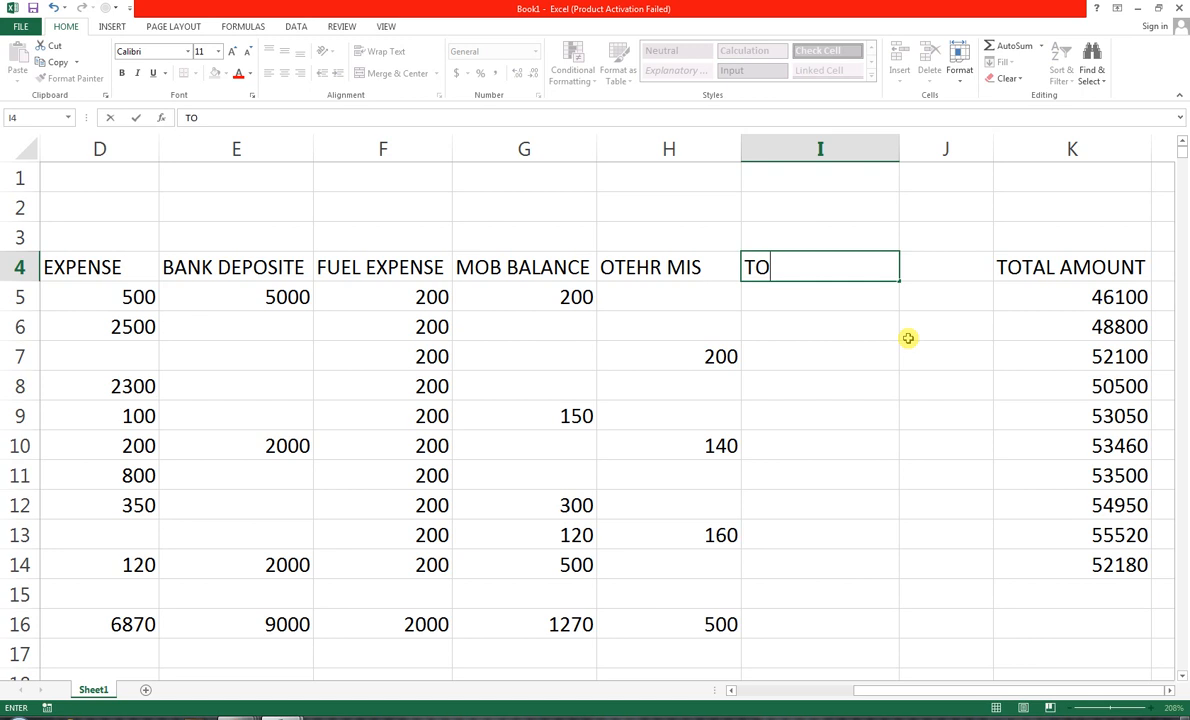
text(TAL EX)
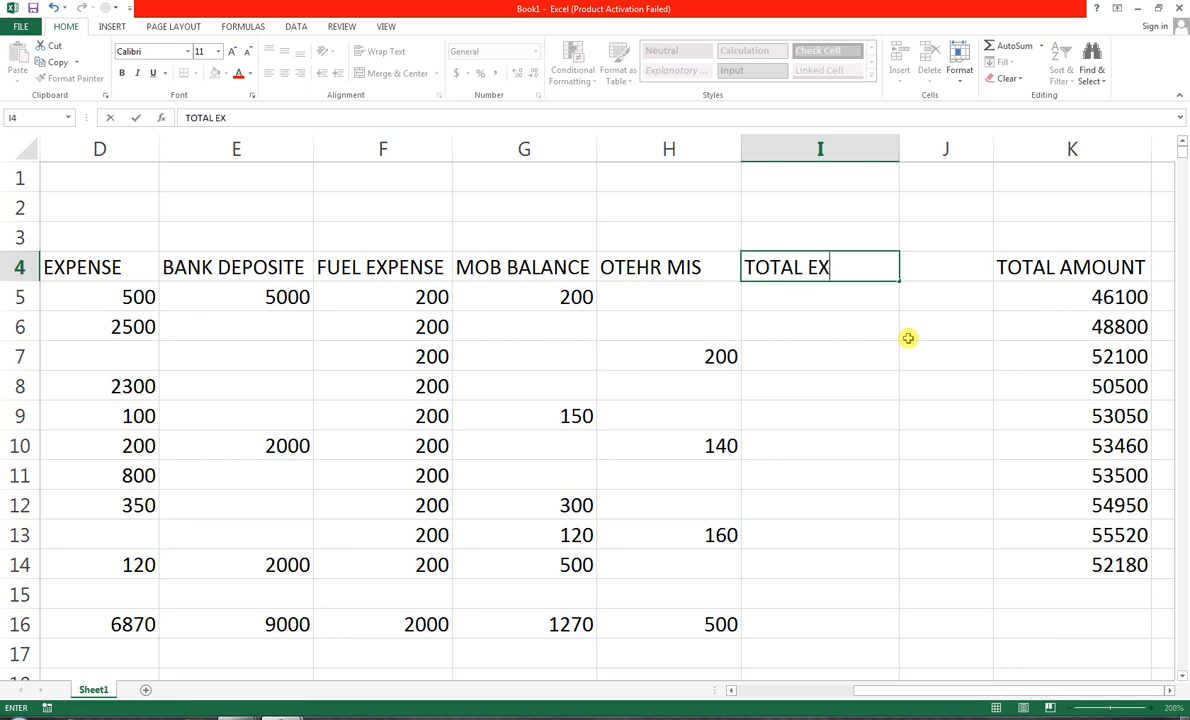
text(PENSE)
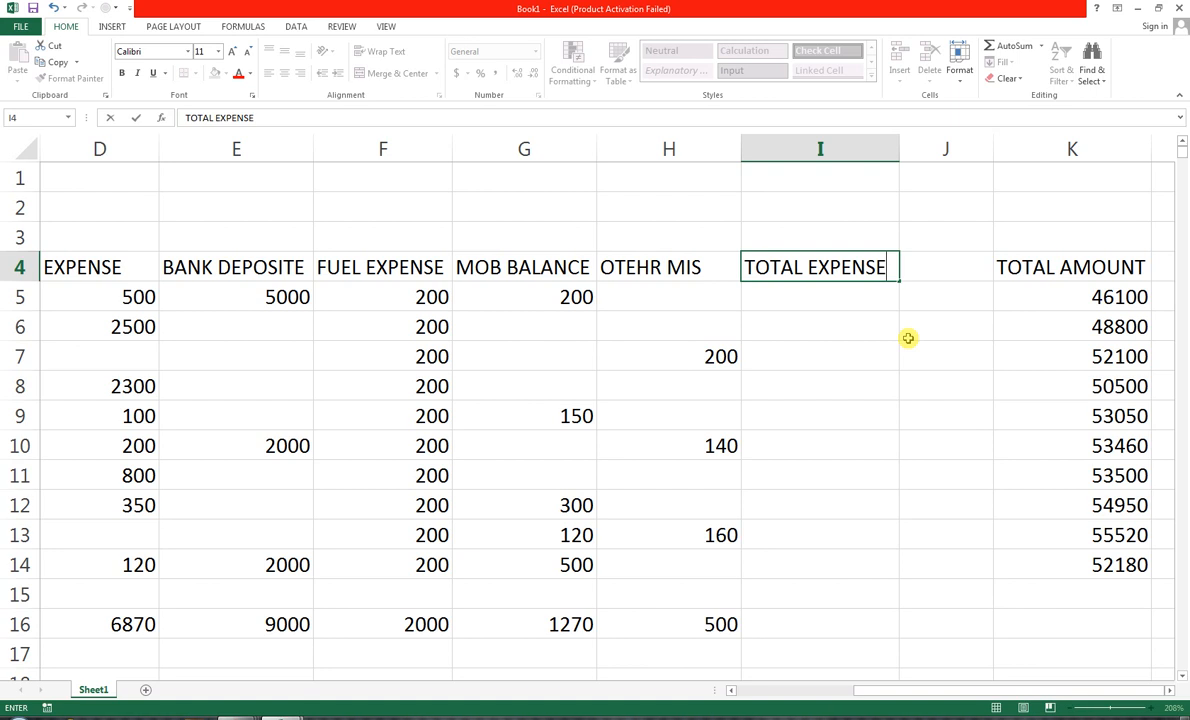
key(Tab)
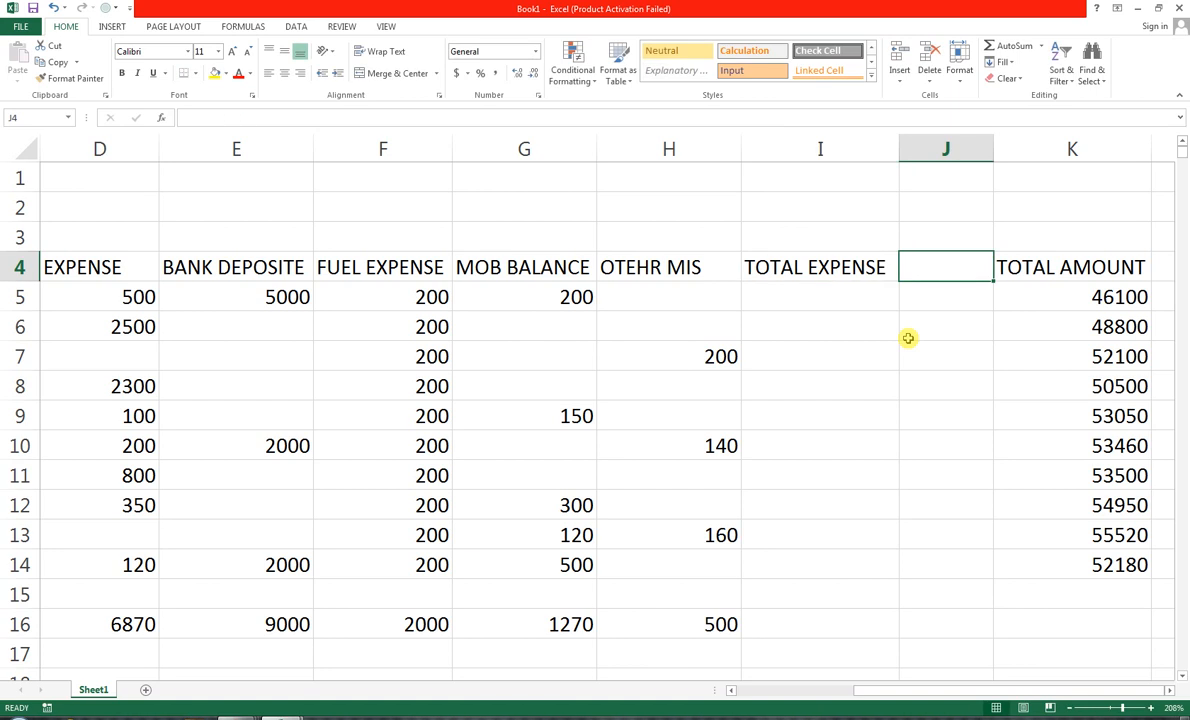
Widen column J slightly and enter the header BALANCE in J4.
drag(996, 145, 1021, 145)
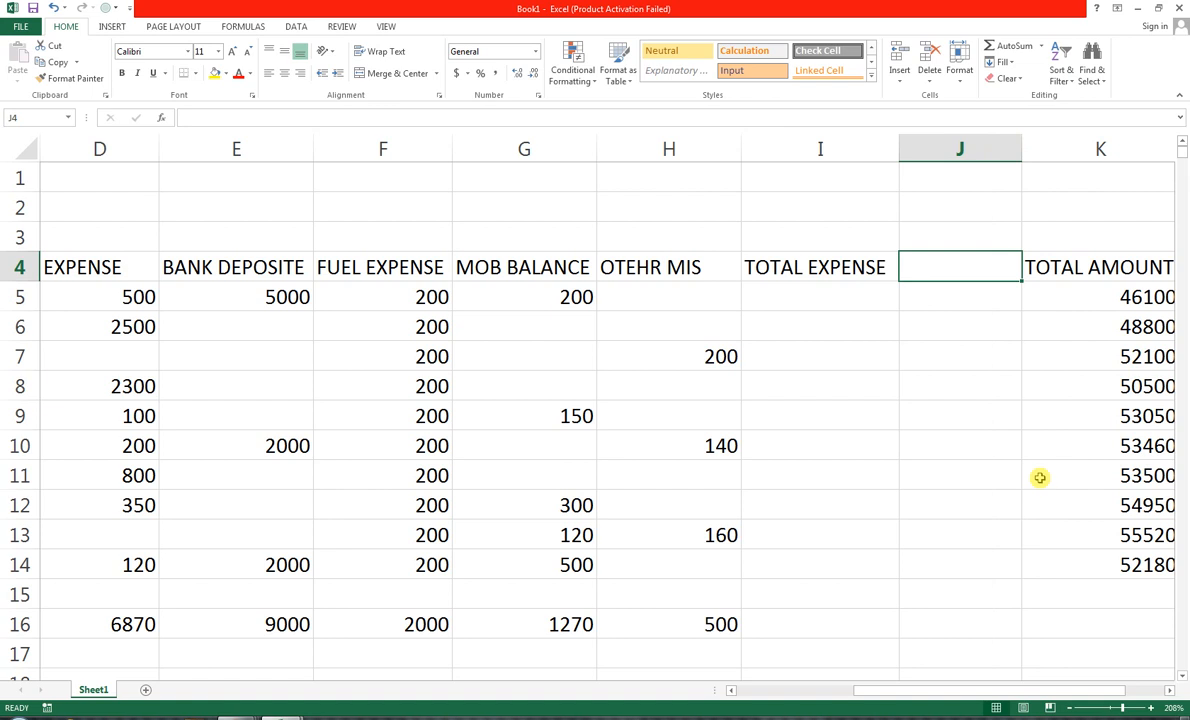
text(BALNCE)
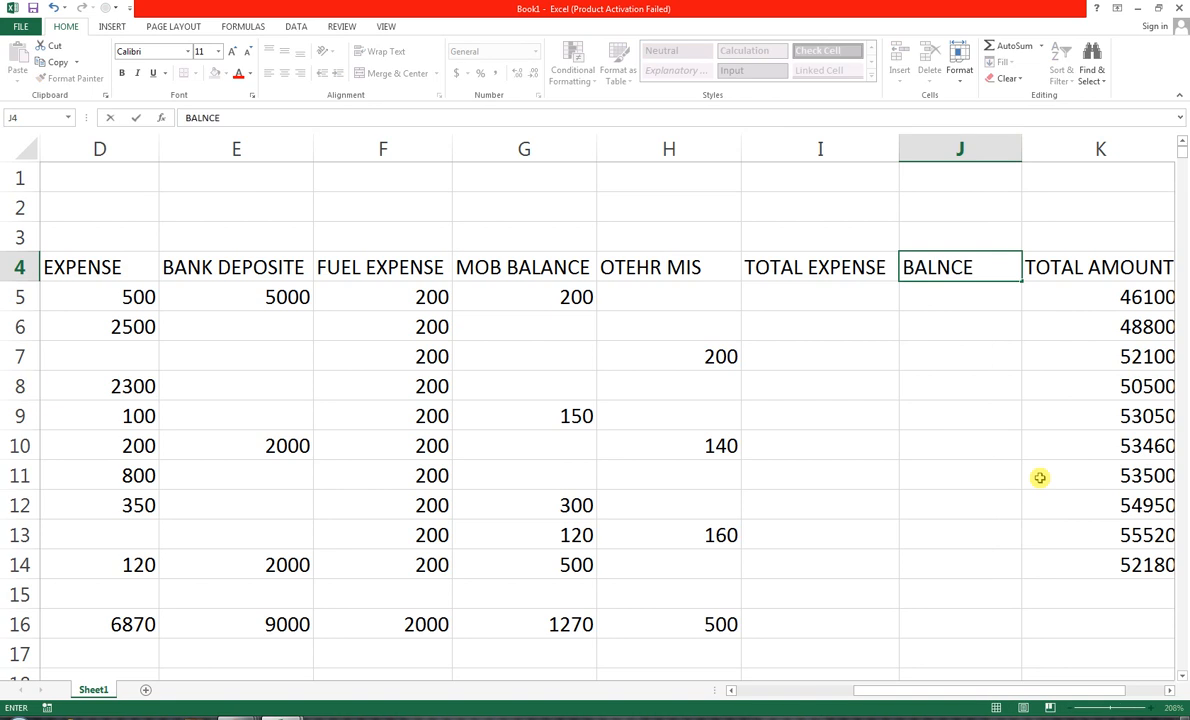
key(BackSpace)
key(BackSpace)
key(BackSpace)
key(BackSpace)
text(LANCE)
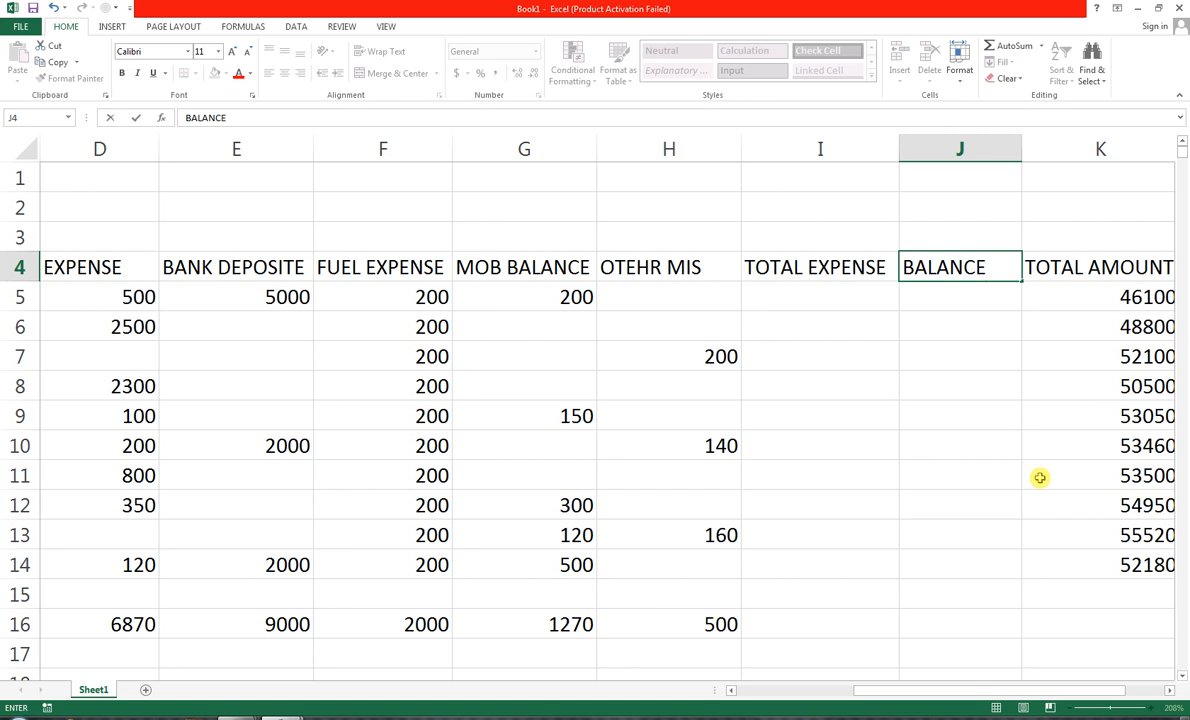
key(Return)
key(Return)
key(Left)
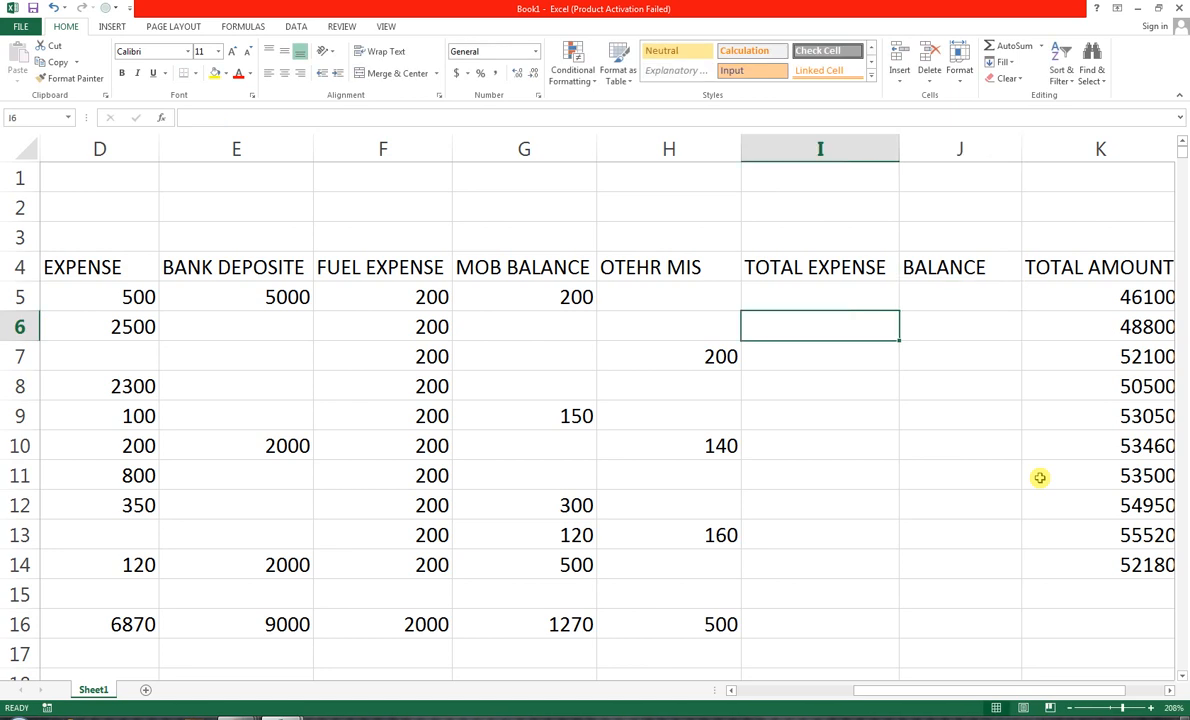
key(Up)
key(Right)
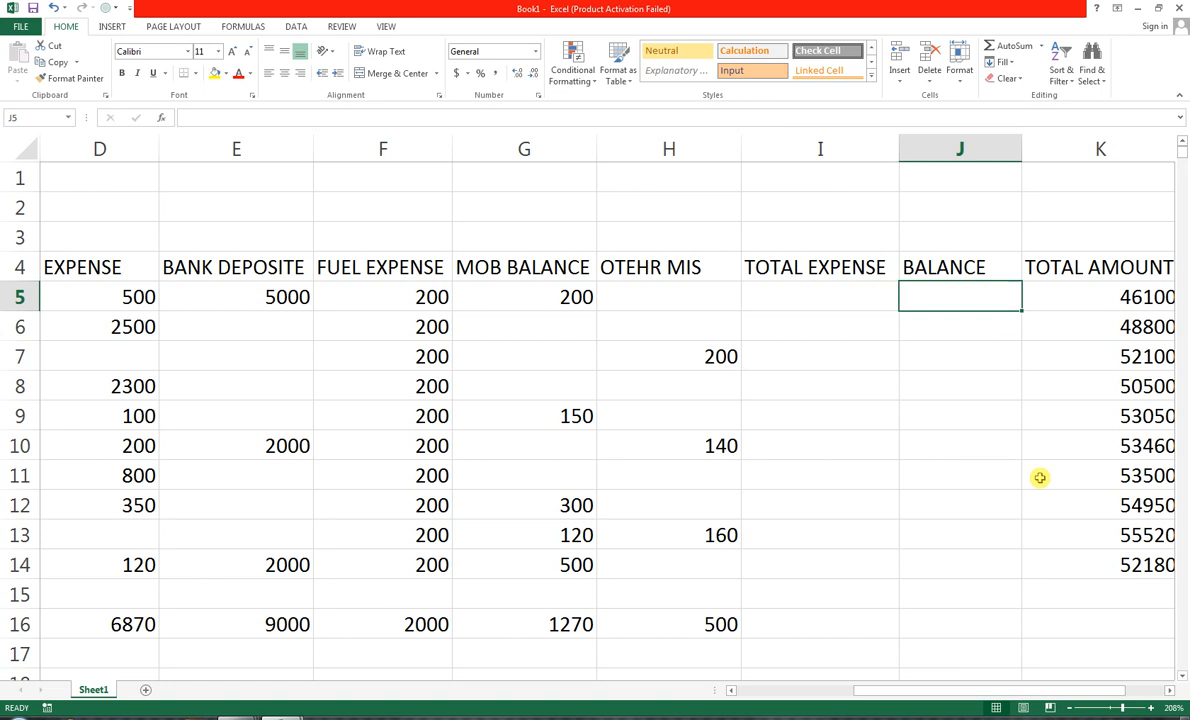
key(Left)
key(Left)
key(Left)
key(Left)
key(Left)
key(Left)
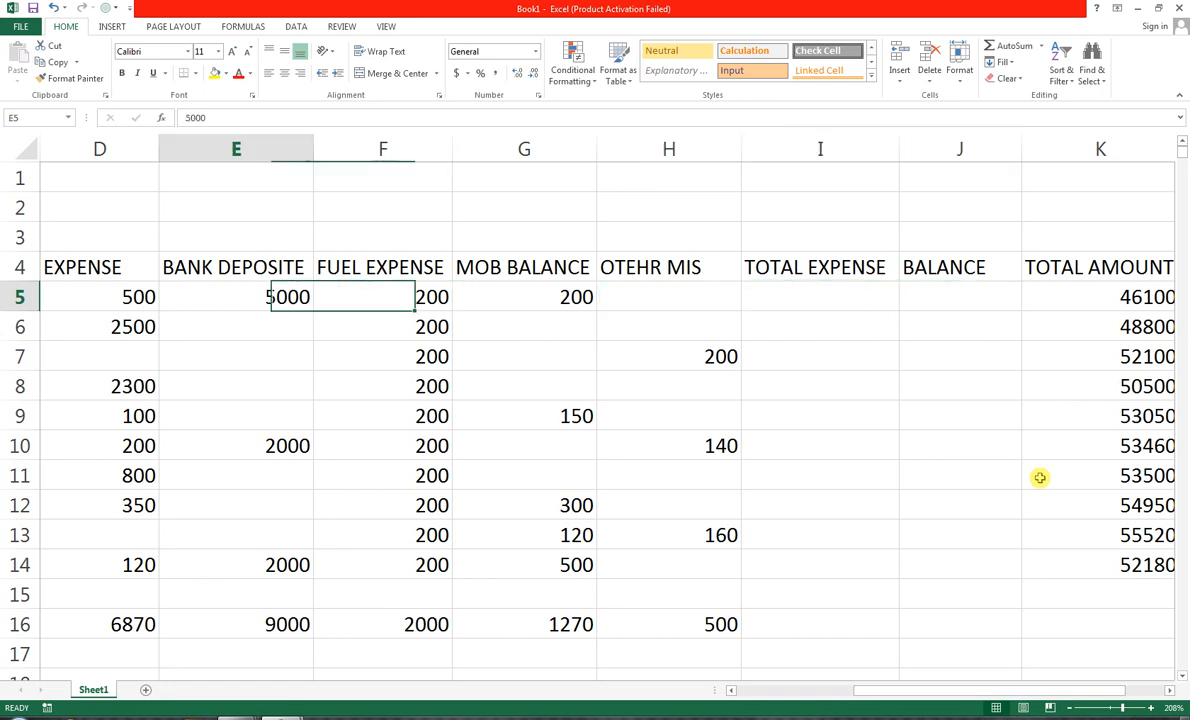
key(Left)
key(Right)
key(Right)
key(Right)
key(Right)
key(Right)
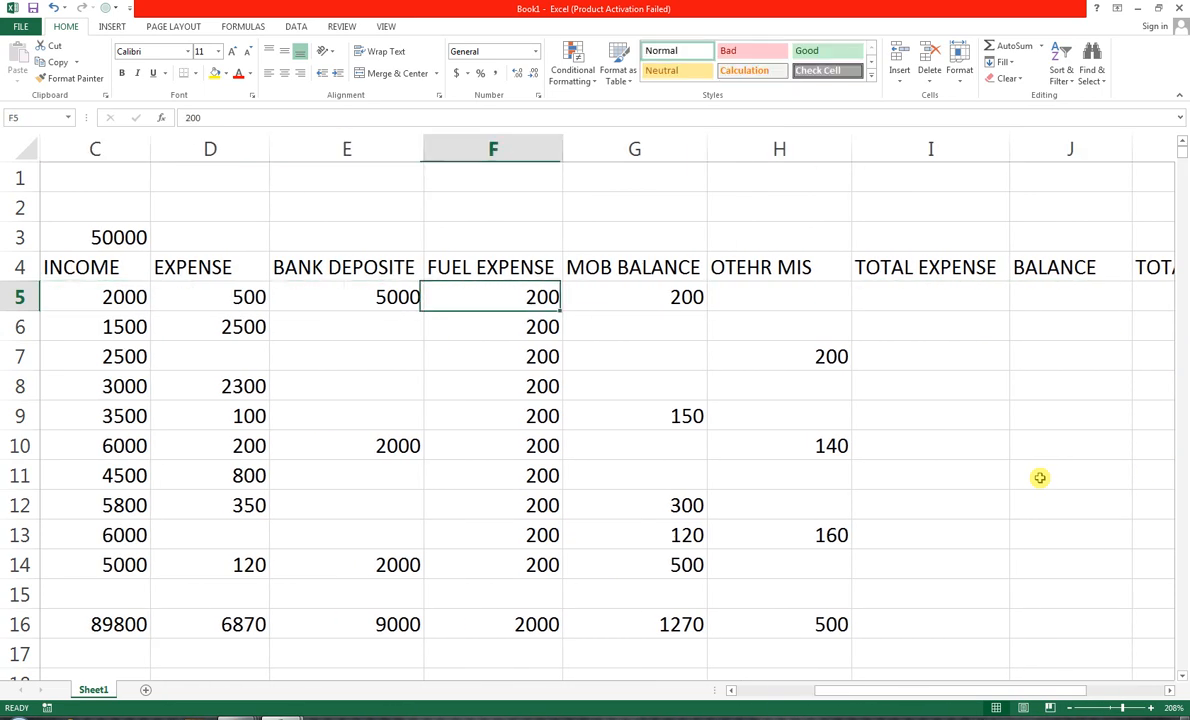
Enter =SUM(D5:H5) in I5 under TOTAL EXPENSE and copy it down through I14.
key(Right)
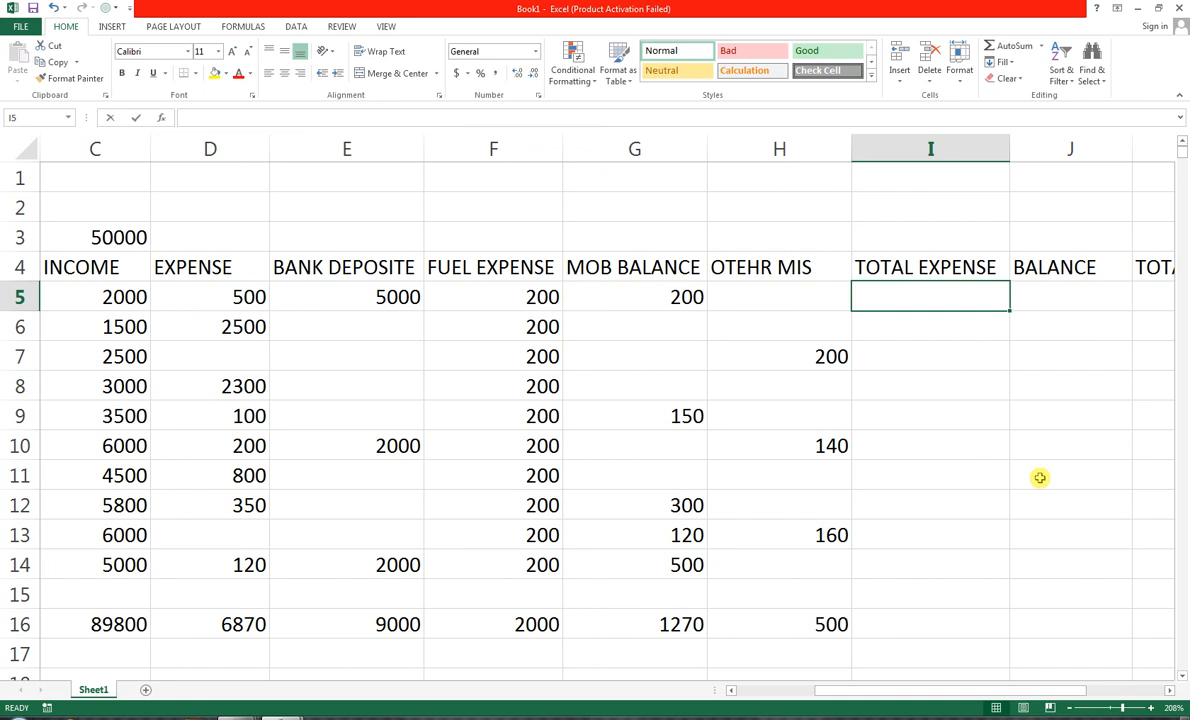
text(=SUM()
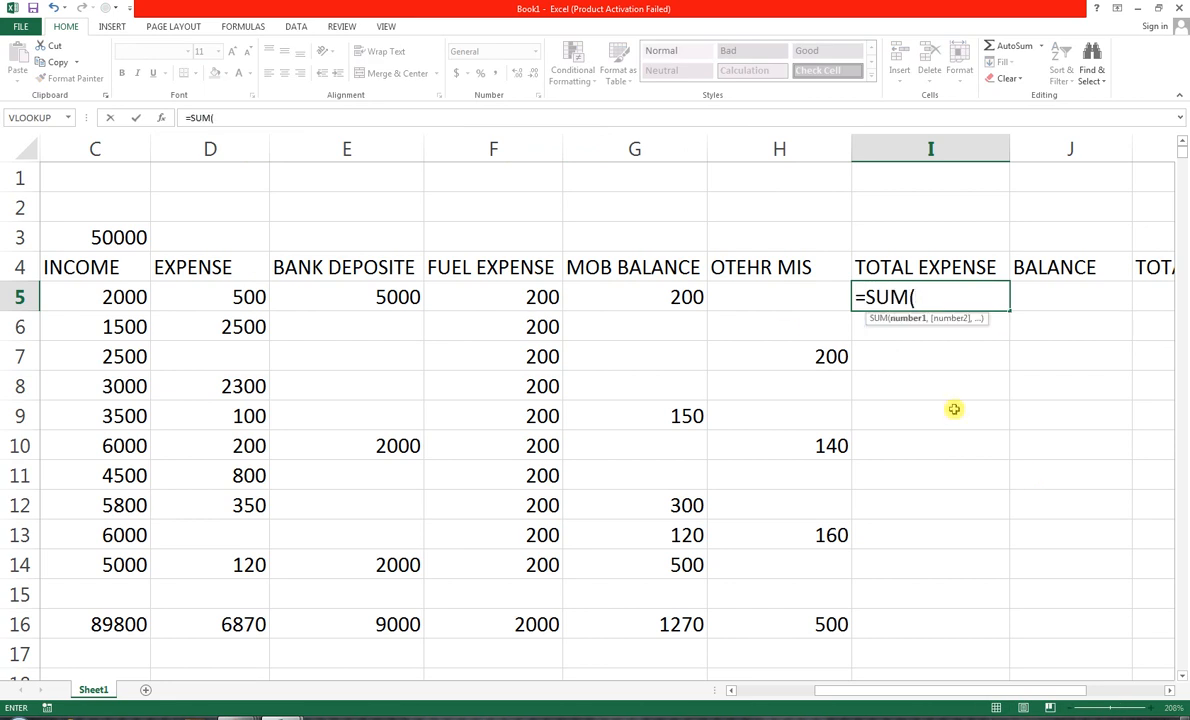
drag(765, 297, 165, 313)
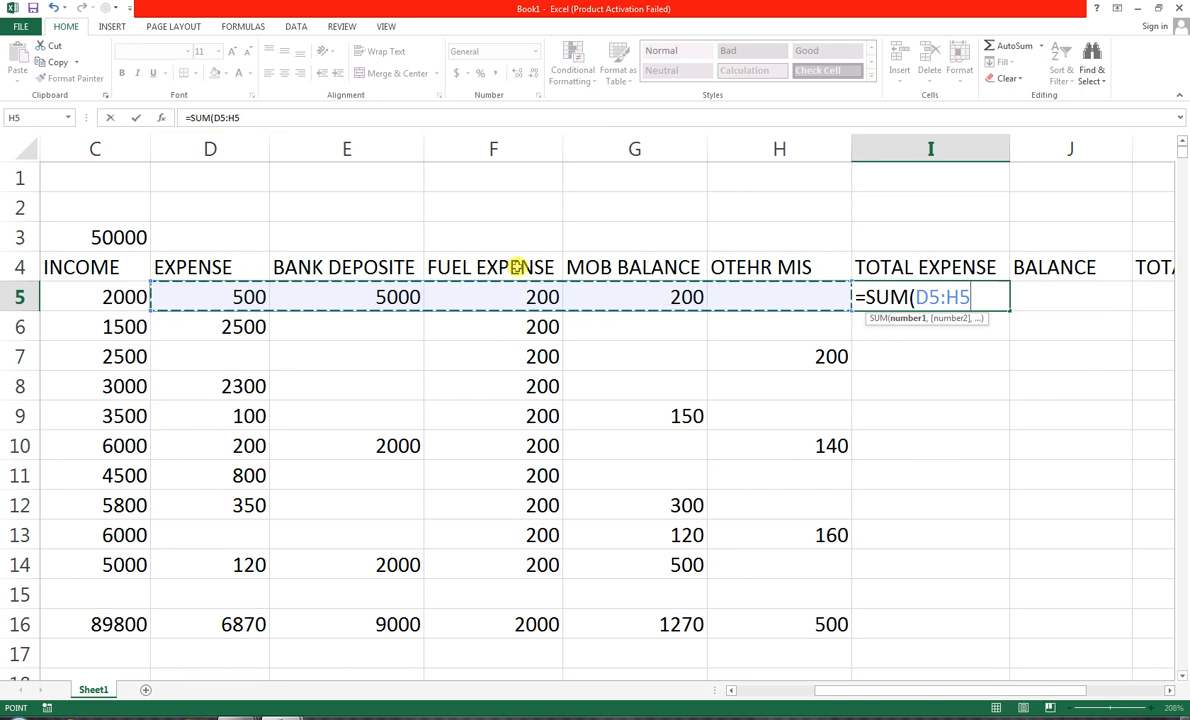
text())
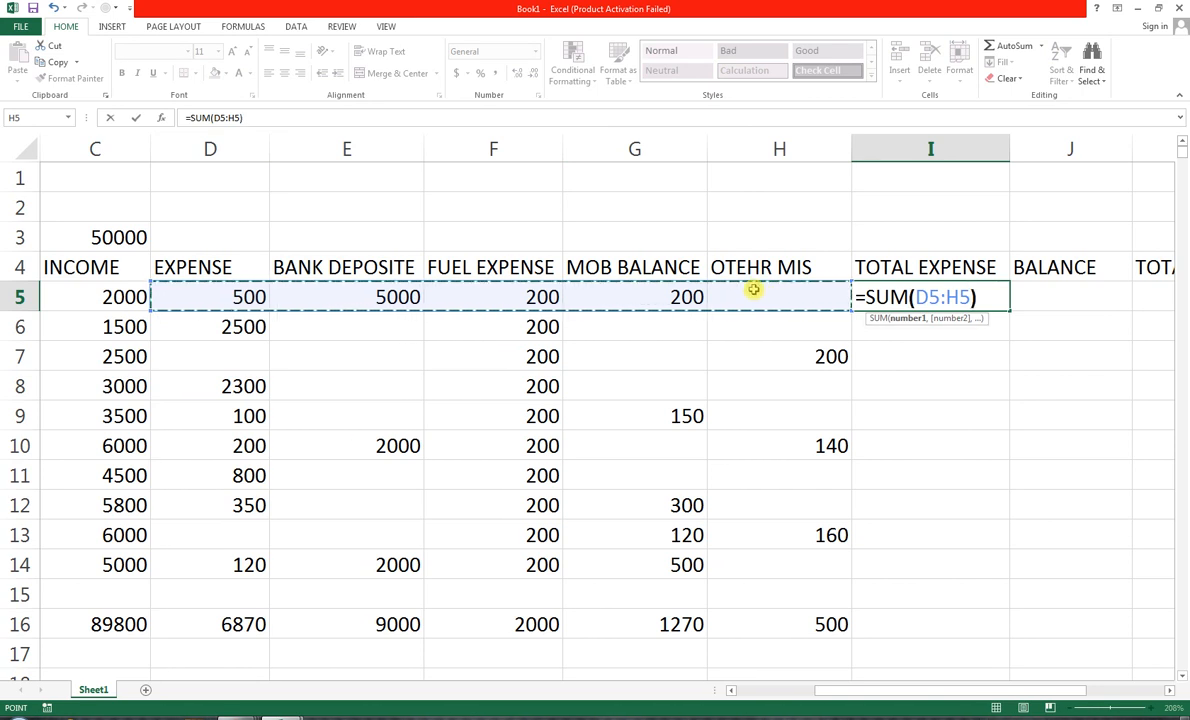
key(Return)
key(Up)
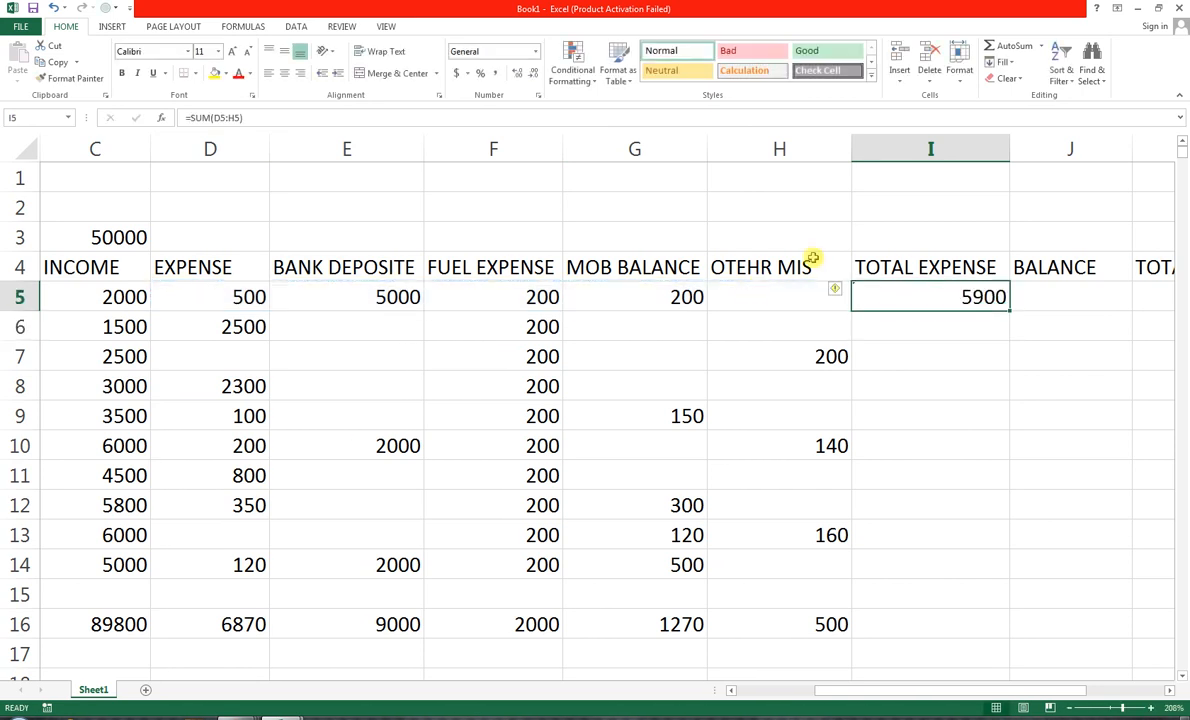
double_click(1011, 314)
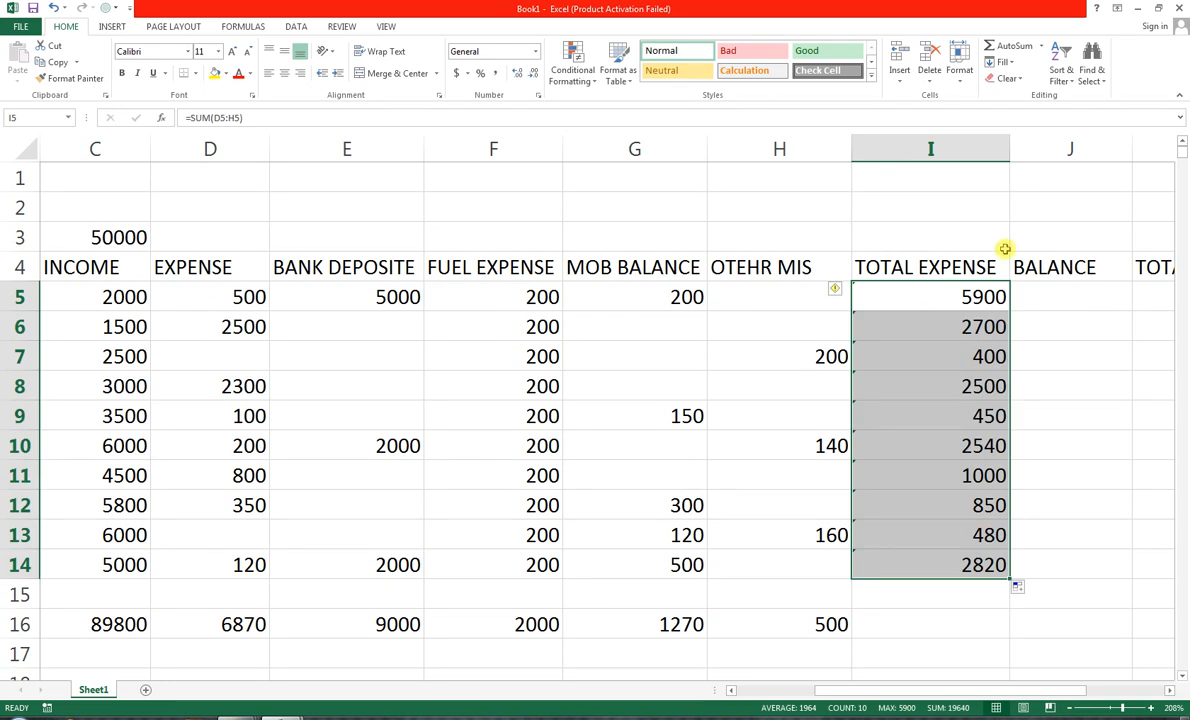
Clear the TOTAL EXPENSE formulas from I5:I14.
click(935, 297)
key(shift+Down)
key(shift+Down)
key(shift+Down)
key(shift+Down)
key(shift+Down)
key(shift+Down)
key(shift+Down)
key(shift+Down)
key(shift+Down)
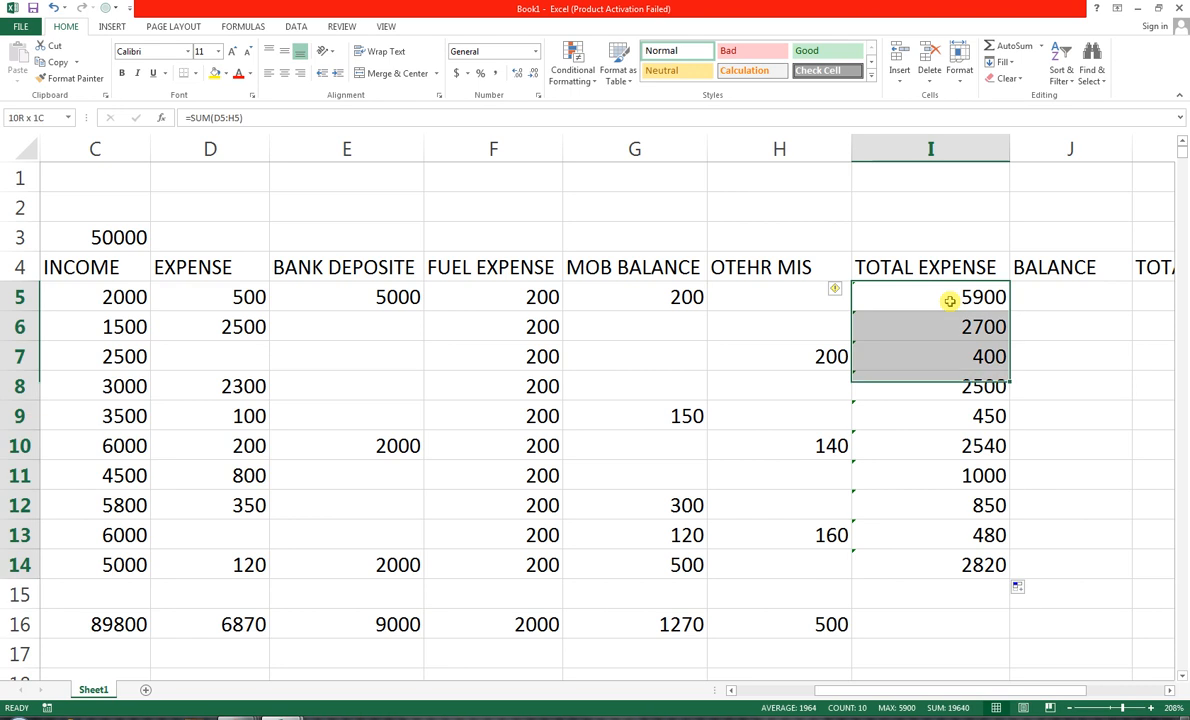
key(Delete)
Calculate TOTAL EXPENSE in I5 with =SUM(D5:H5) and fill the formula down to I14.
click(950, 300)
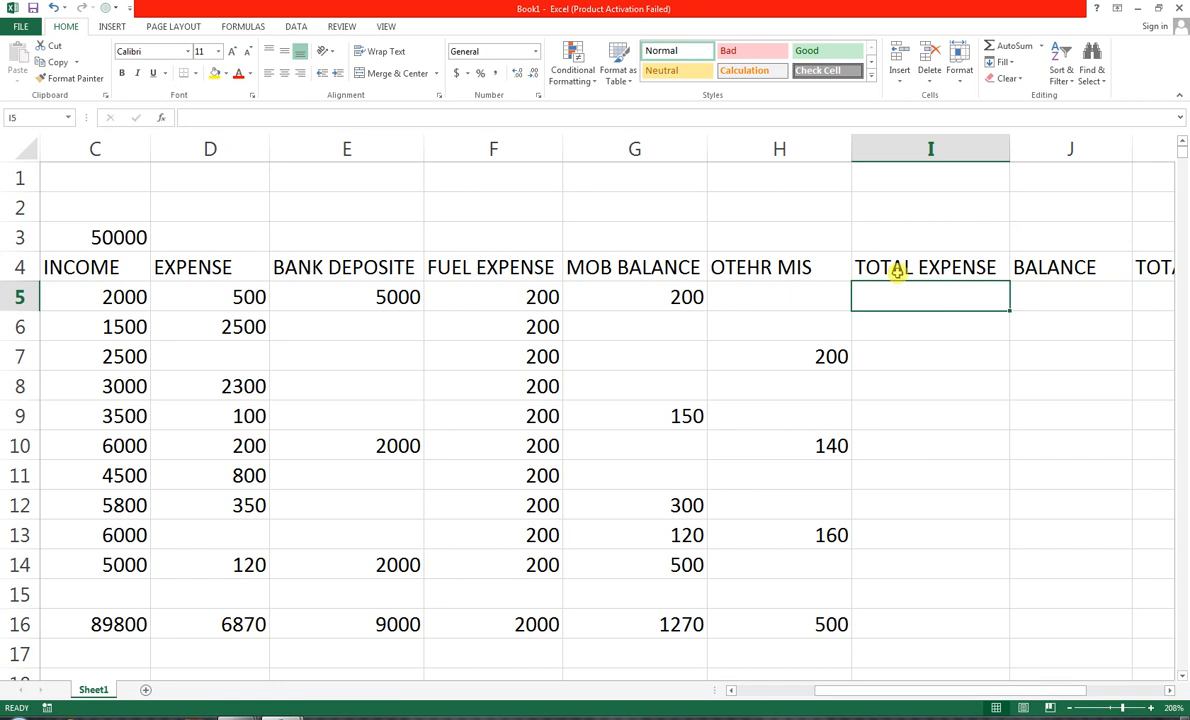
text(=SUM()
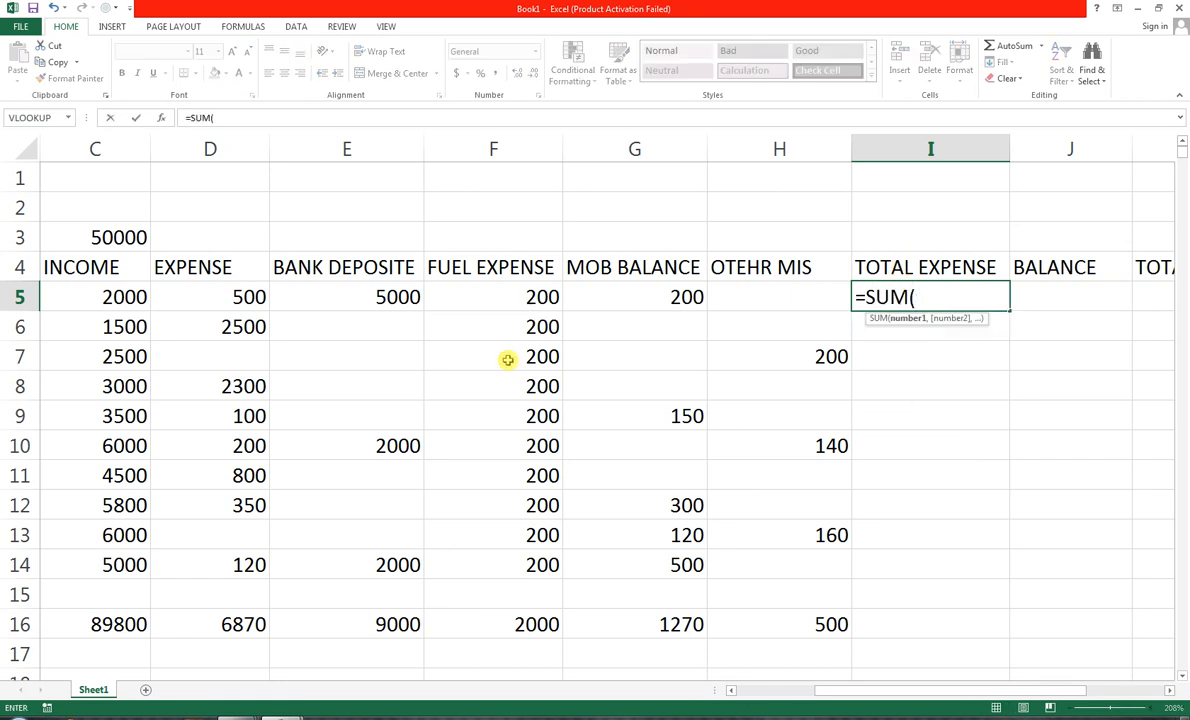
drag(210, 297, 760, 307)
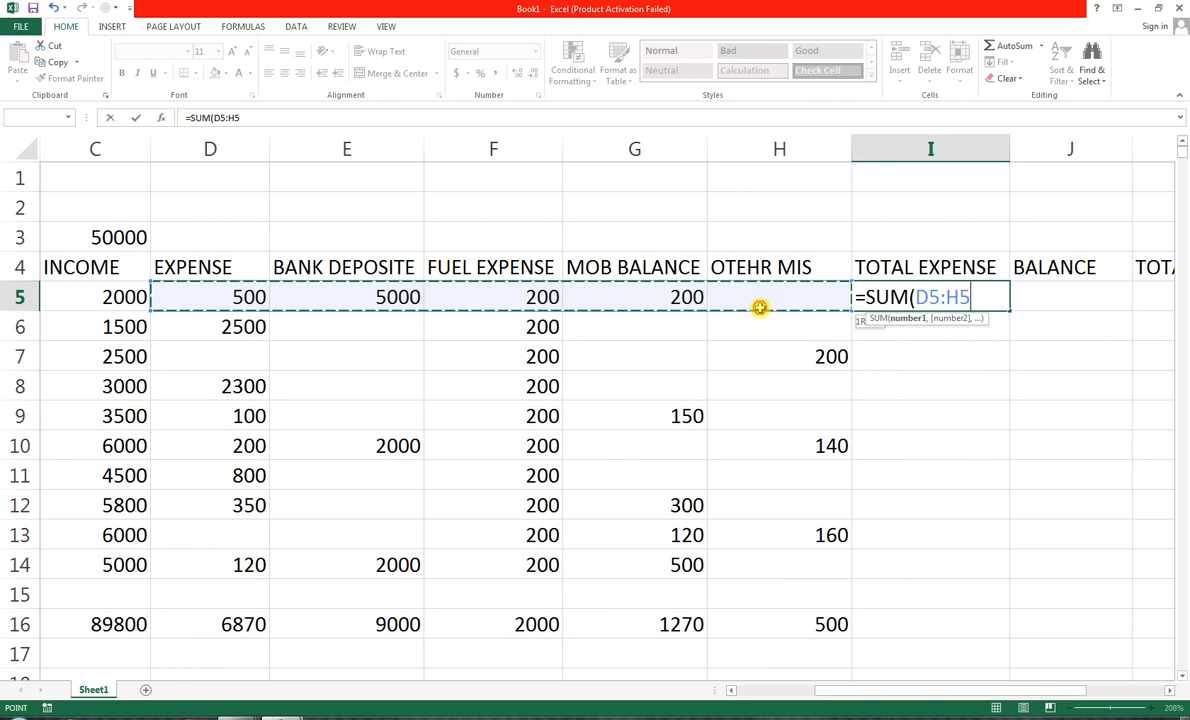
text())
key(Return)
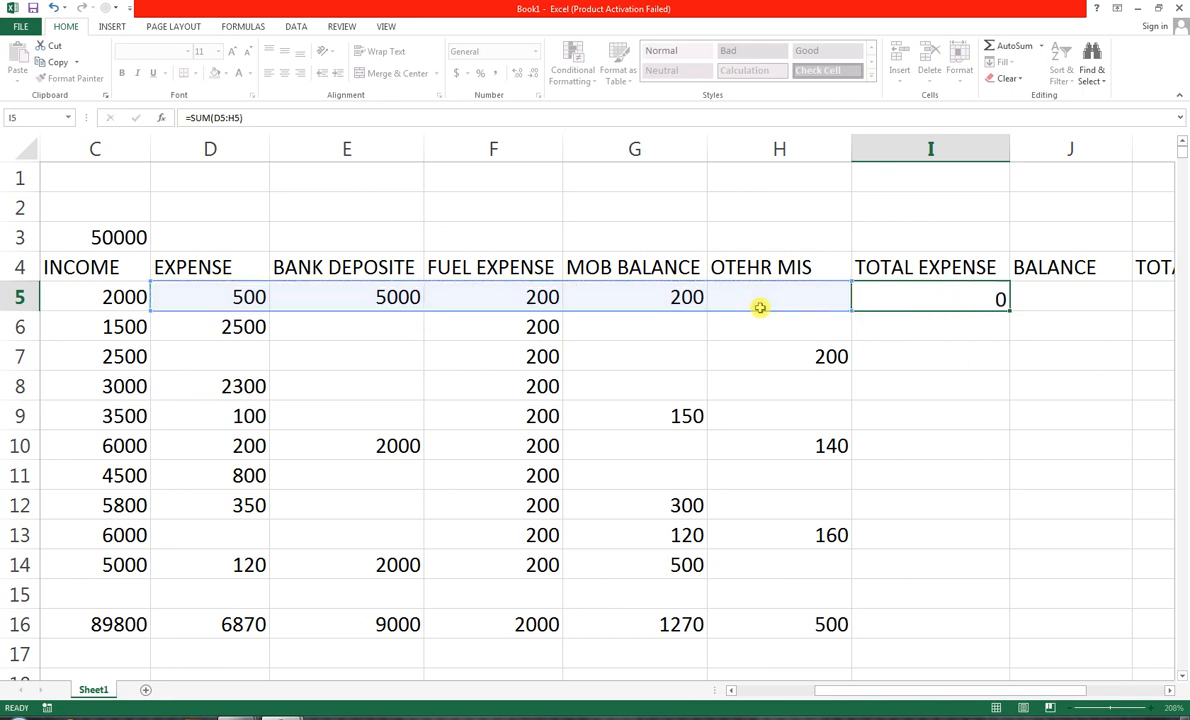
key(Up)
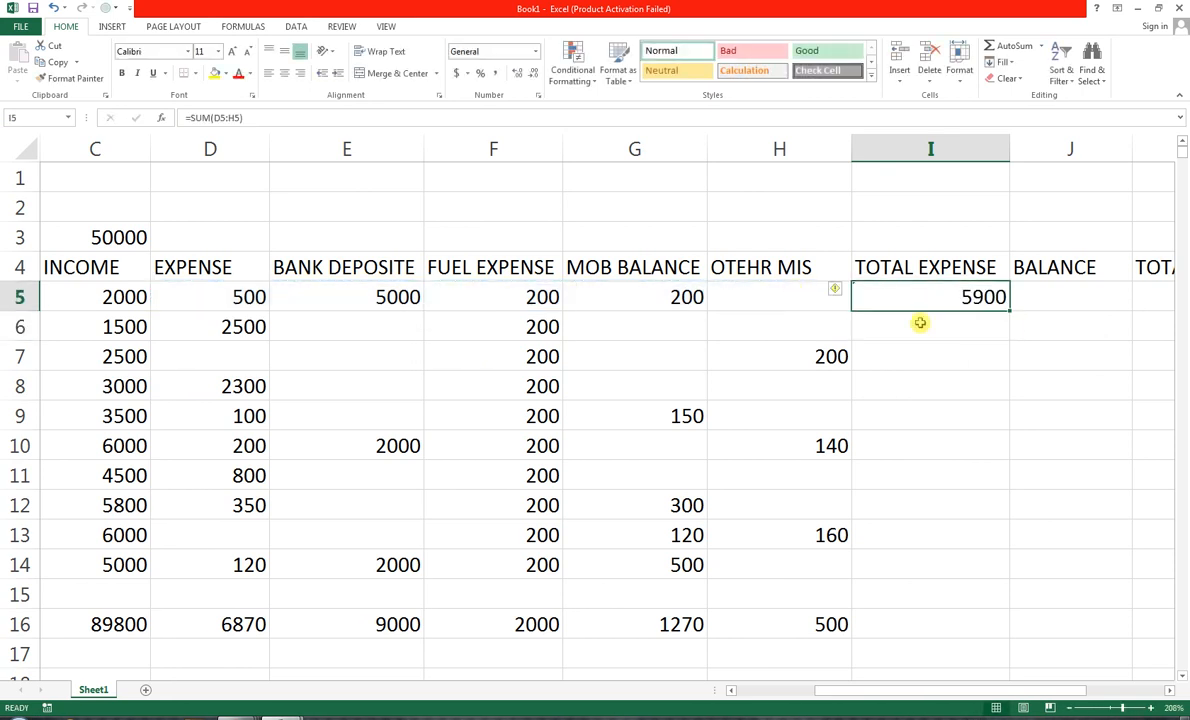
double_click(1008, 313)
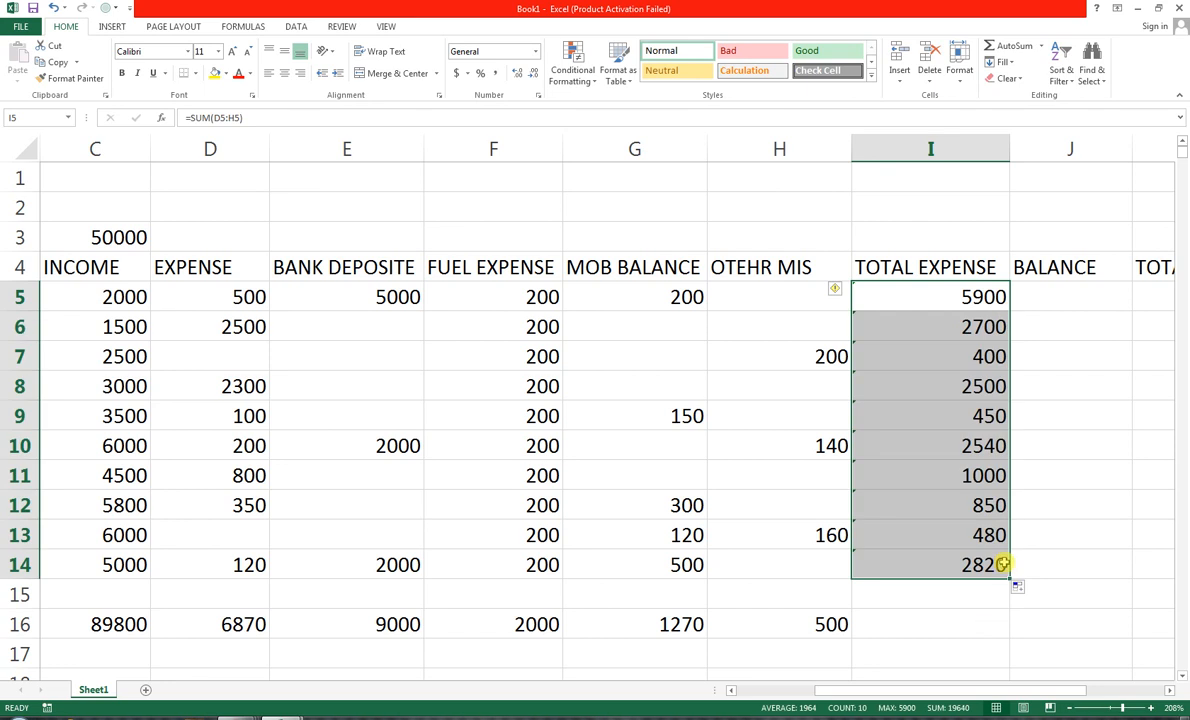
Enter the BALANCE formula =$C$3+C5 in J5, adding the day's income to the opening balance locked as an absolute reference.
click(1041, 354)
click(1044, 300)
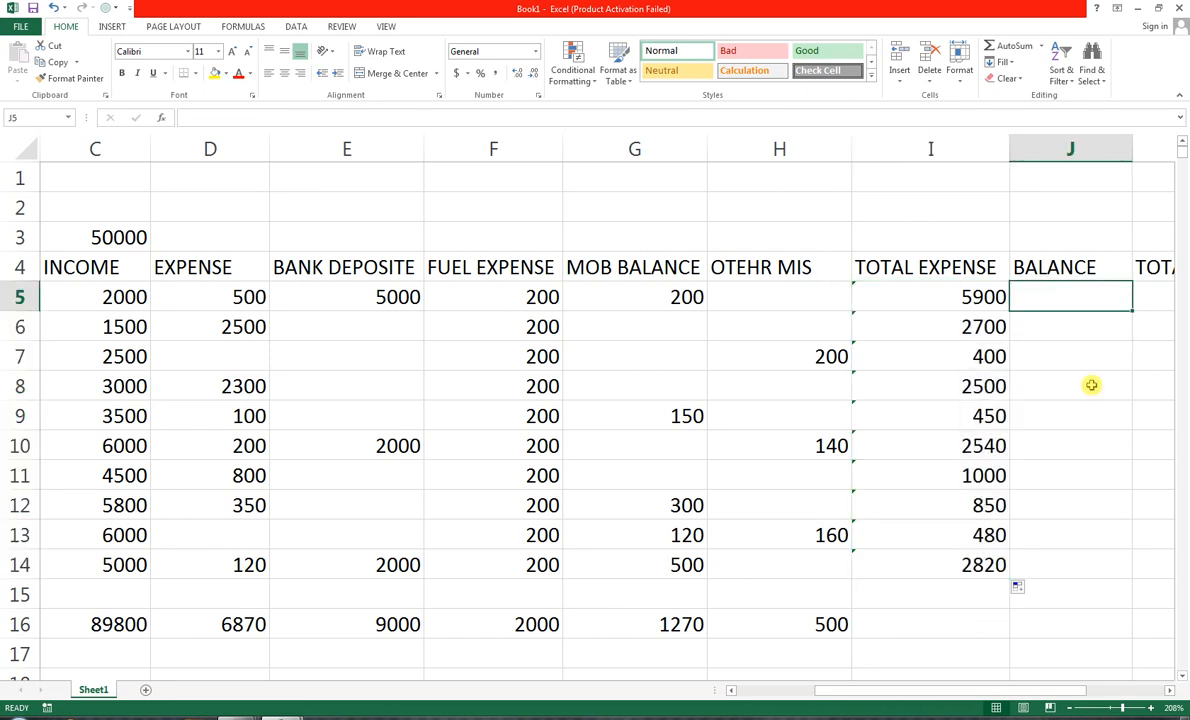
text(=)
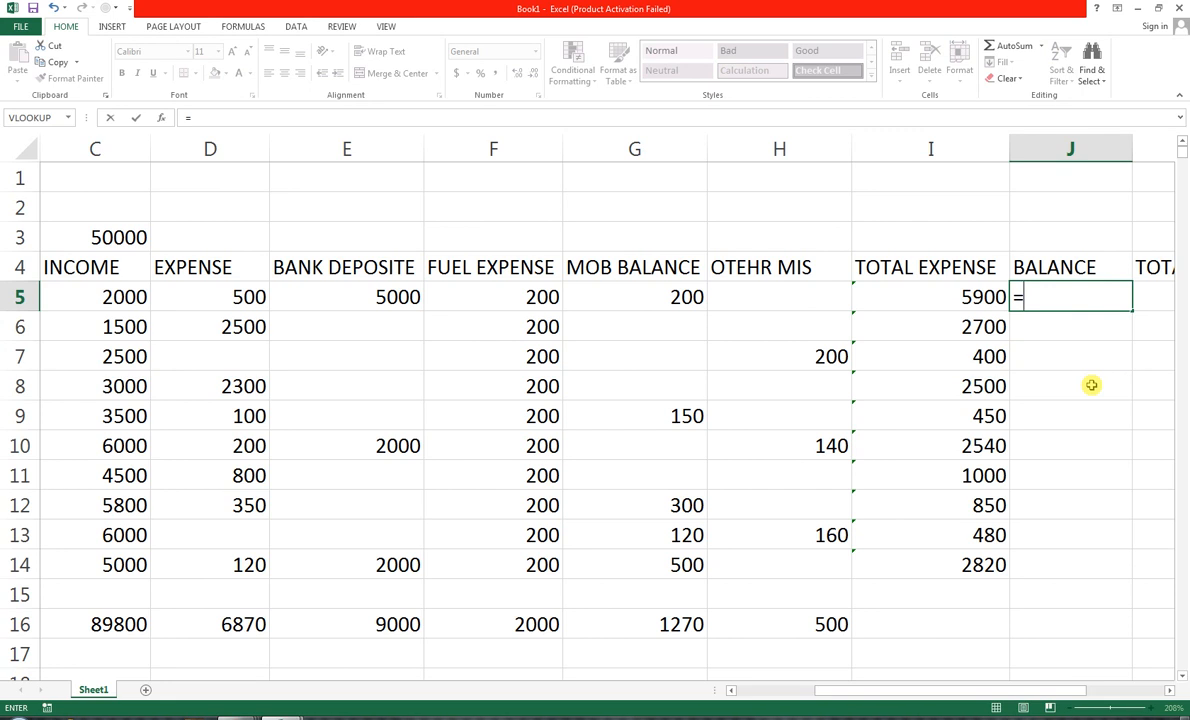
key(Left)
key(Left)
key(Left)
key(Left)
key(Left)
key(Left)
key(Left)
key(Left)
key(Up)
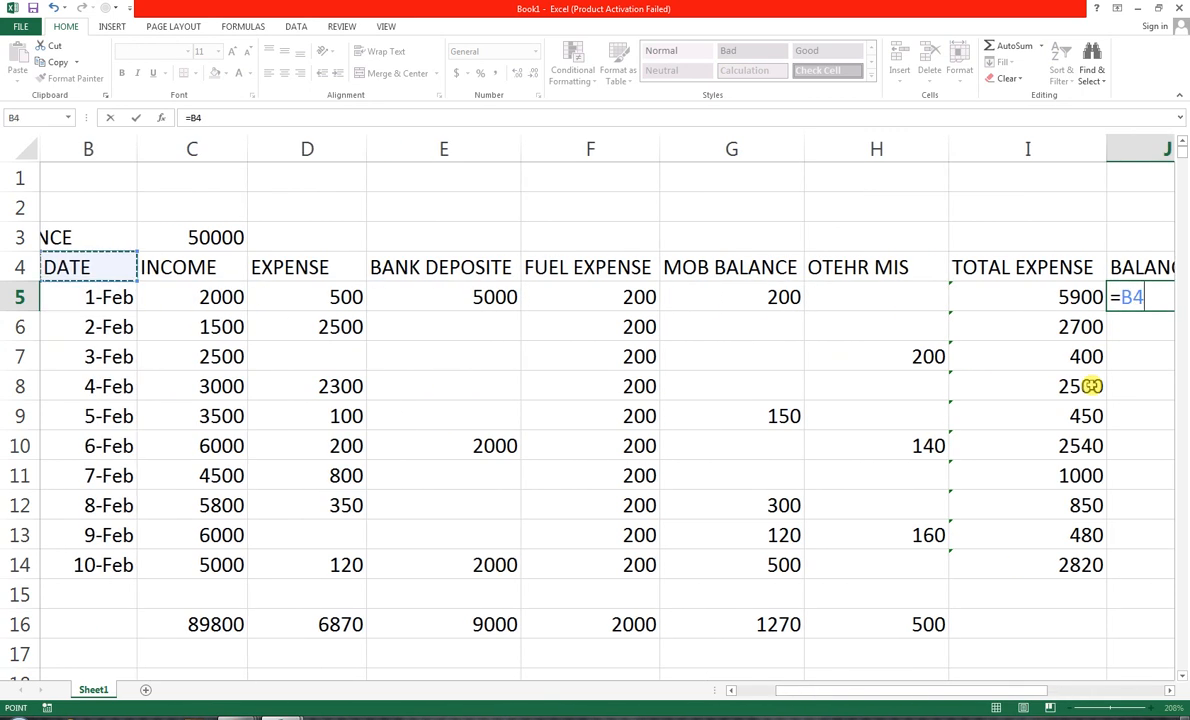
key(Right)
key(Up)
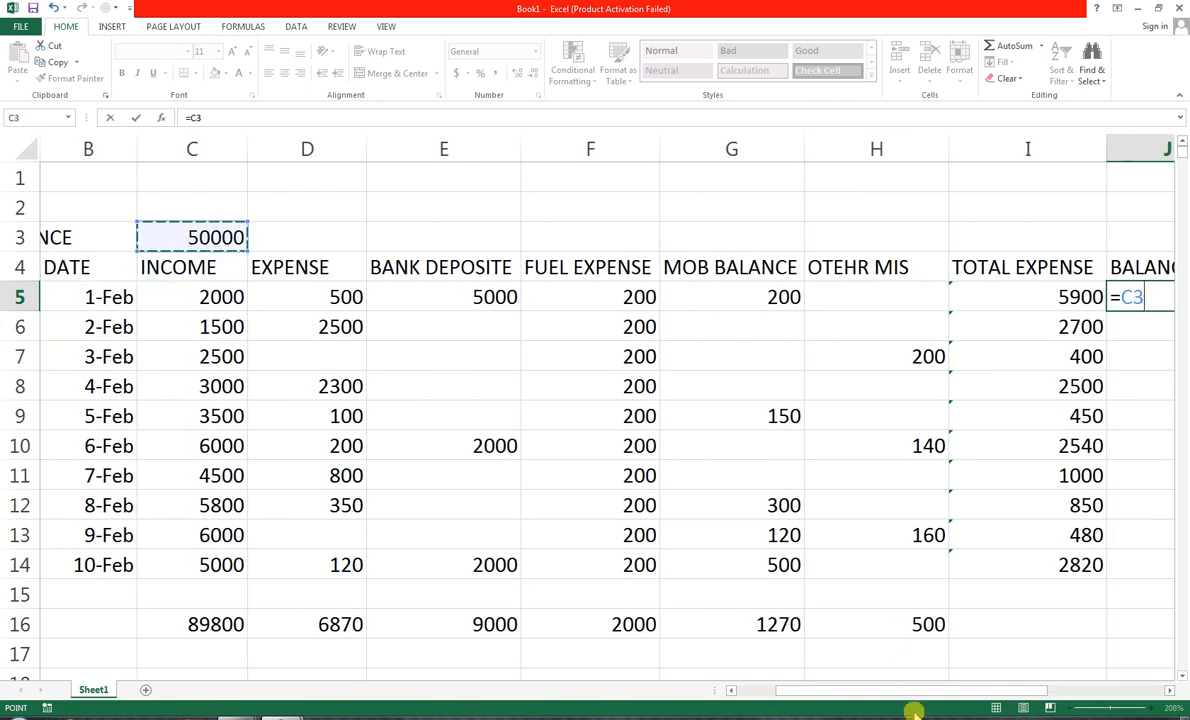
drag(930, 690, 962, 688)
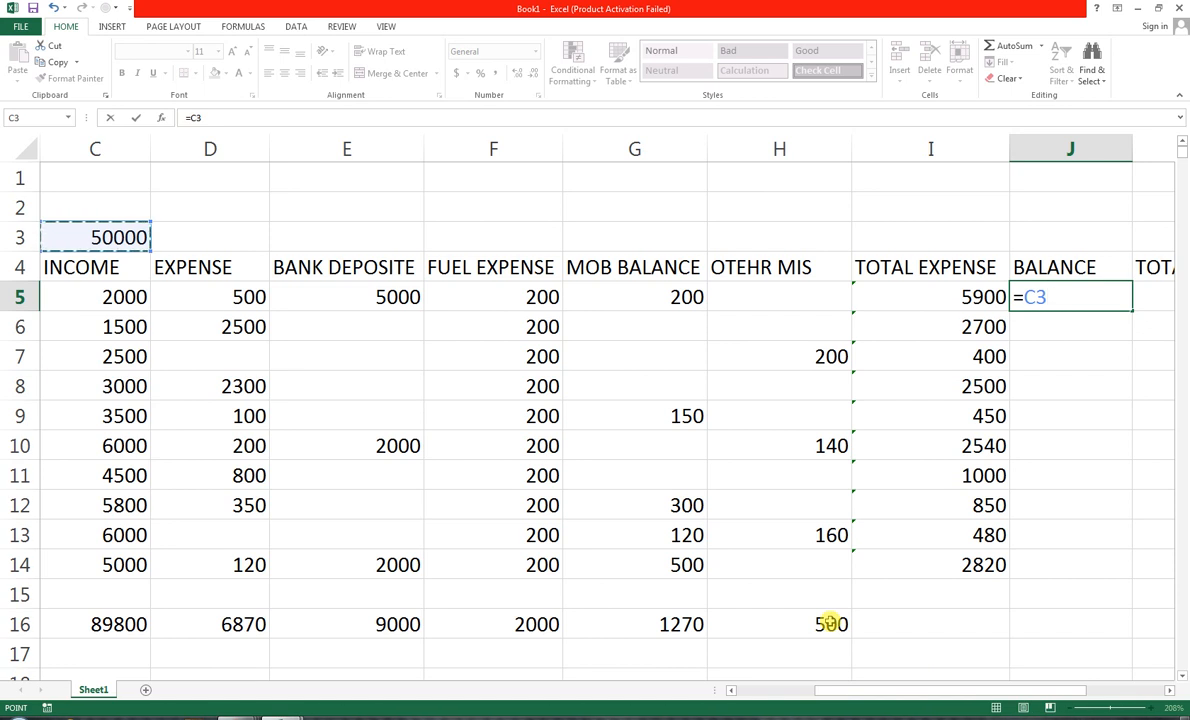
key(F4)
text(+)
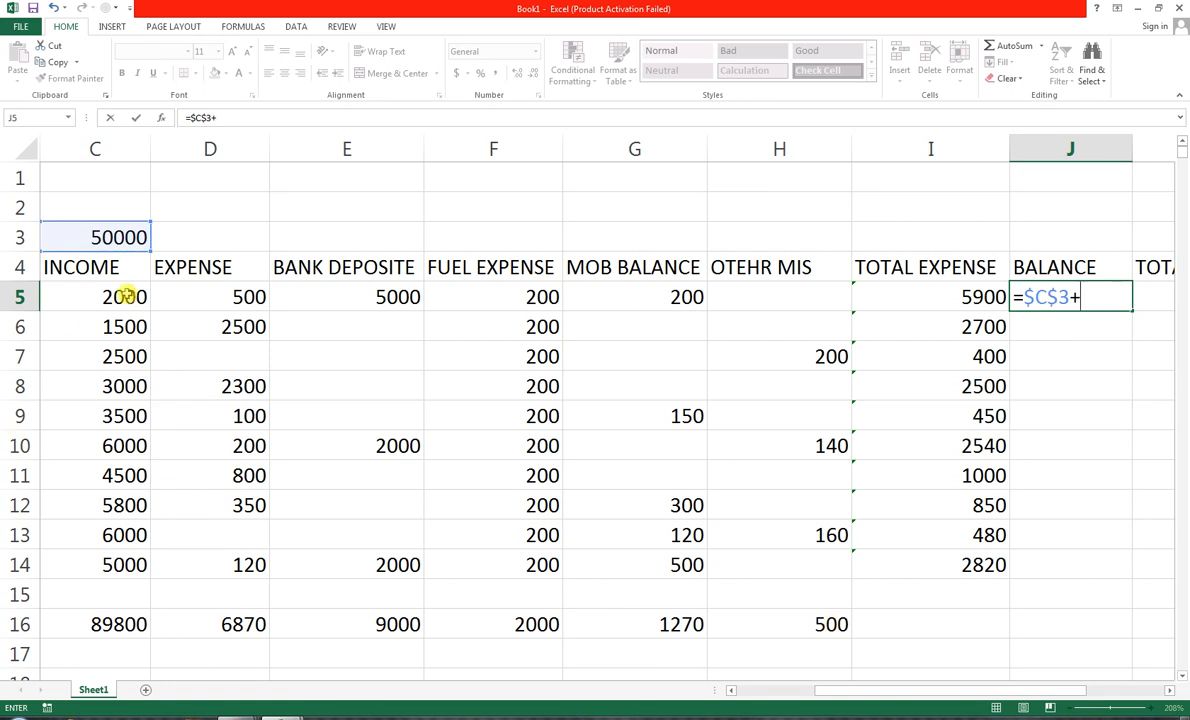
click(105, 297)
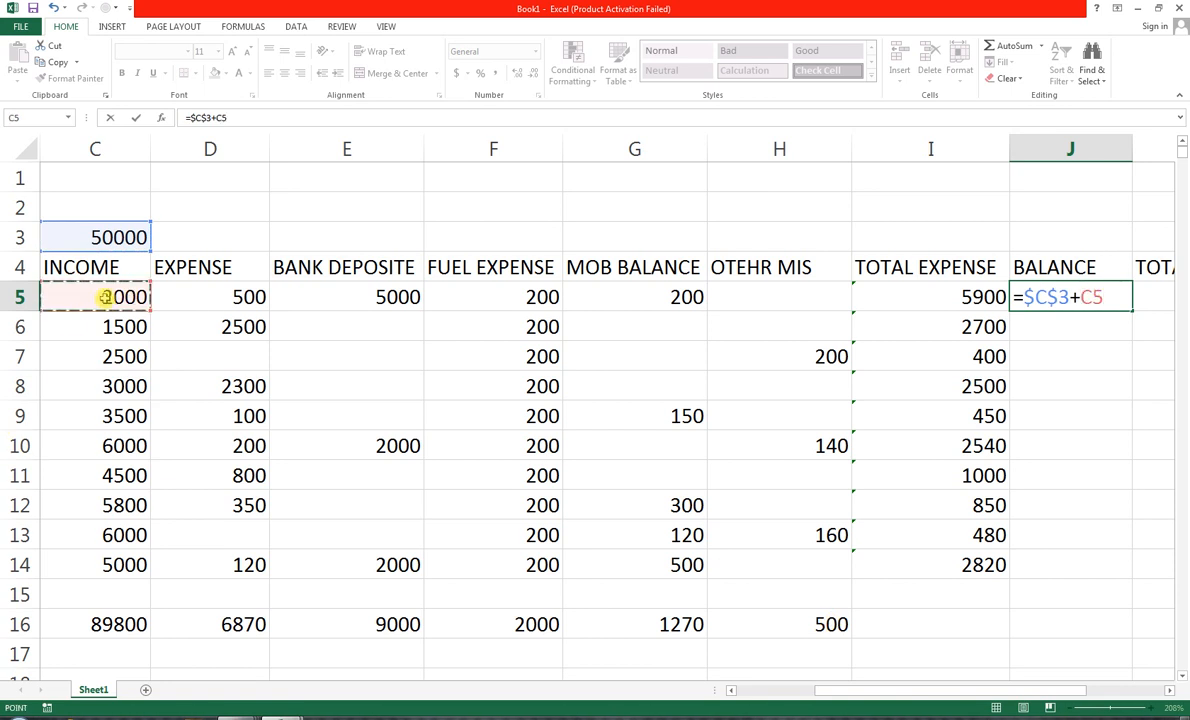
key(Return)
Copy the BALANCE formula from J5 down through J14 for all the dates.
click(1090, 301)
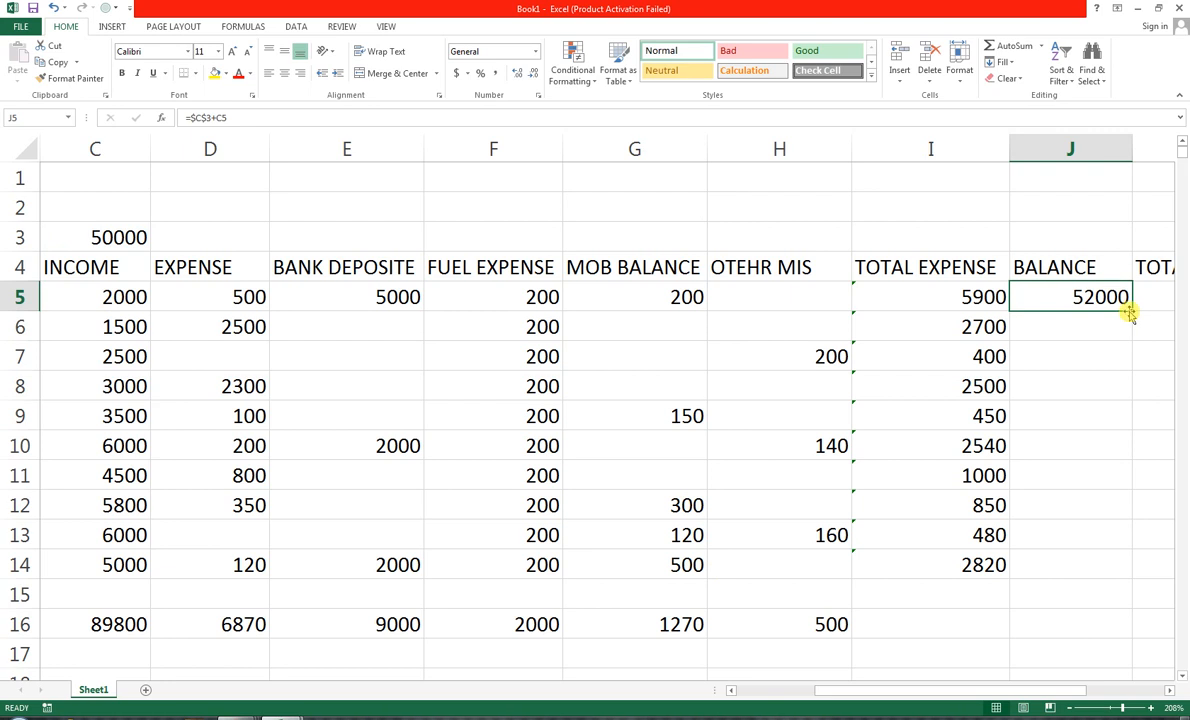
double_click(1130, 312)
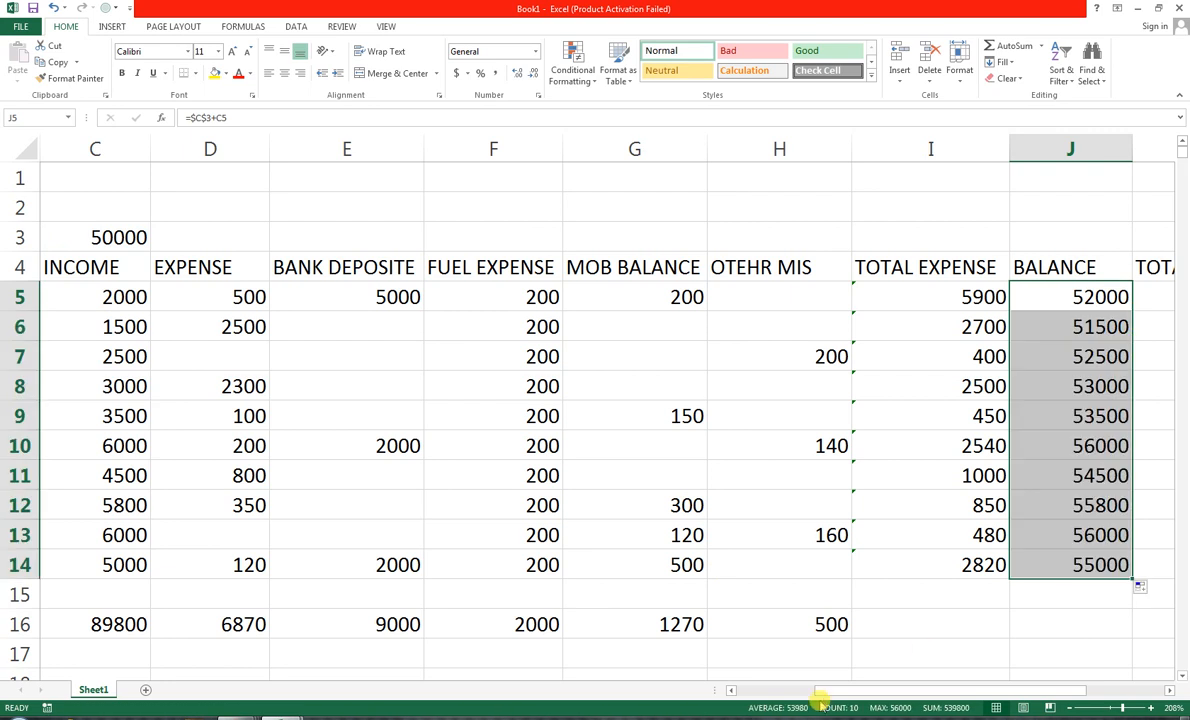
drag(858, 690, 903, 690)
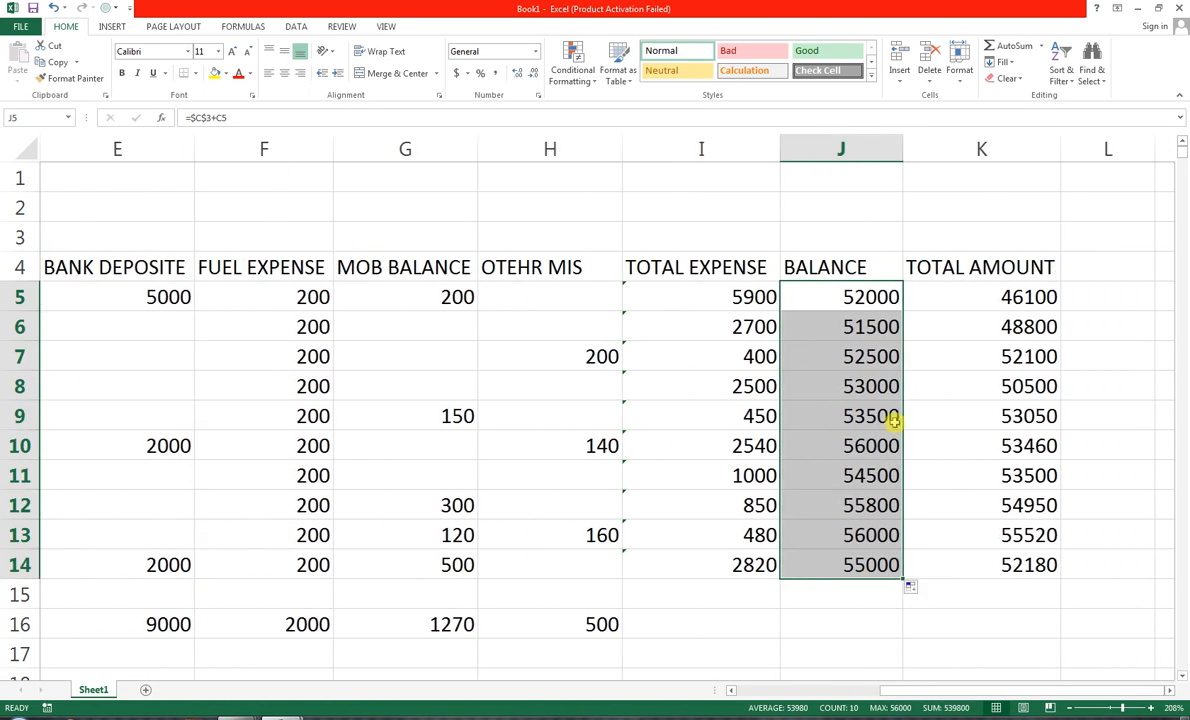
Add the header BALANCE CHECK in L4 and fit column L's width to it.
click(1121, 268)
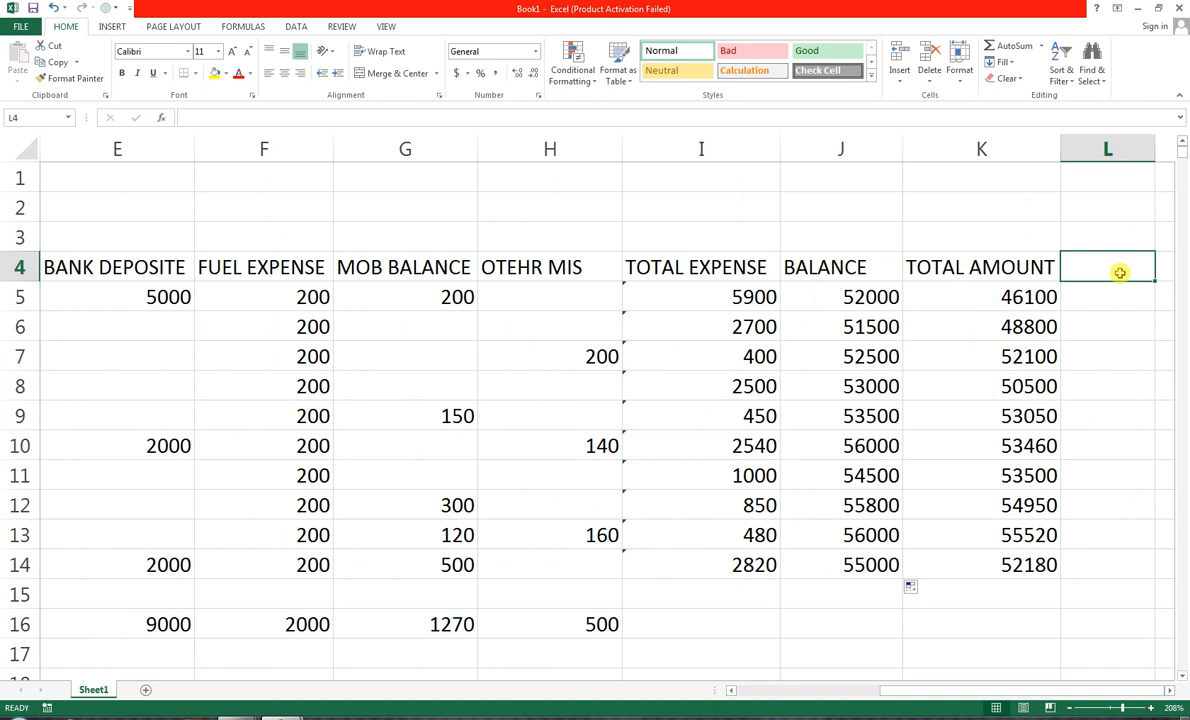
drag(1001, 266, 993, 563)
click(1092, 266)
text(BA)
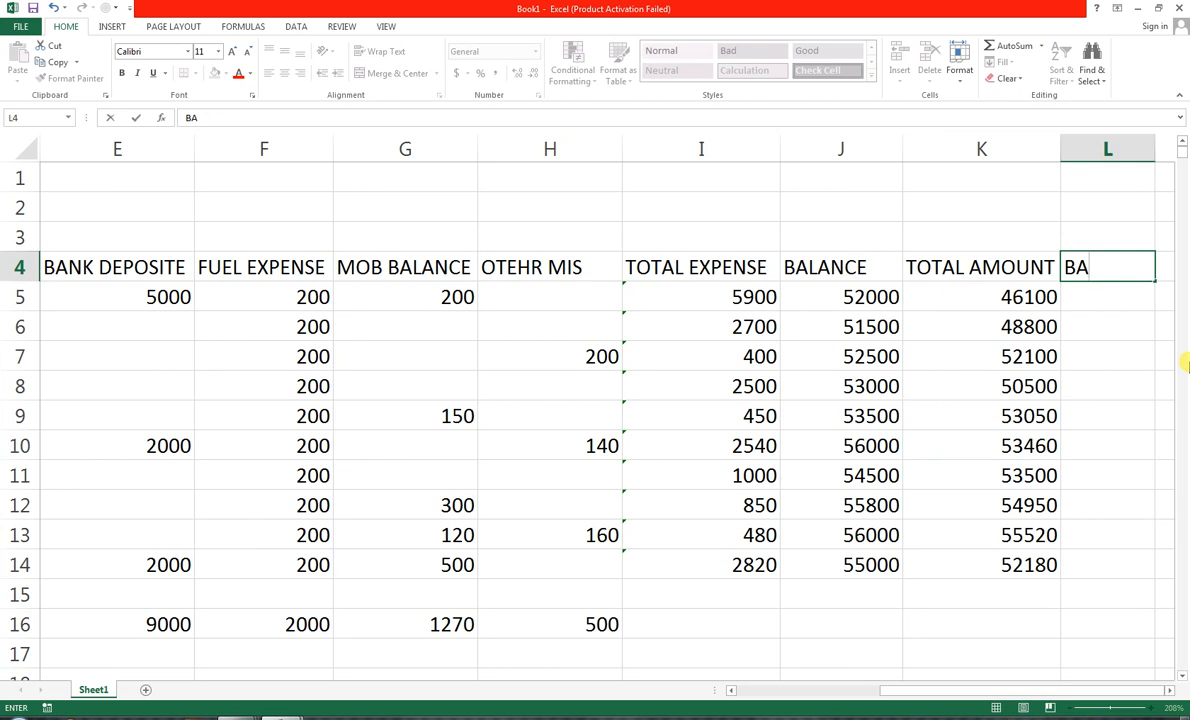
text(LANCE CHECK)
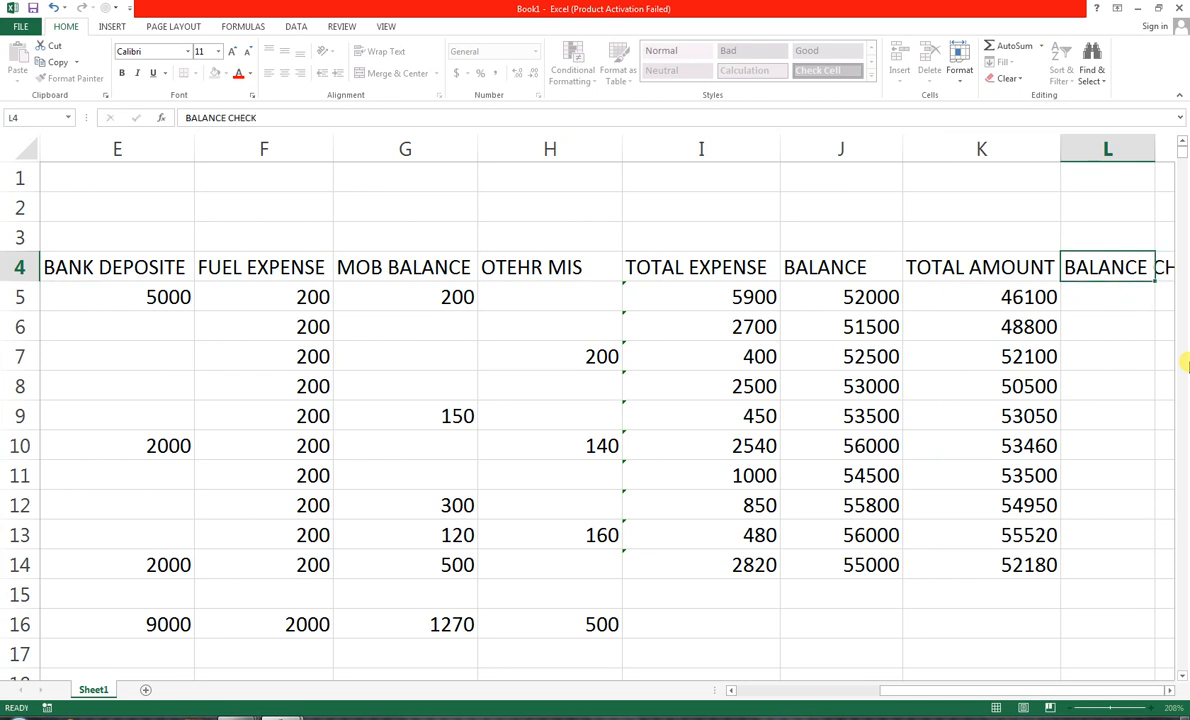
key(Return)
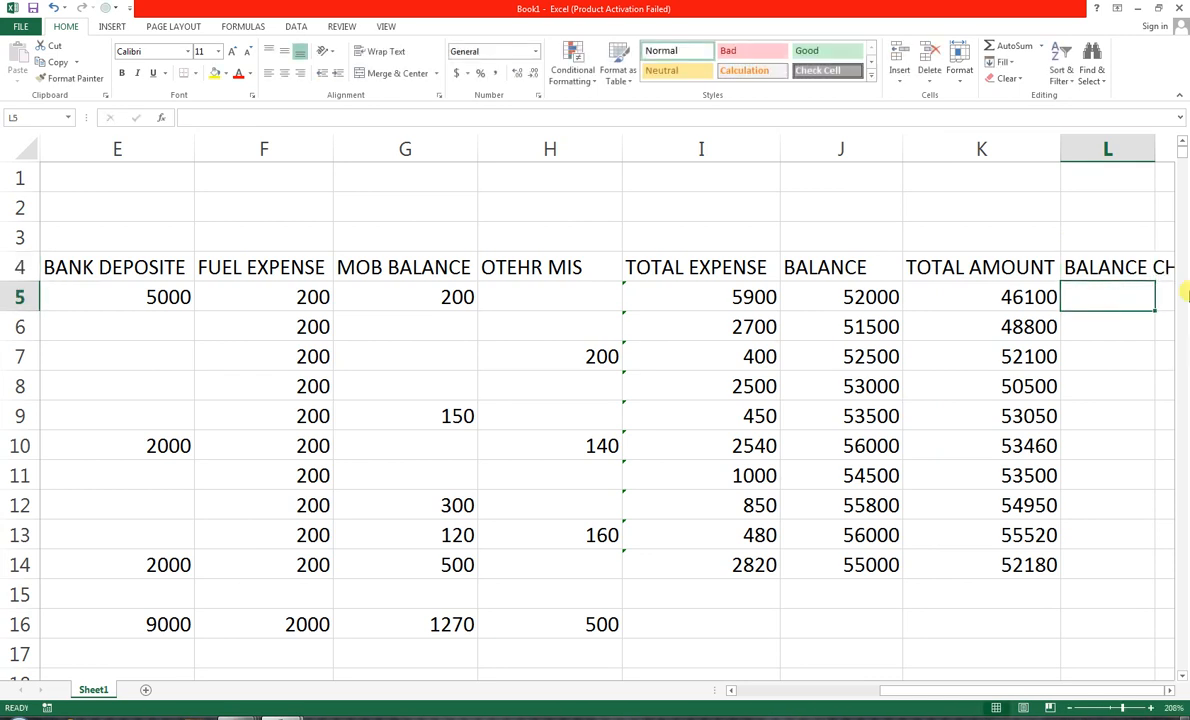
double_click(1159, 153)
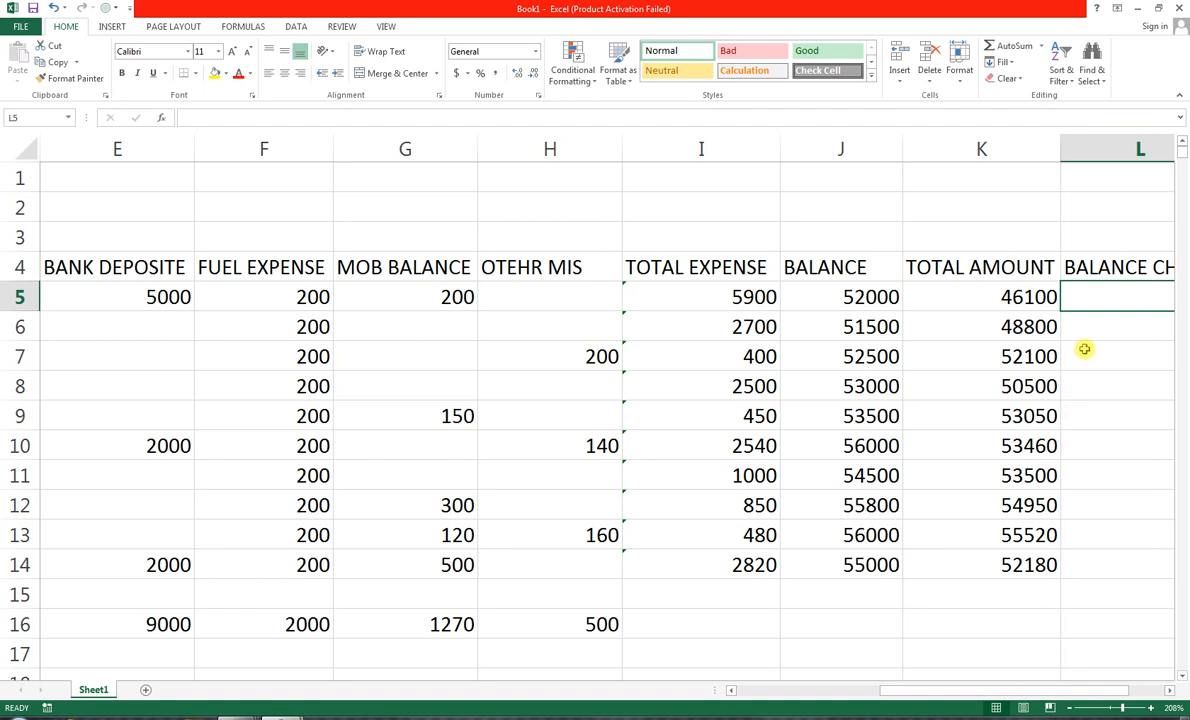
Calculate BALANCE CHECK in L5 with =J5-I5 and fill the formula down to L14.
text(=)
key(Left)
key(Left)
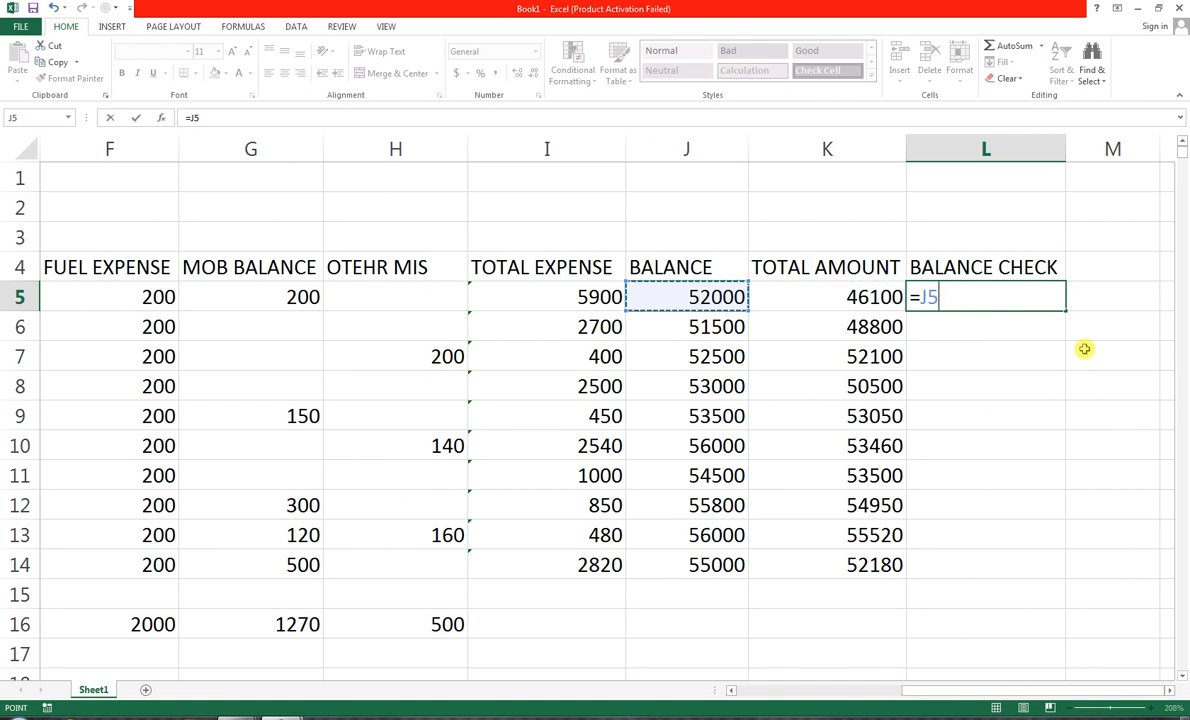
text(-)
key(Left)
key(Left)
key(Left)
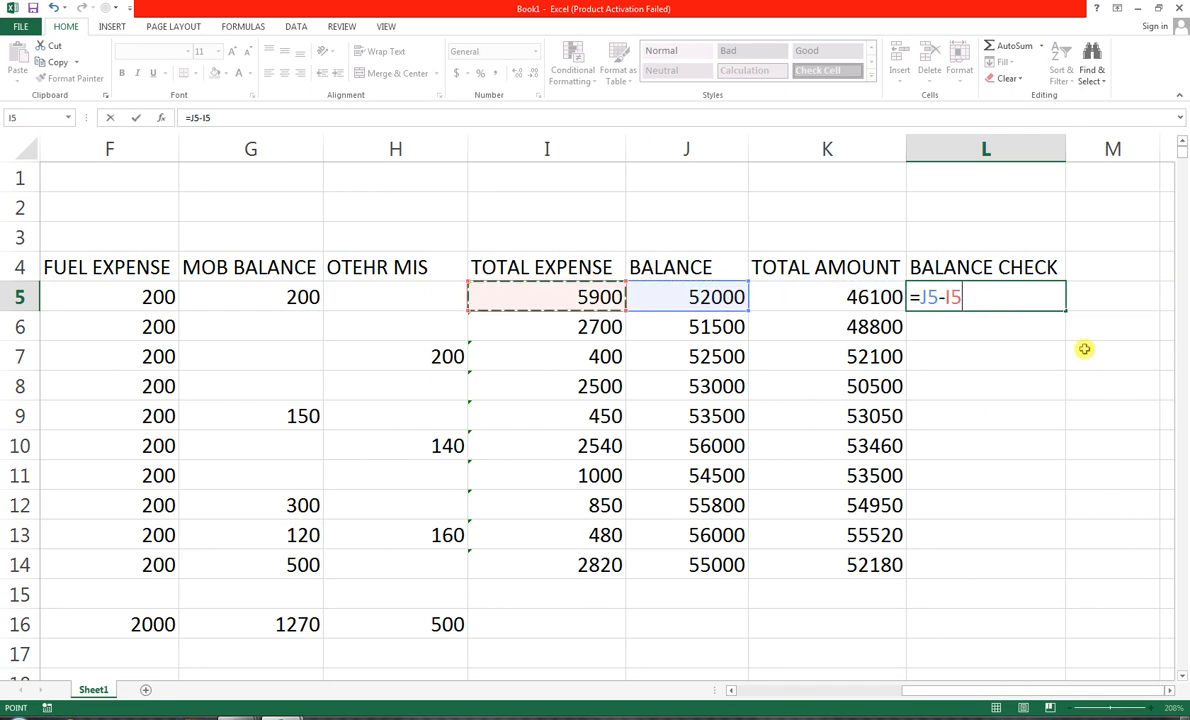
key(Return)
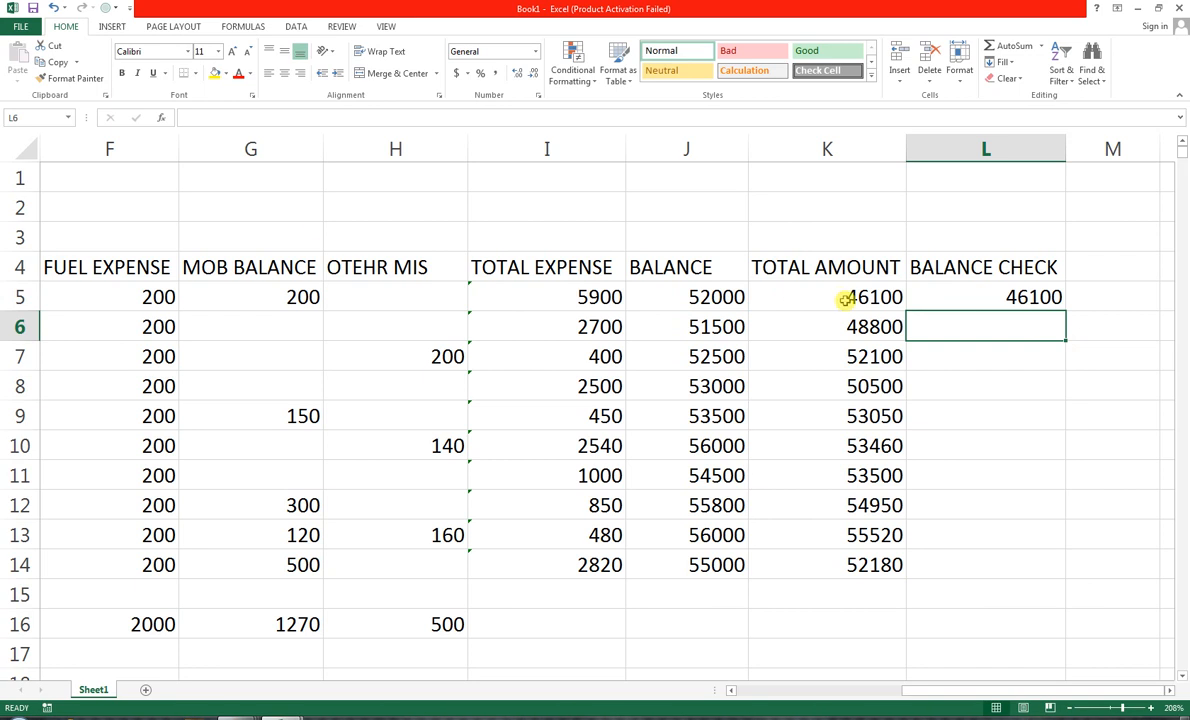
click(1040, 305)
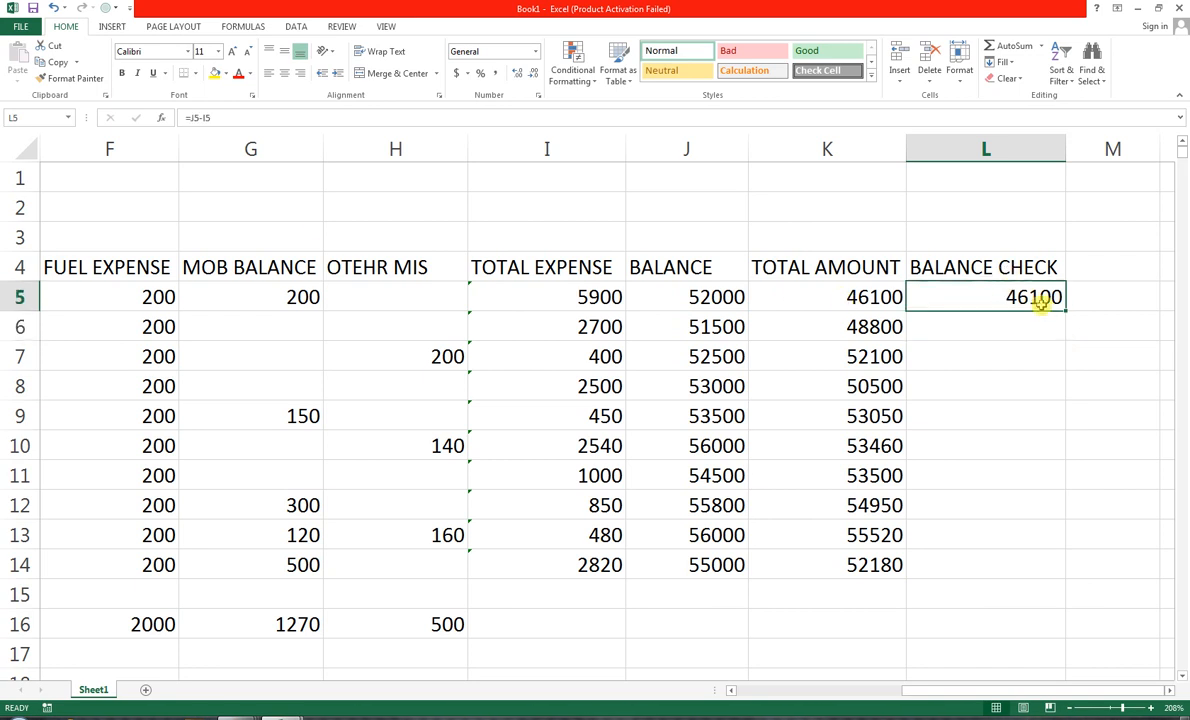
drag(1066, 313, 1062, 575)
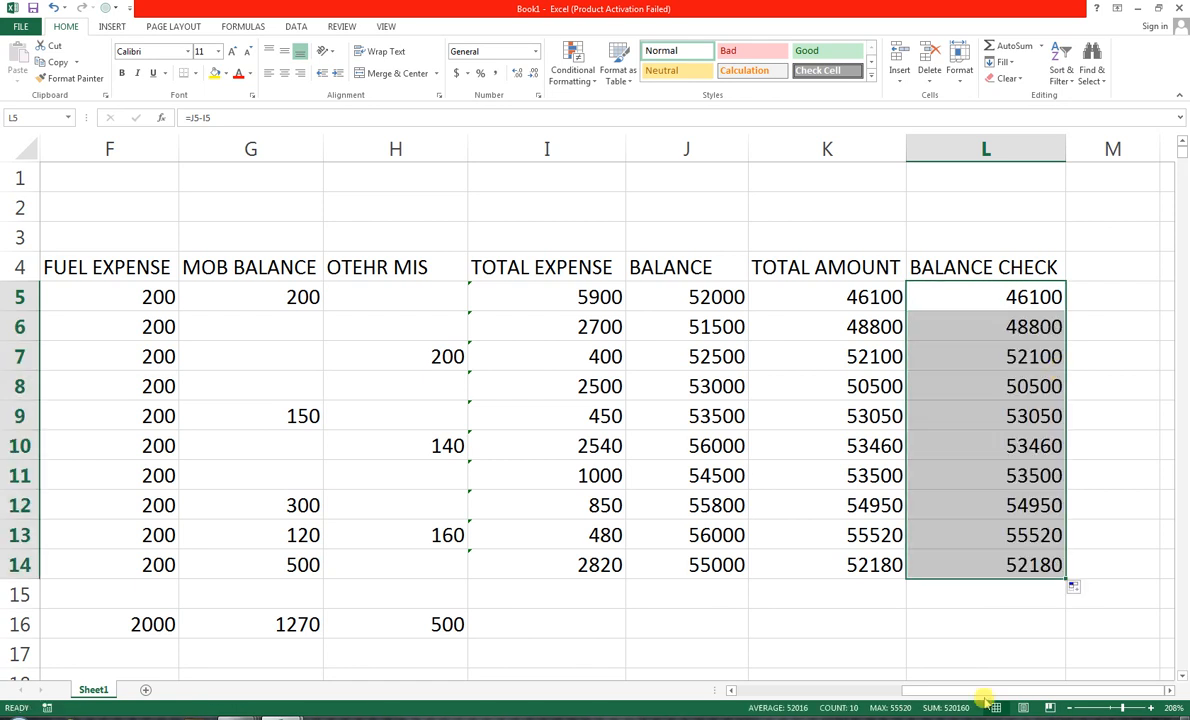
mouse_move(981, 693)
mouse_down()
mouse_move(926, 692)
mouse_move(986, 690)
mouse_up()
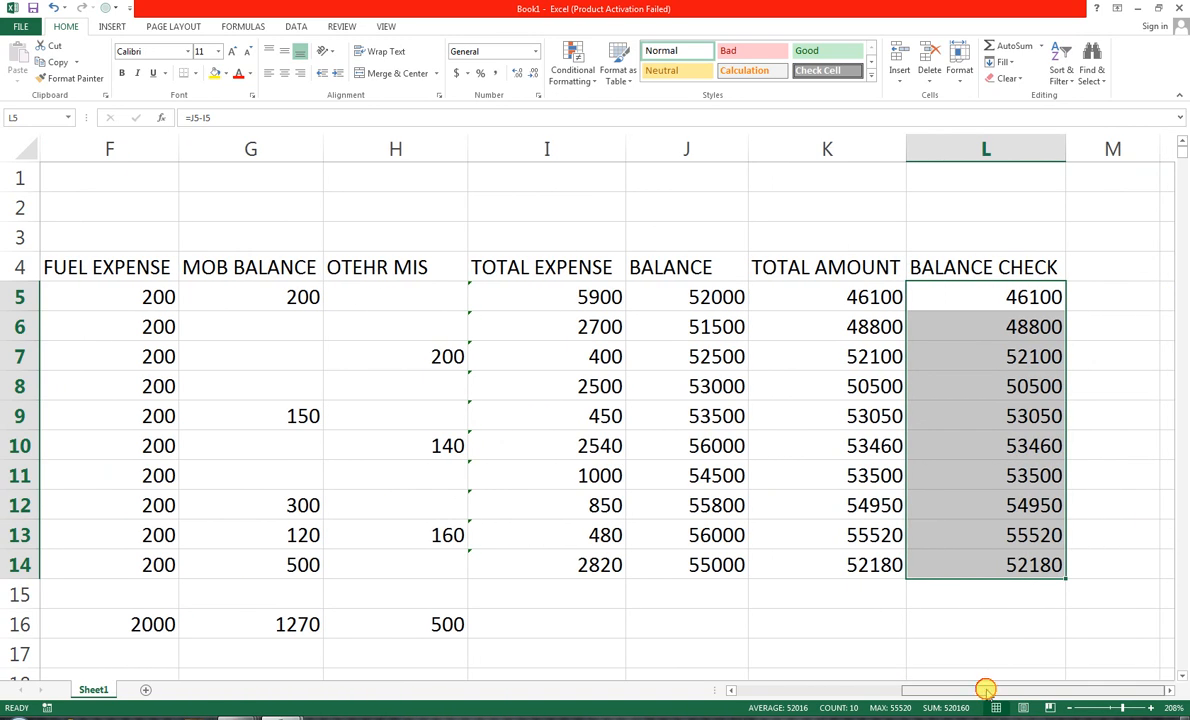
drag(983, 690, 967, 690)
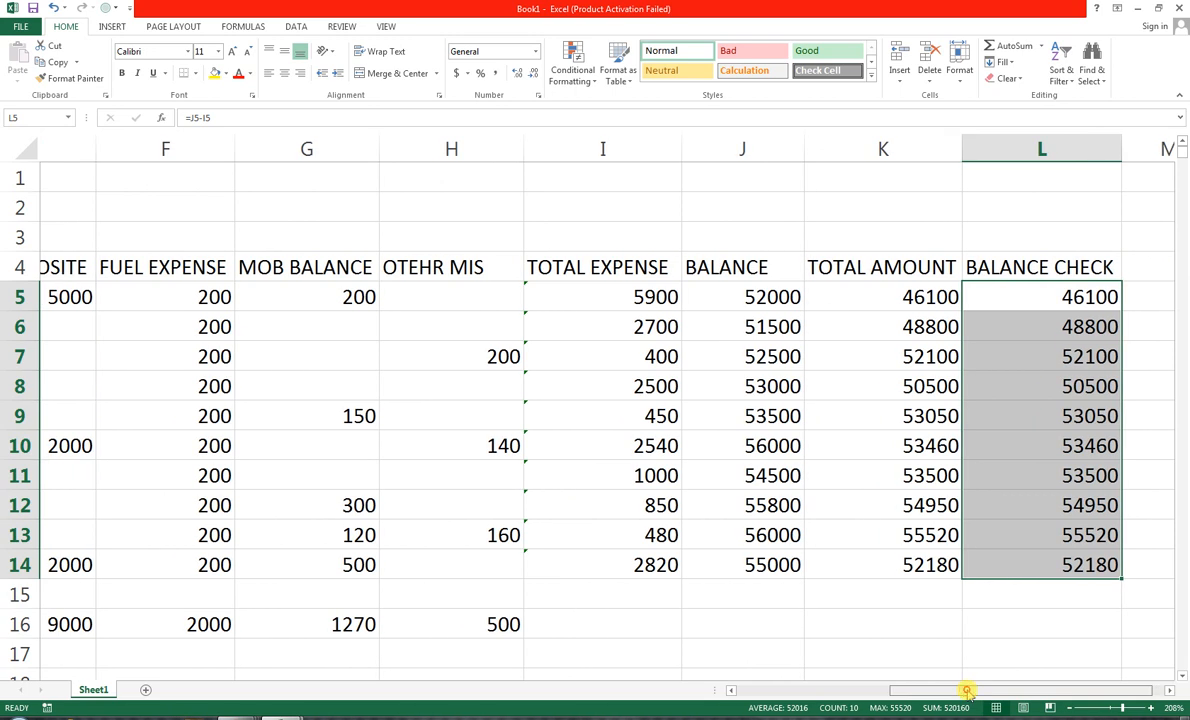
drag(957, 690, 948, 690)
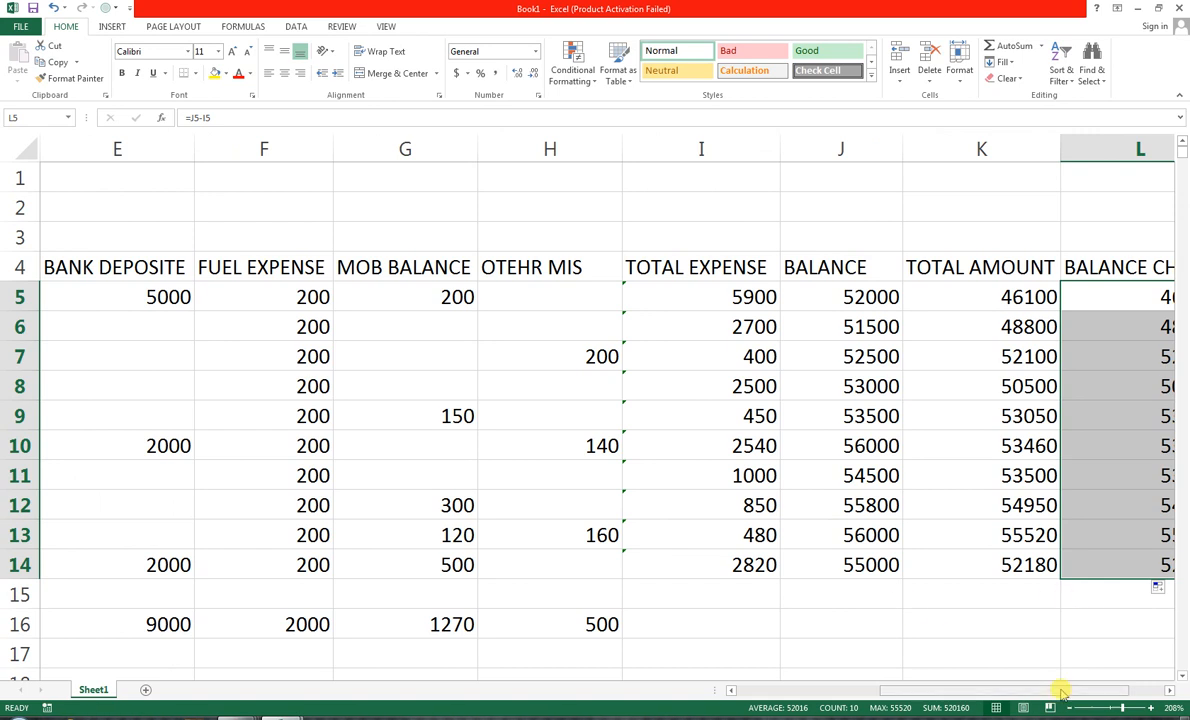
drag(1072, 689, 1084, 689)
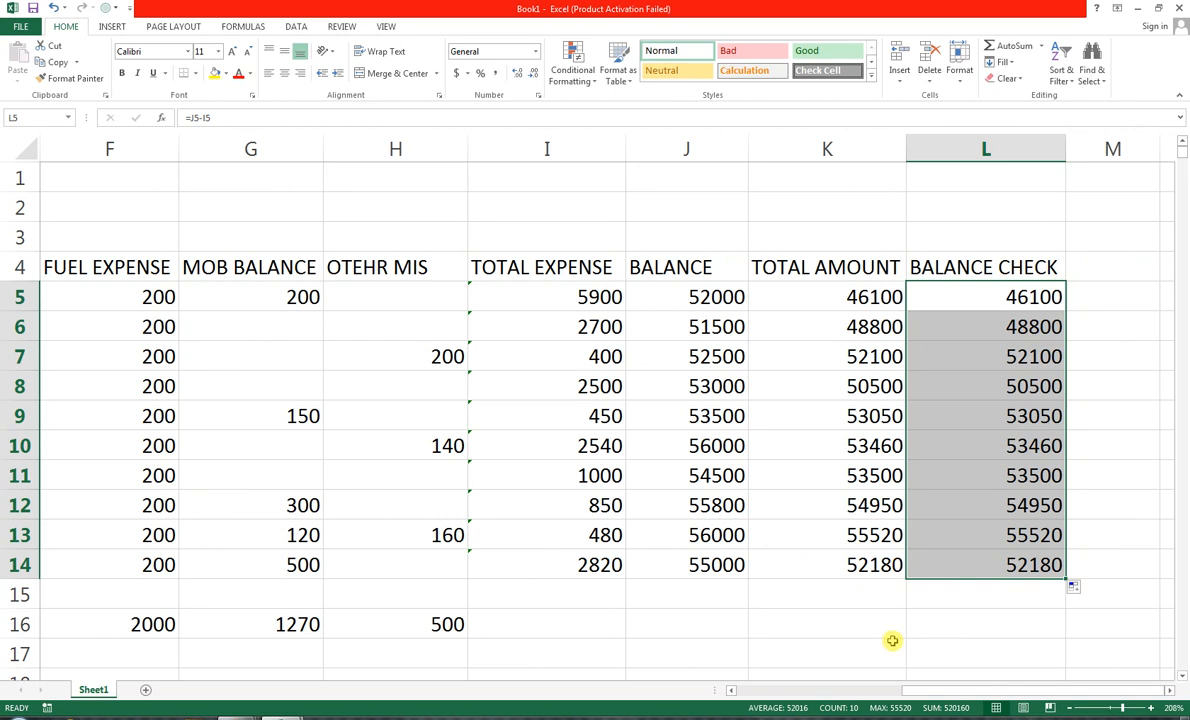
Merge and center I15:L15 and enter the label CLOSING BALANCE in it.
drag(603, 604, 826, 599)
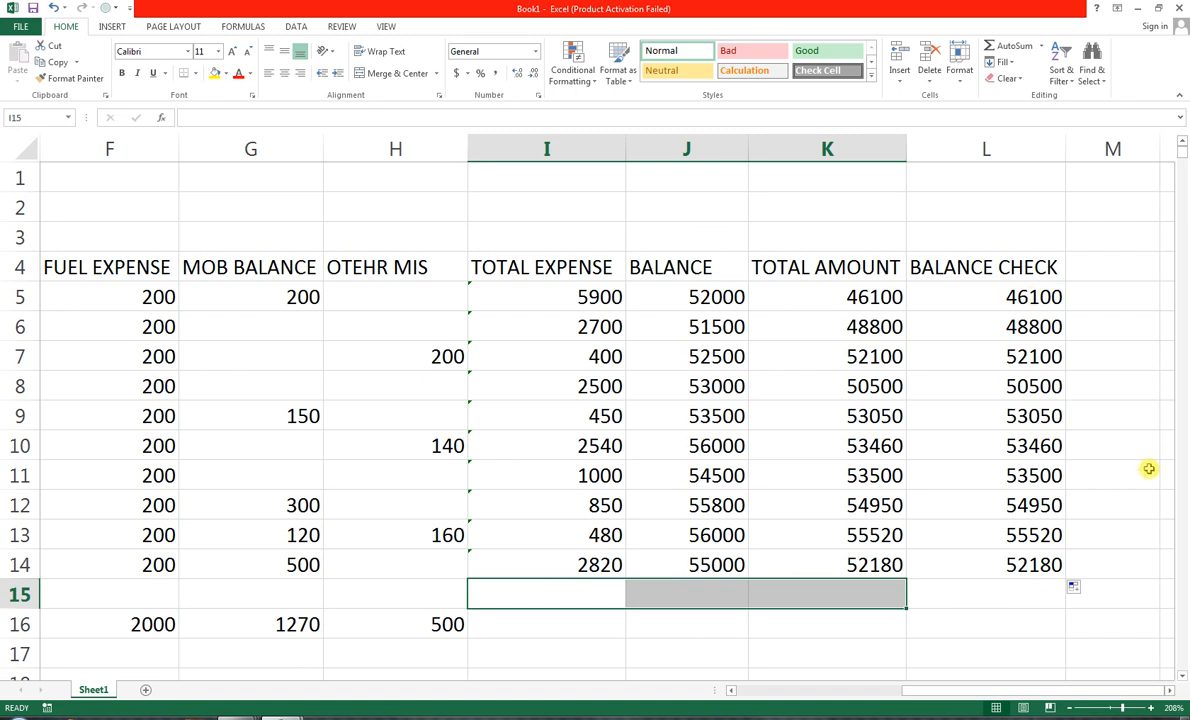
click(788, 601)
click(696, 596)
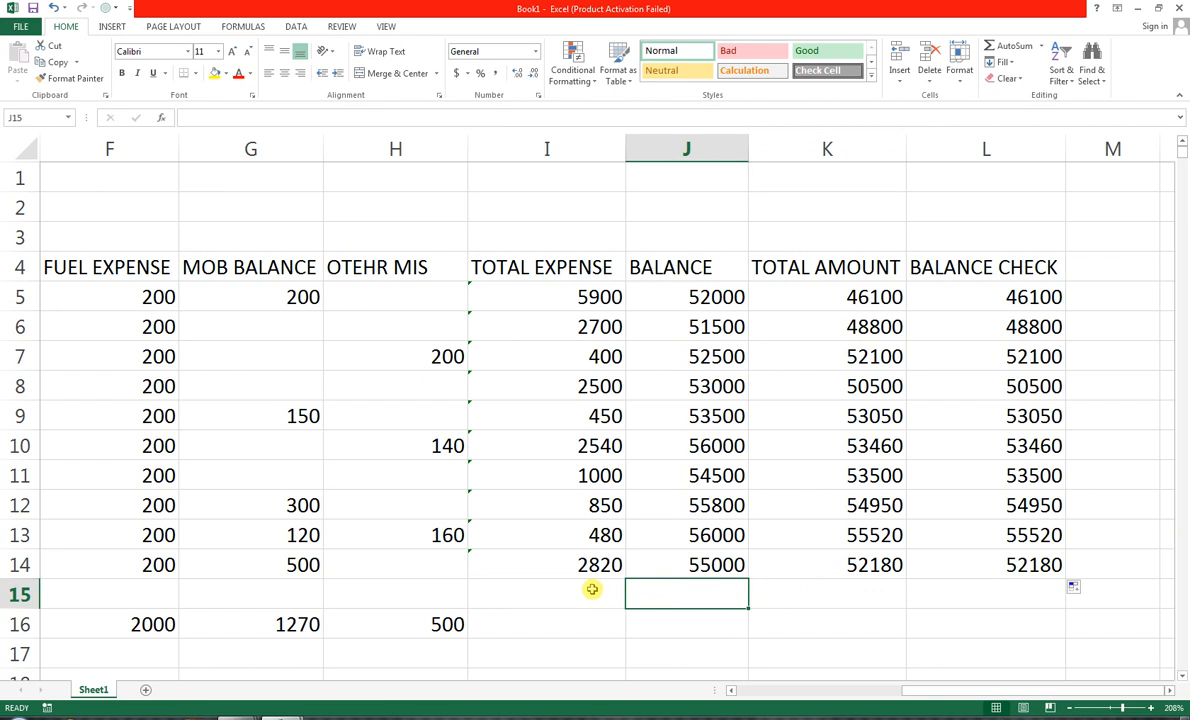
drag(590, 596, 962, 597)
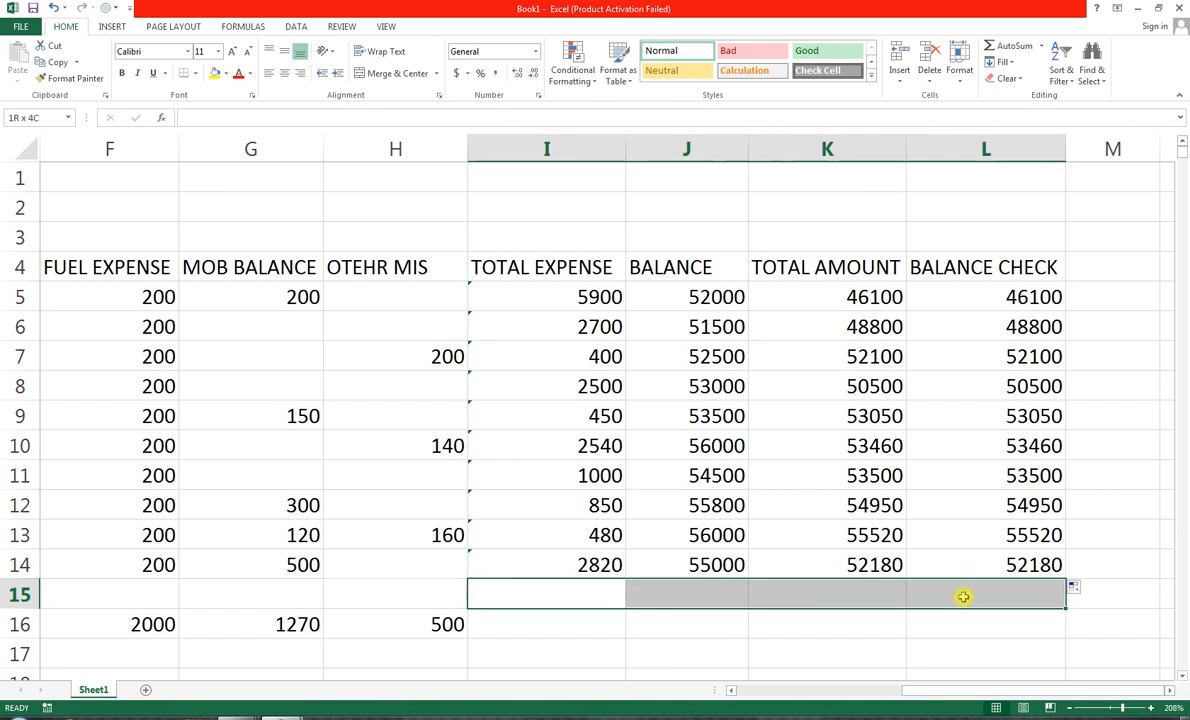
click(395, 73)
text(CLOSI)
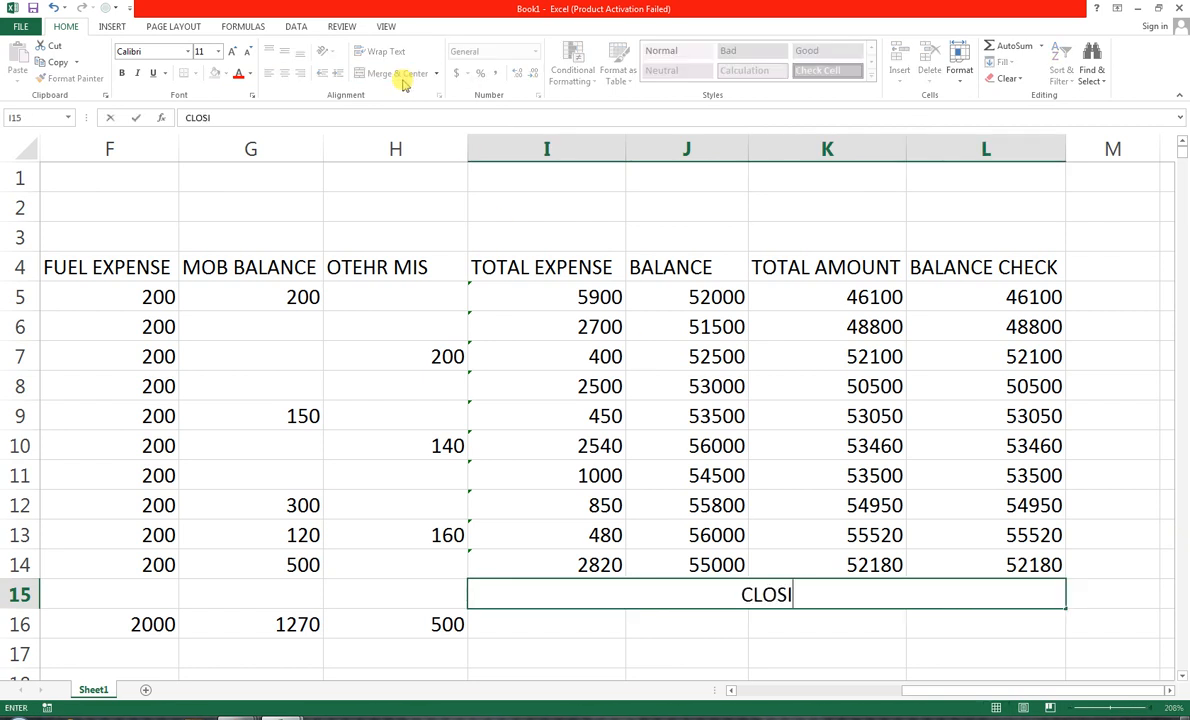
text(NG BALANCE)
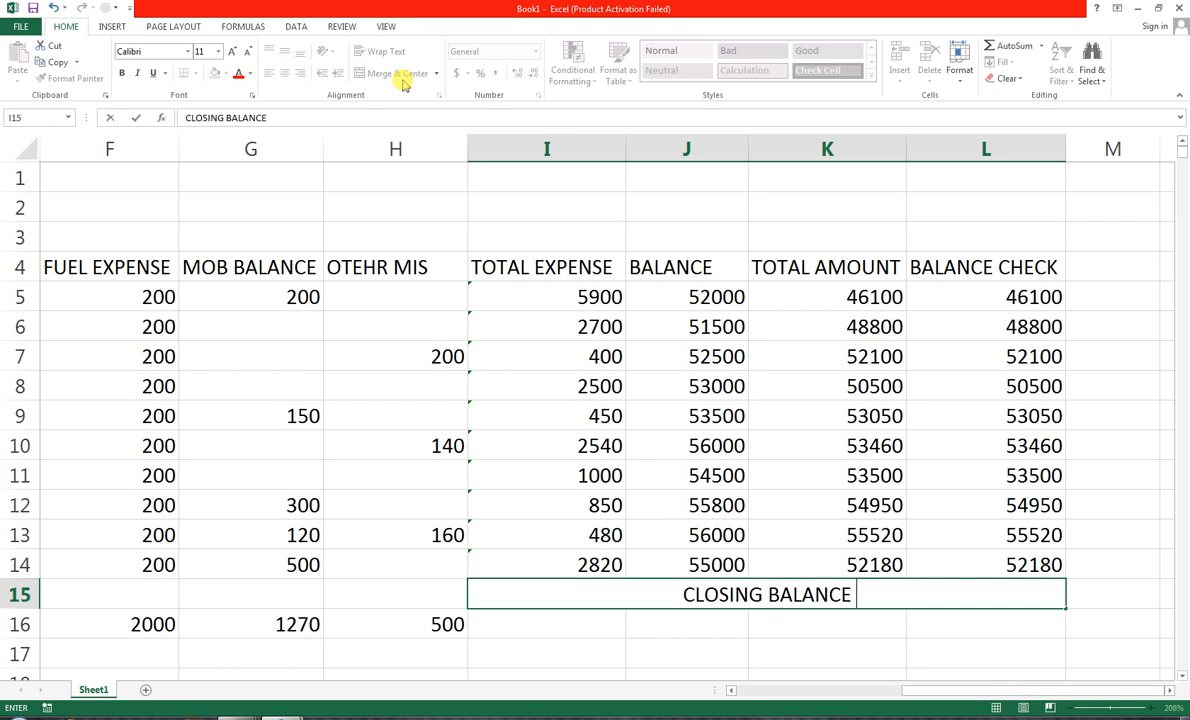
key(Return)
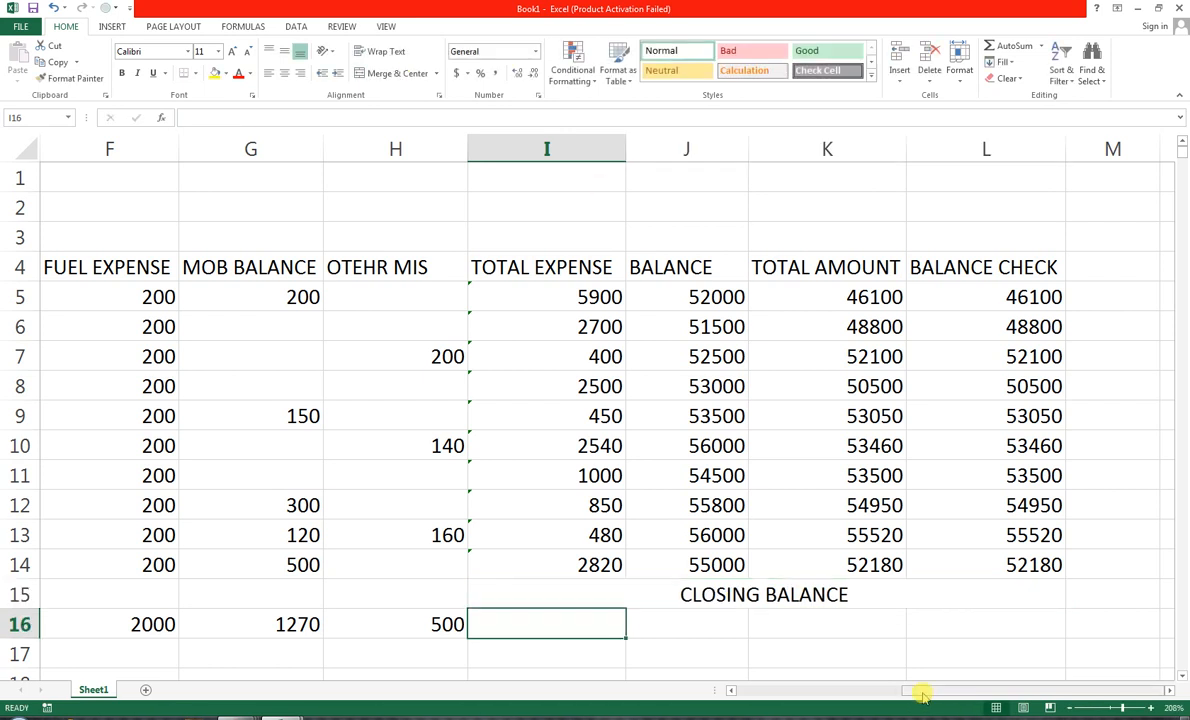
Merge and center cells K16:L16 under the CLOSING BALANCE label.
drag(922, 693, 895, 694)
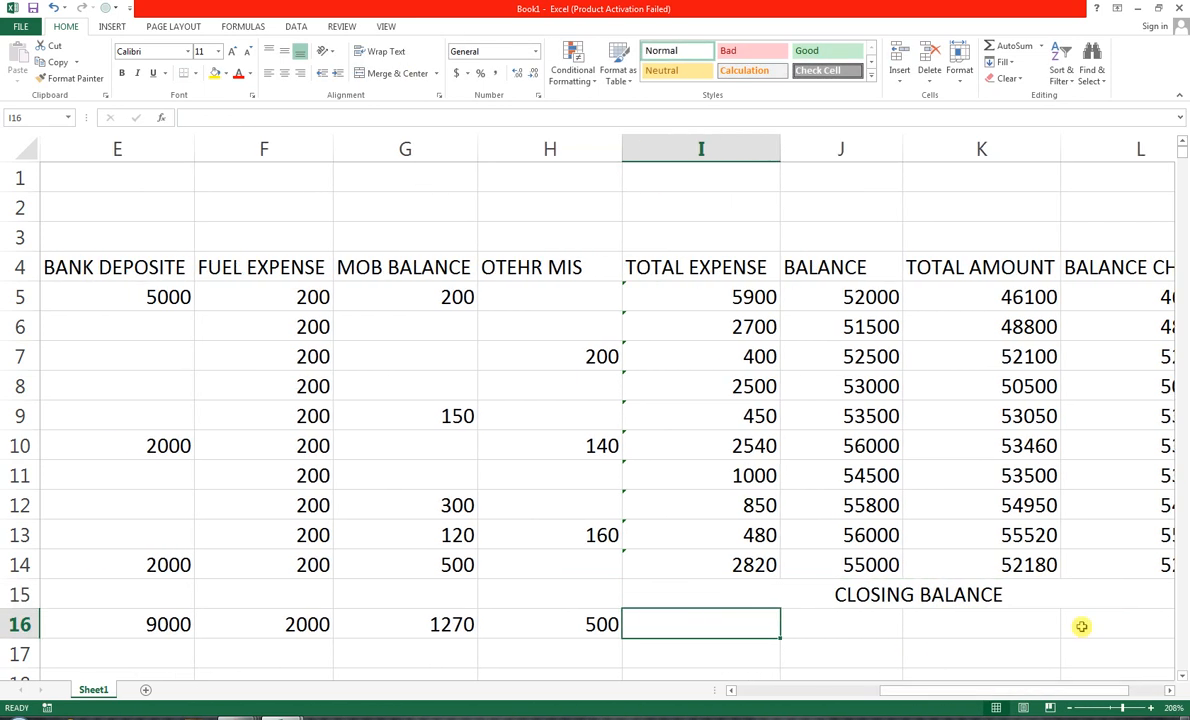
click(1090, 626)
drag(1086, 621, 502, 619)
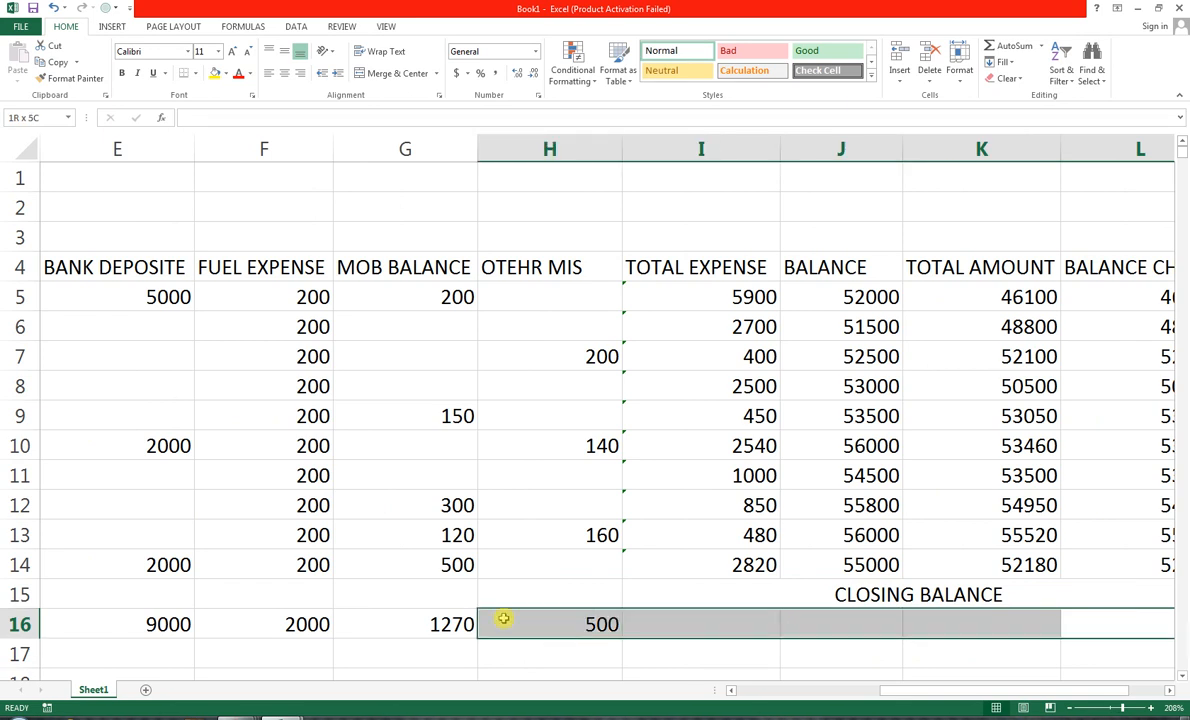
drag(282, 616, 5, 574)
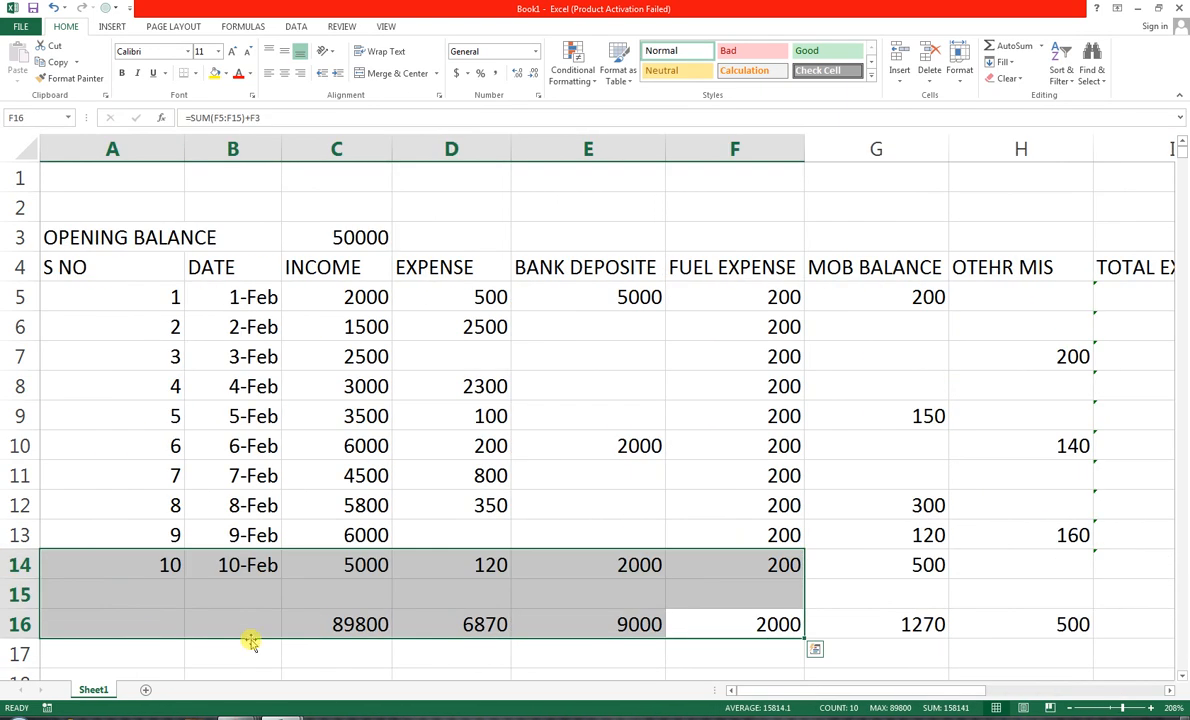
click(332, 616)
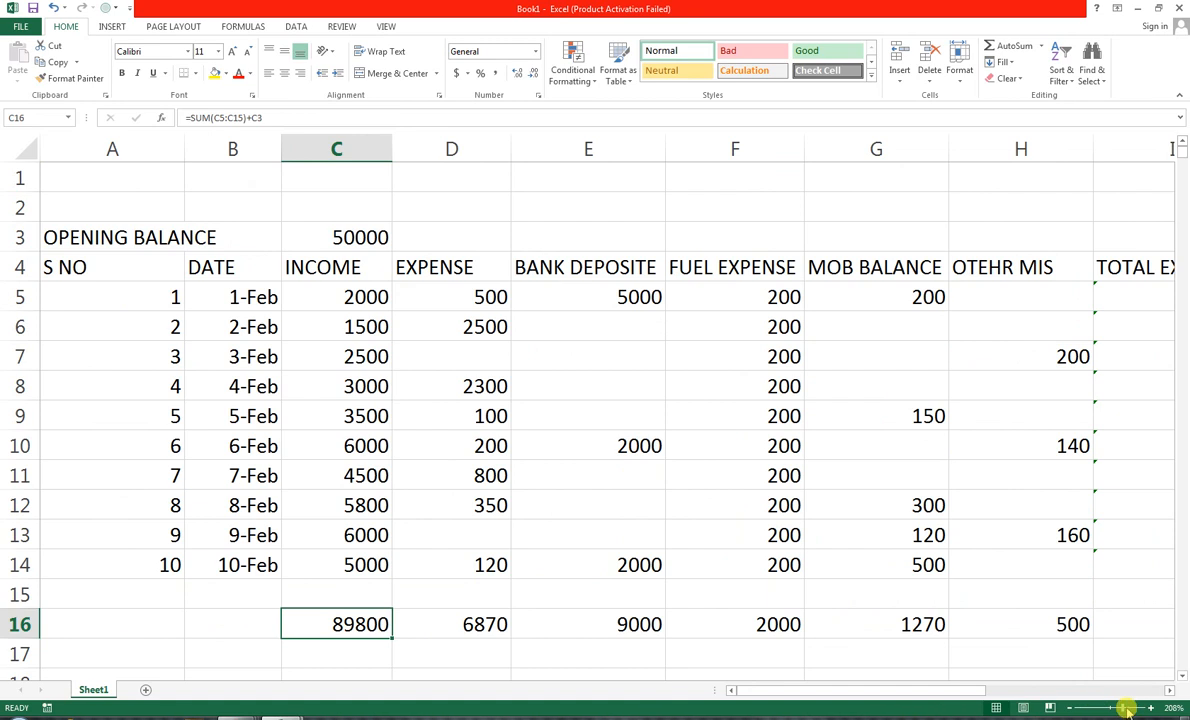
drag(1125, 708, 1110, 709)
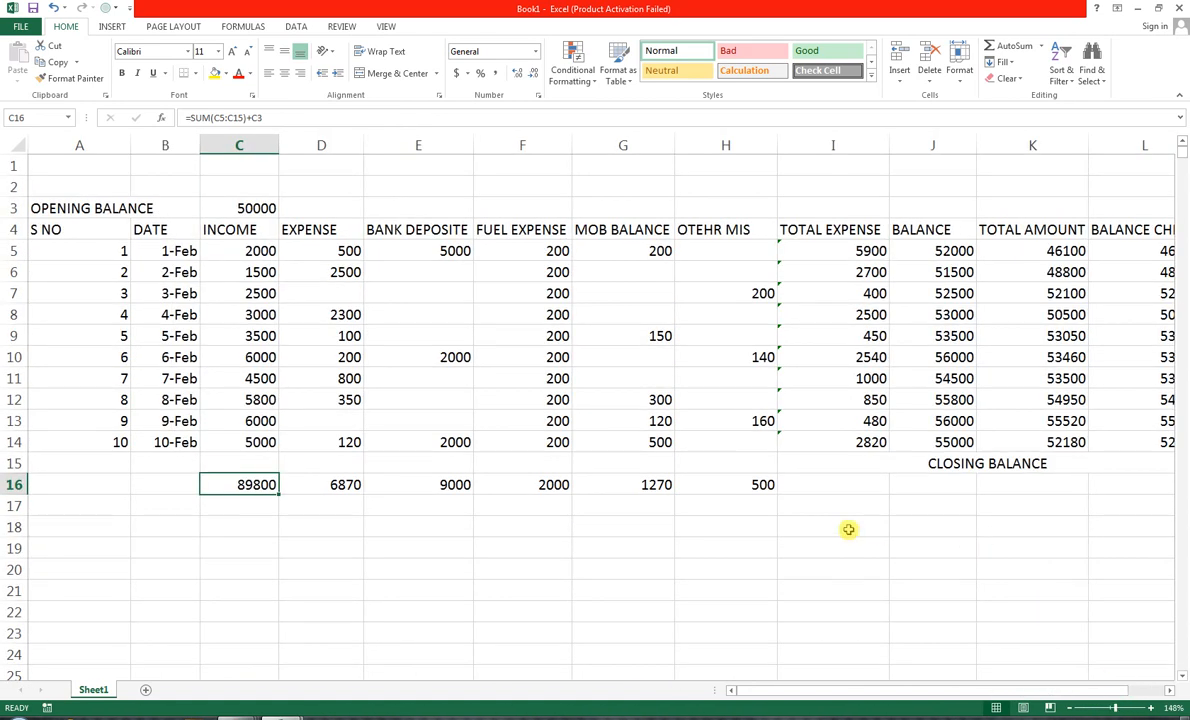
click(1093, 485)
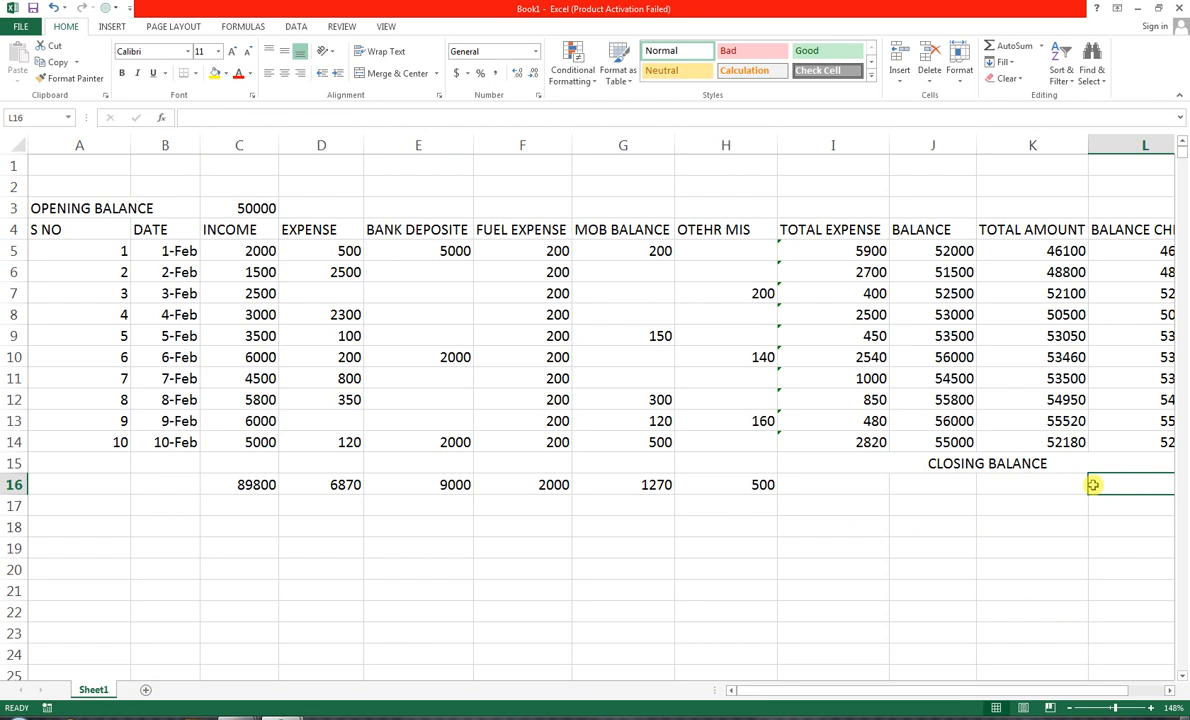
drag(1020, 498, 1100, 484)
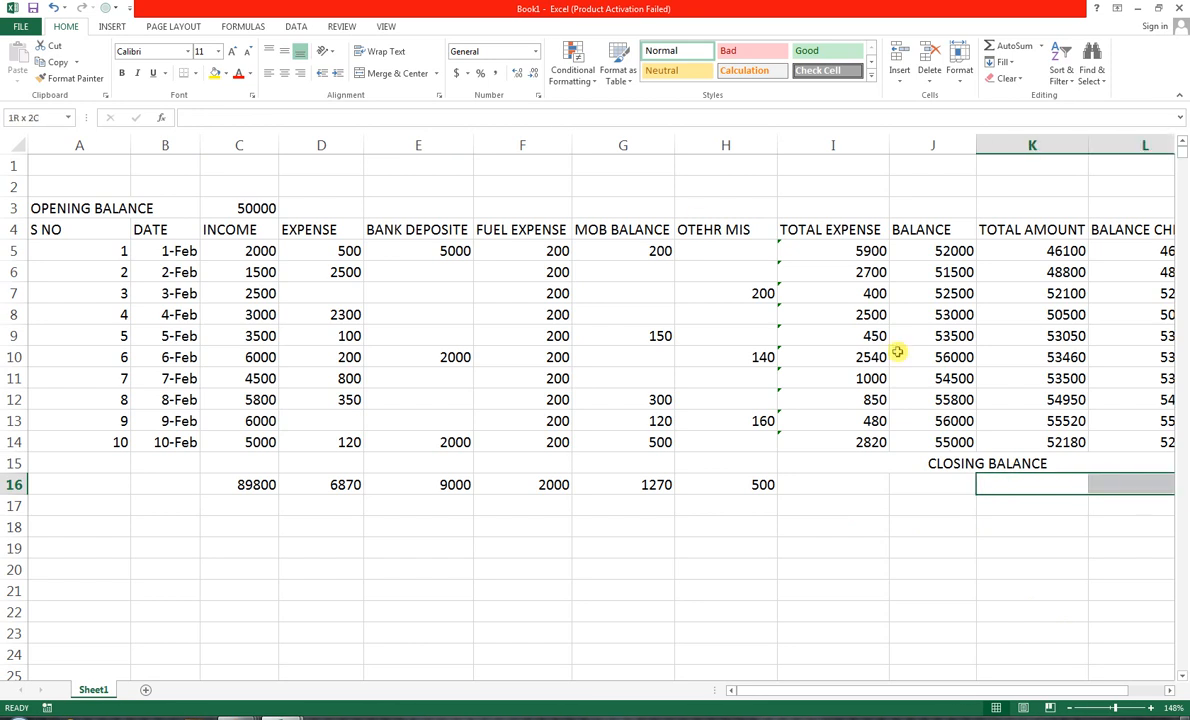
click(383, 76)
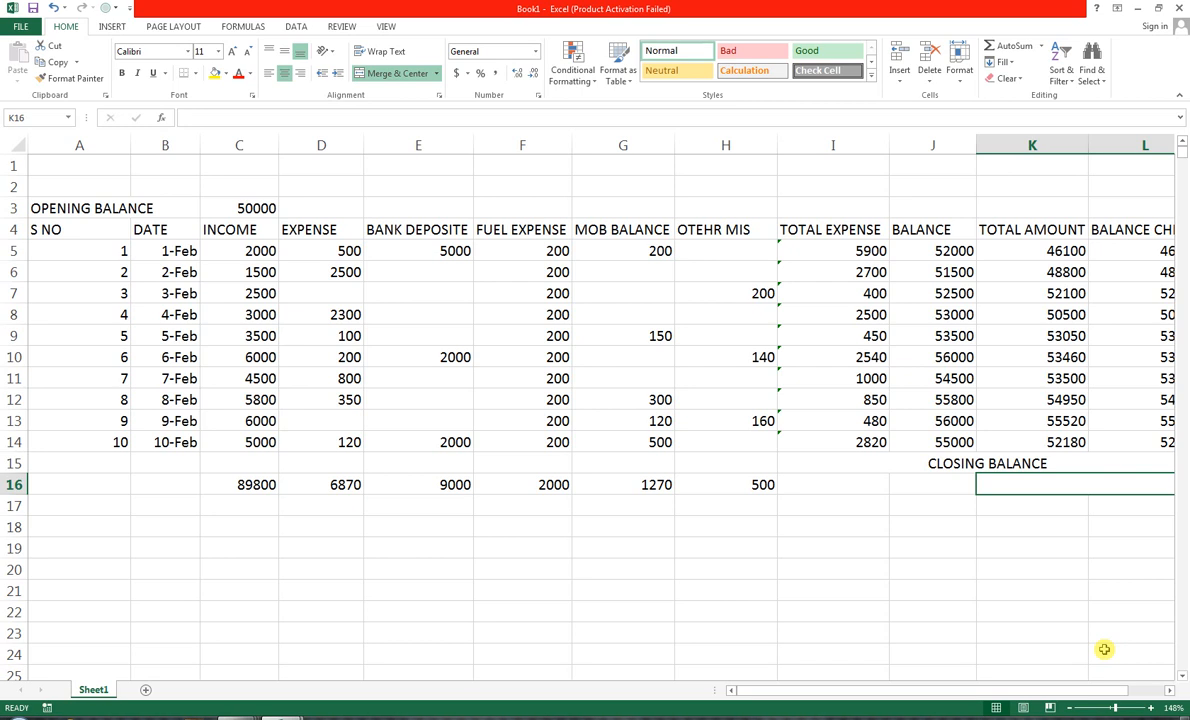
Calculate the closing balance in merged cell K16 with the formula =C16-D16-E16-F16-G16-H16.
text(=)
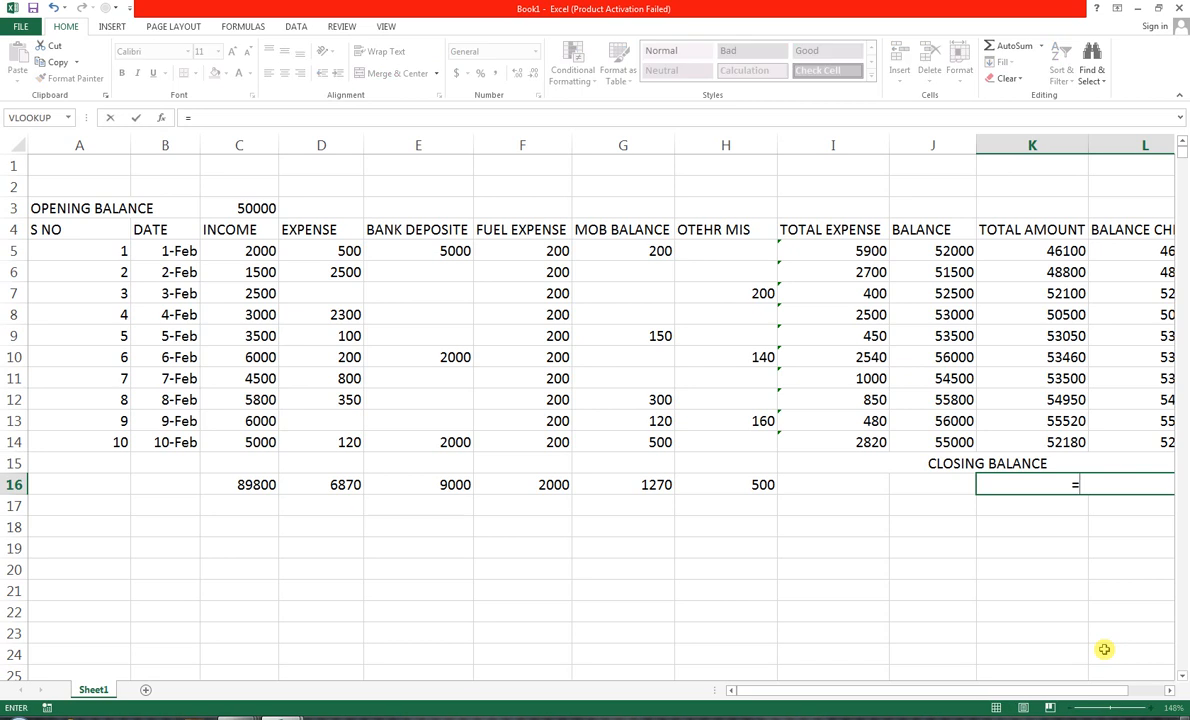
key(Left)
key(Left)
key(Left)
key(Left)
key(Left)
key(Left)
key(Left)
key(Left)
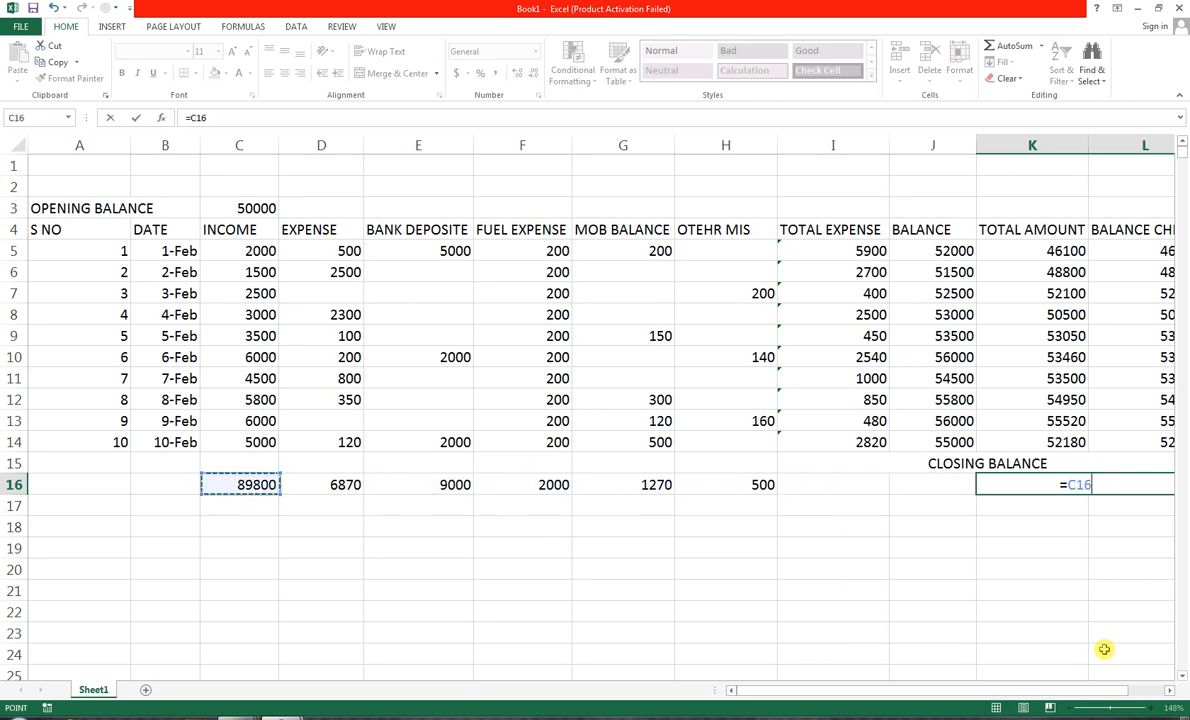
text(-)
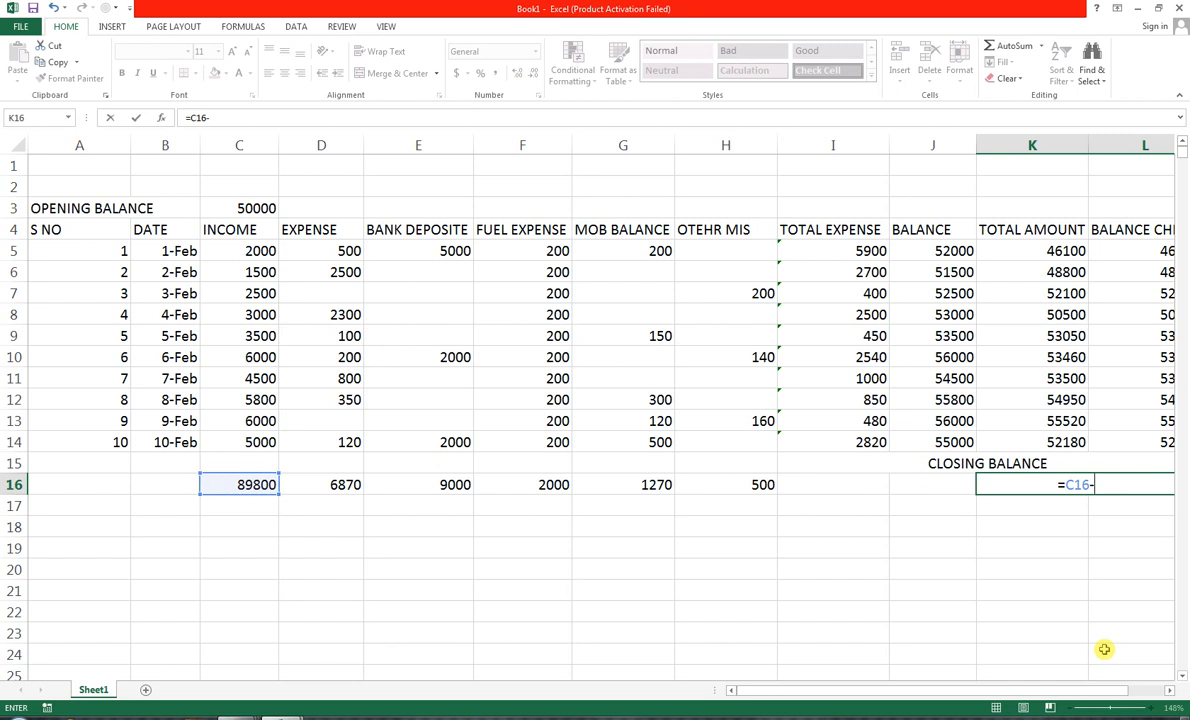
key(Left)
key(Left)
key(Left)
key(Left)
key(Left)
key(Left)
key(Left)
key(Left)
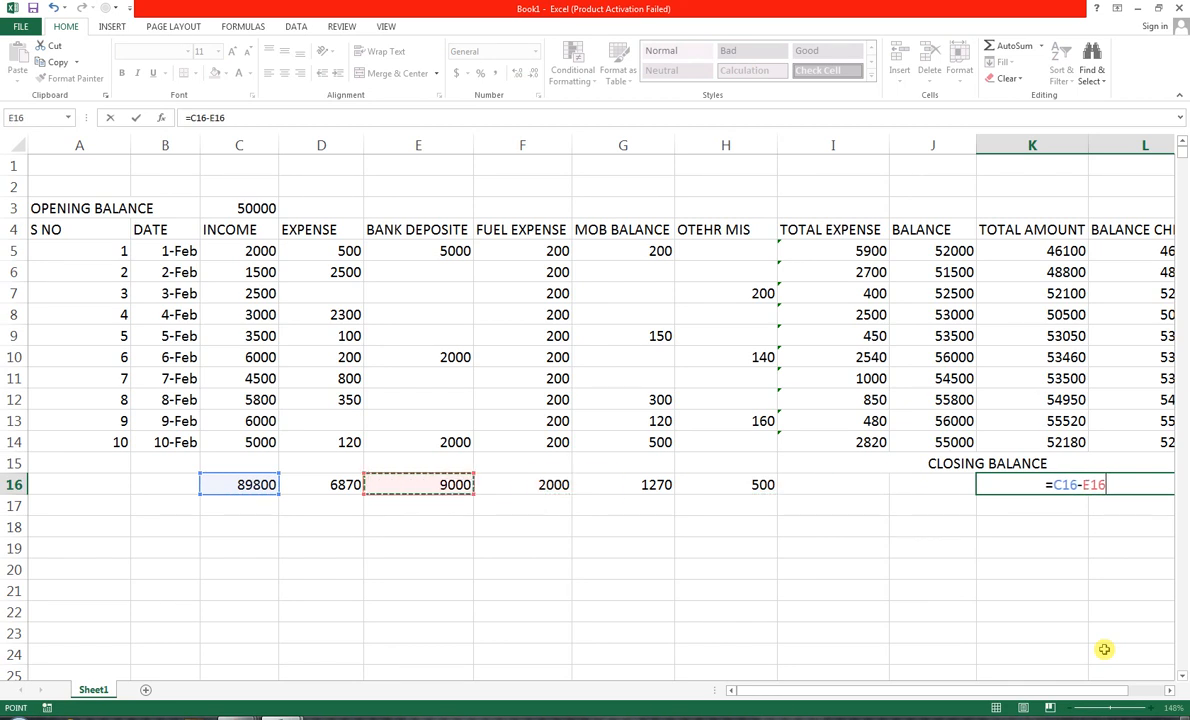
key(Right)
text(-)
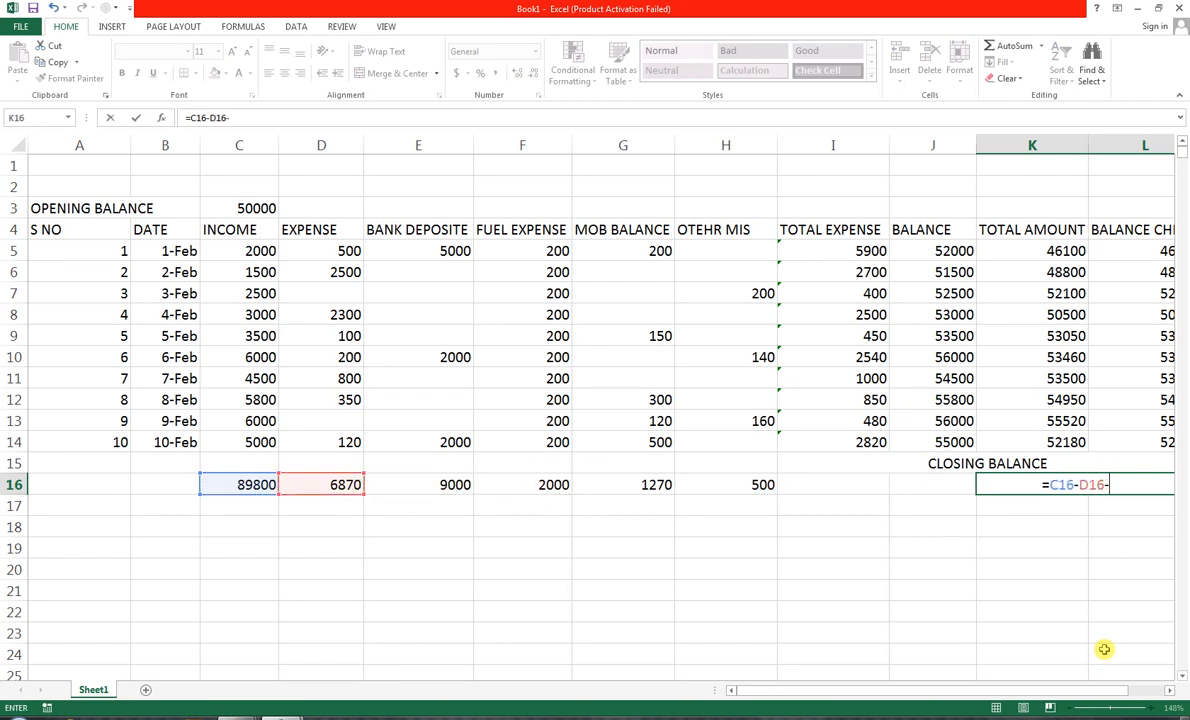
key(Left)
key(Left)
key(Left)
key(Left)
key(Left)
key(Left)
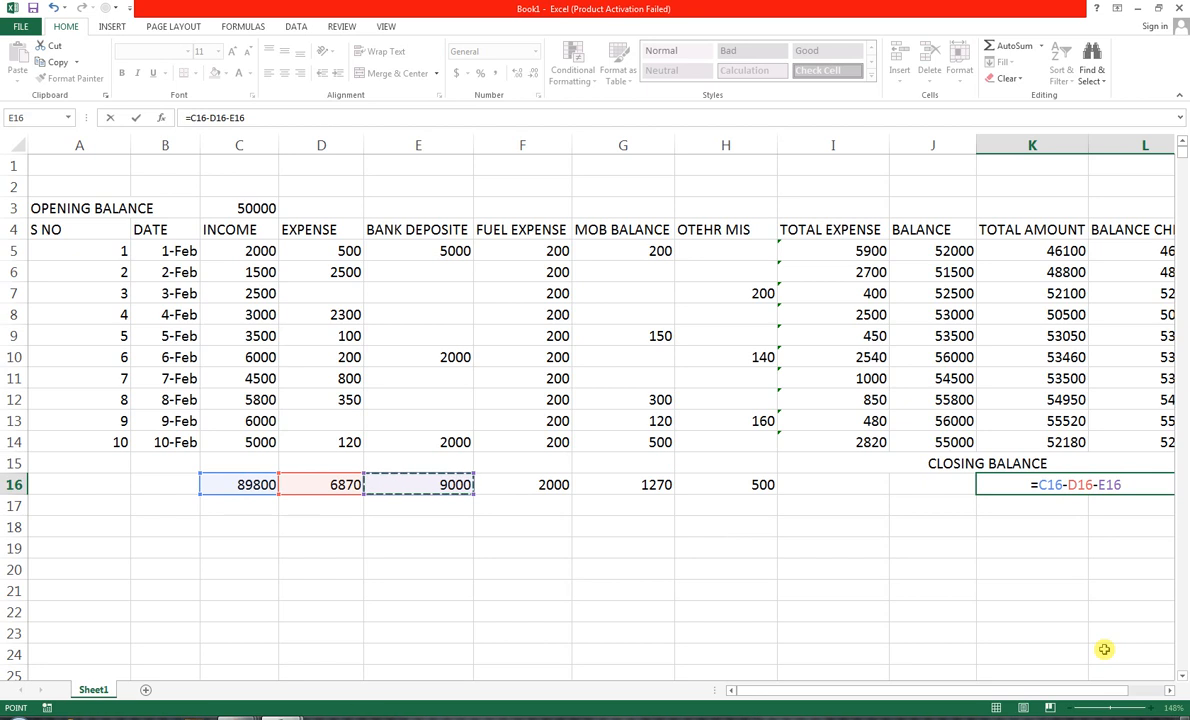
text(-)
key(Left)
key(Left)
key(Left)
key(Left)
key(Left)
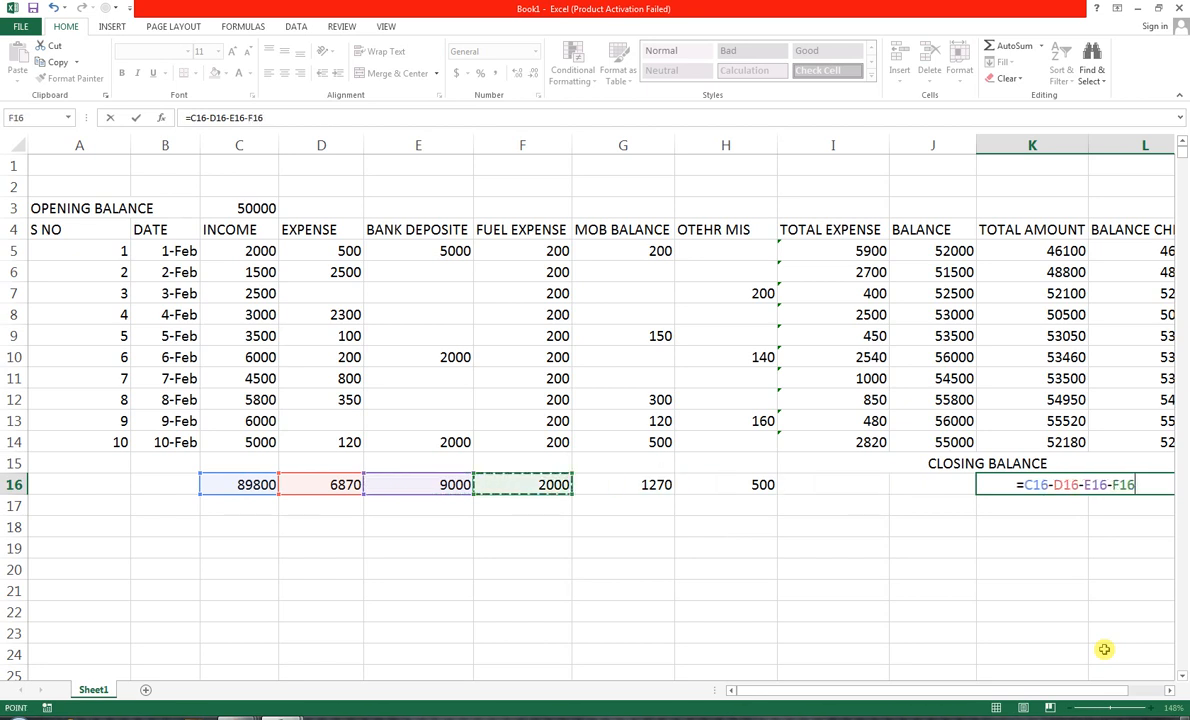
text(-)
key(Left)
key(Left)
key(Left)
key(Left)
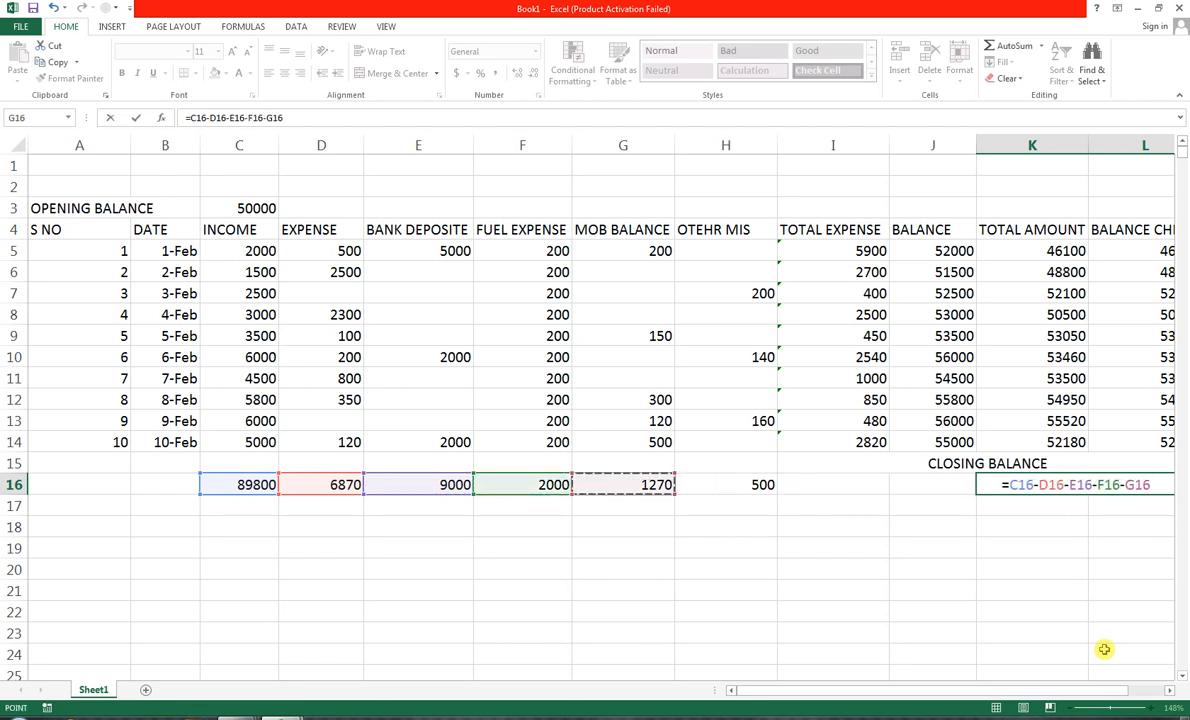
text(-)
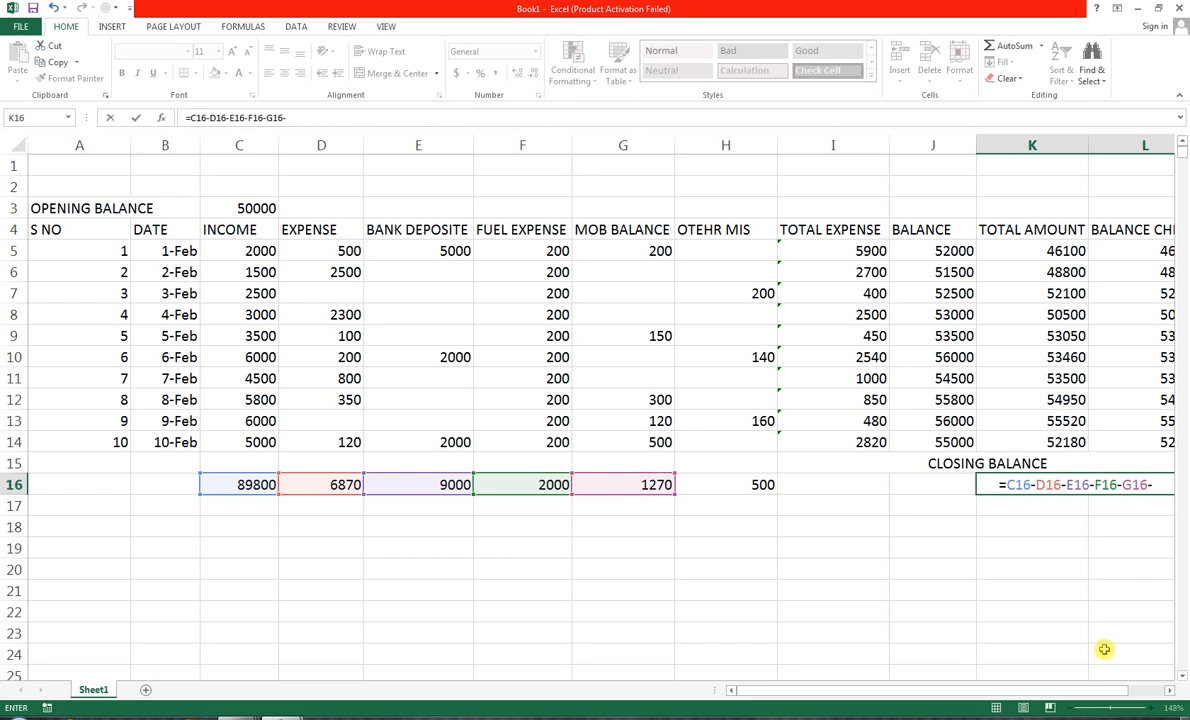
key(Left)
key(Left)
key(Left)
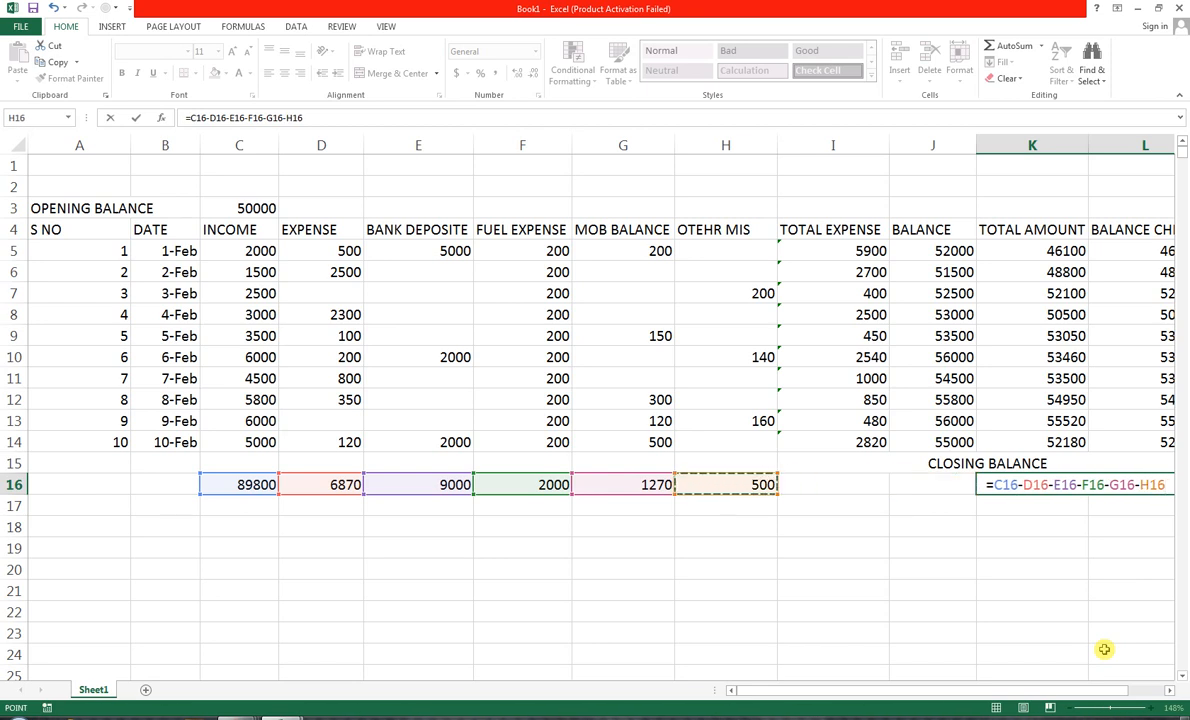
key(Return)
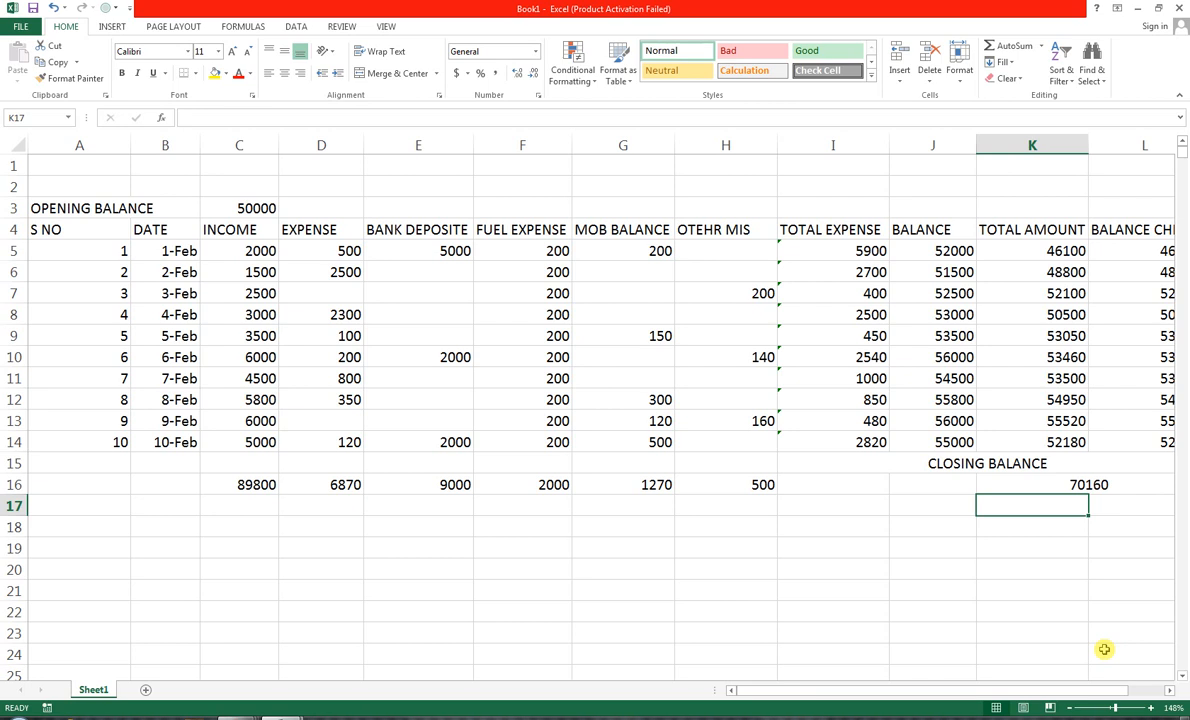
key(Up)
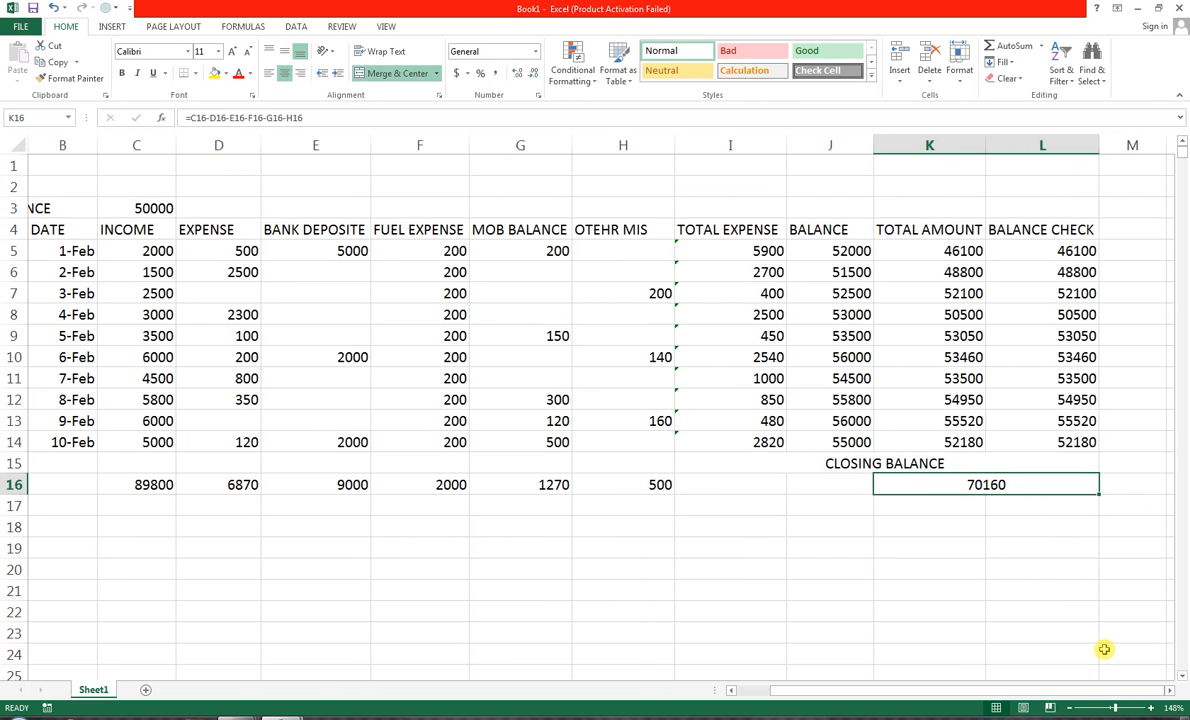
Unmerge I15:L15, move the CLOSING BALANCE label to K15, and merge and center it across K15:L15.
click(955, 462)
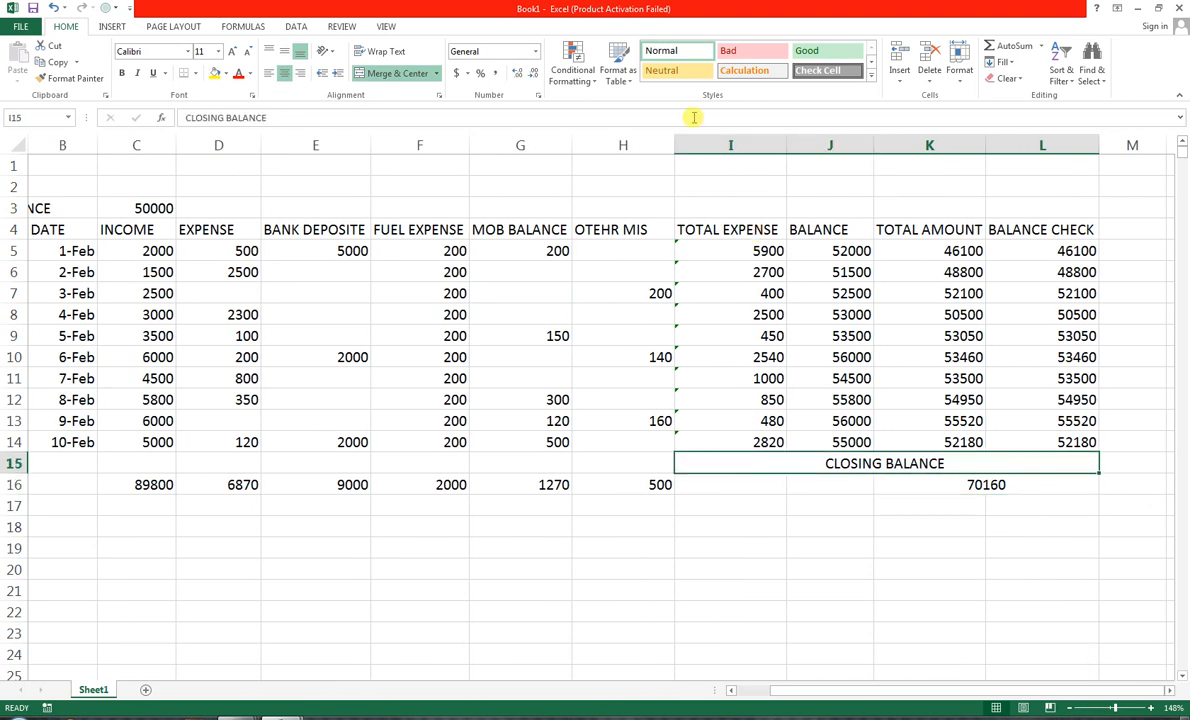
click(391, 73)
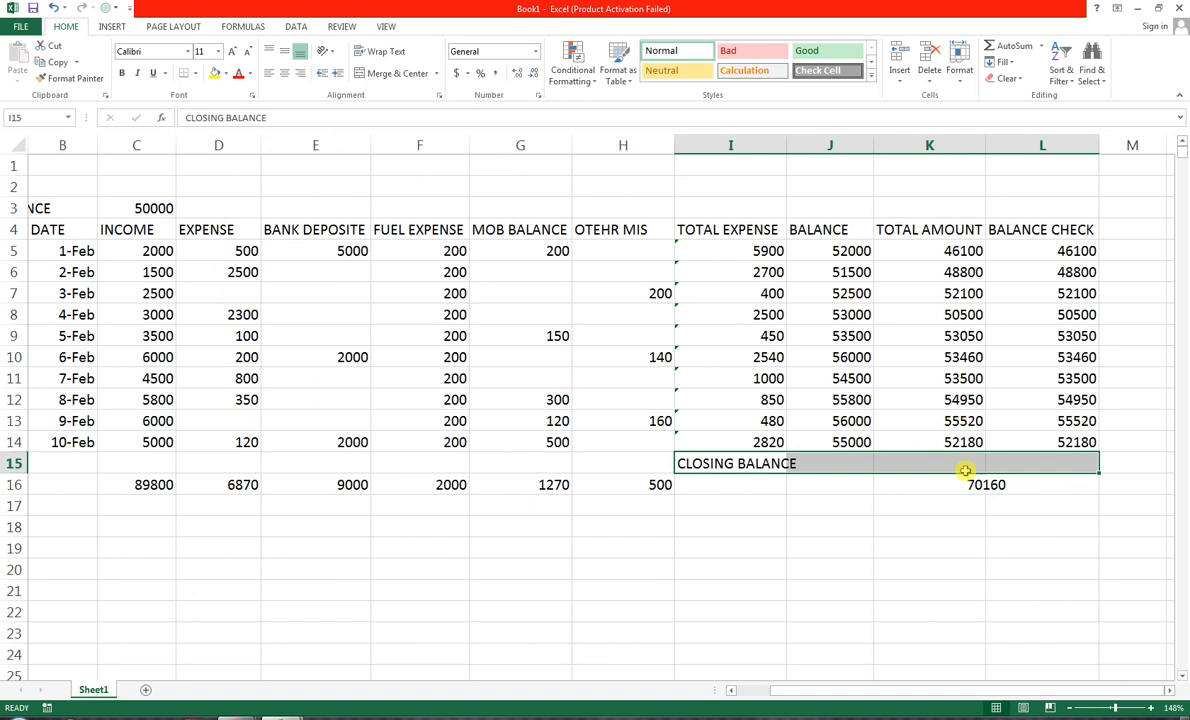
click(898, 444)
click(709, 462)
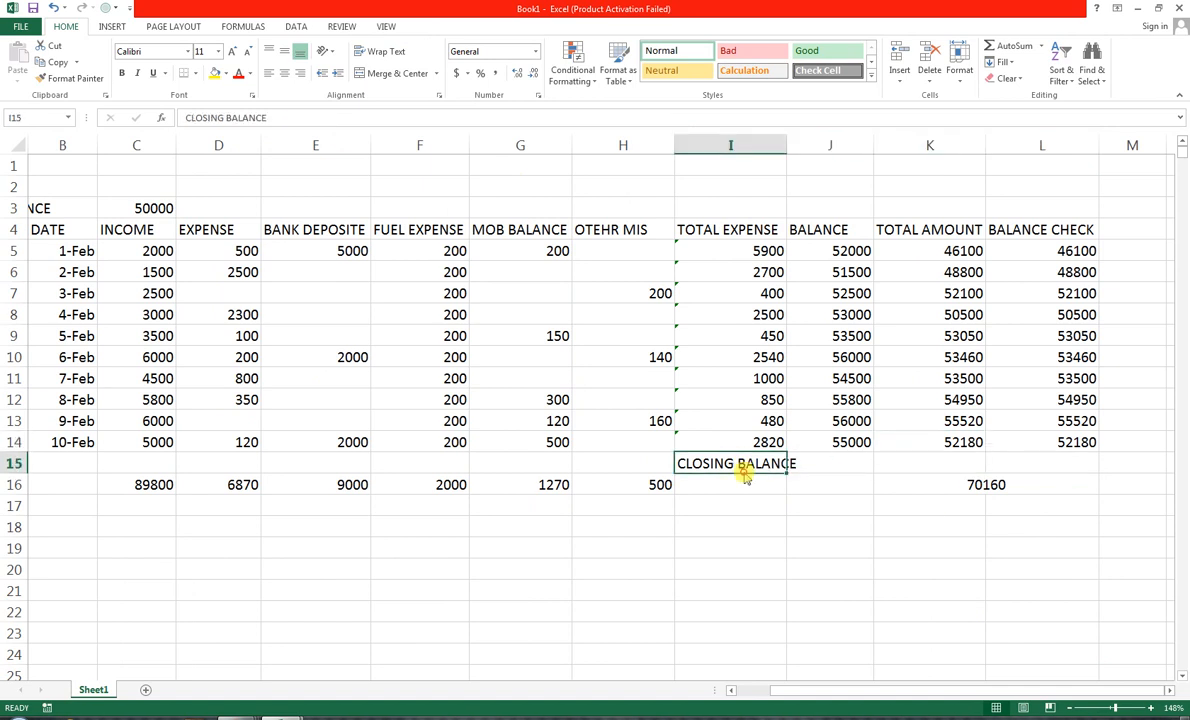
drag(745, 476, 1036, 462)
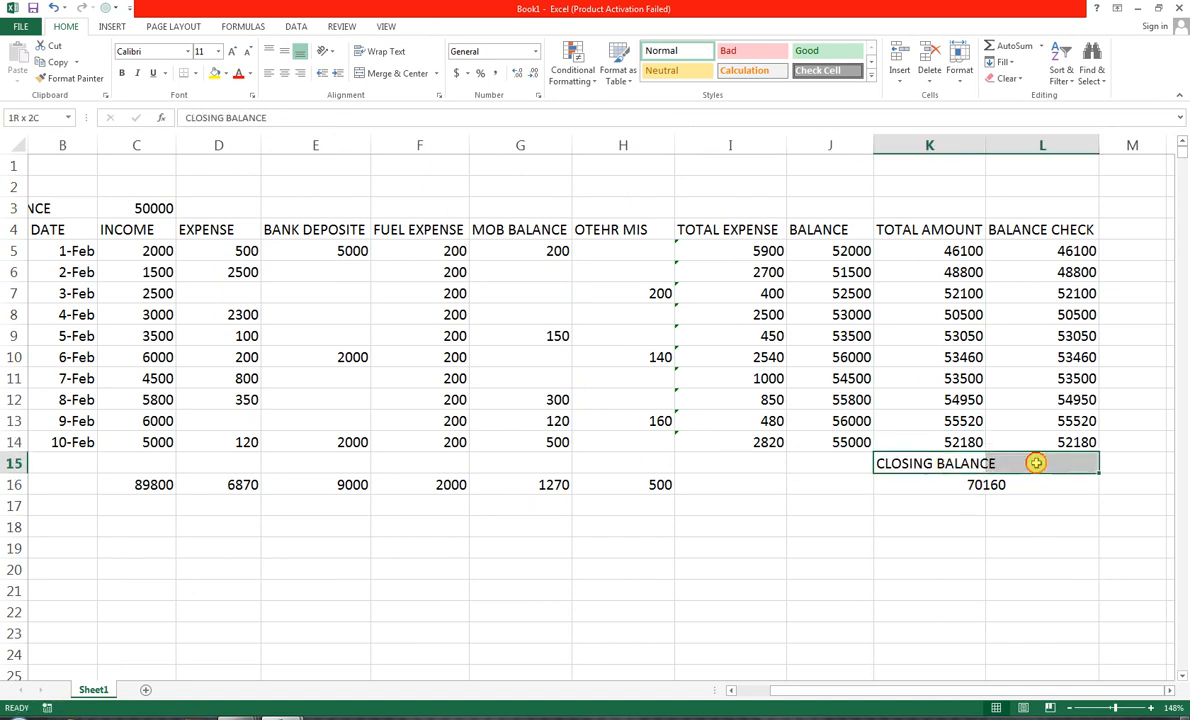
click(405, 73)
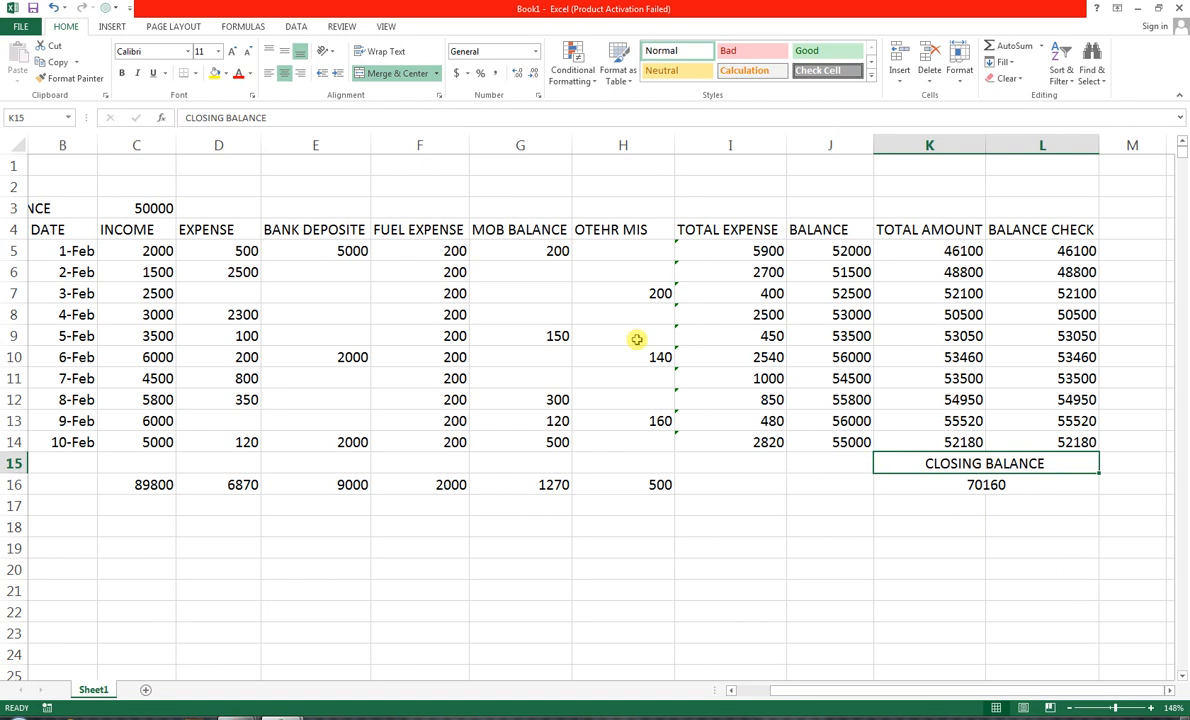
Enter the label TOTAL EX in I15.
drag(805, 462, 762, 460)
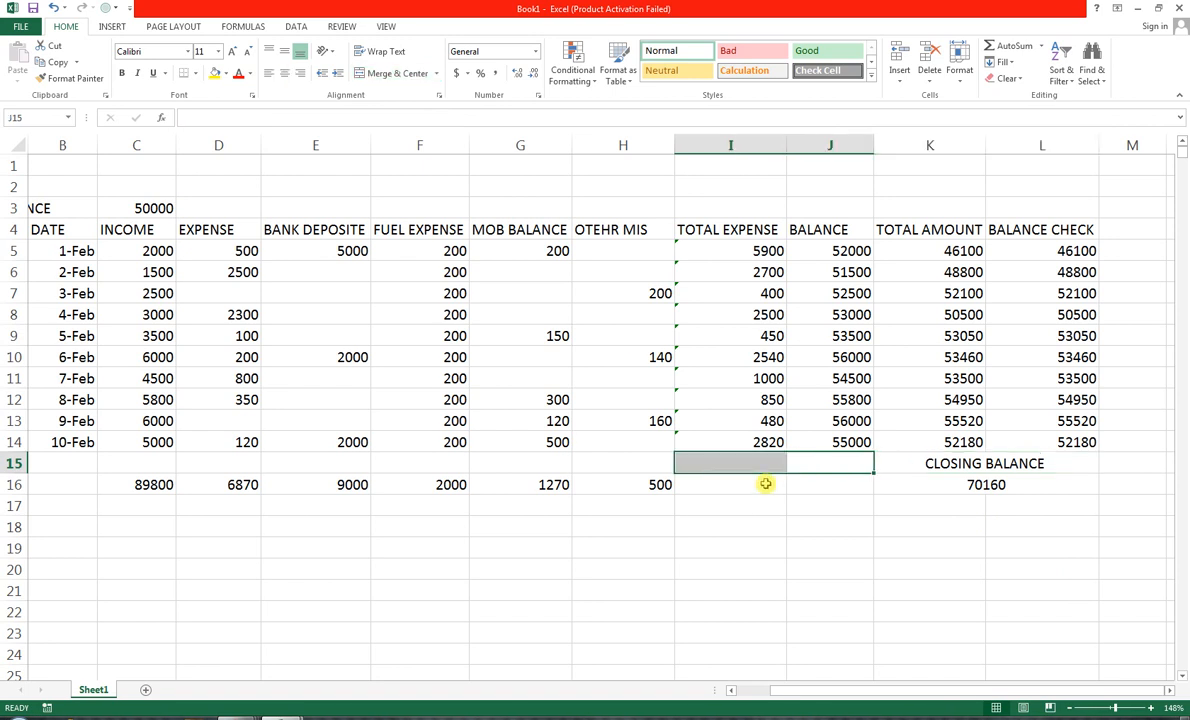
click(765, 484)
click(751, 465)
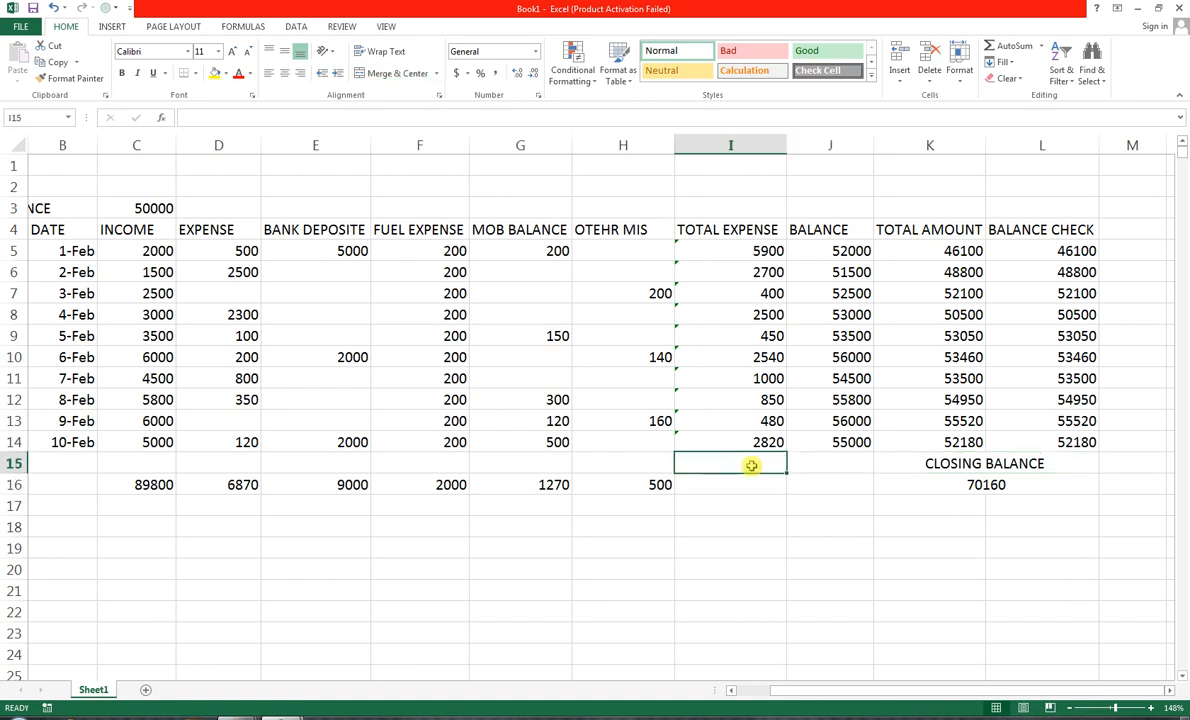
text(T)
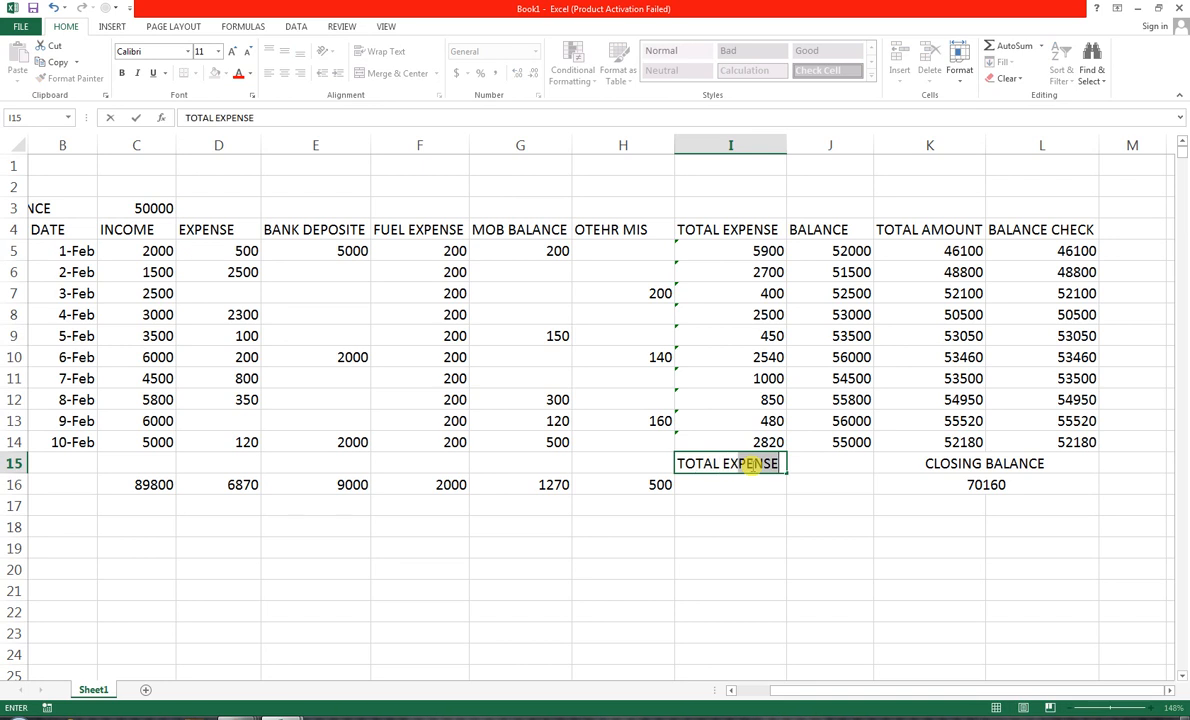
text(OTAL EX)
key(BackSpace)
key(Return)
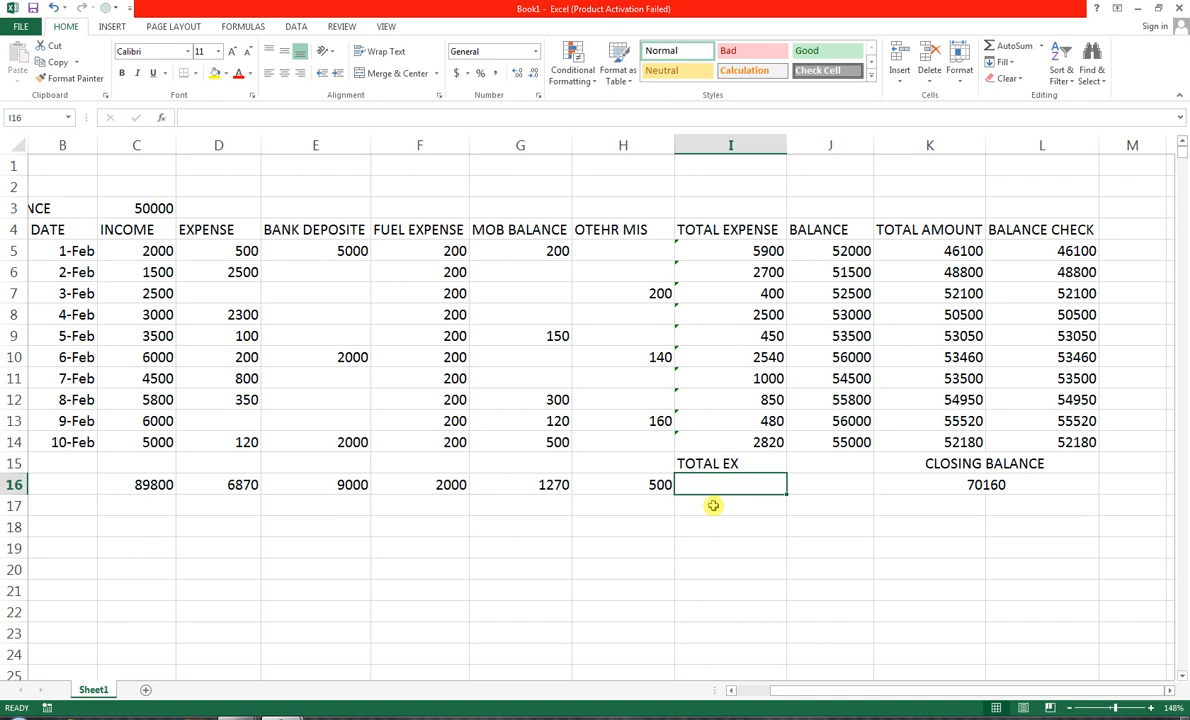
Total the expense column sums in I16 with =SUM(D16:H16).
text(=SUM()
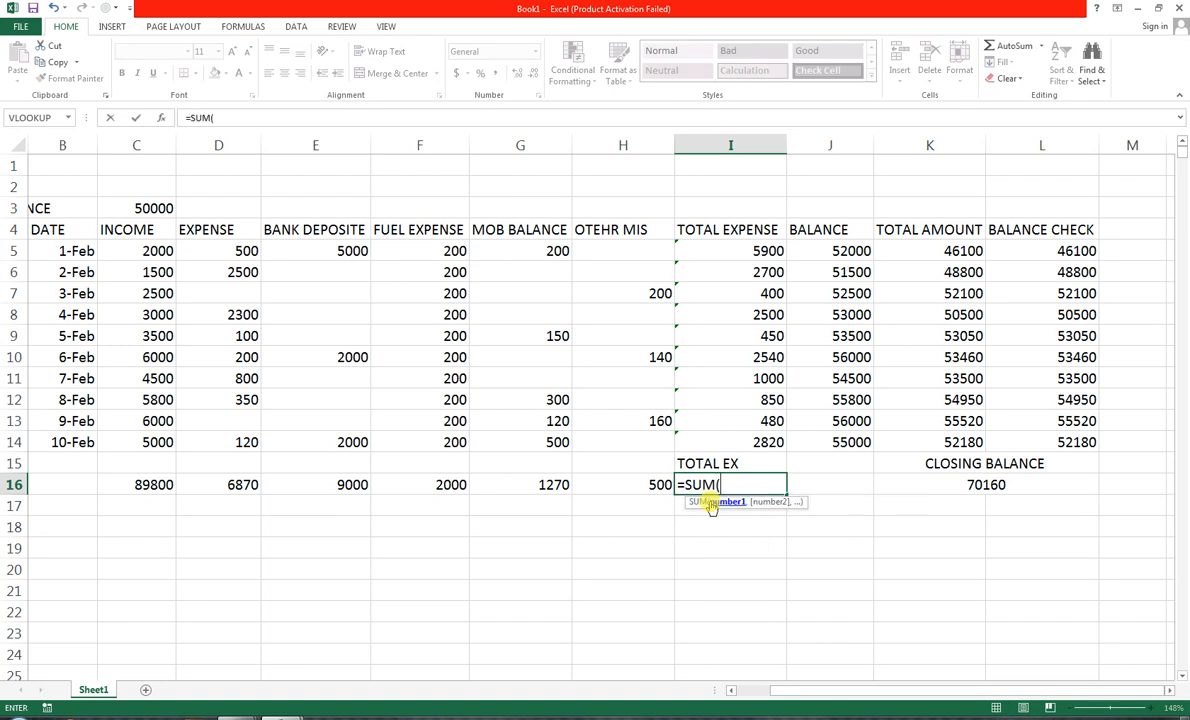
drag(651, 489, 239, 483)
text())
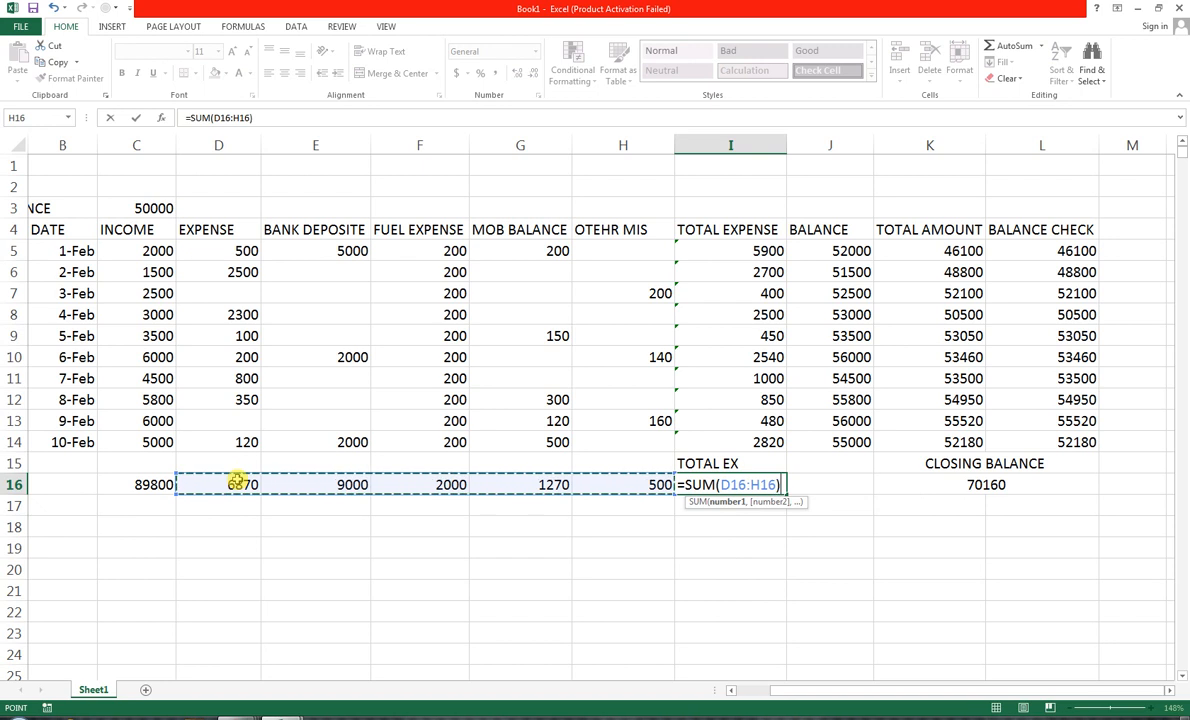
key(Return)
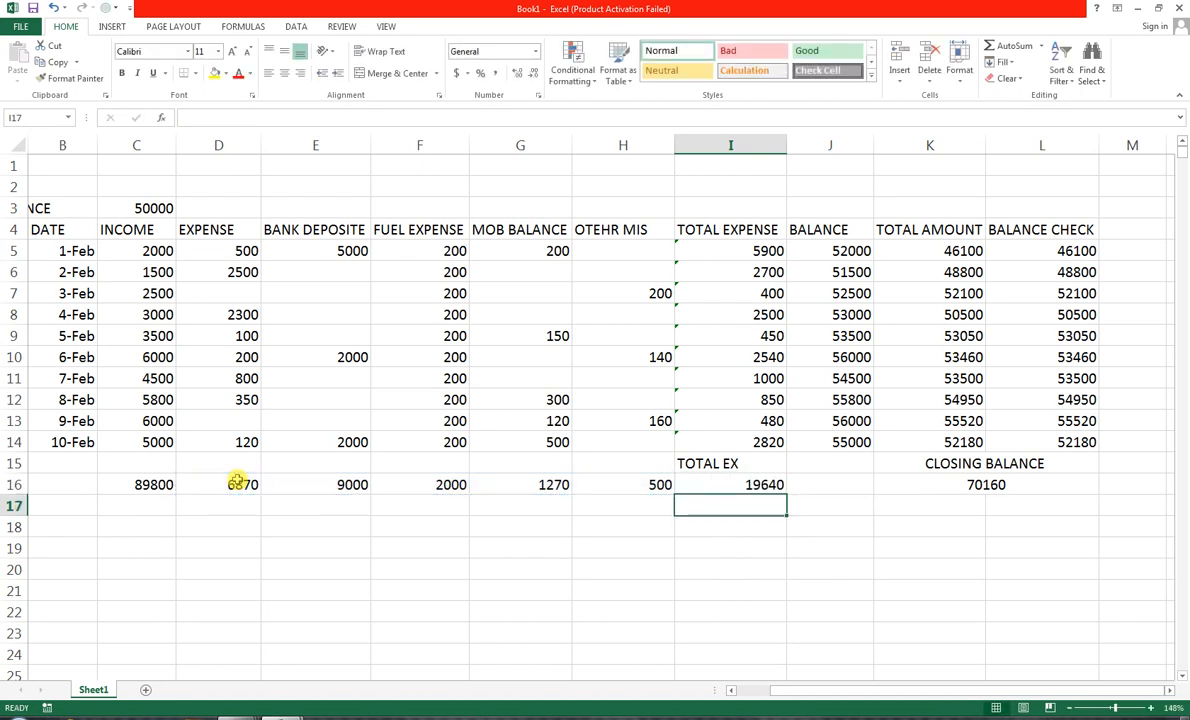
Enter the label BALANCE CHECK in J15.
key(Up)
key(Up)
key(Right)
text(B)
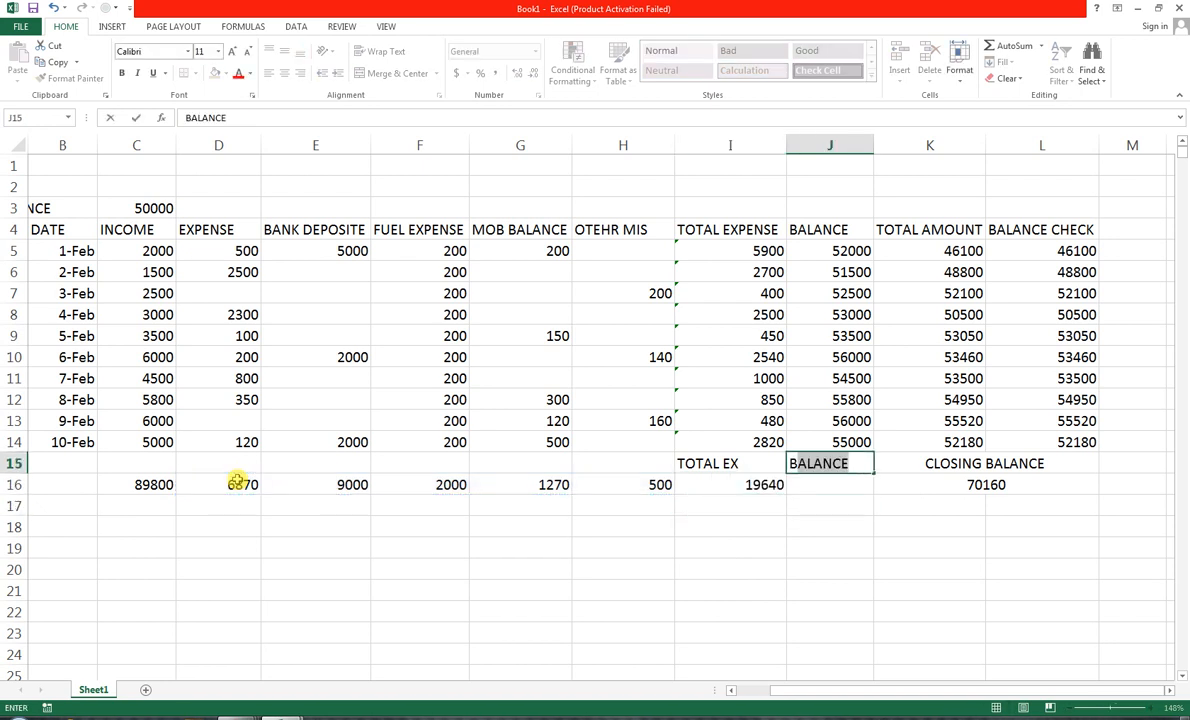
key(BackSpace)
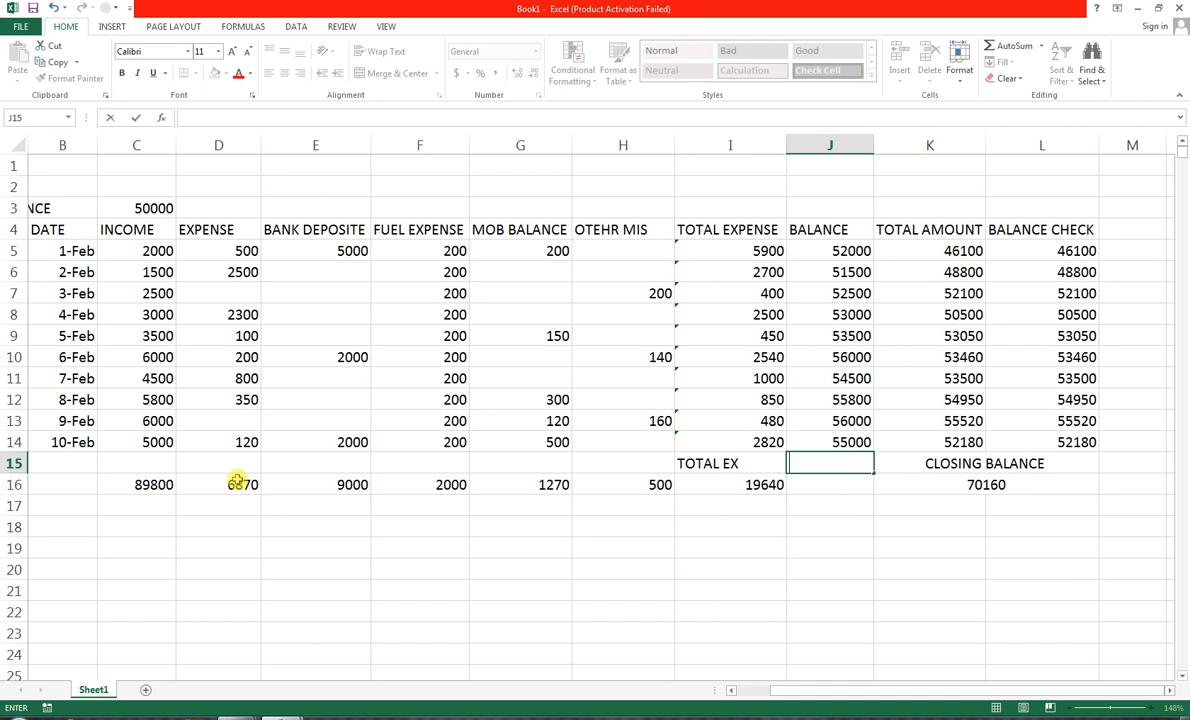
text(BALANCE)
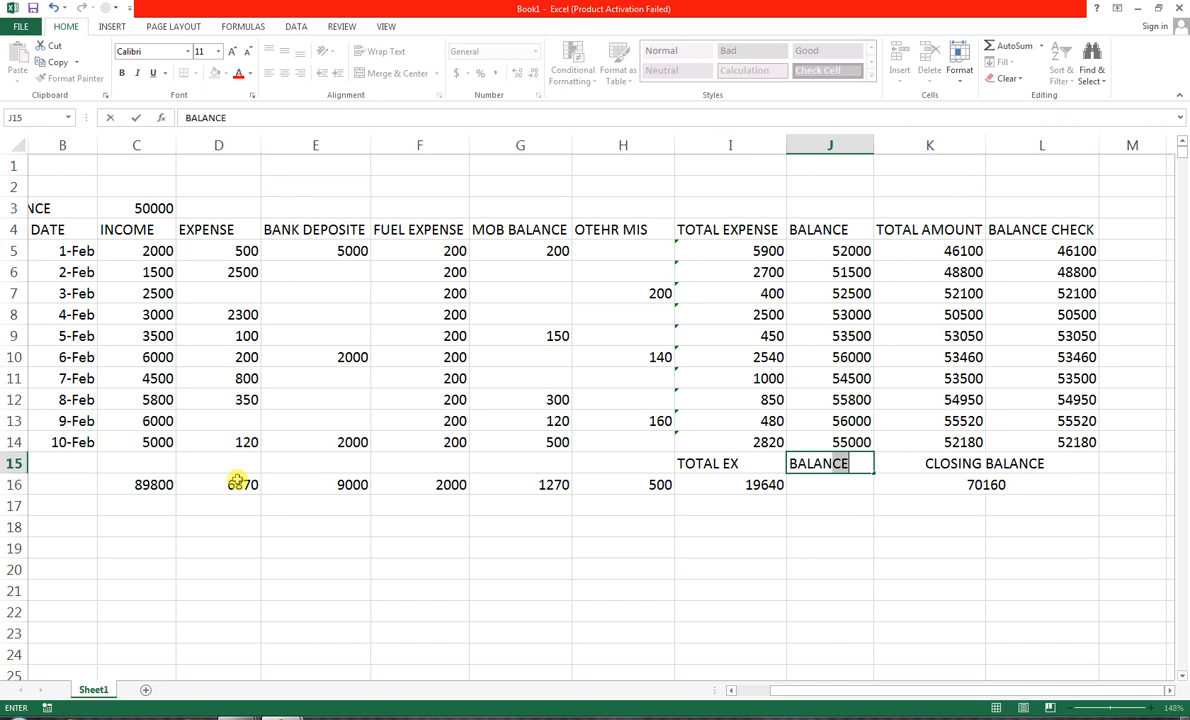
text( CHECK)
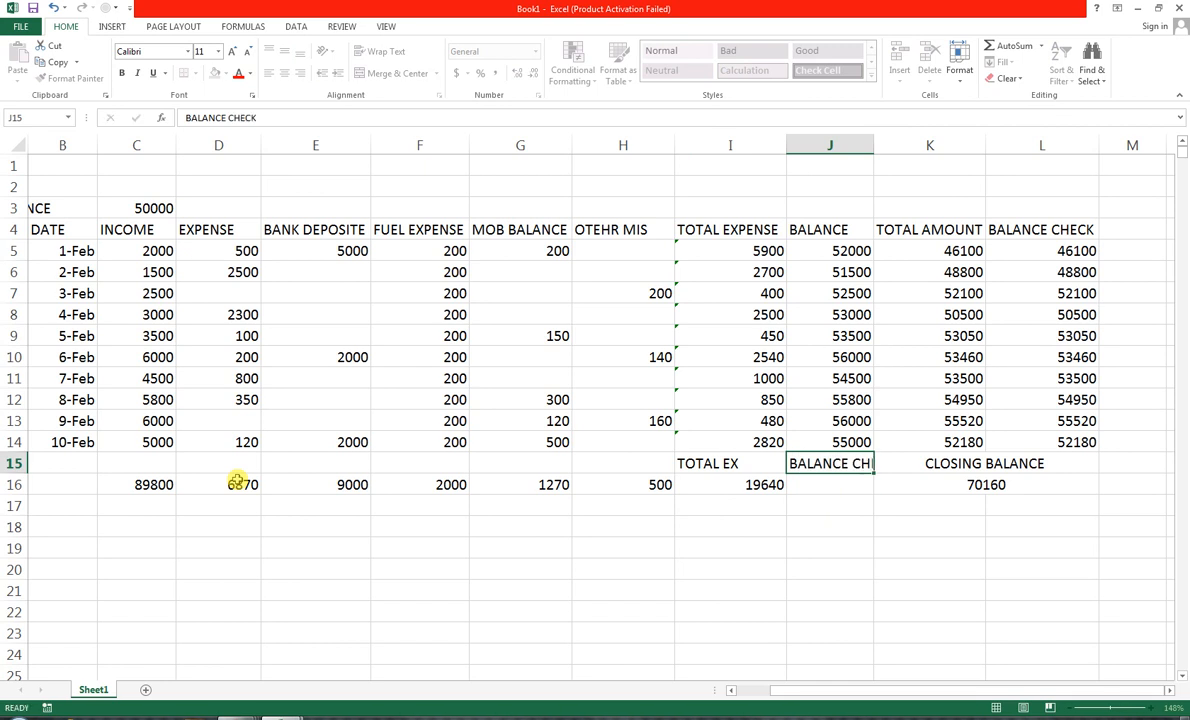
key(Return)
Try to calculate the balance check in J16 with =I16-C16, and clear the cell.
text(=)
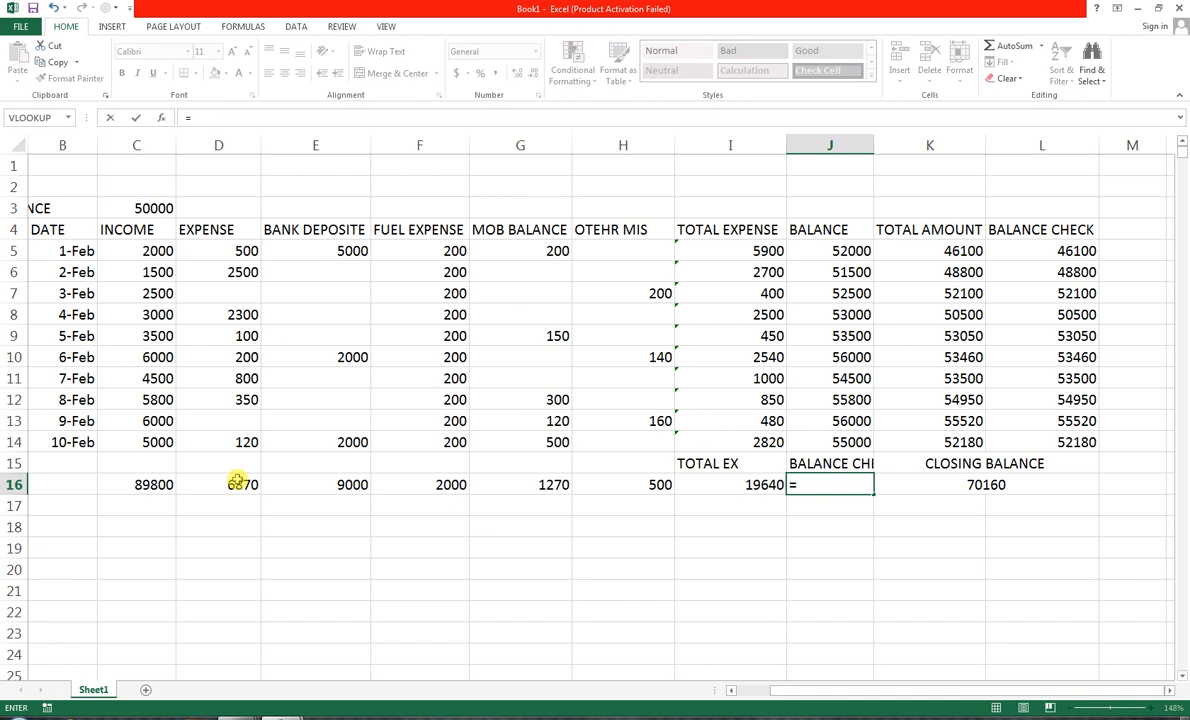
key(Left)
key(Left)
key(Left)
key(Left)
key(Left)
key(Right)
key(Right)
key(Right)
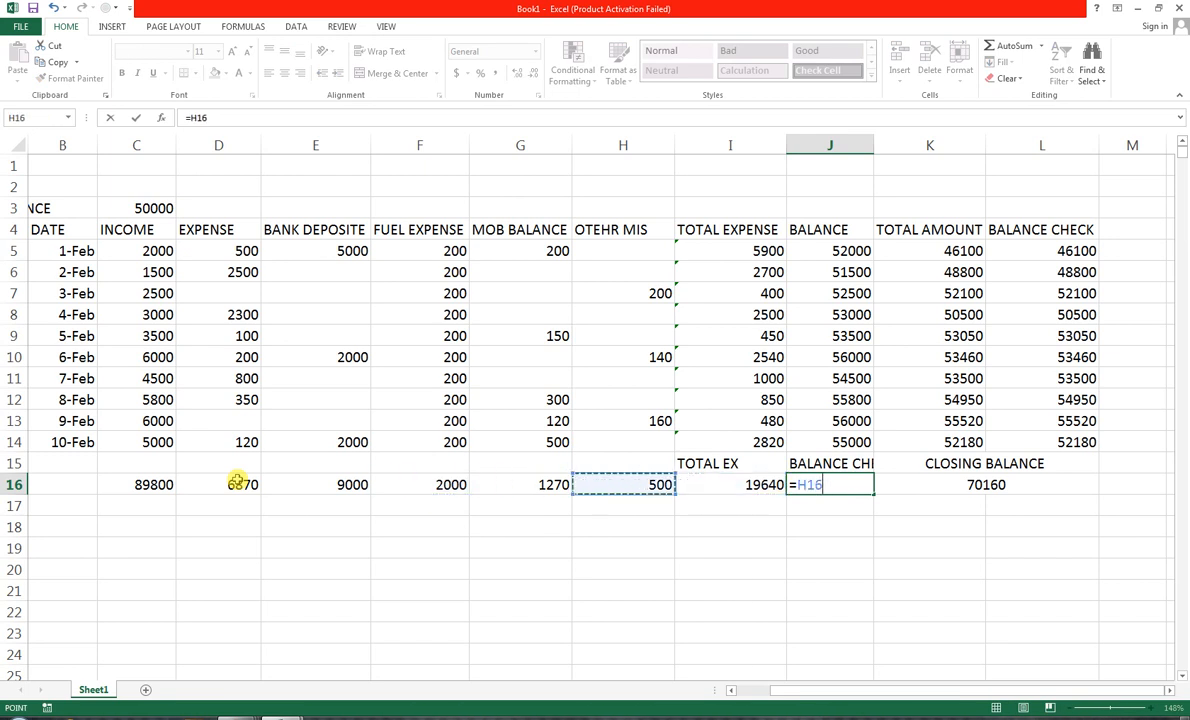
key(Right)
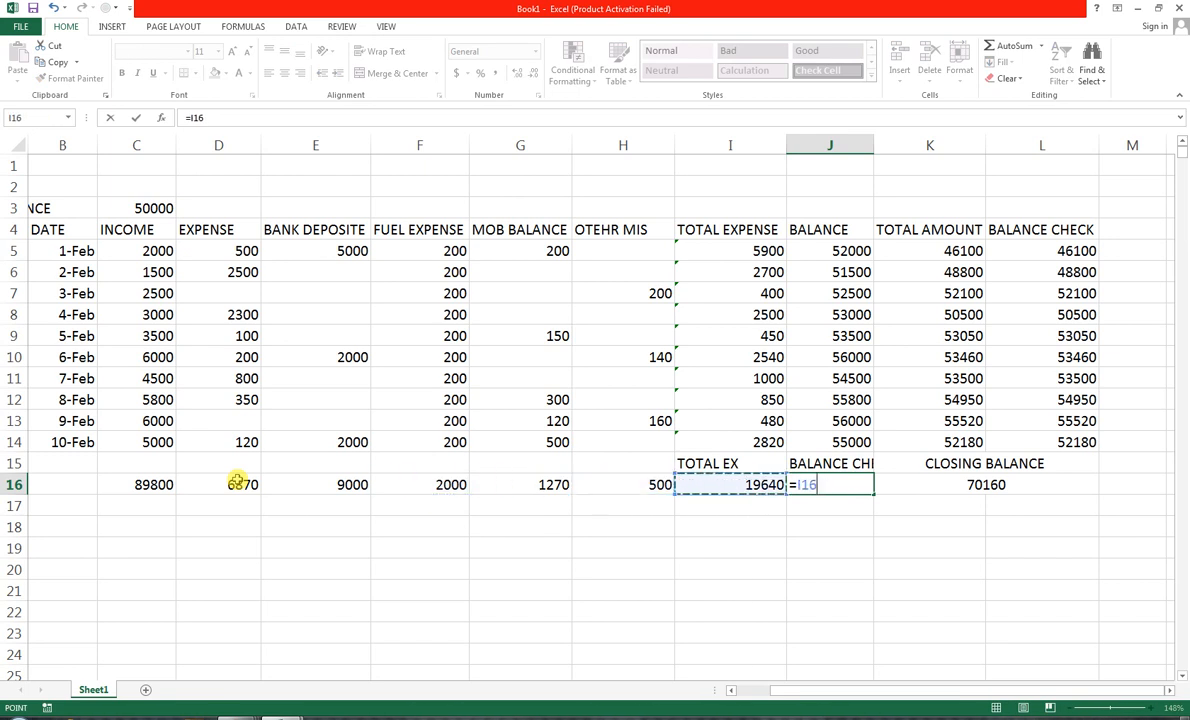
text(-)
key(Left)
key(Left)
key(Left)
key(Left)
key(Left)
key(Left)
key(Left)
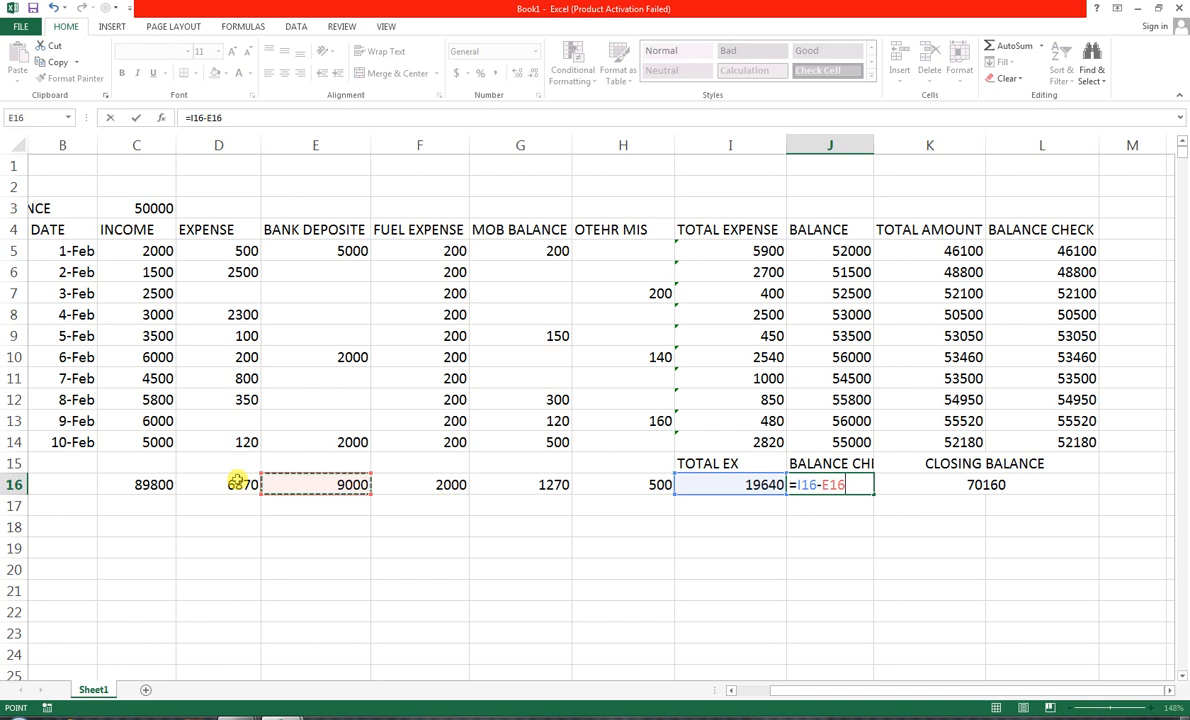
key(ctrl+Return)
key(Up)
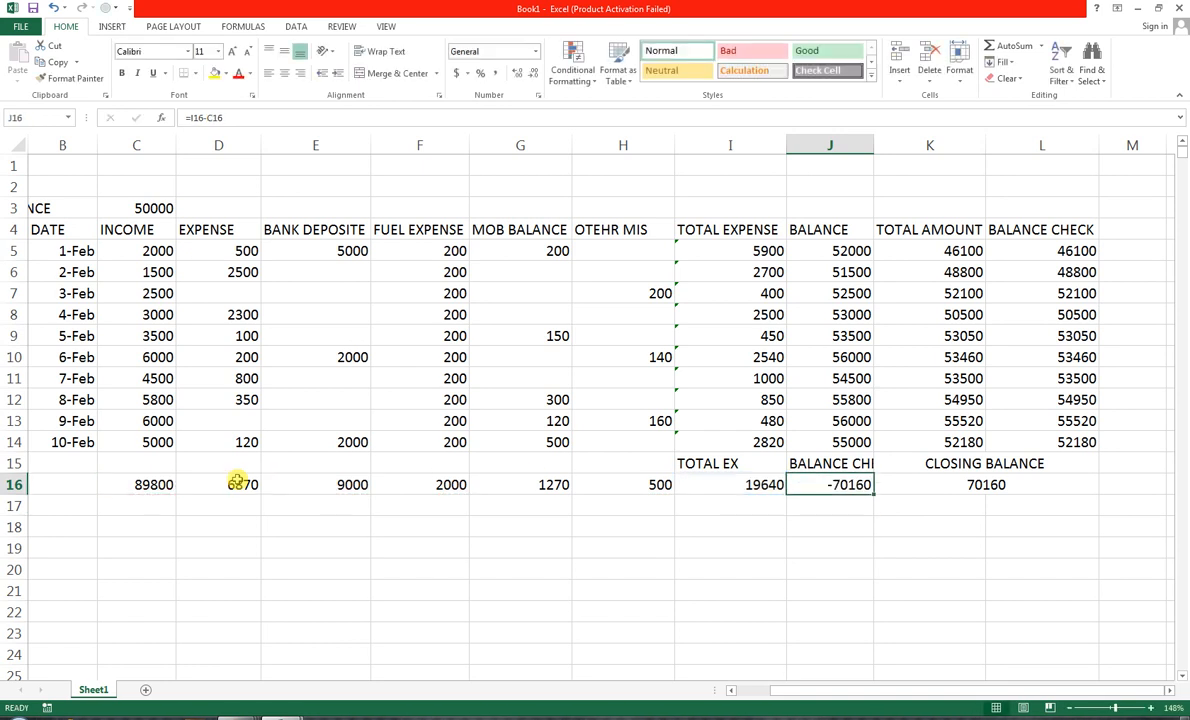
key(Delete)
Calculate the balance check in J16 with =C16-I16 and fit column J's width to its contents.
text(=)
key(Left)
key(Left)
key(Left)
key(Left)
key(Left)
key(Left)
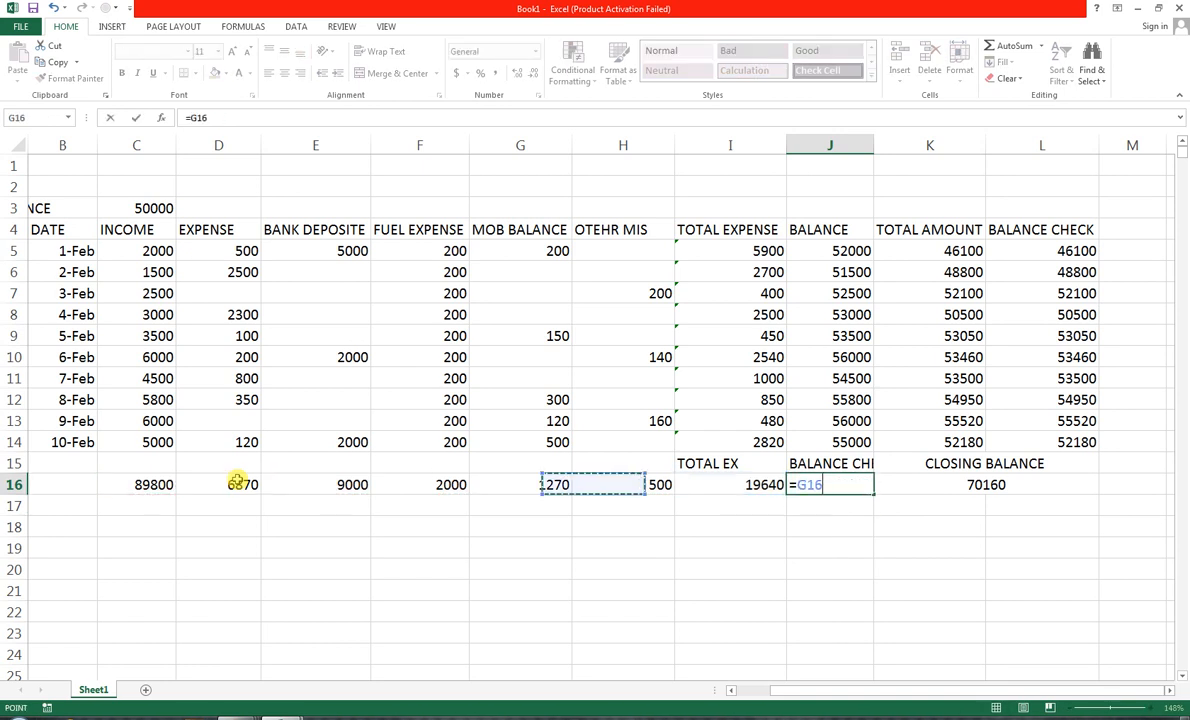
key(Left)
text(-)
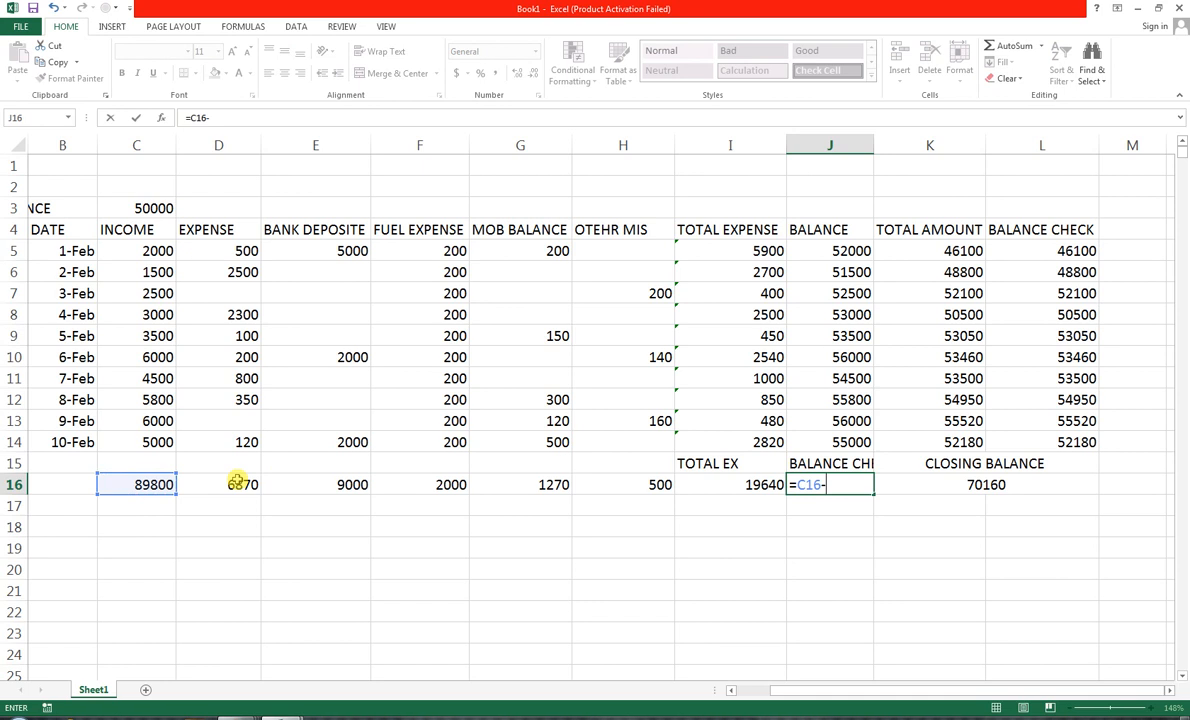
key(Left)
key(Return)
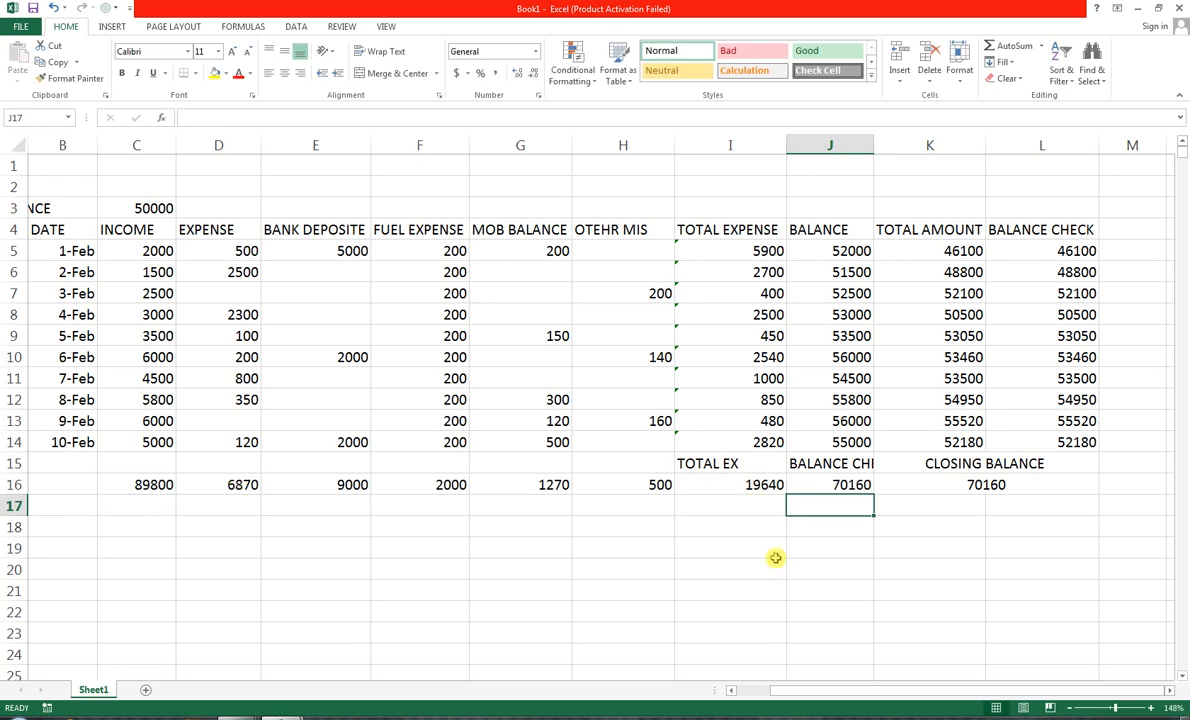
double_click(874, 145)
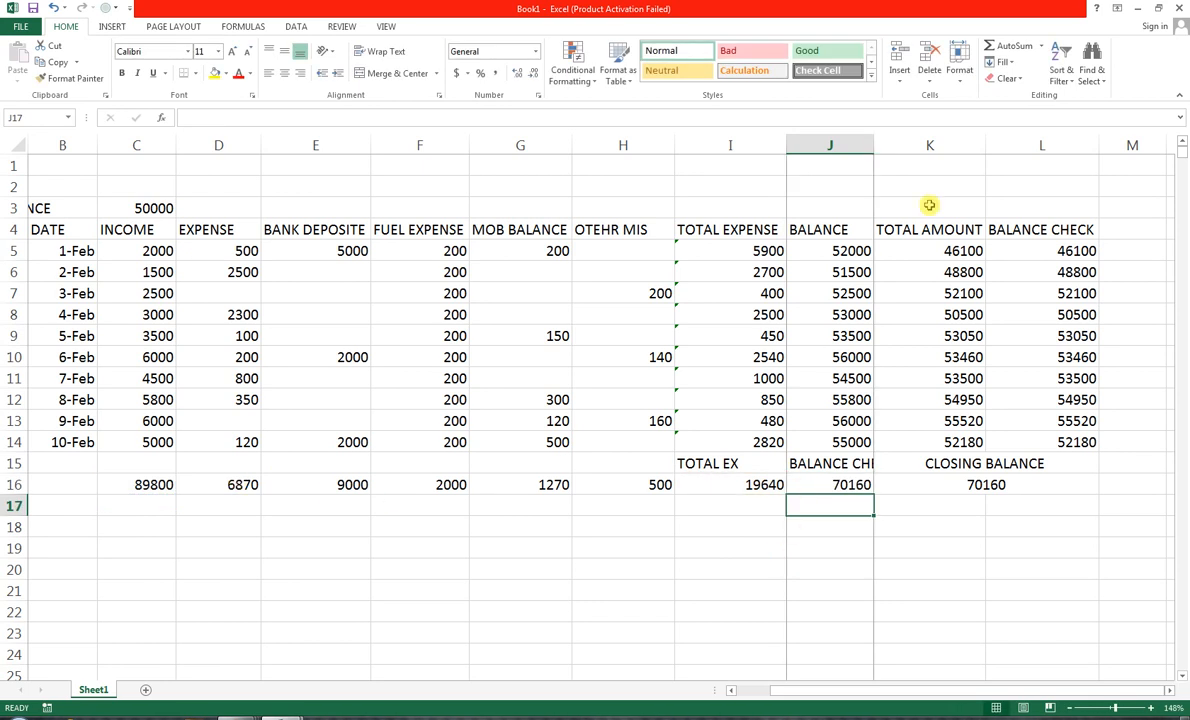
Narrow column A and apply all borders to the table range A4:L14.
click(1094, 237)
drag(790, 357, 35, 446)
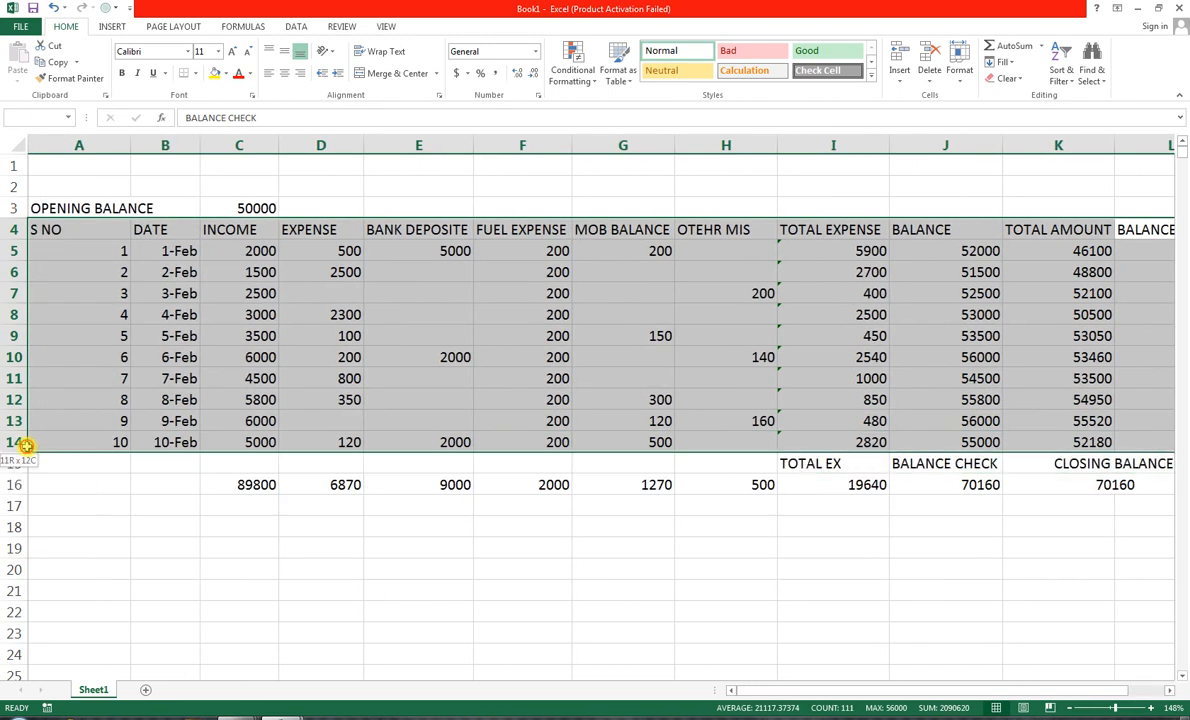
drag(130, 143, 97, 146)
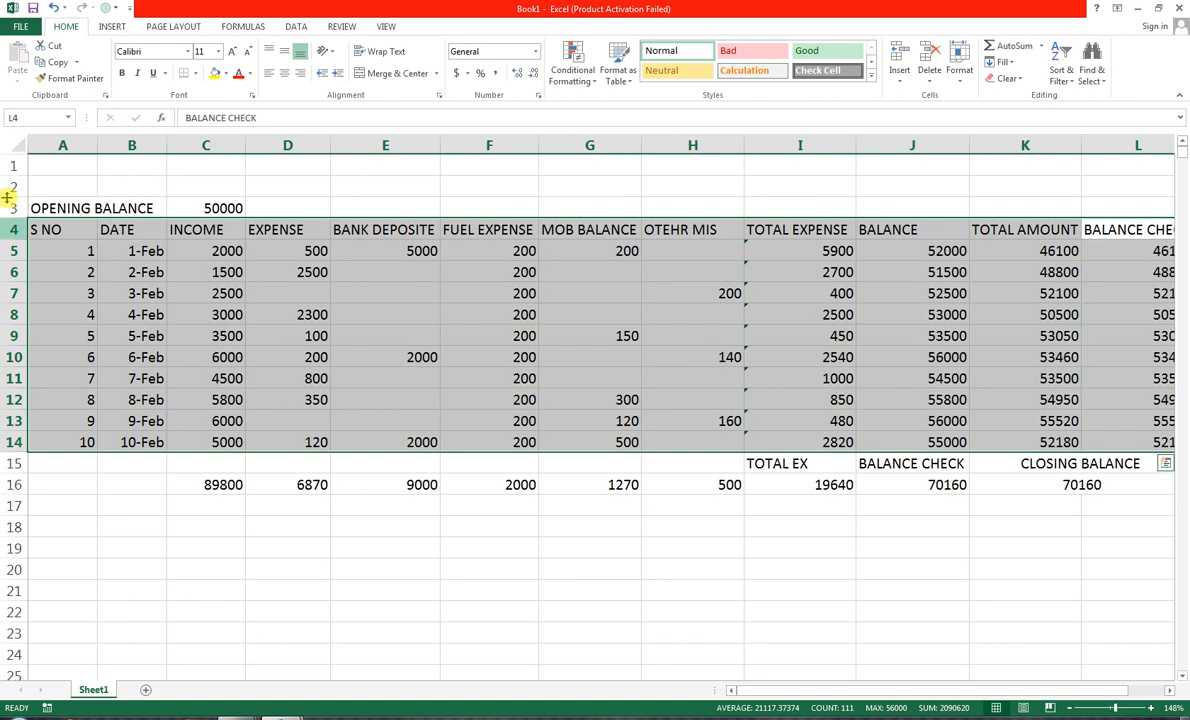
click(195, 78)
click(186, 190)
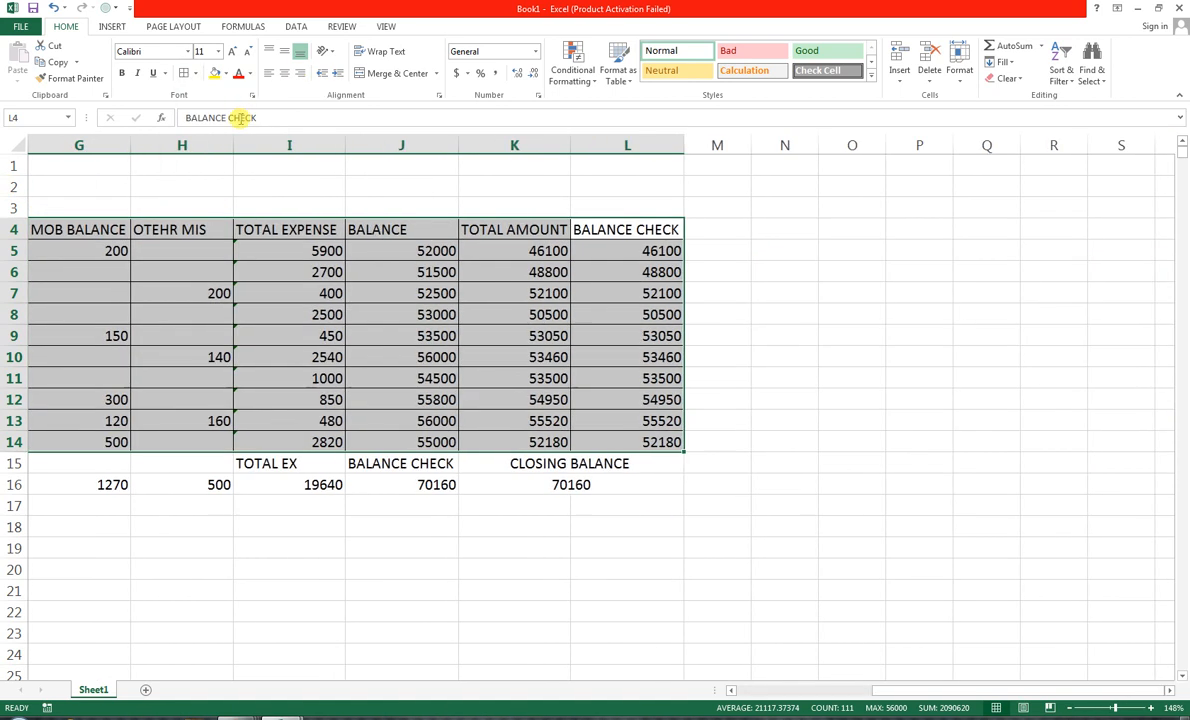
drag(892, 688, 736, 688)
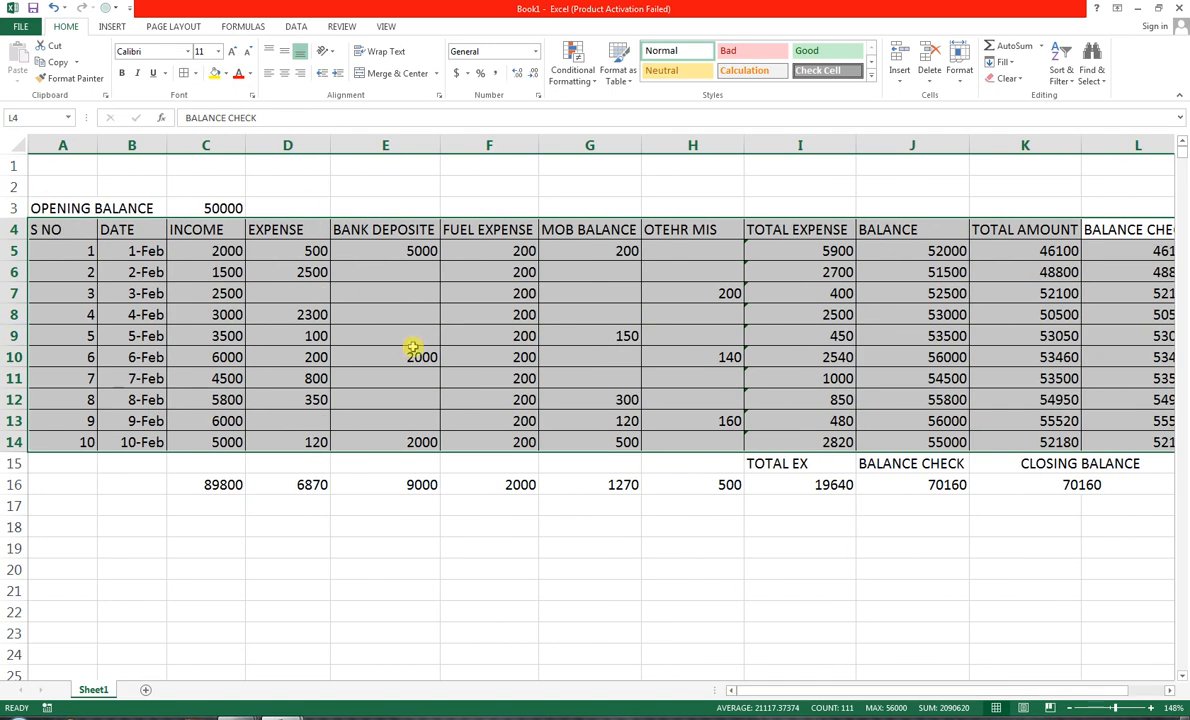
Centre and bold the total rows A15:L16 and apply the comma number format.
drag(50, 468, 1036, 480)
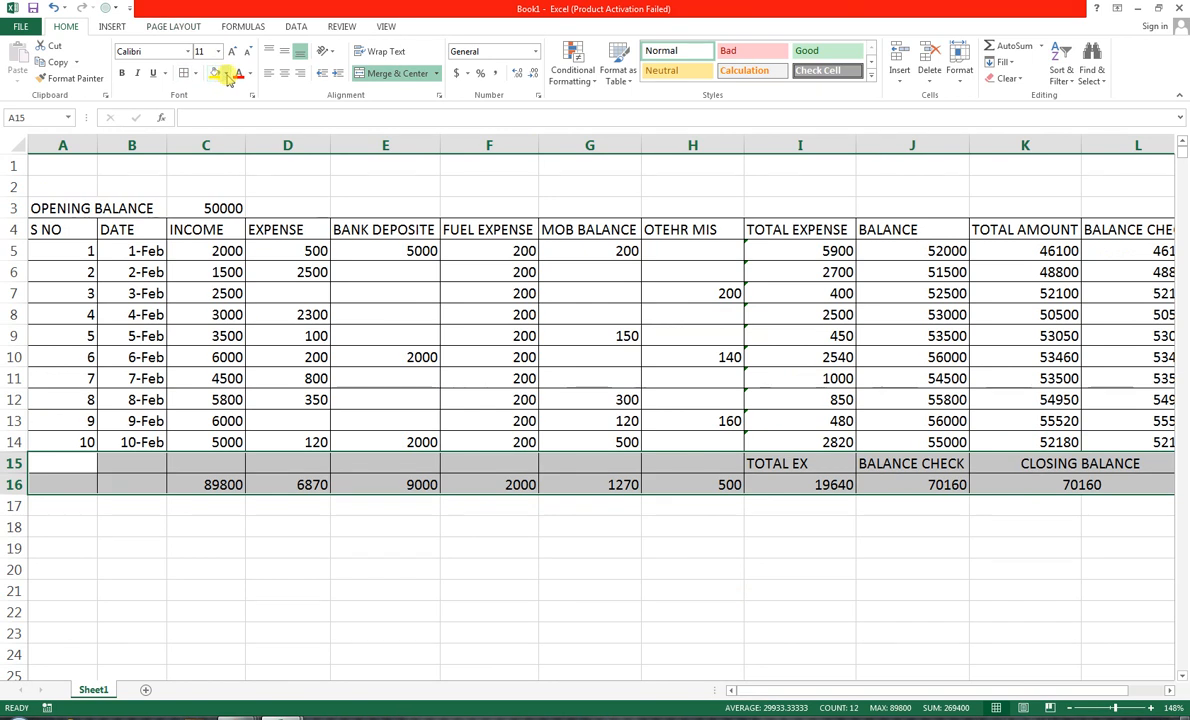
click(284, 73)
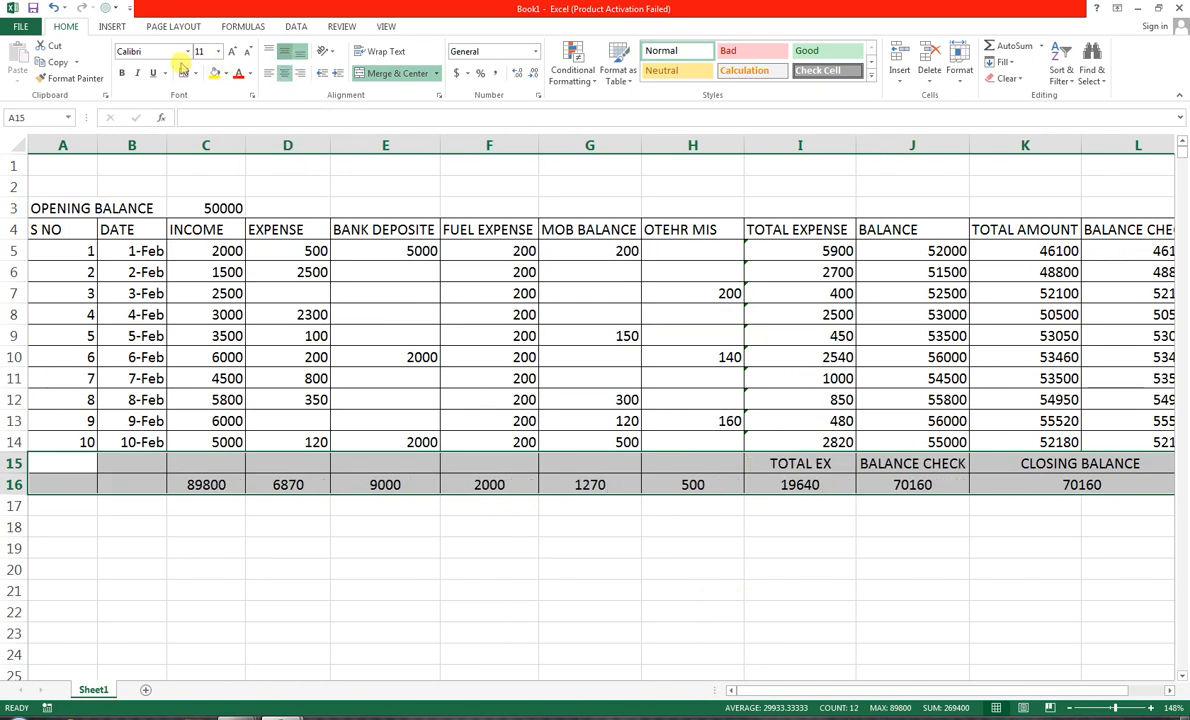
click(496, 73)
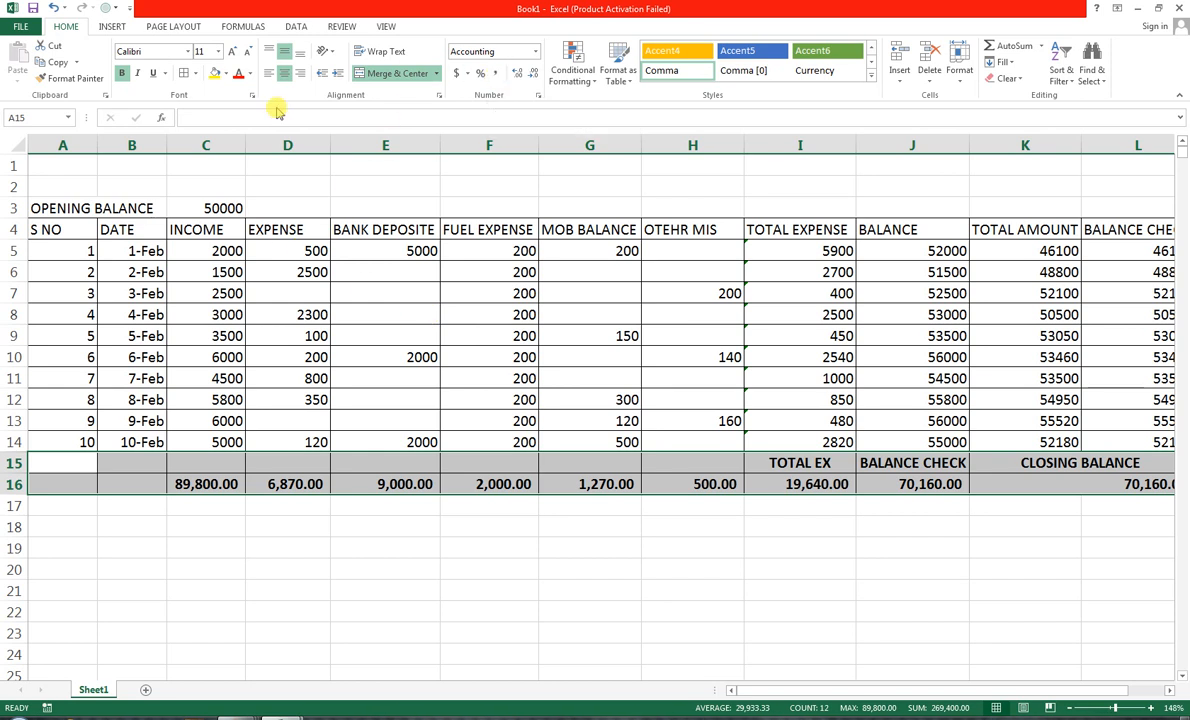
Fill the total rows A15:L16 with black and set their text colour to white.
click(226, 74)
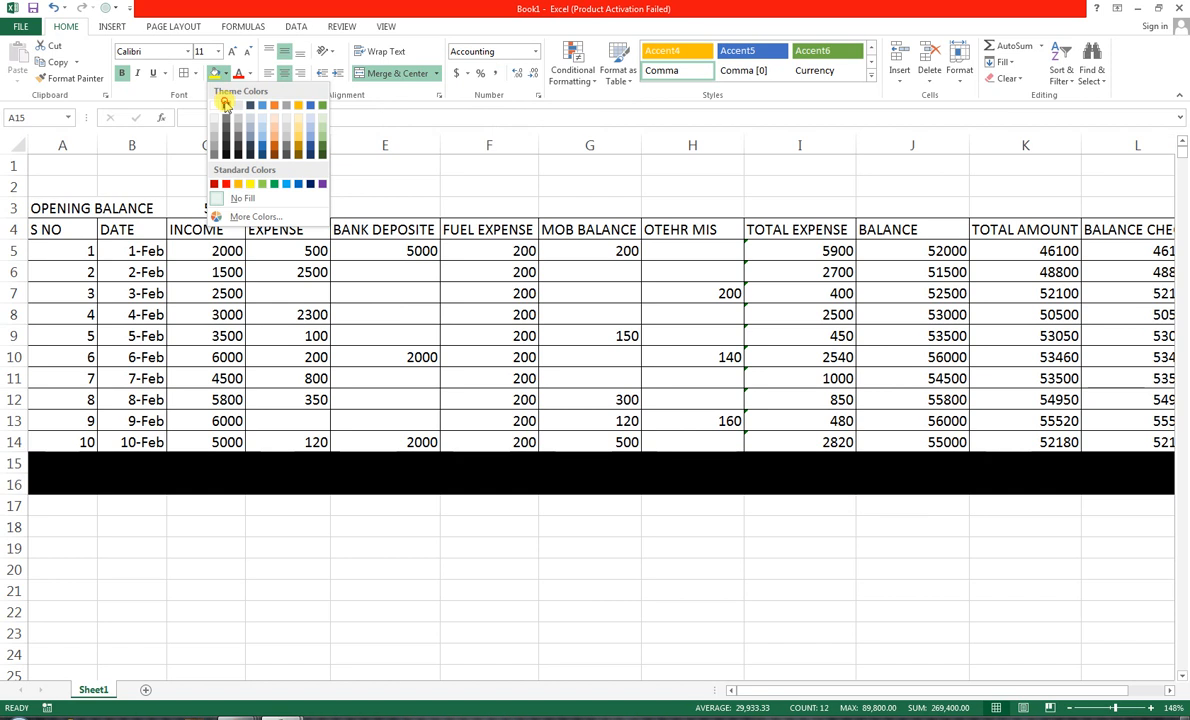
click(228, 101)
click(249, 74)
click(239, 118)
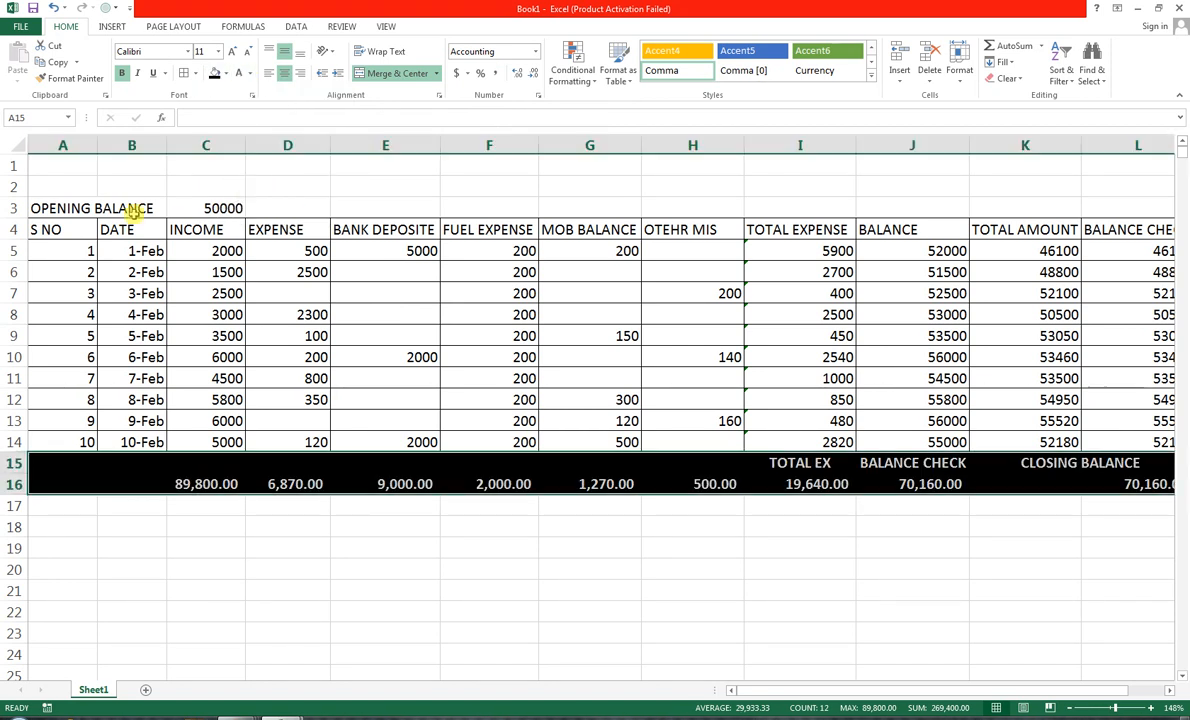
Give the opening balance and header rows A3:L4 a black fill with white text.
drag(60, 207, 1137, 209)
drag(74, 207, 1137, 226)
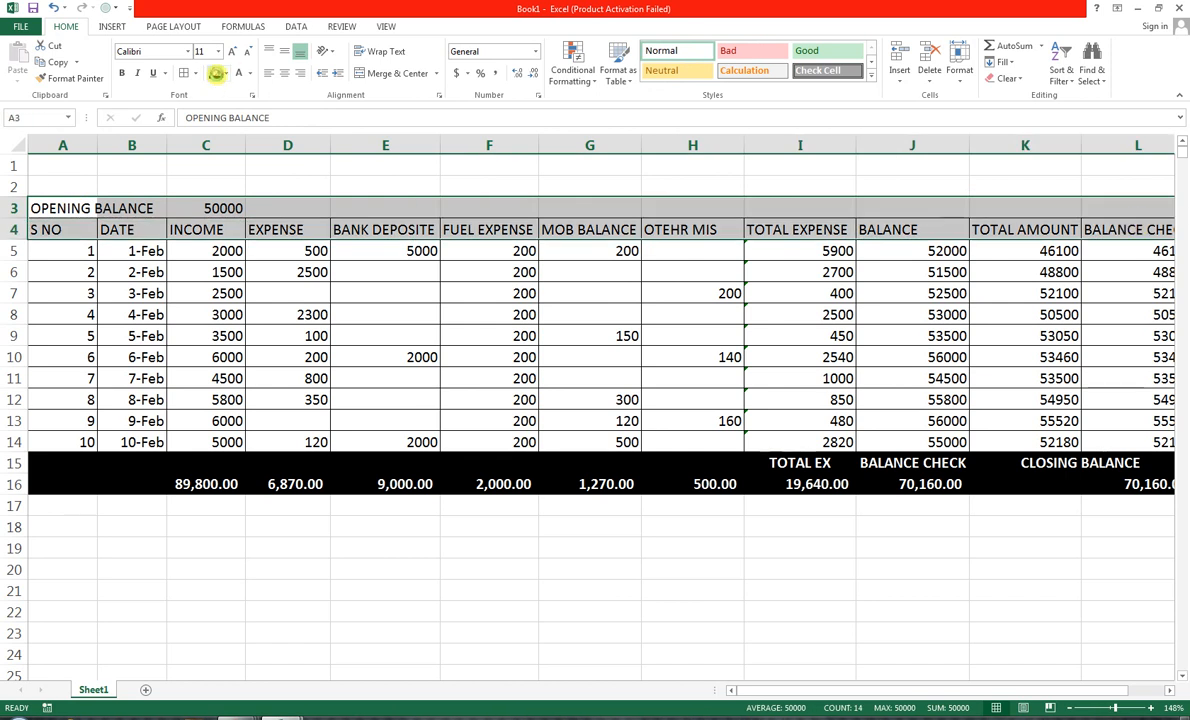
click(216, 73)
Insert five blank rows at row 2, above the opening balance.
click(16, 187)
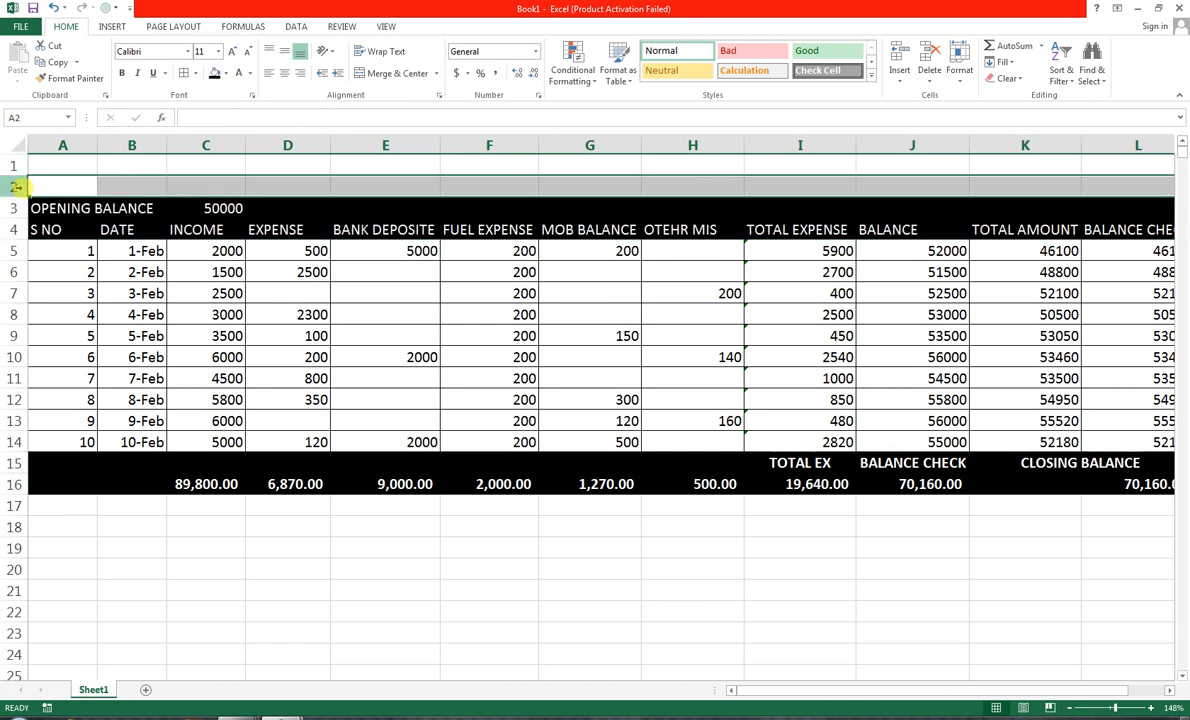
key(ctrl+plus)
key(ctrl+plus)
key(ctrl+plus)
key(ctrl+plus)
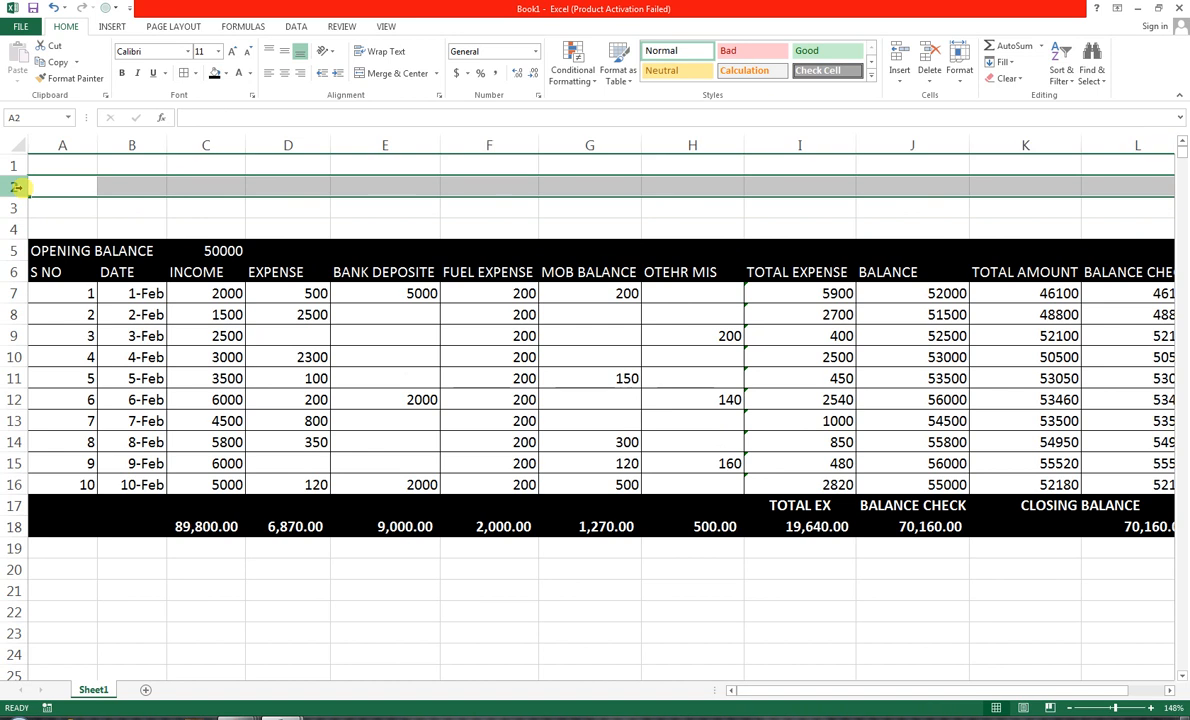
key(ctrl+plus)
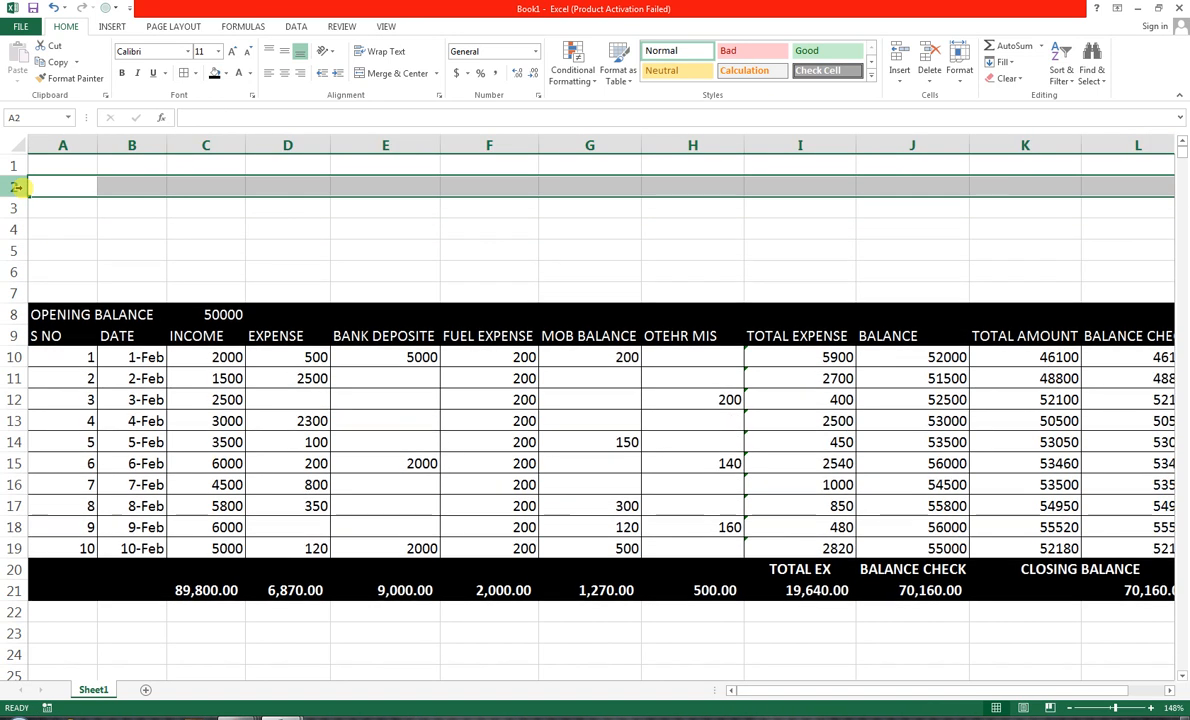
Merge and centre A3:L6 and enter the title DAILY CASH REGISTER.
drag(58, 190, 1062, 258)
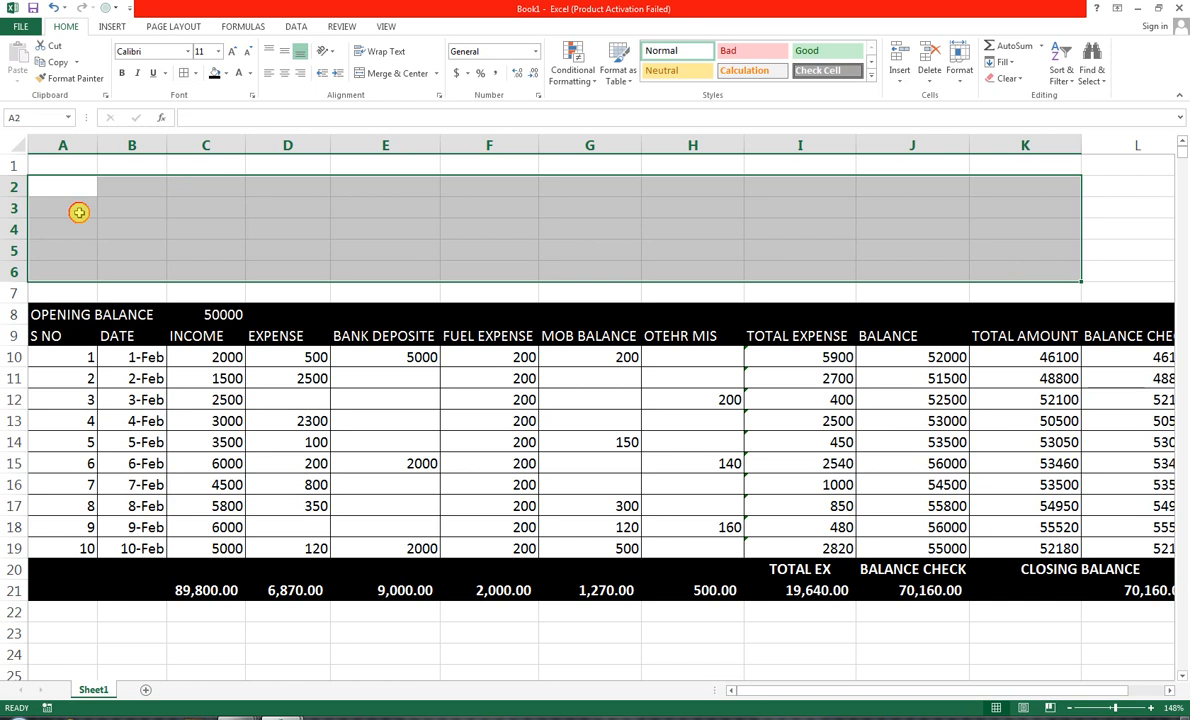
drag(78, 212, 1146, 269)
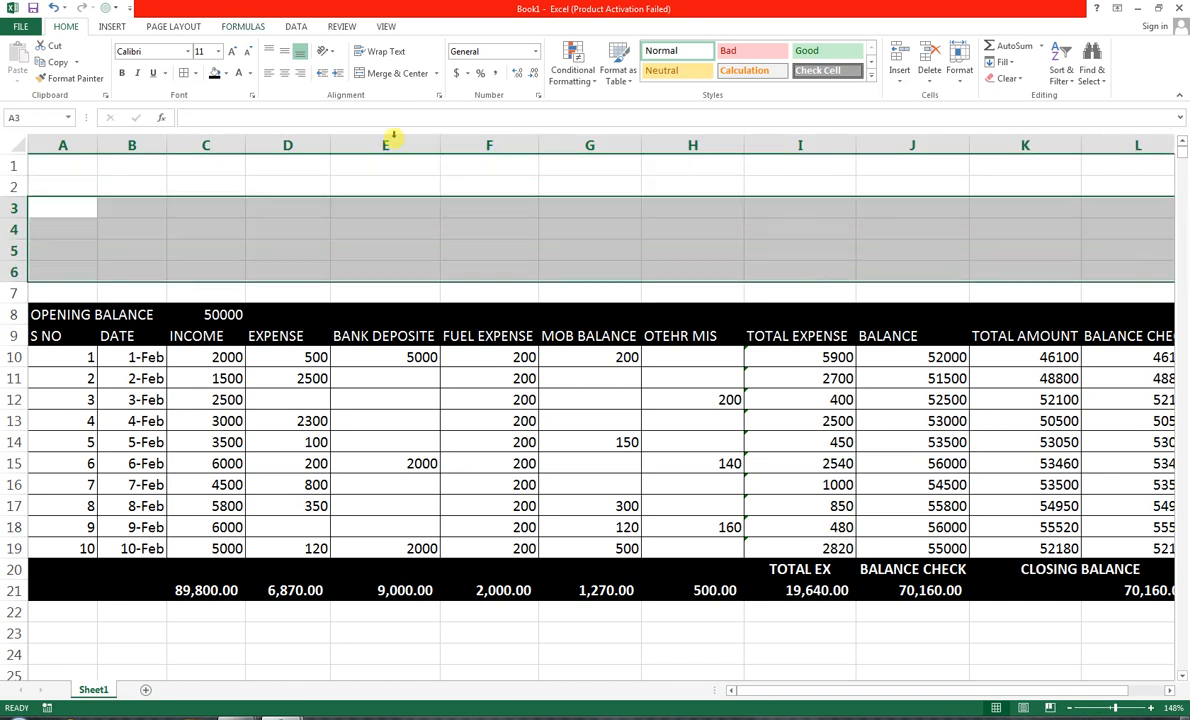
click(412, 74)
text(DAILY)
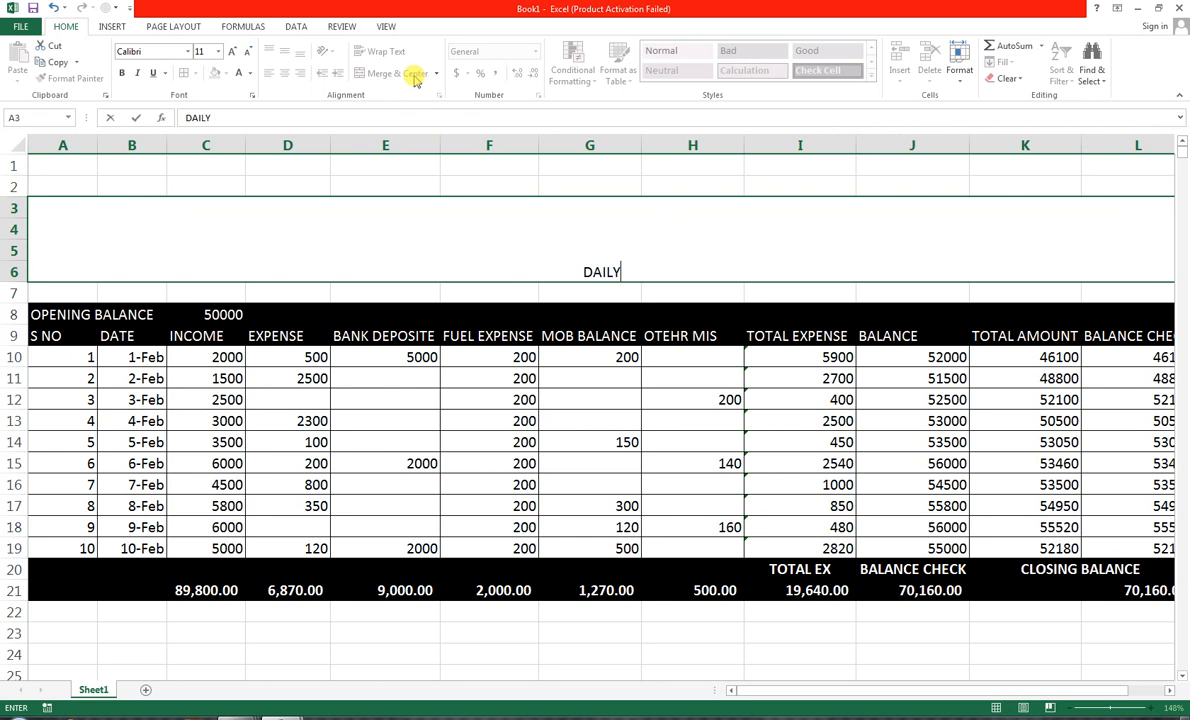
text( CASH RE)
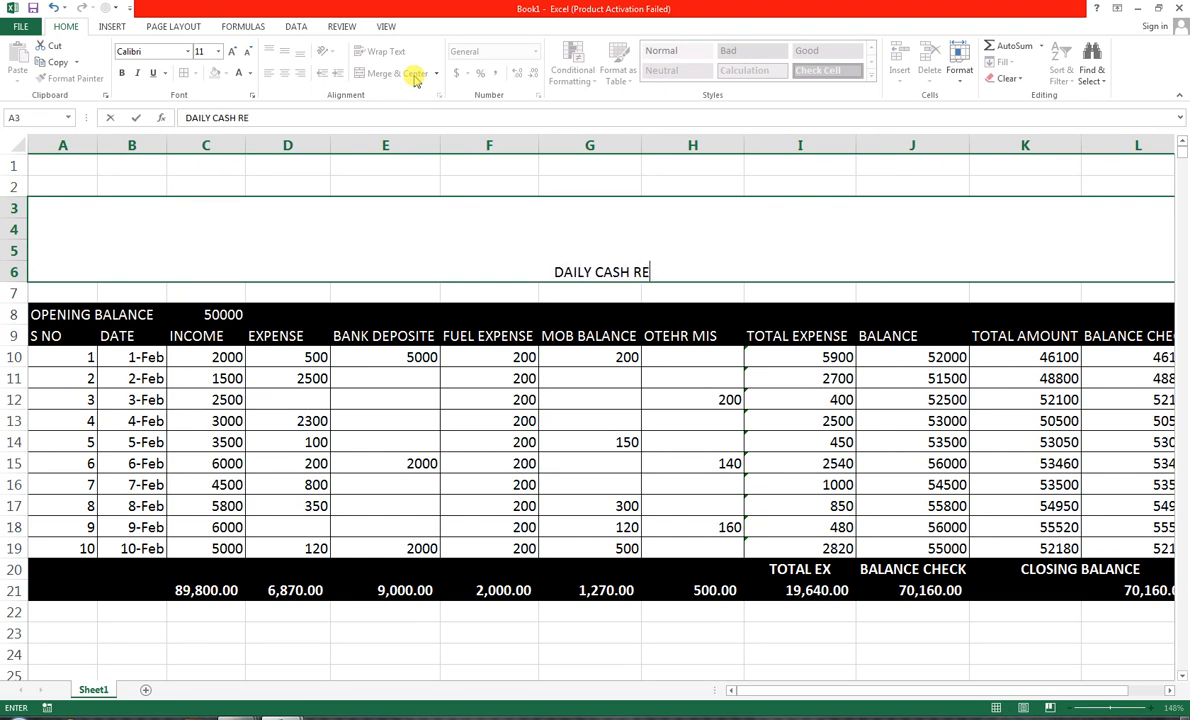
text(GISTER)
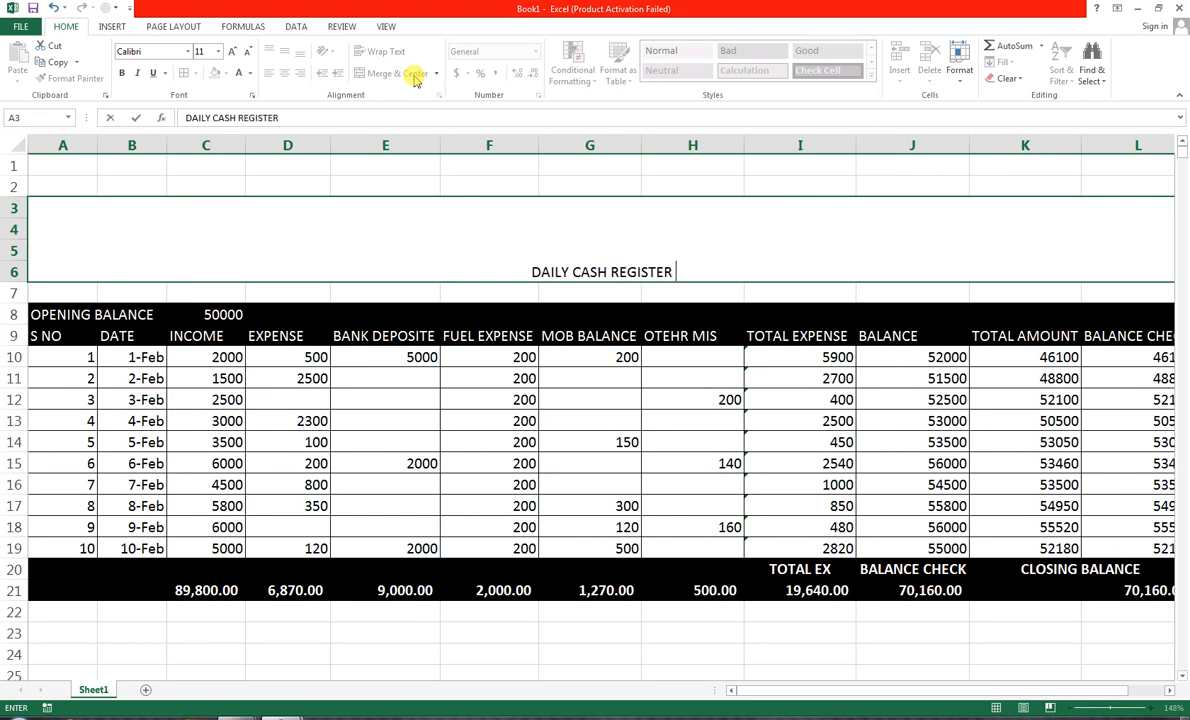
click(648, 364)
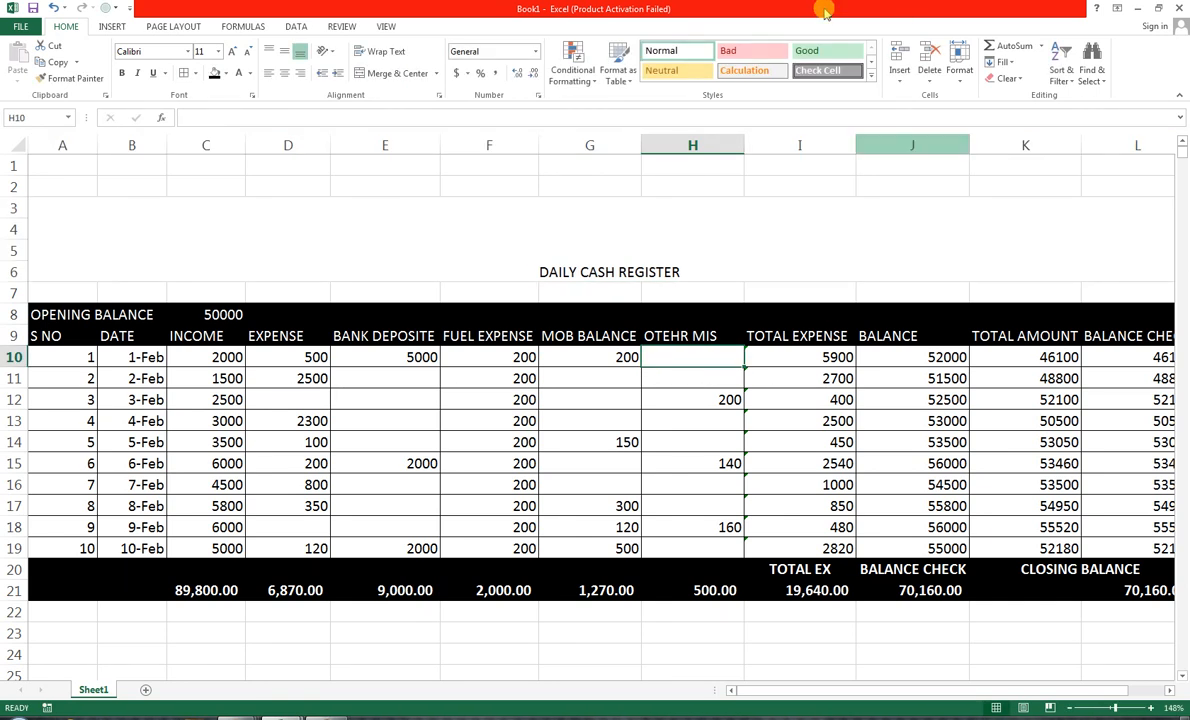
Extend the merged title to read DAILY CASH REGISTER REPORT.
double_click(685, 268)
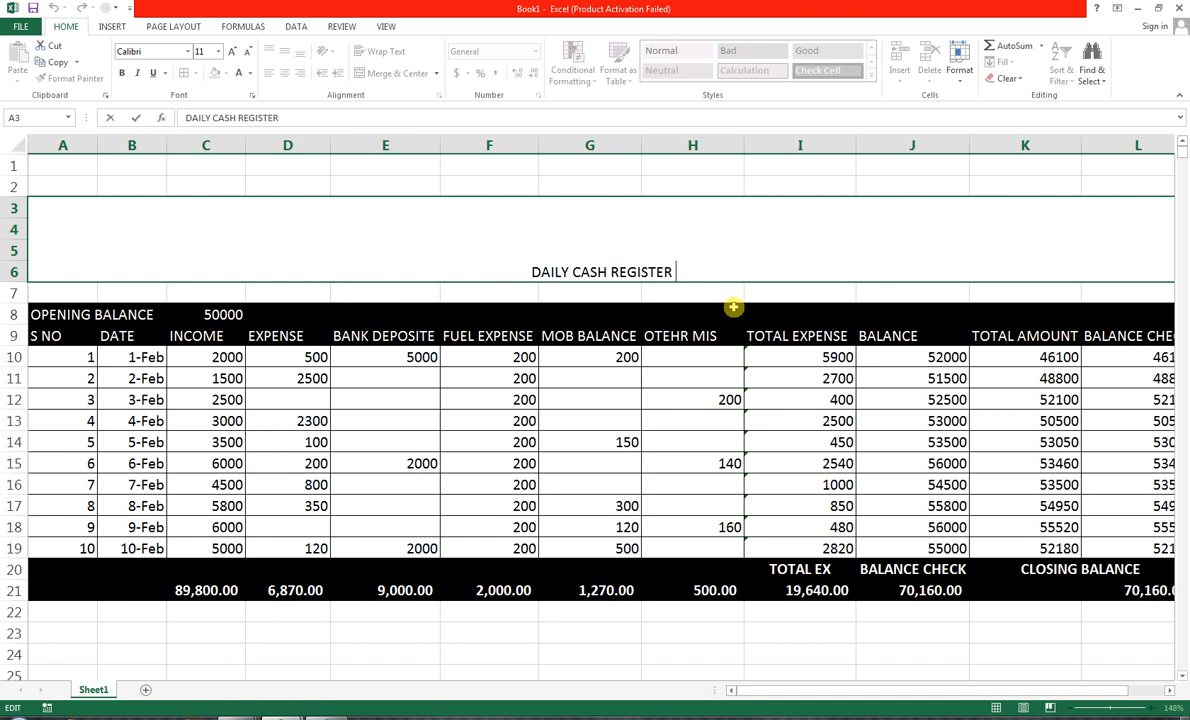
text(re)
key(BackSpace)
key(BackSpace)
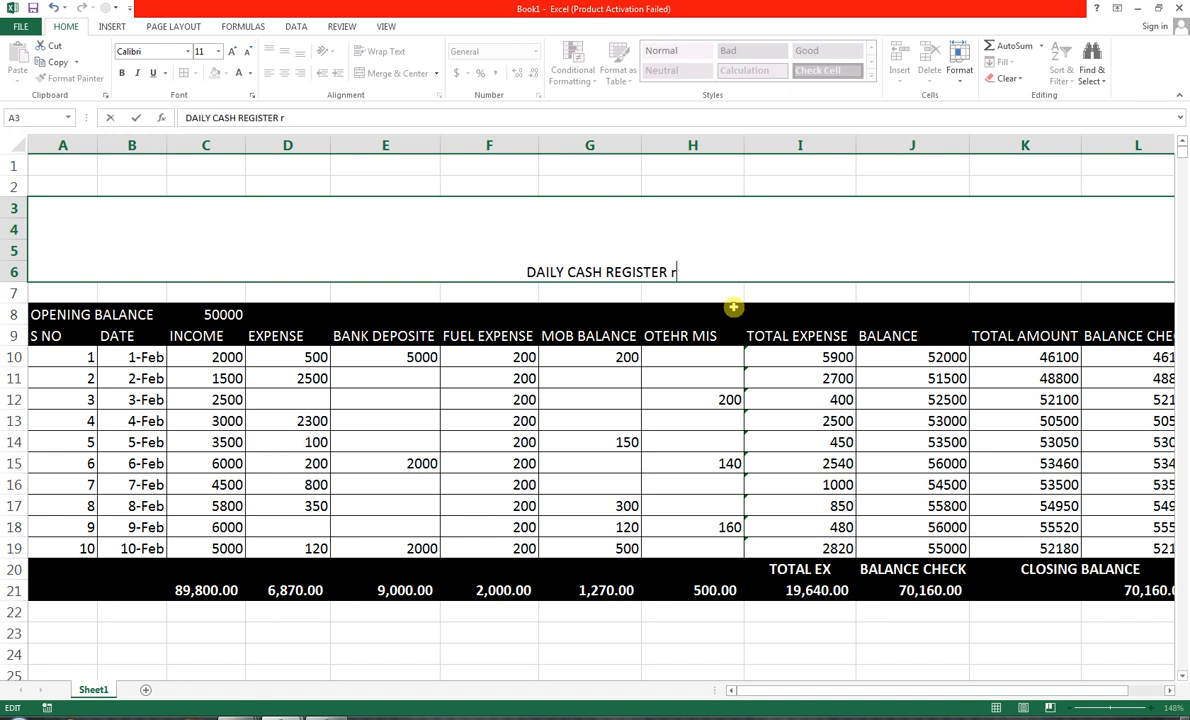
text(REPORT)
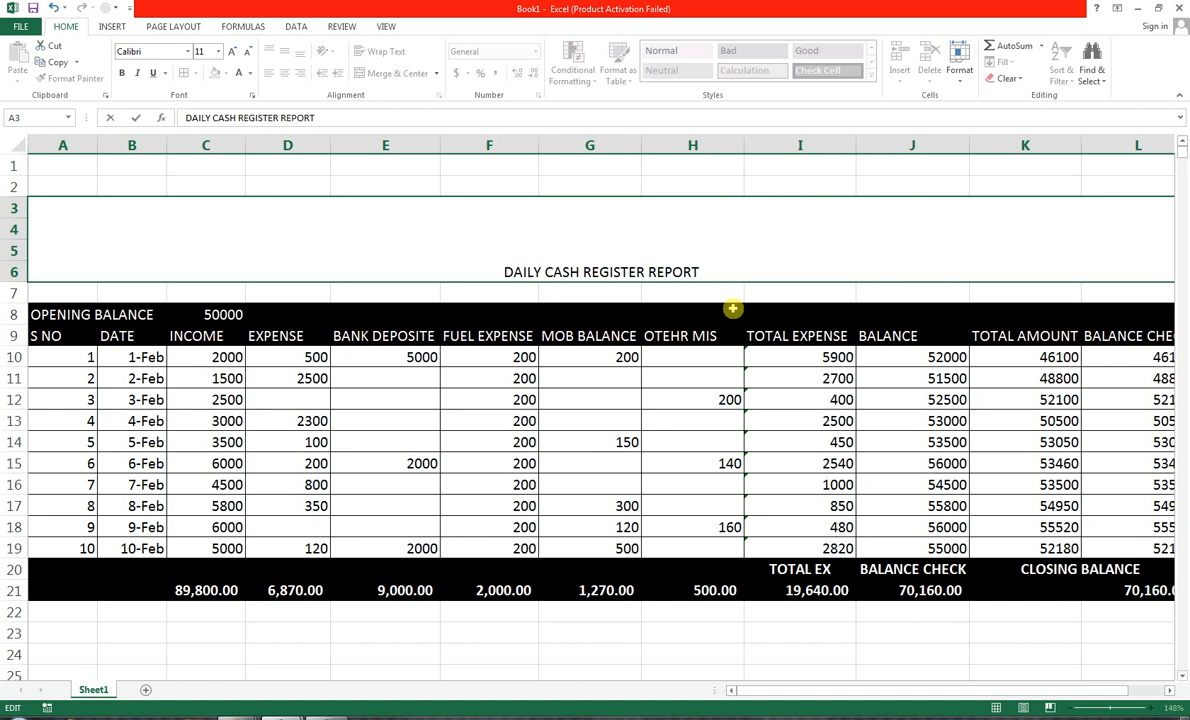
click(732, 330)
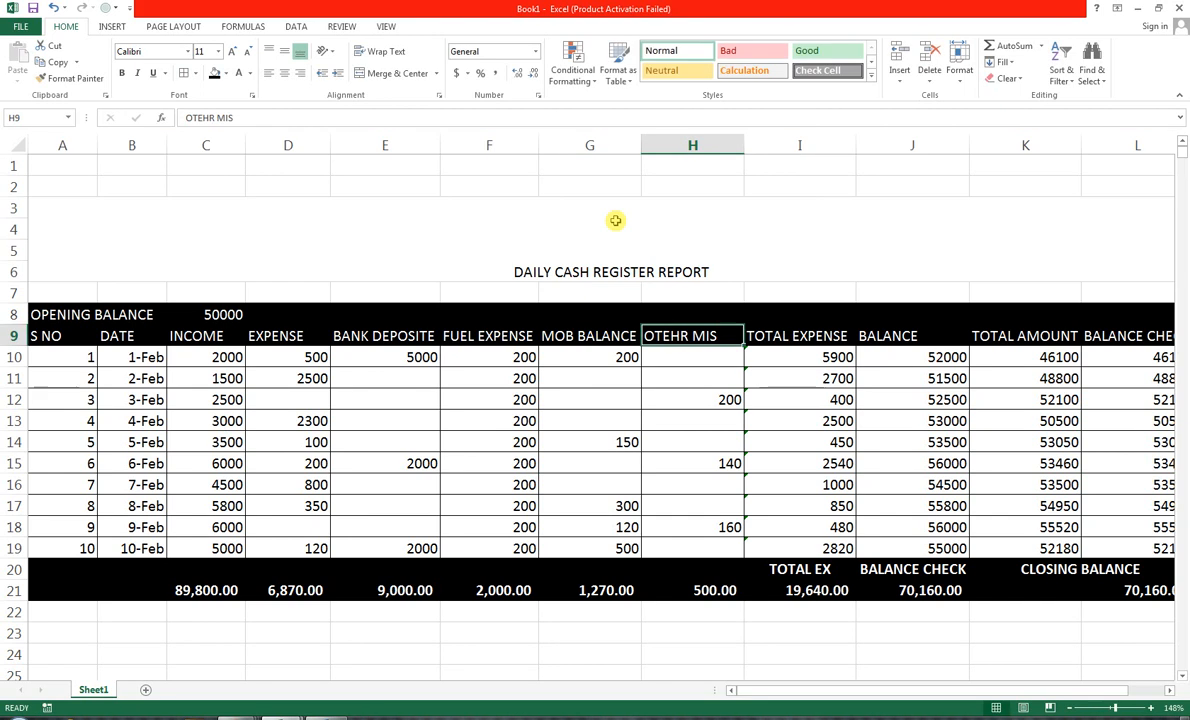
Centre the report title vertically in its merged cell and enlarge its font to size 36.
click(510, 212)
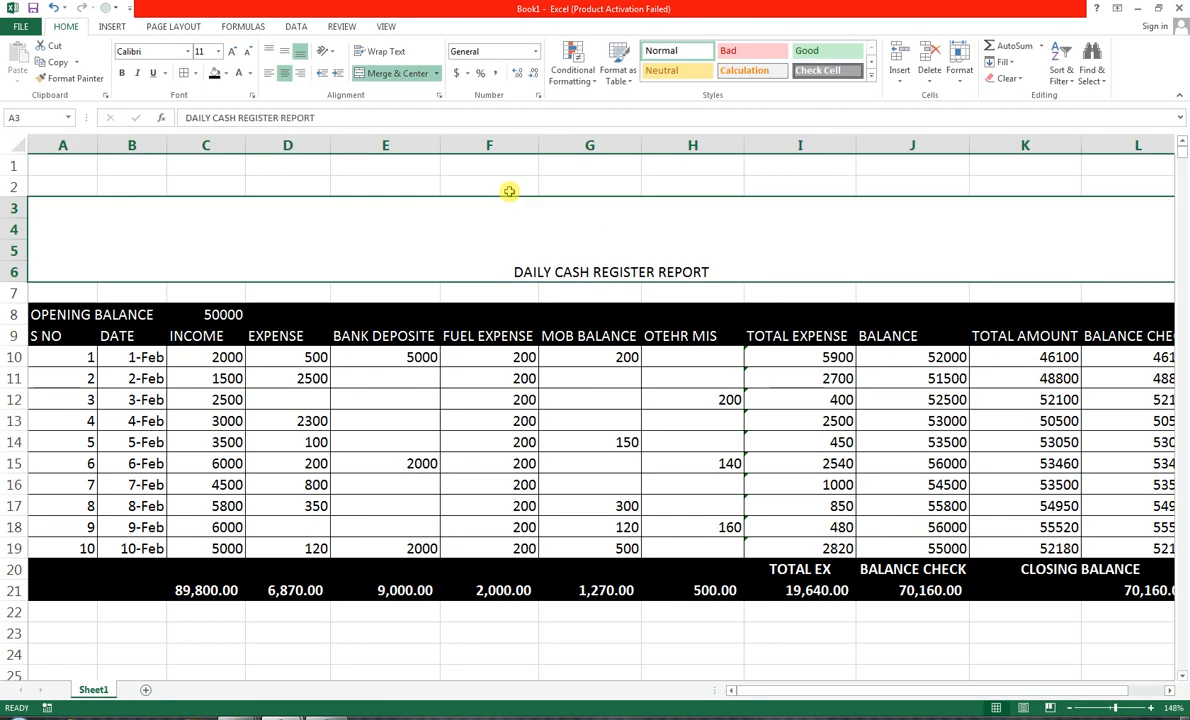
click(284, 51)
click(231, 52)
click(231, 52)
click(231, 52)
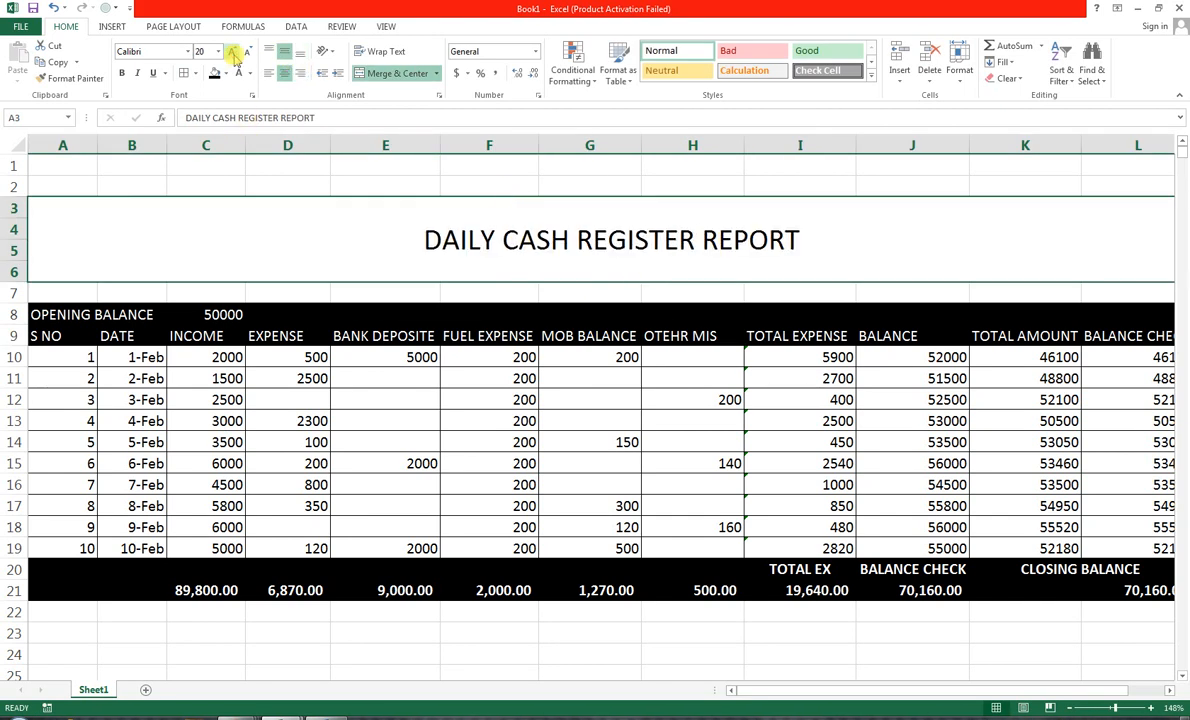
click(231, 52)
click(231, 52)
click(231, 52)
click(231, 52)
click(231, 52)
click(231, 52)
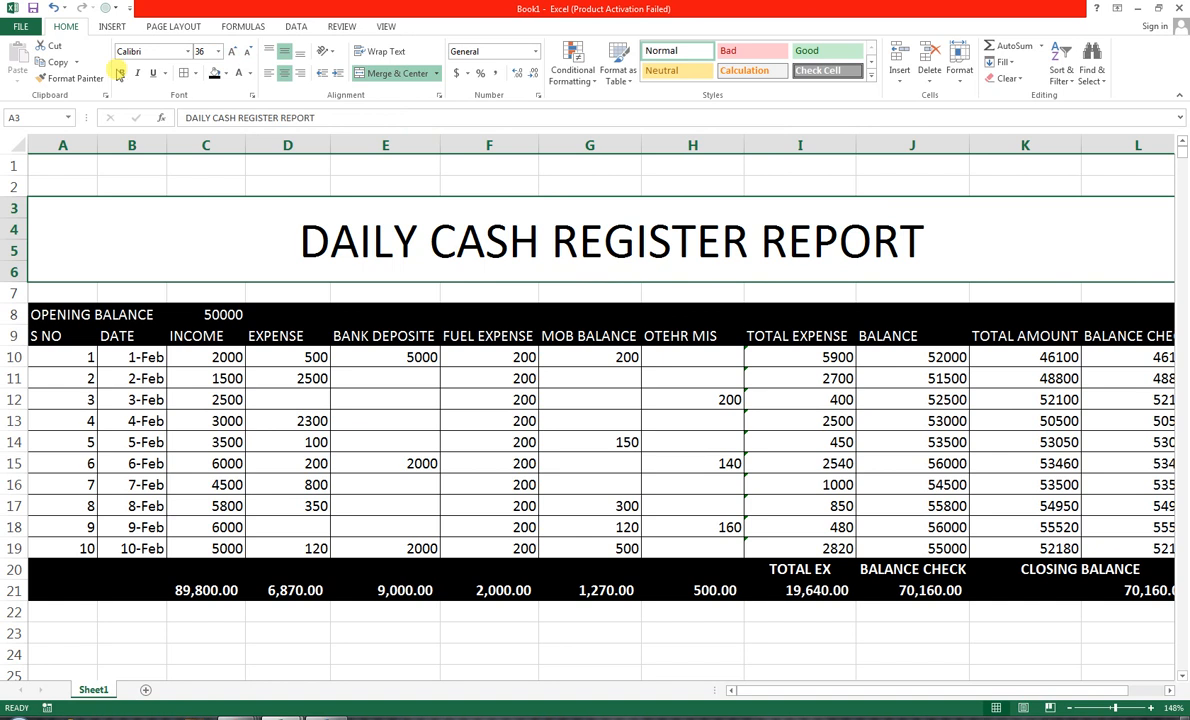
Make the report title bold and fill its merged cell with dark blue.
click(121, 75)
click(226, 73)
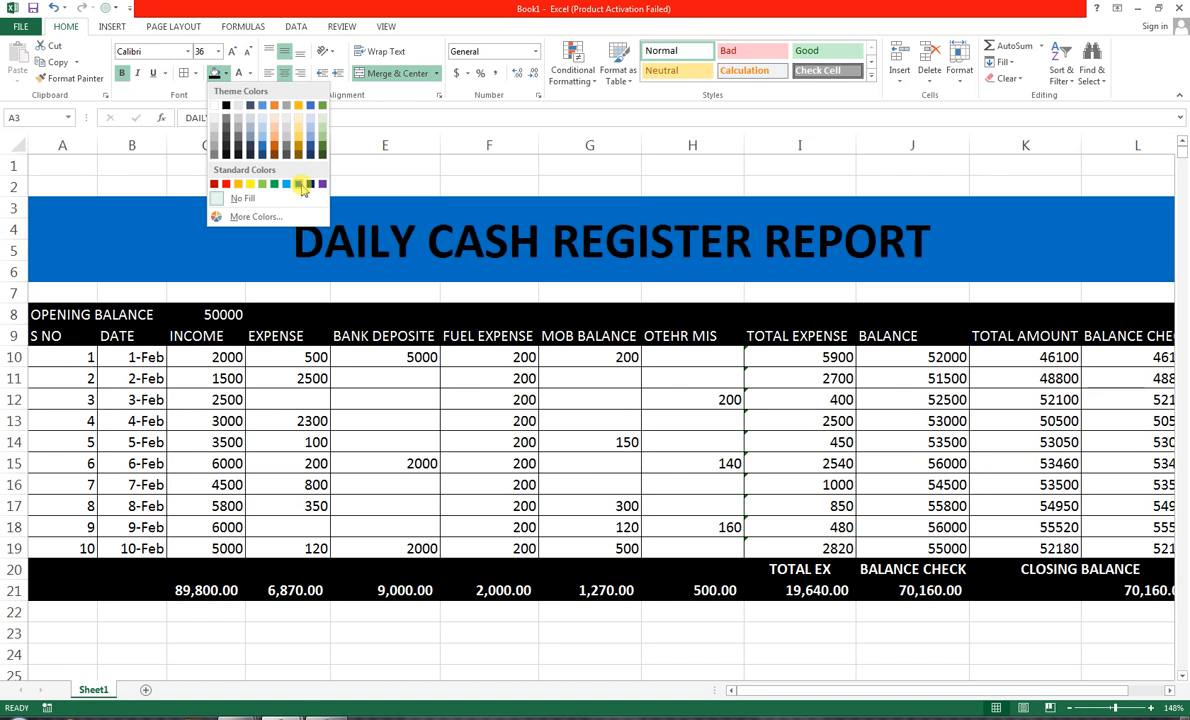
click(313, 188)
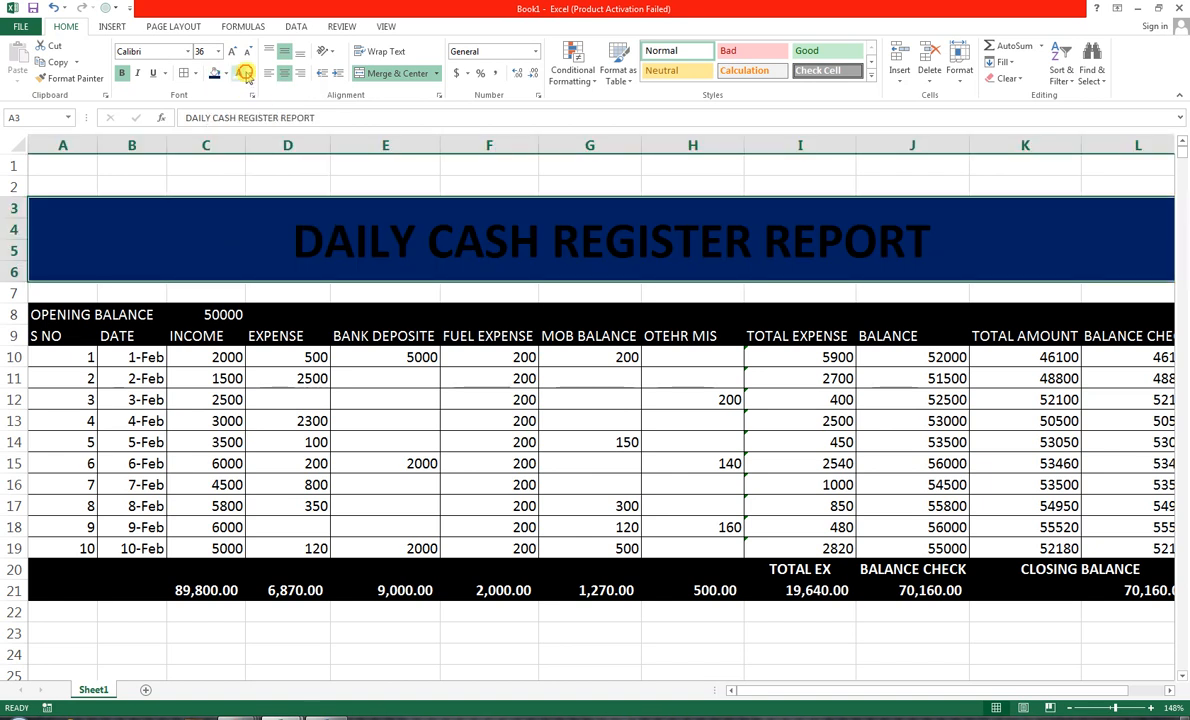
Set the report title's text colour to yellow.
click(238, 74)
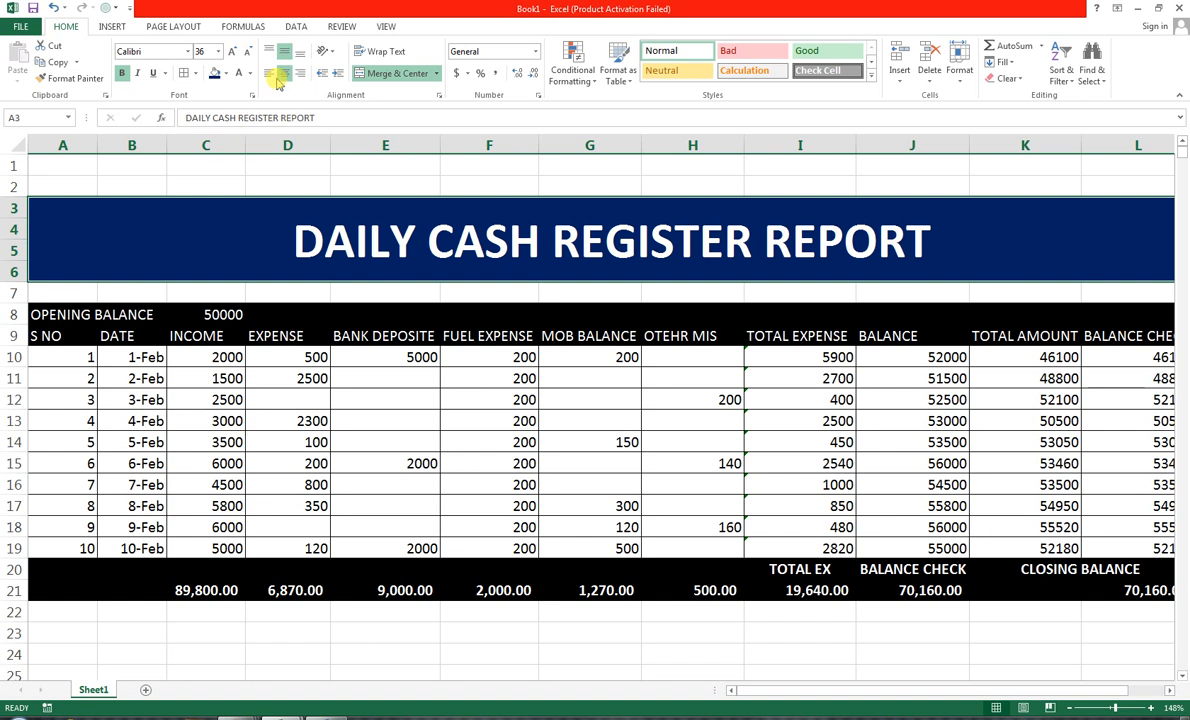
click(249, 74)
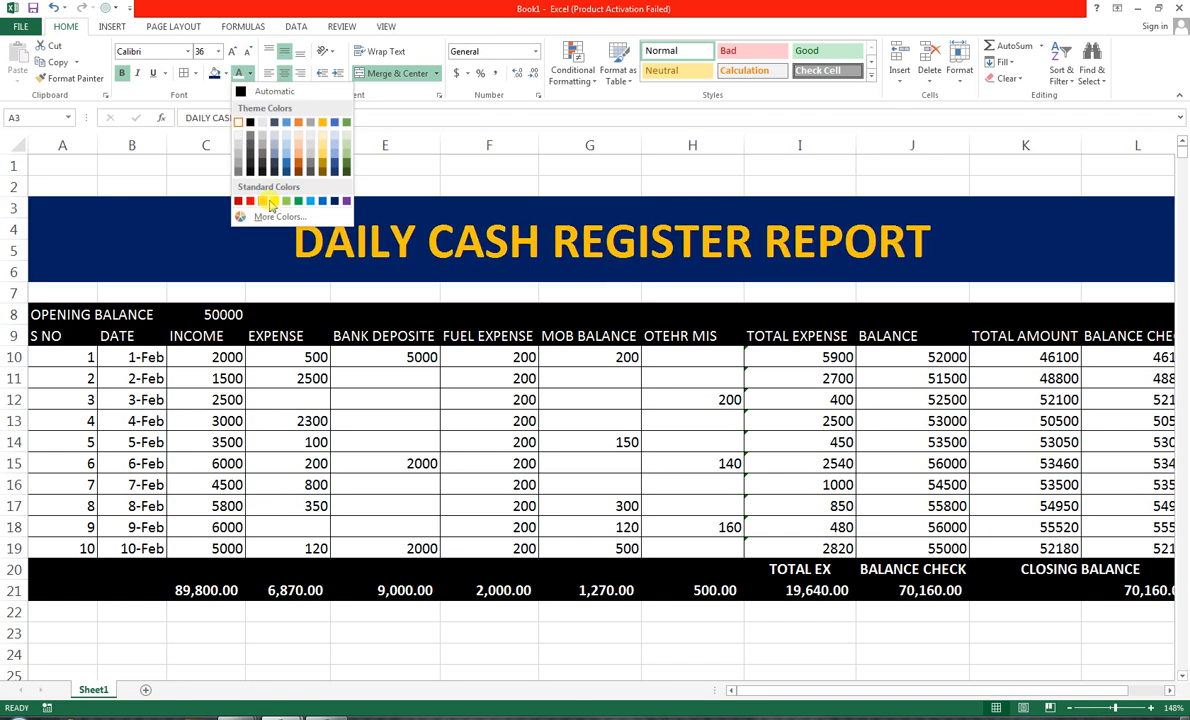
click(274, 201)
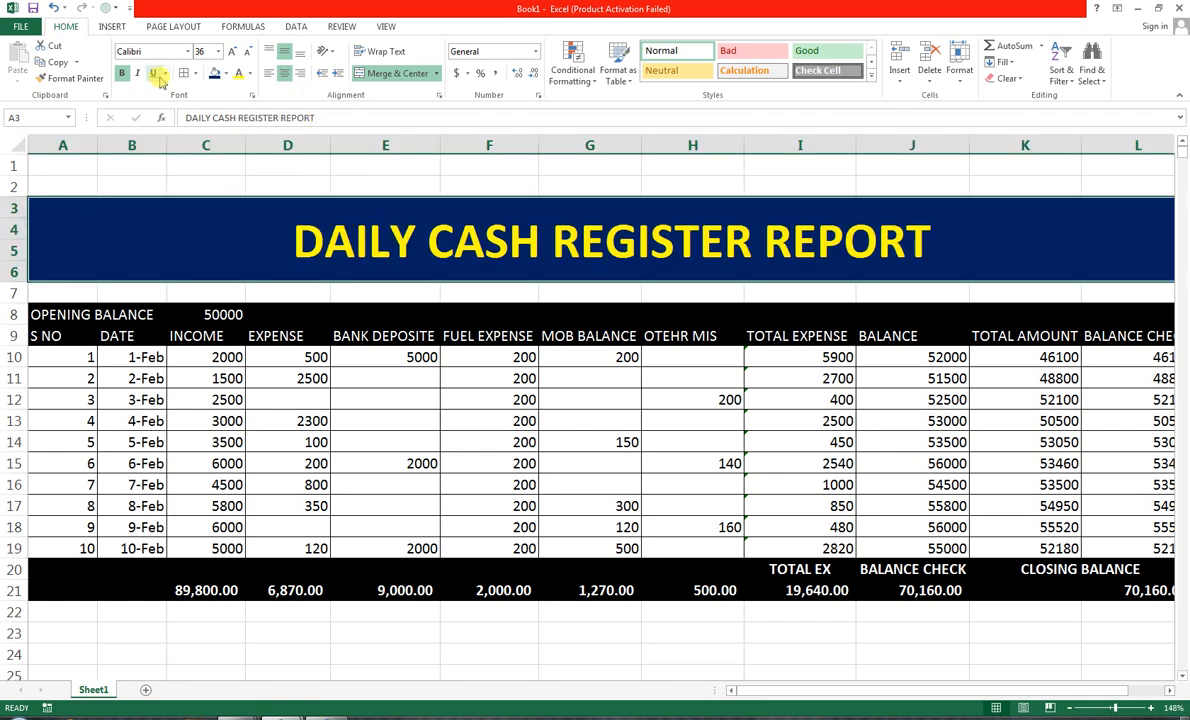
Remove bold from the report title and reduce its font size to 28.
click(123, 74)
click(138, 75)
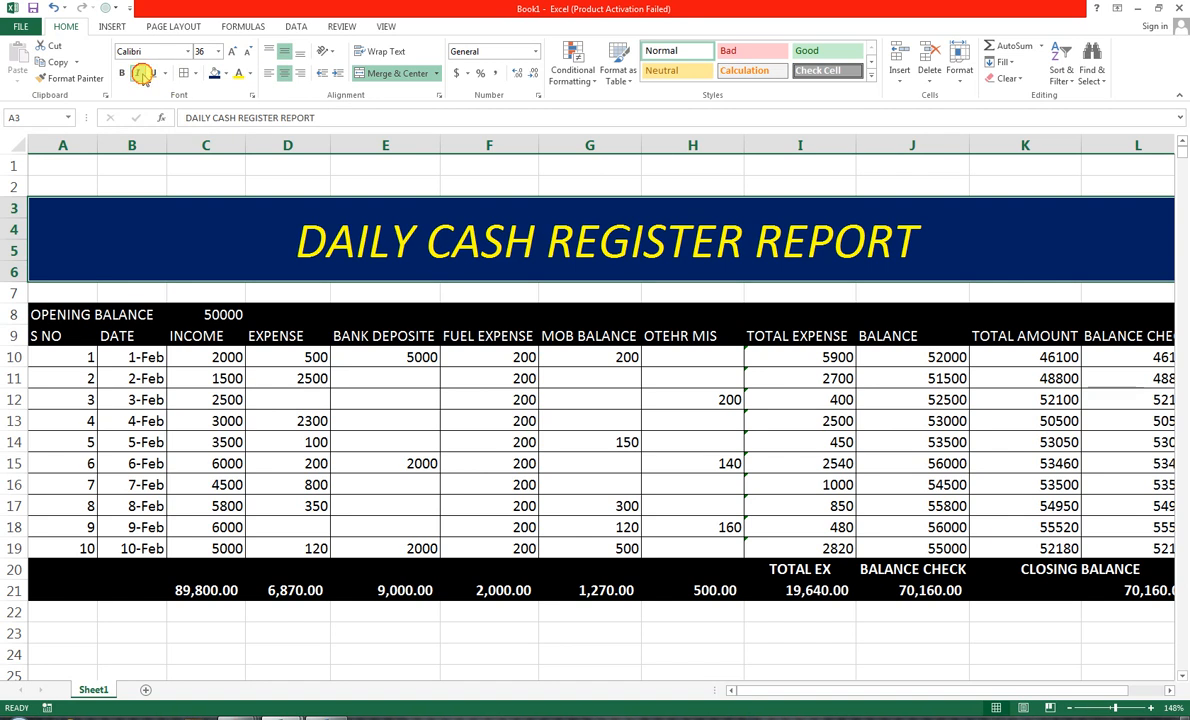
click(143, 75)
click(247, 52)
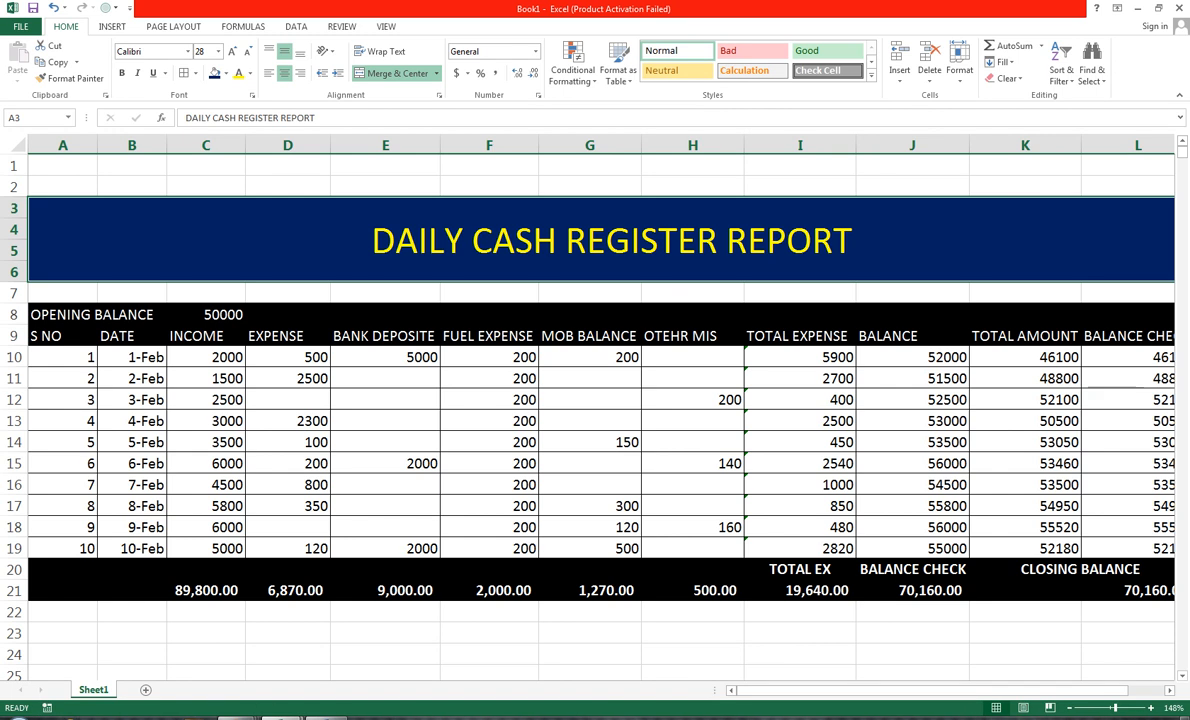
Switch to the Chrome window showing the YouTube channel's videos page.
mouse_move(240, 712)
click(373, 603)
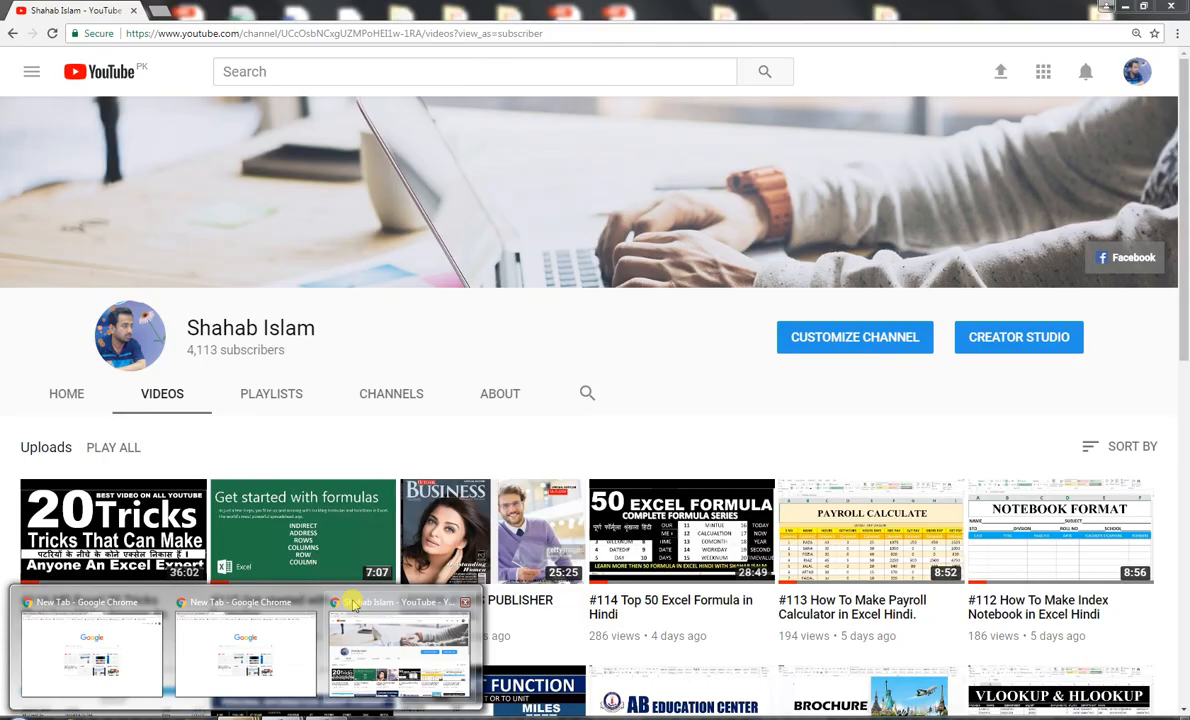